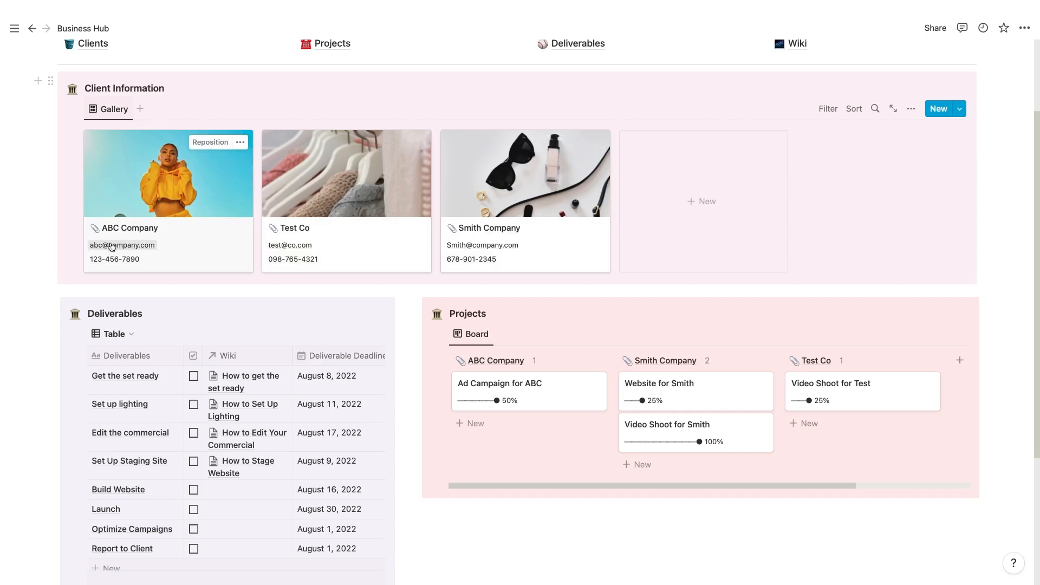
In the ABC Company client page, add a "Notes" line with a dash under it below the image
left_click(158, 201)
scroll(353, 274, "down", 10)
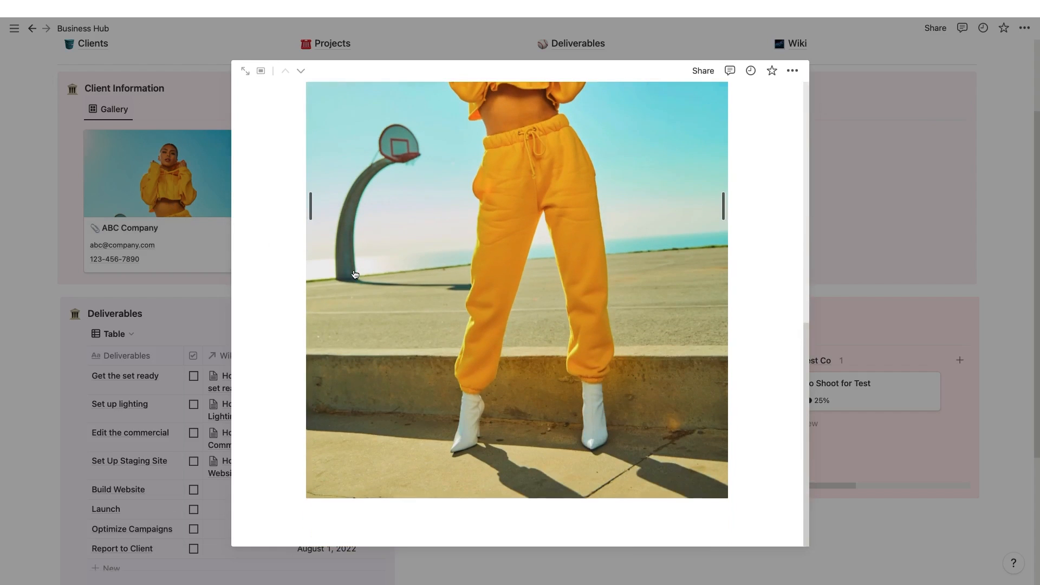
left_click(423, 500)
scroll(433, 517, "down", 1)
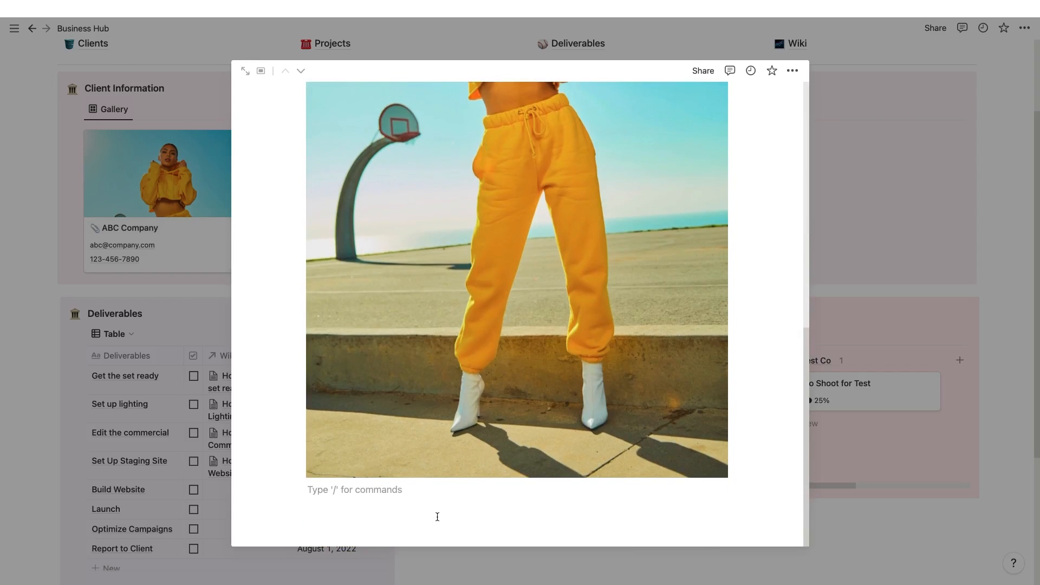
type("Notes")
key("Return")
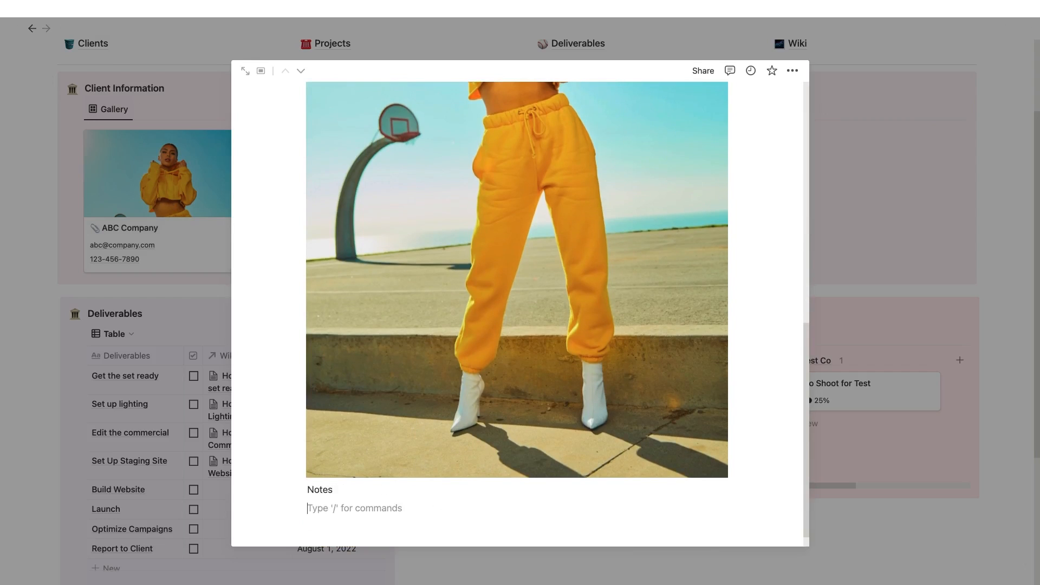
type("-")
left_click(216, 270)
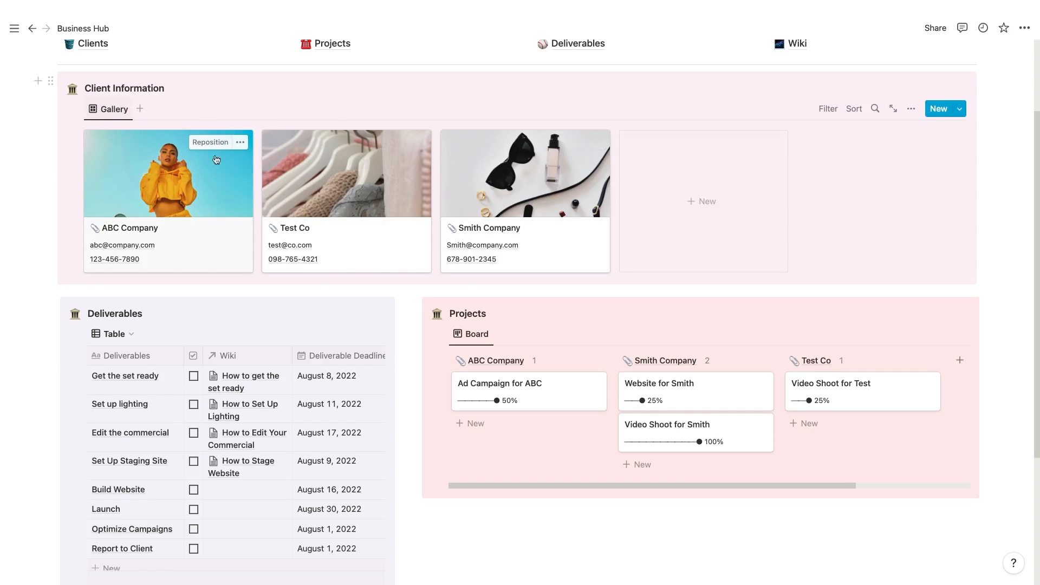
Create a new client card titled "Name" in the Client Information gallery and give its page a cover
left_click(718, 198)
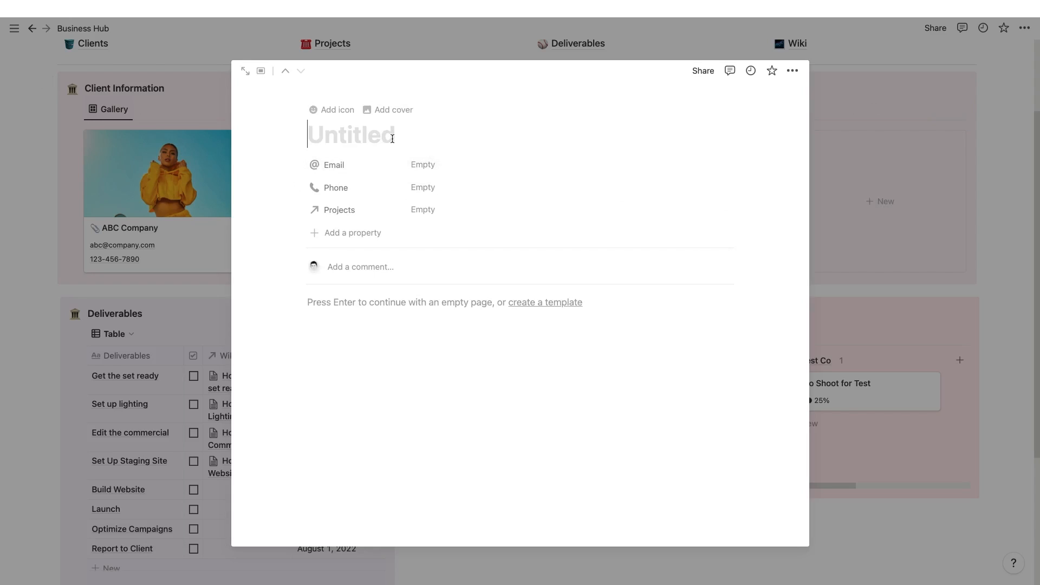
type("Name")
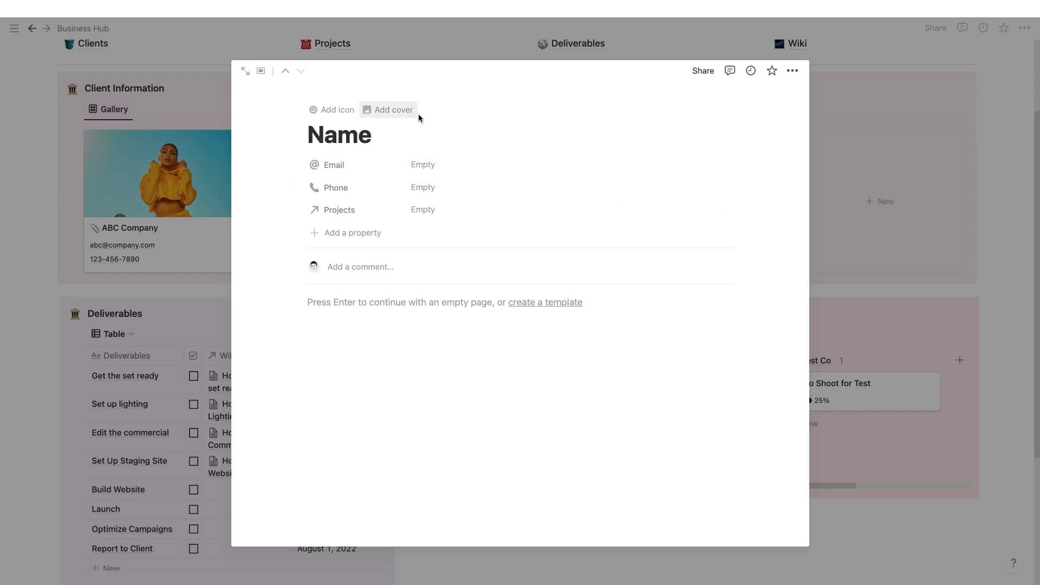
left_click(383, 110)
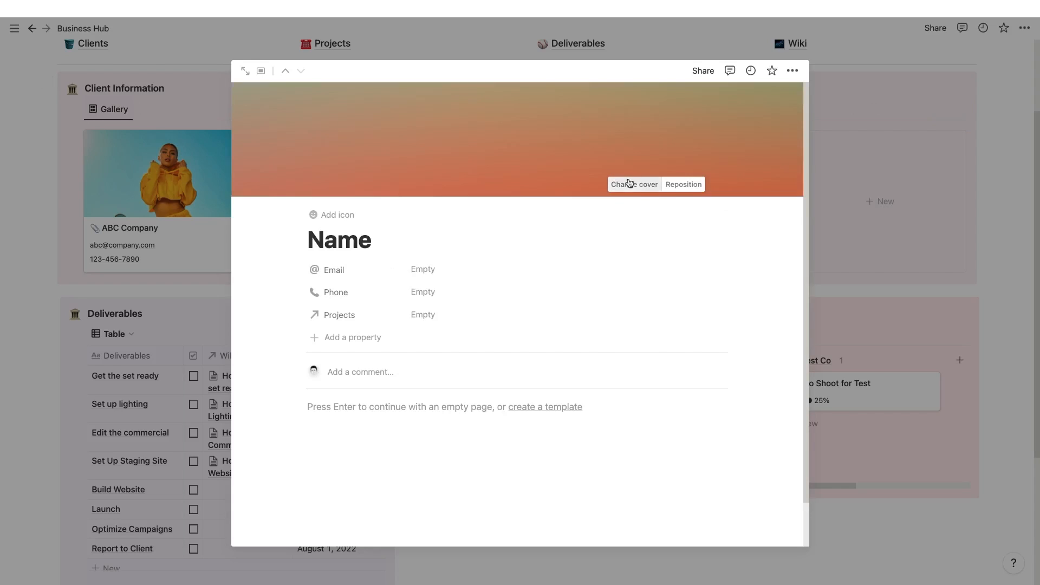
Fill in the new client's email and phone number, leaving Projects without a linked page
left_click(444, 270)
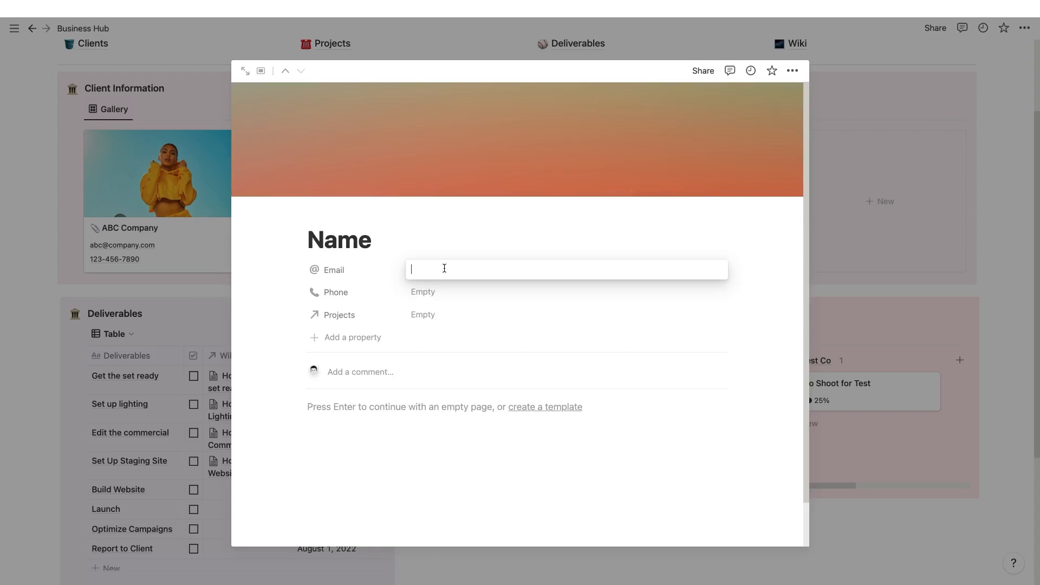
type("test@test.com")
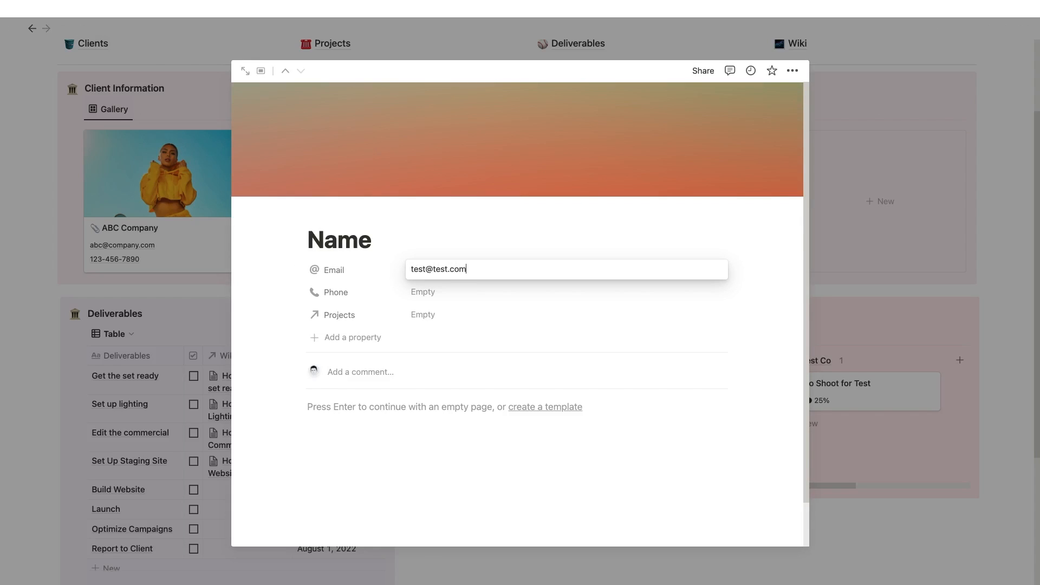
key("Tab")
type("123-456-3456")
left_click(438, 318)
left_click(438, 317)
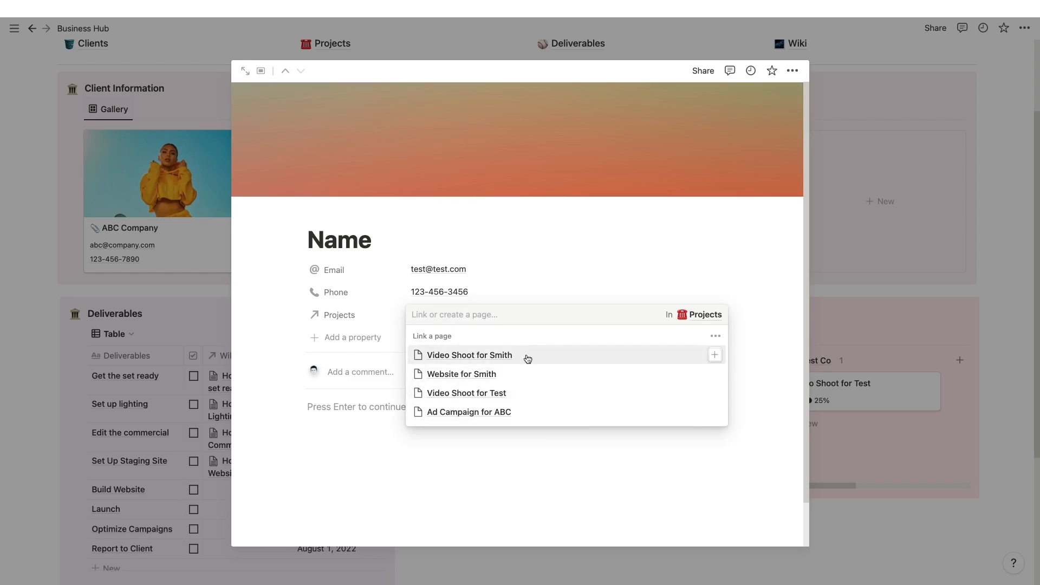
left_click(343, 304)
left_click(419, 402)
left_click(217, 324)
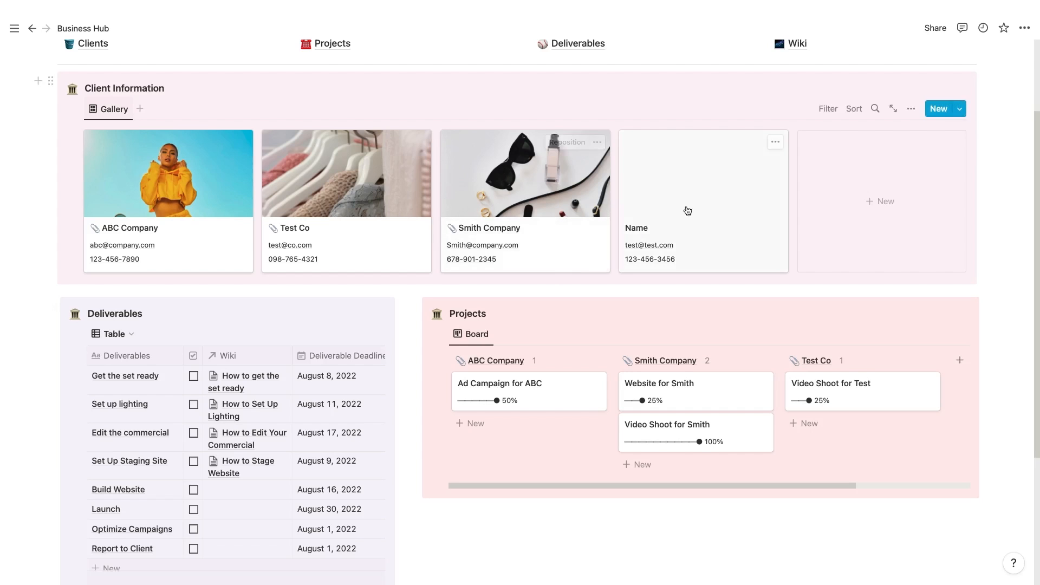
Insert the Unsplash photo of brown boots and folded clothes into the body of the "Name" client page
left_click(700, 190)
left_click(460, 415)
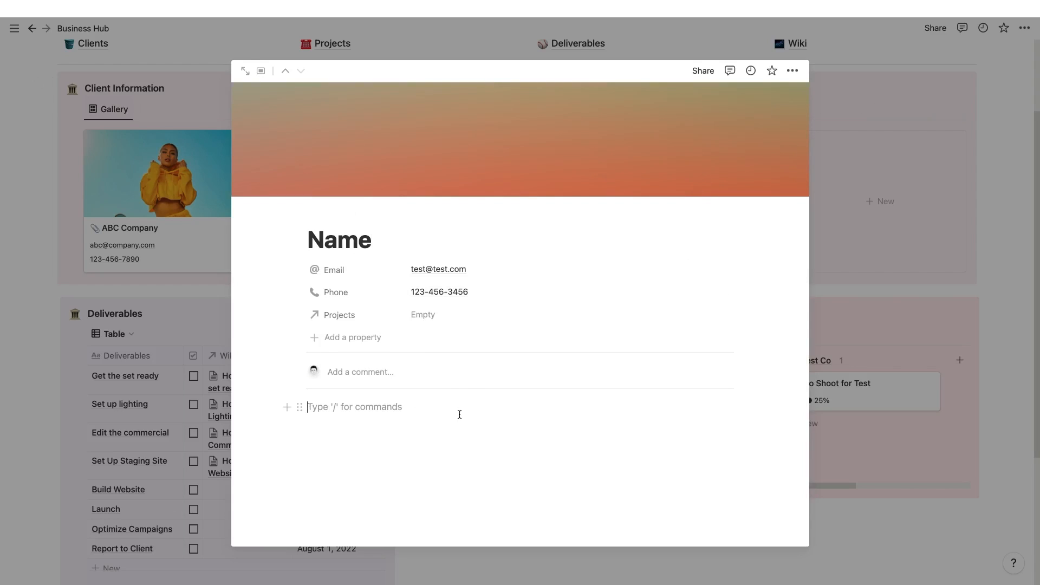
type("/image")
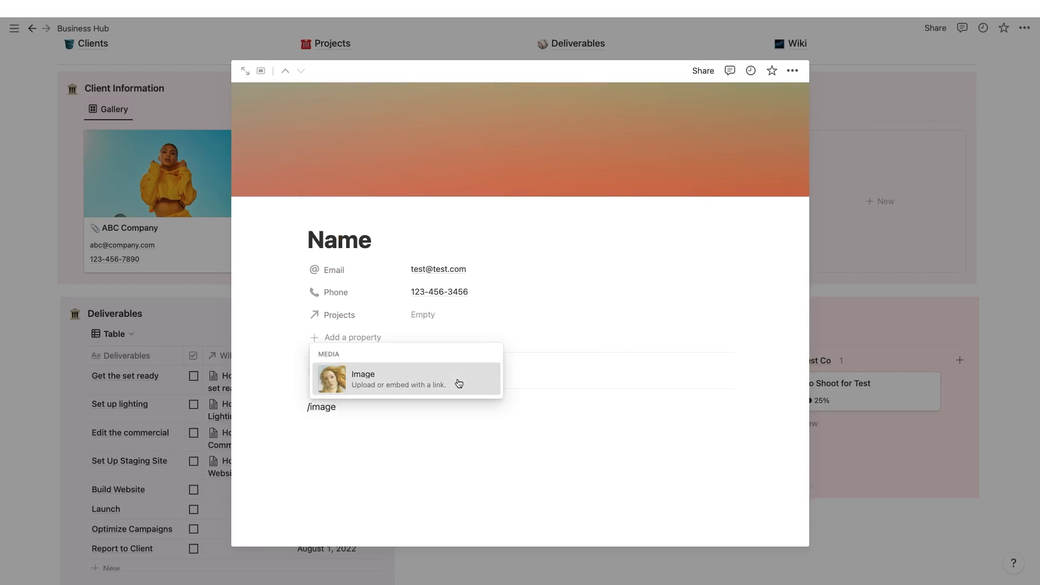
left_click(458, 383)
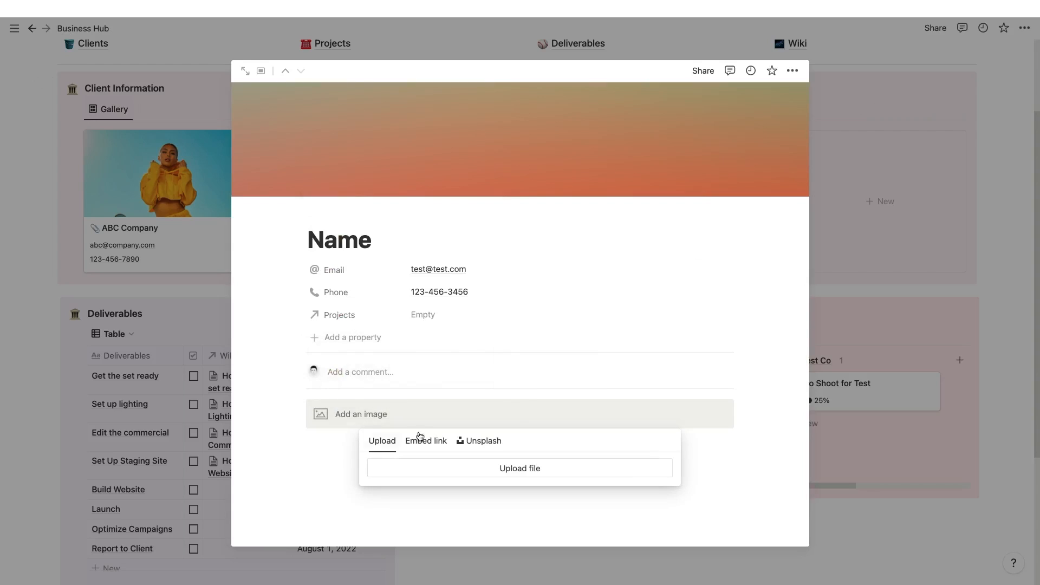
left_click(473, 441)
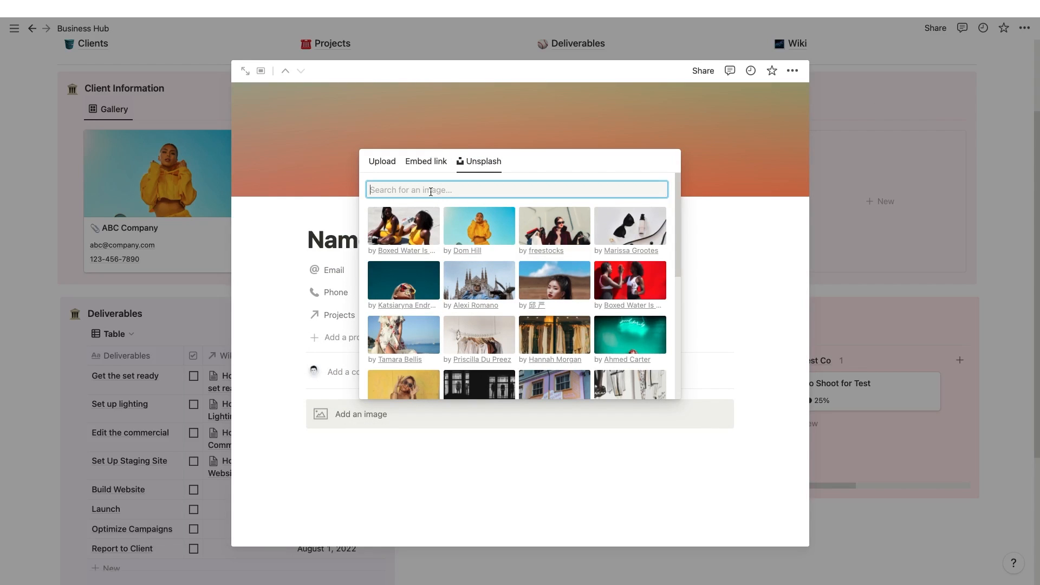
scroll(545, 268, "down", 10)
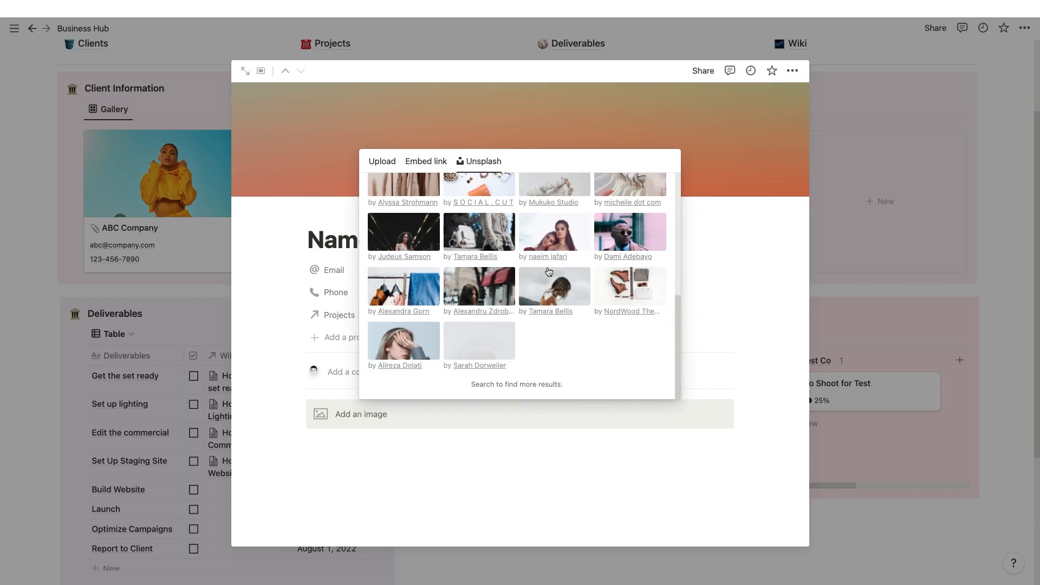
left_click(627, 289)
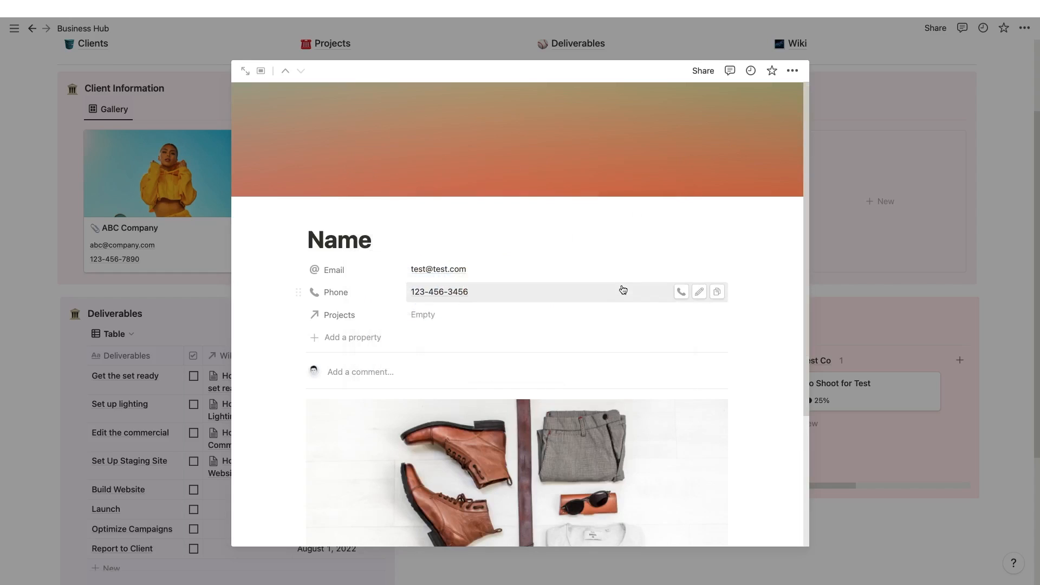
left_click(183, 315)
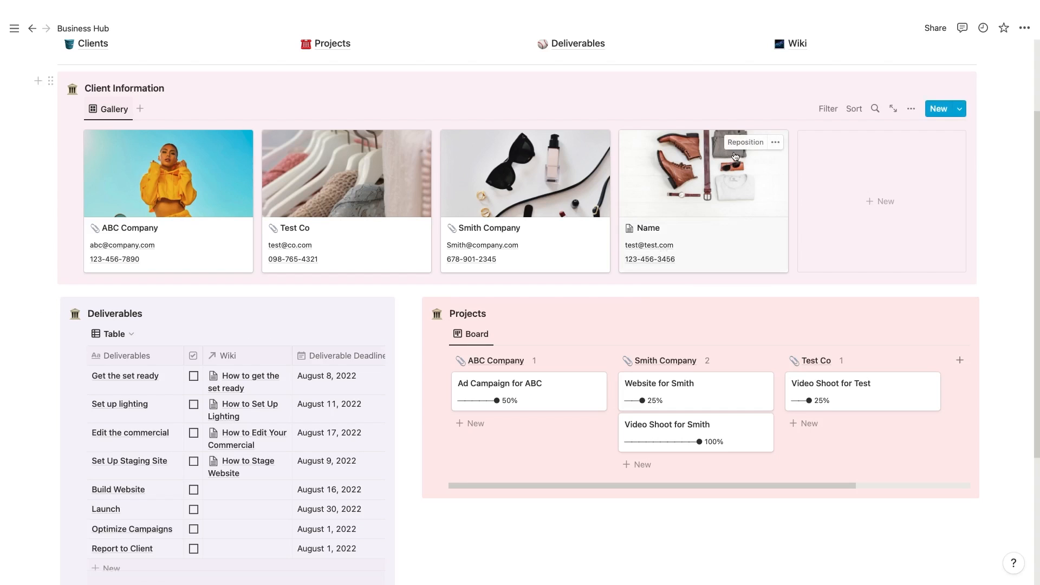
left_click(726, 142)
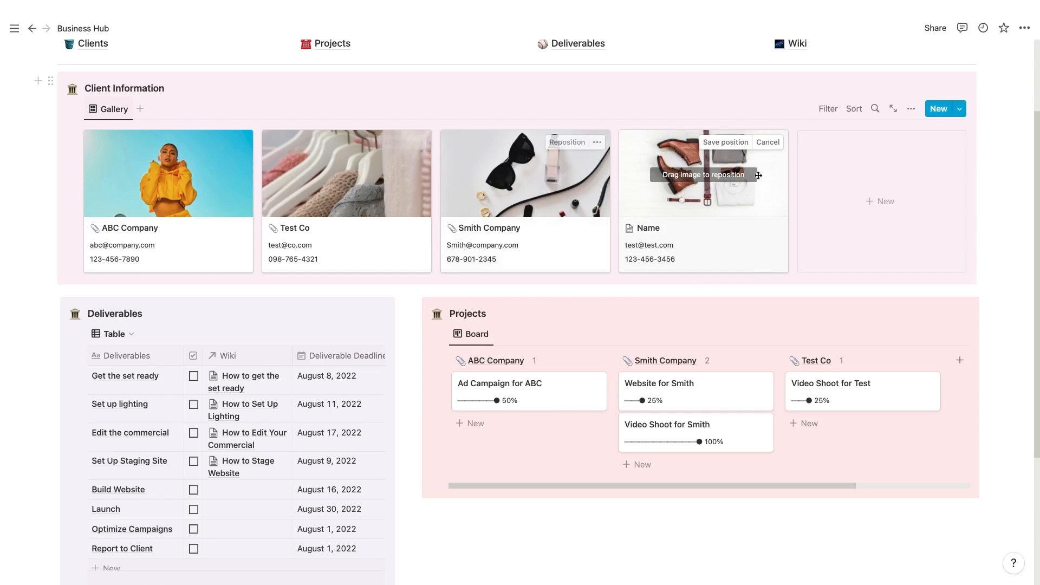
scroll(407, 299, "down", 3)
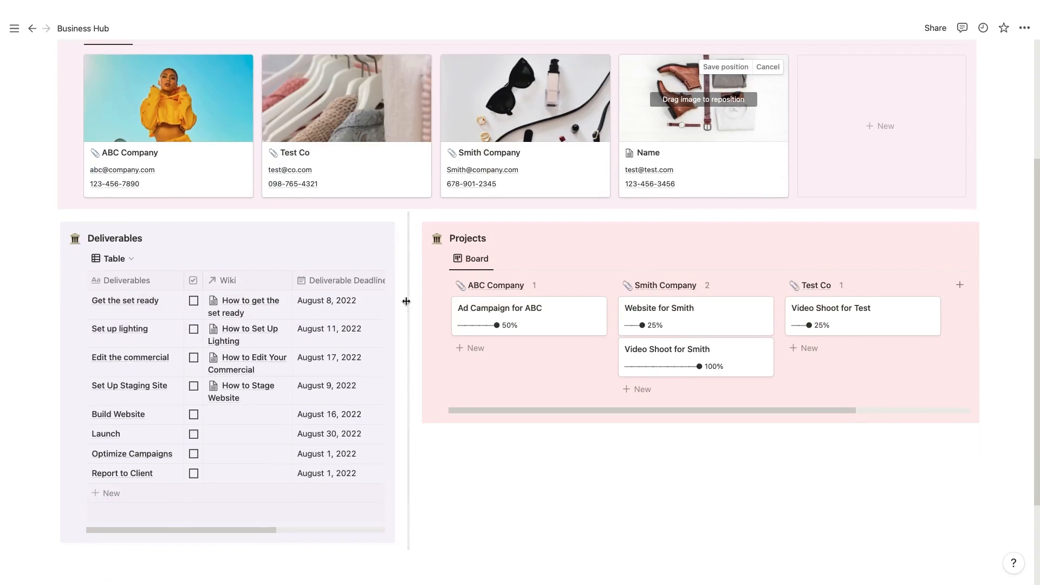
scroll(534, 335, "up", 3)
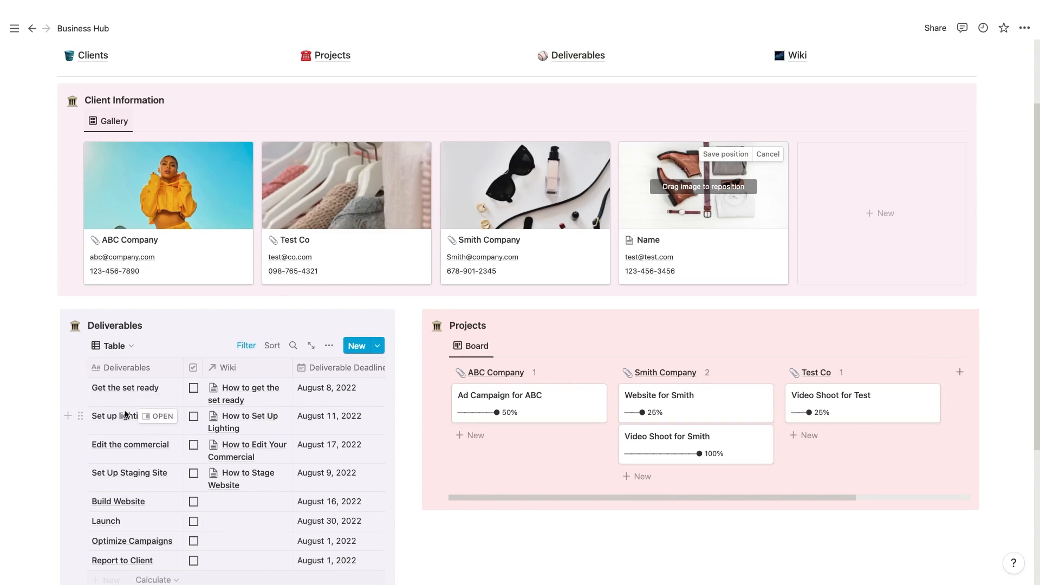
Mark the deliverables Get the set ready, Set up lighting and Edit the commercial as done
left_click(194, 388)
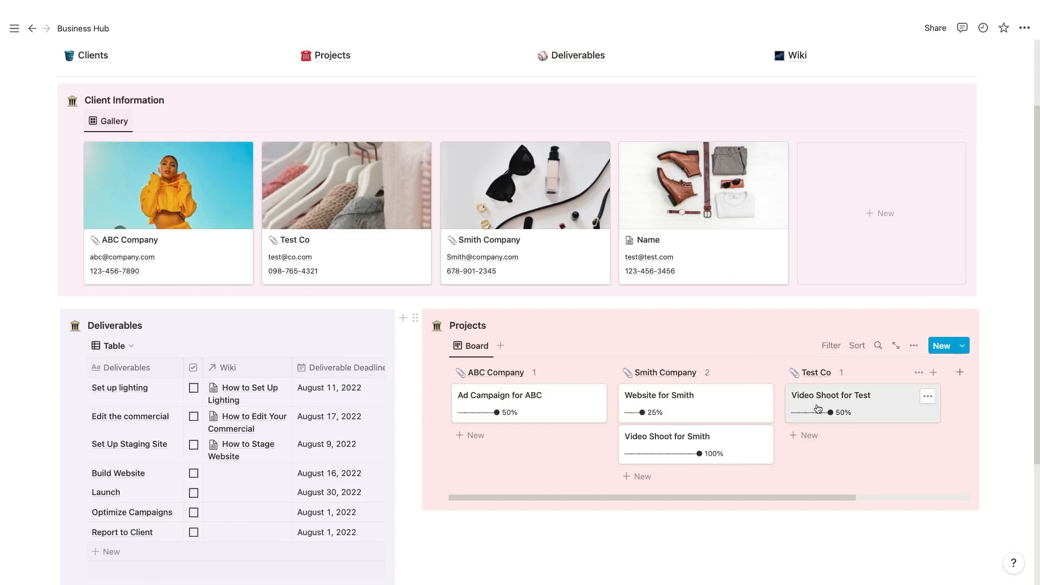
left_click(193, 388)
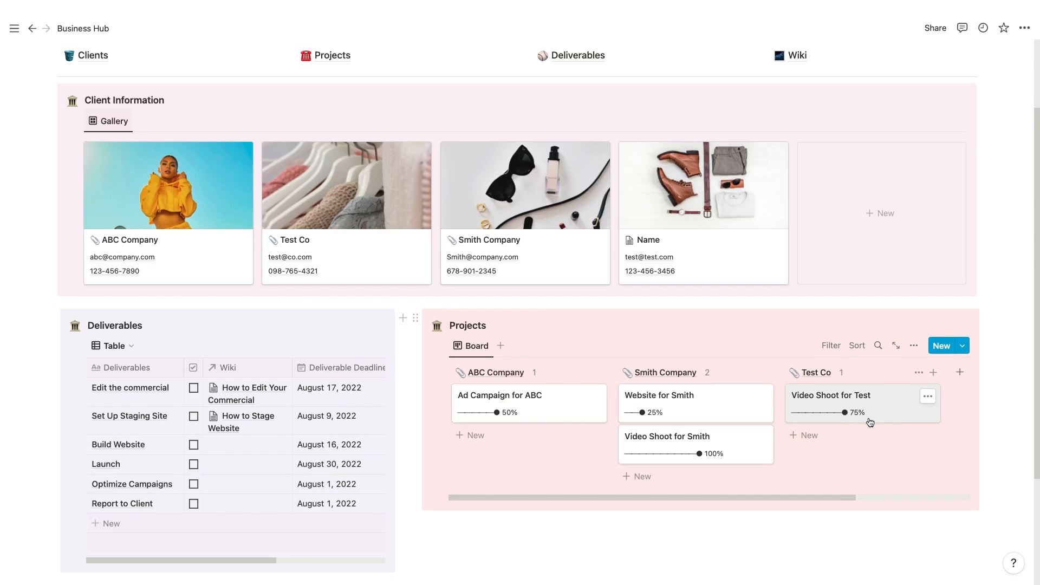
left_click(194, 388)
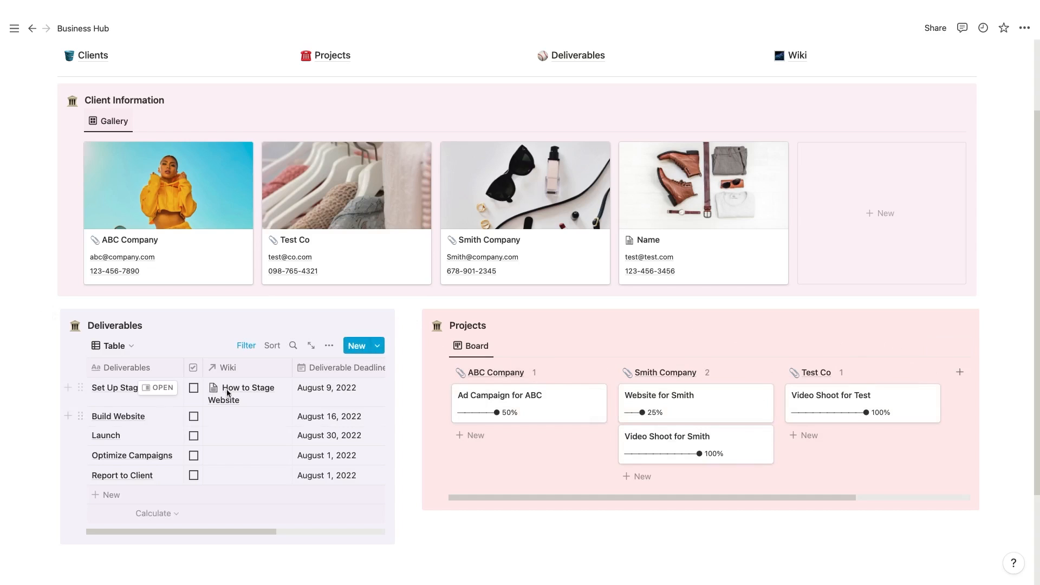
Open the How to Stage Website wiki page linked to Set Up Staging Site and examine its steps and resources
left_click(245, 391)
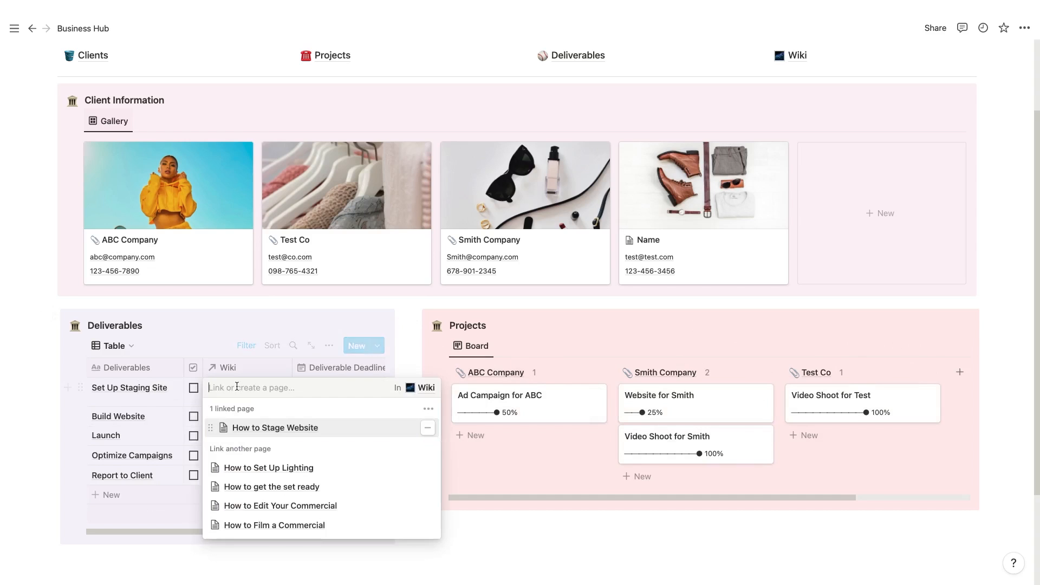
left_click(263, 429)
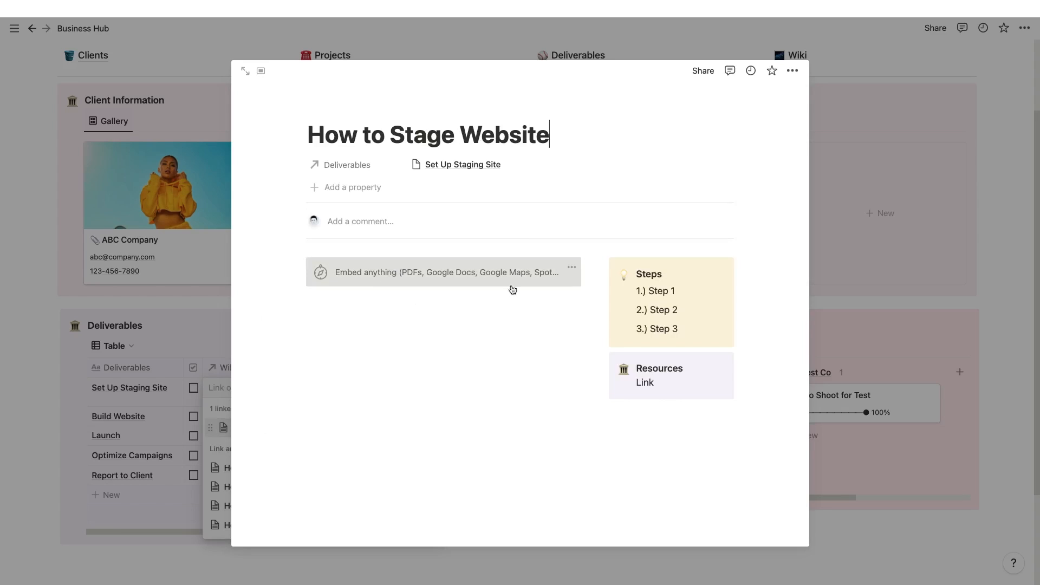
triple_click(645, 301)
left_click(642, 382)
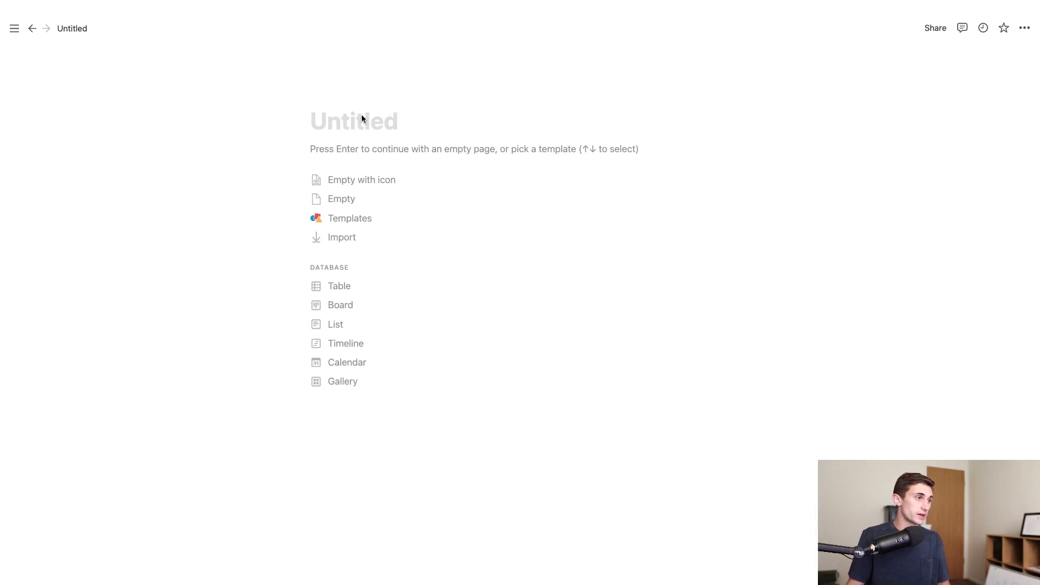
Title the blank page "Hub" and embed a sub-page titled "Clients" inside it
type("Hub")
key("Return")
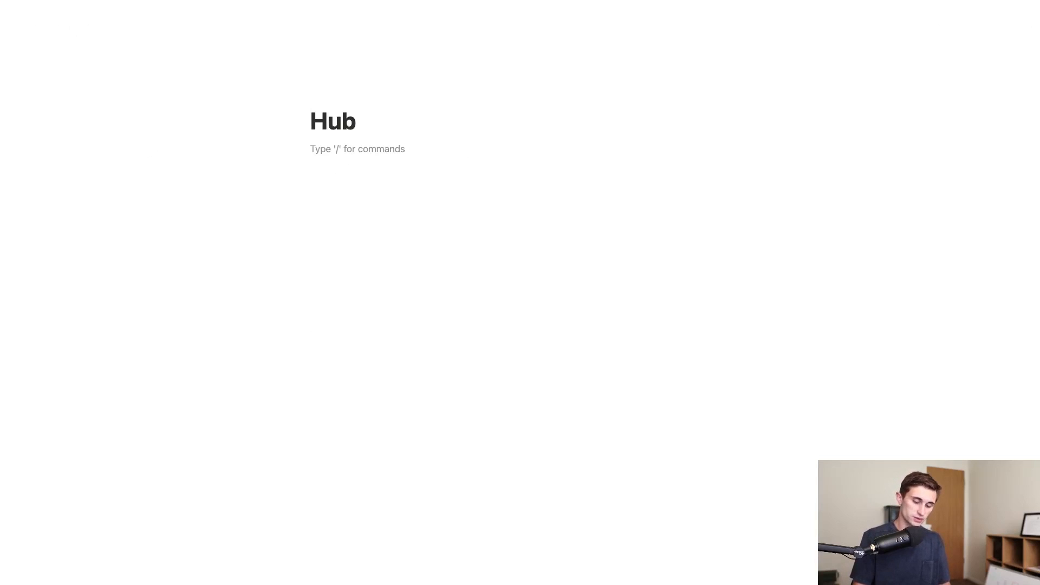
type("/page")
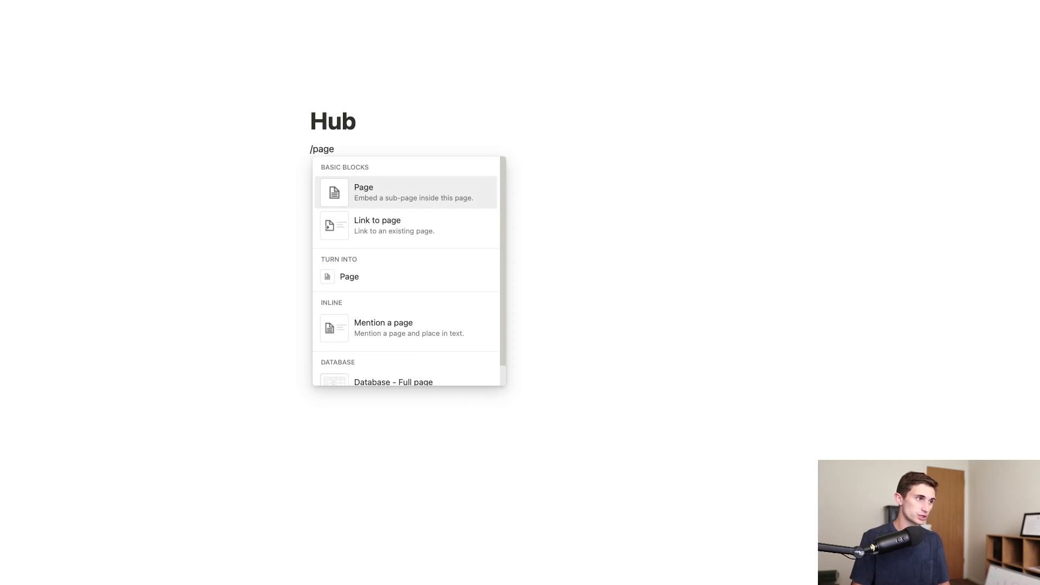
key("Return")
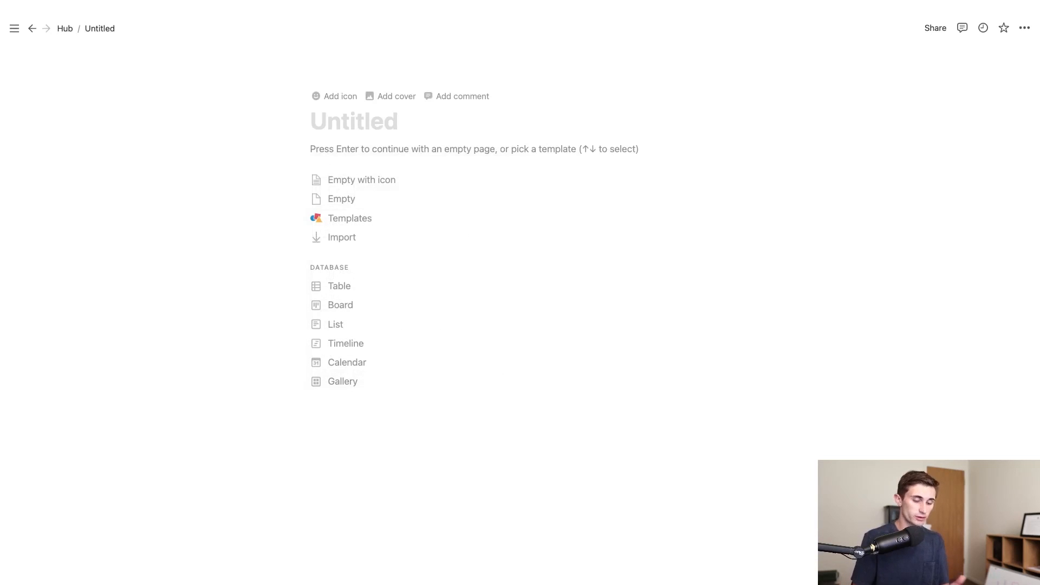
type("Clients")
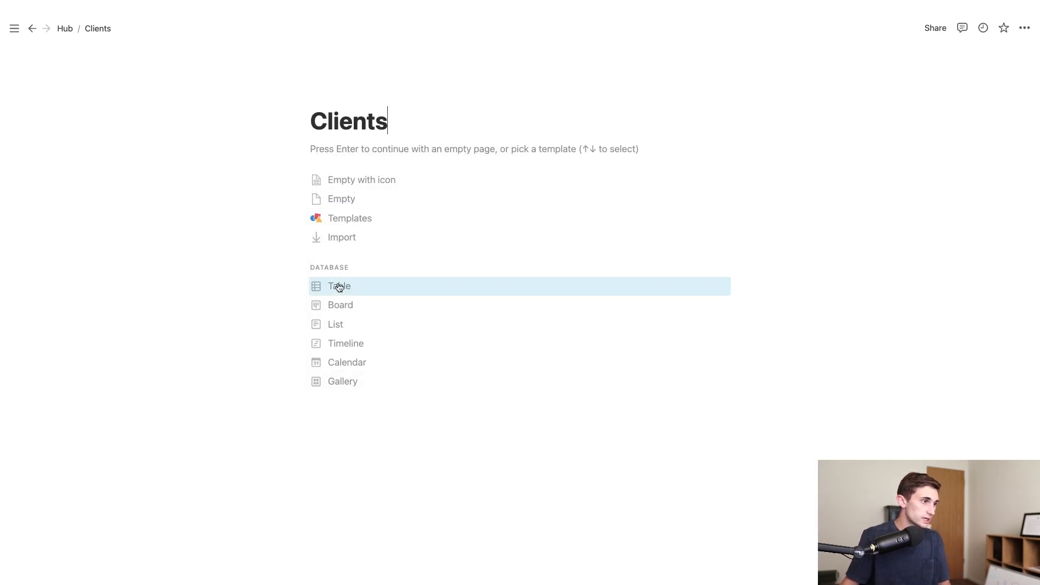
Make the Clients page a new table database and slightly narrow its Name column
left_click(361, 288)
left_click(848, 337)
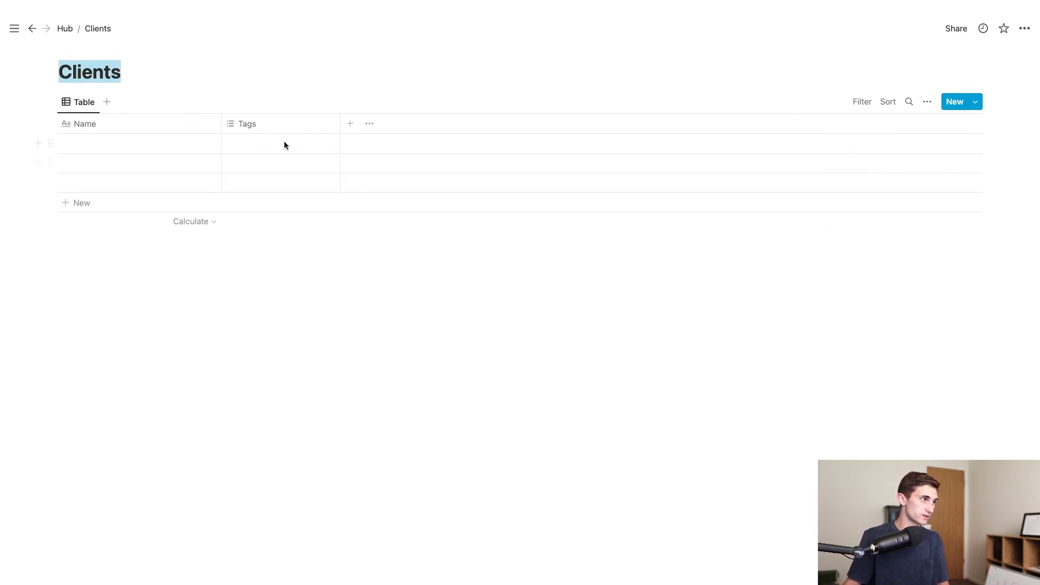
left_click_drag(220, 128, 204, 133)
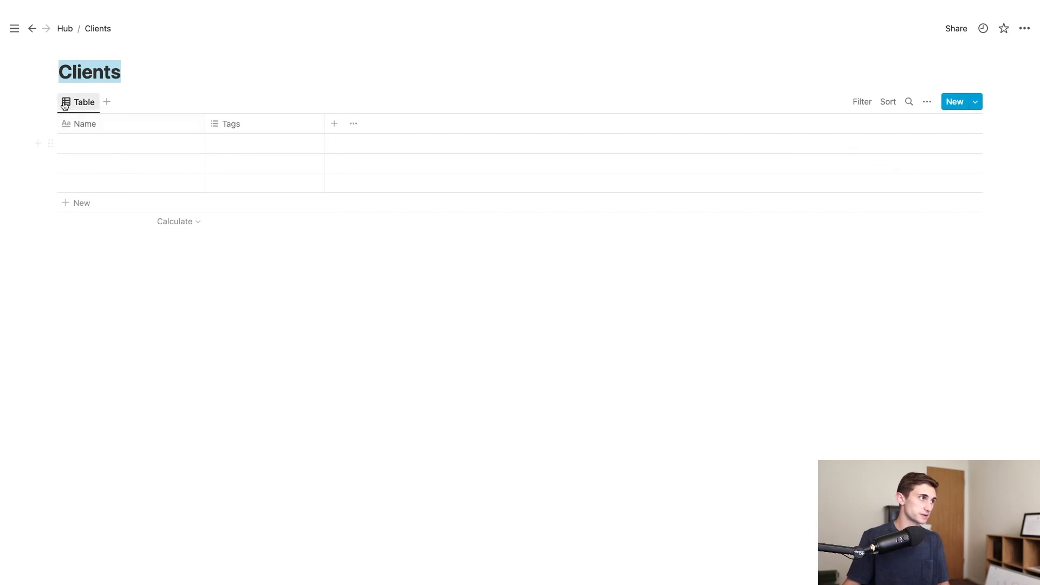
Embed a sub-page titled "Deliverables" in the Hub page and make it a new table database
left_click(66, 29)
left_click(343, 173)
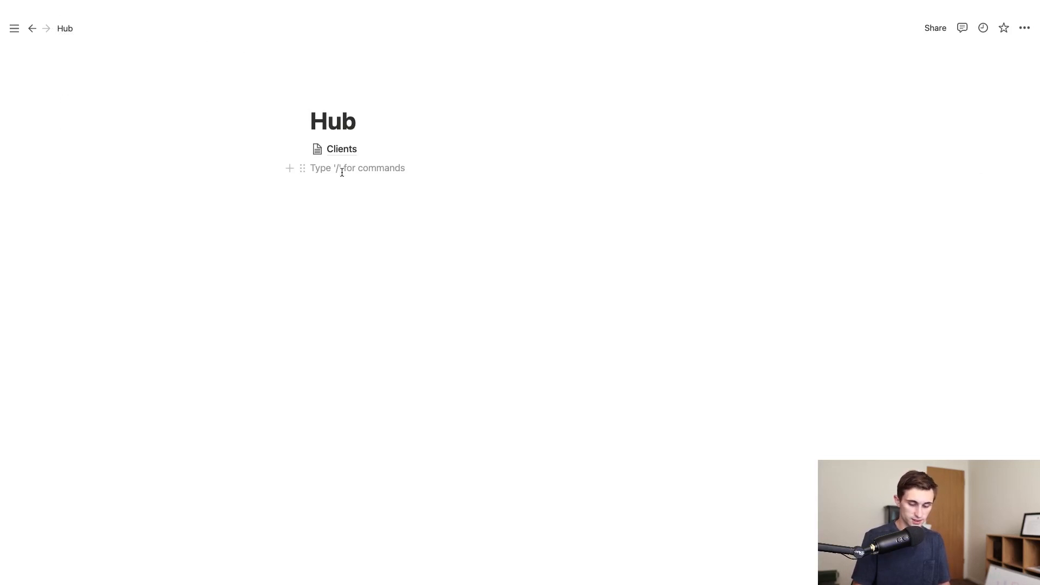
type("/page")
key("Return")
type("Deliverab")
key("BackSpace")
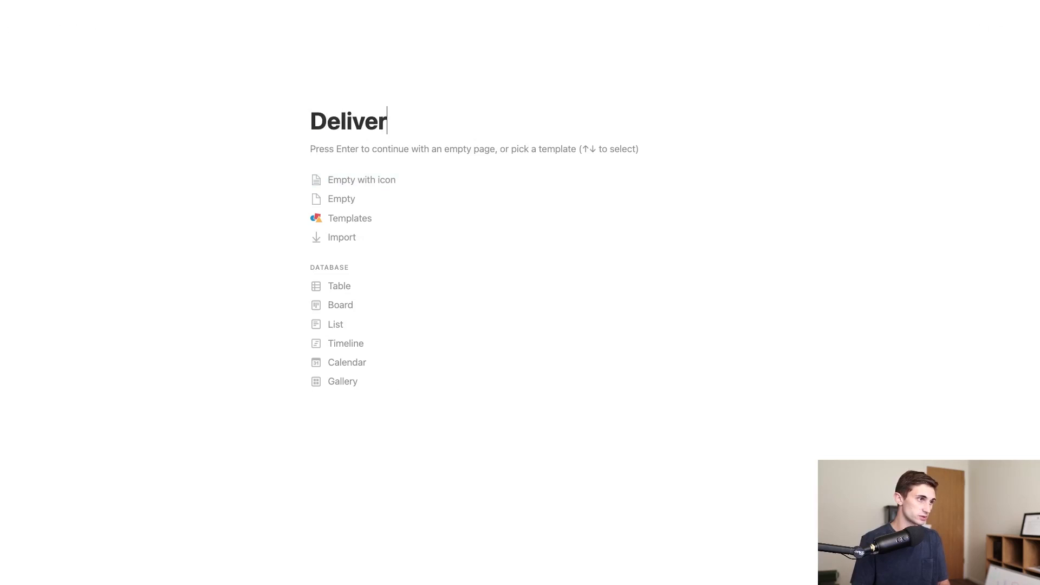
type("ables")
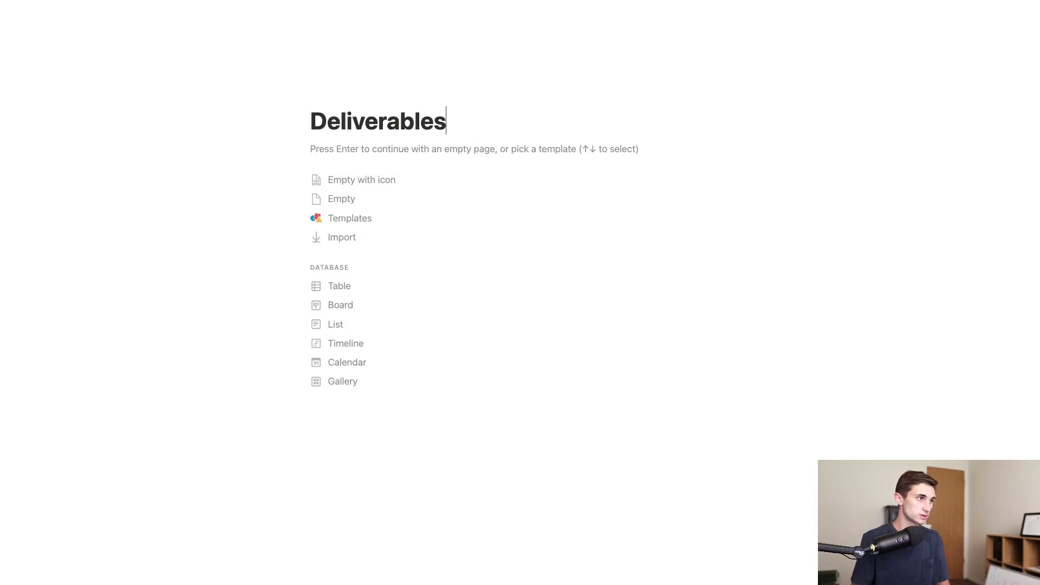
left_click(345, 289)
left_click(869, 332)
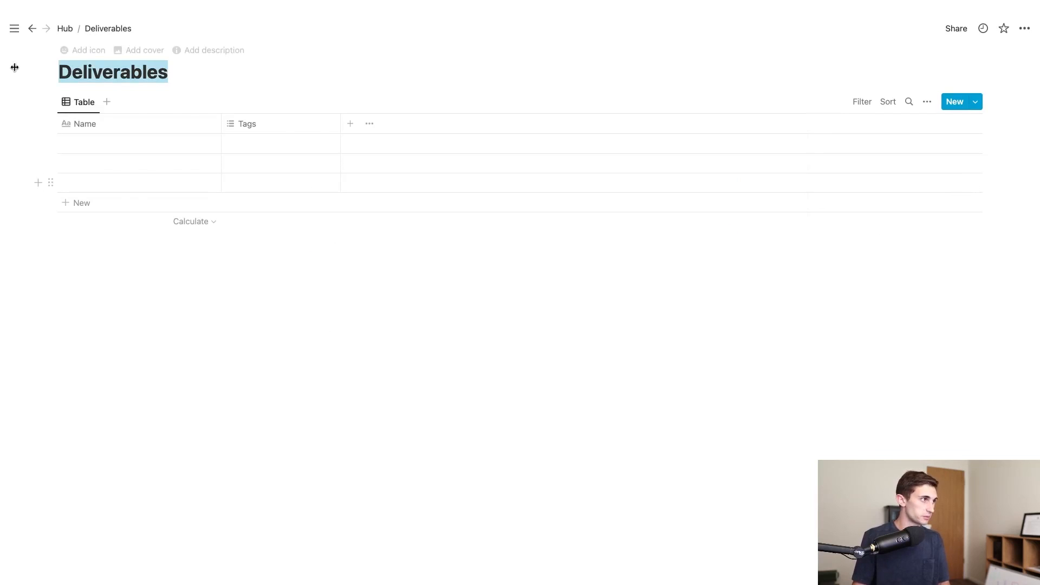
Embed a sub-page titled "Projects" in the Hub page and make it a new table database
left_click(65, 29)
left_click(368, 195)
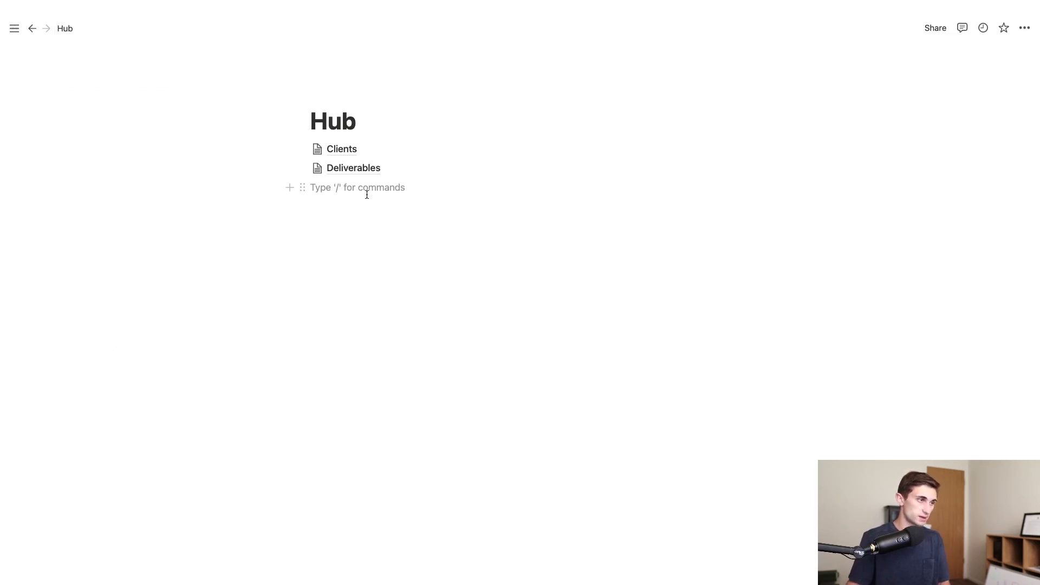
type("/p")
type("age")
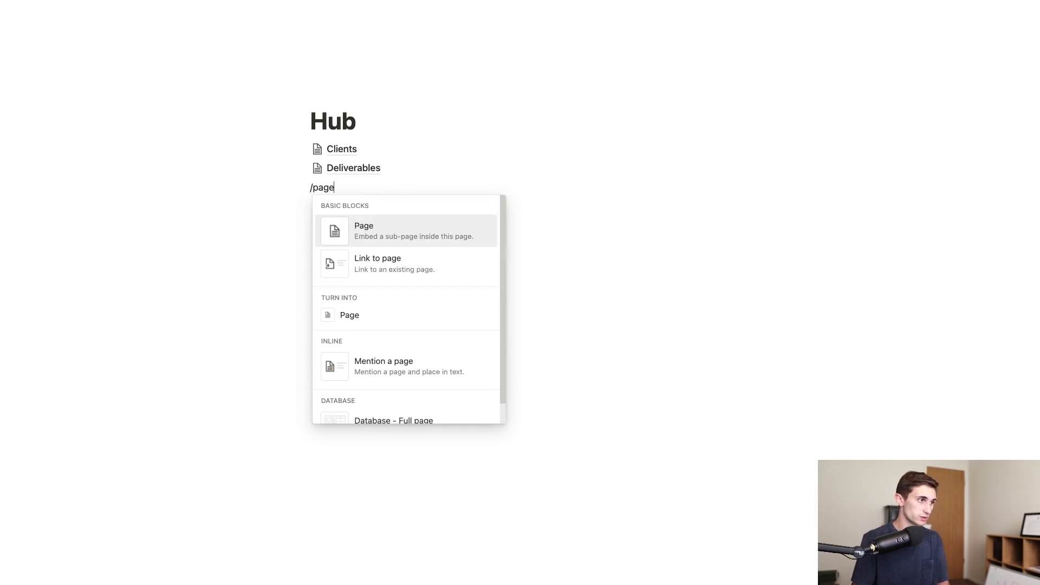
key("Return")
type("Projects")
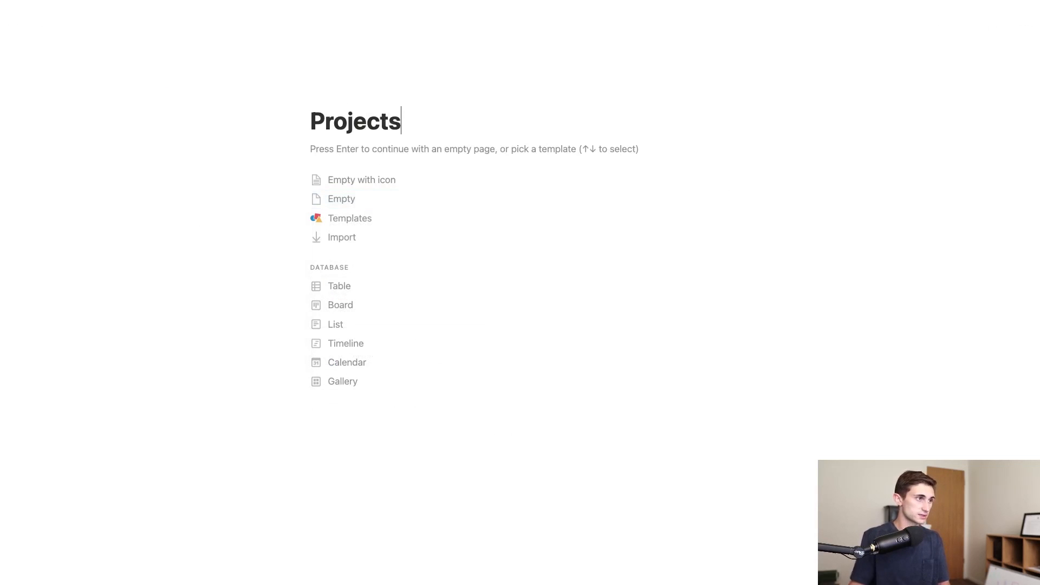
left_click(371, 285)
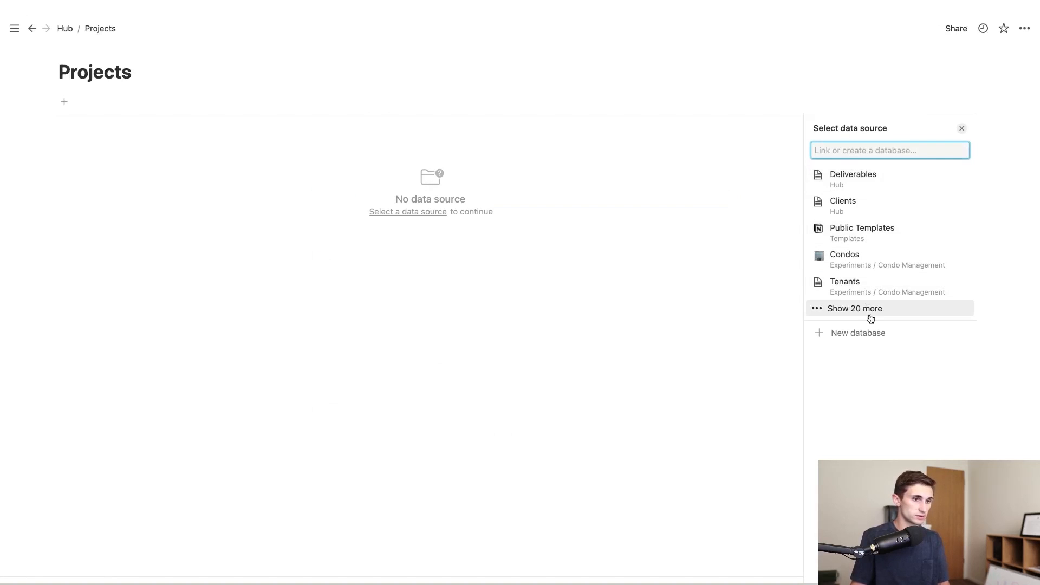
left_click(861, 331)
Embed a sub-page titled "Wiki" in the Hub page and make it a new table database
left_click(65, 30)
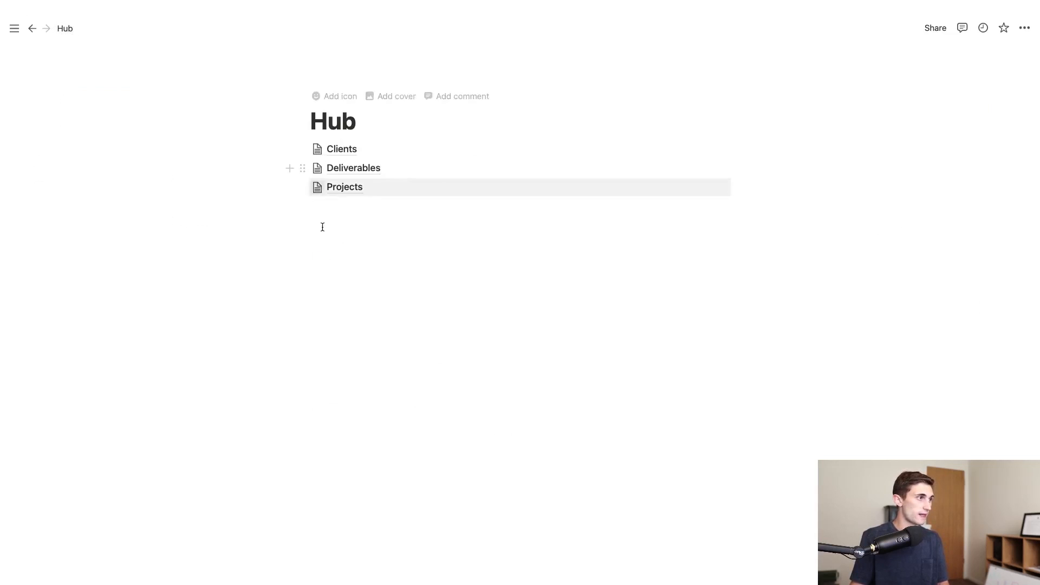
type("/page")
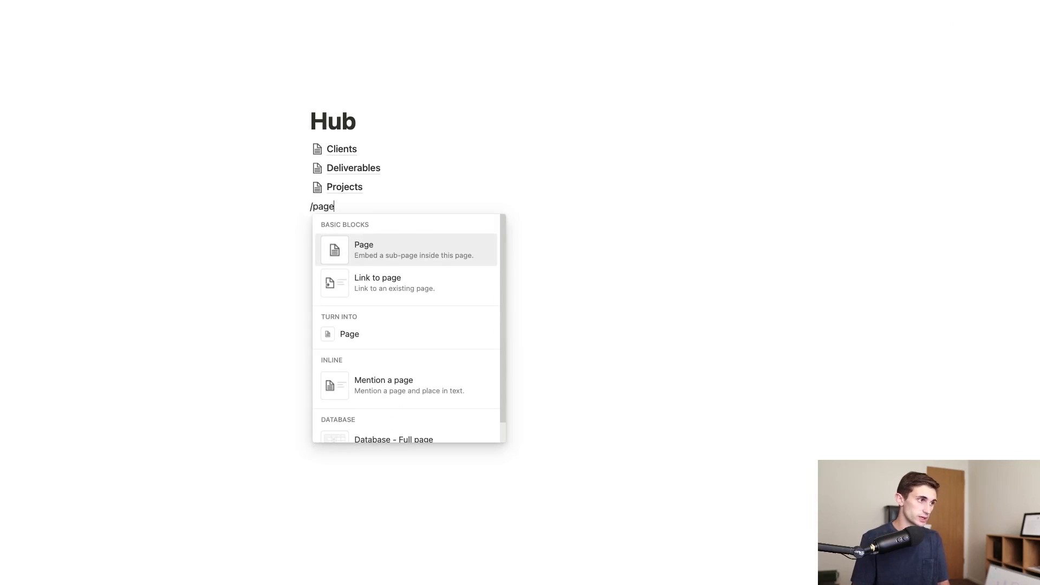
key("Return")
type("Wiki")
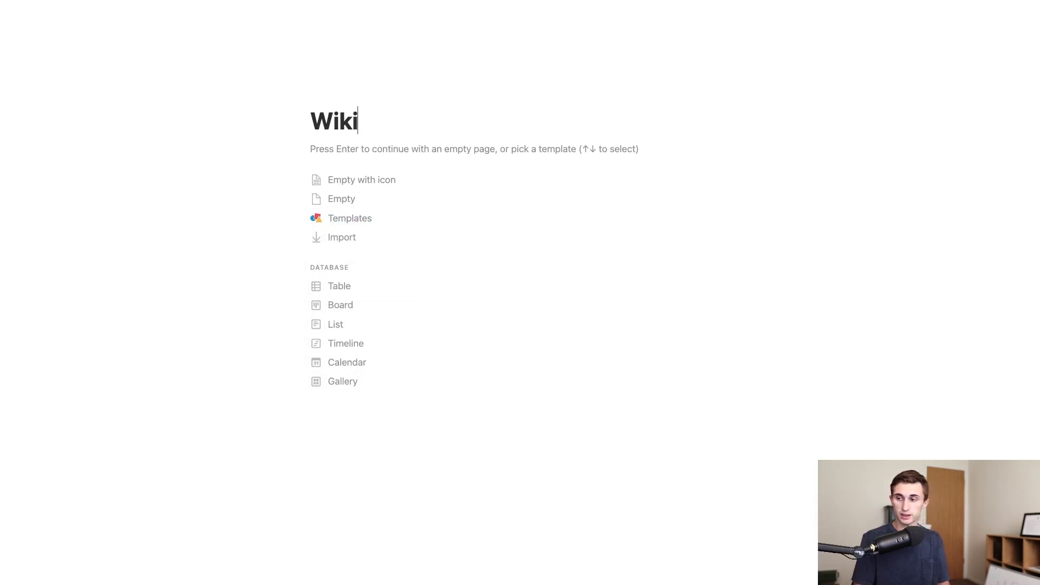
left_click(357, 286)
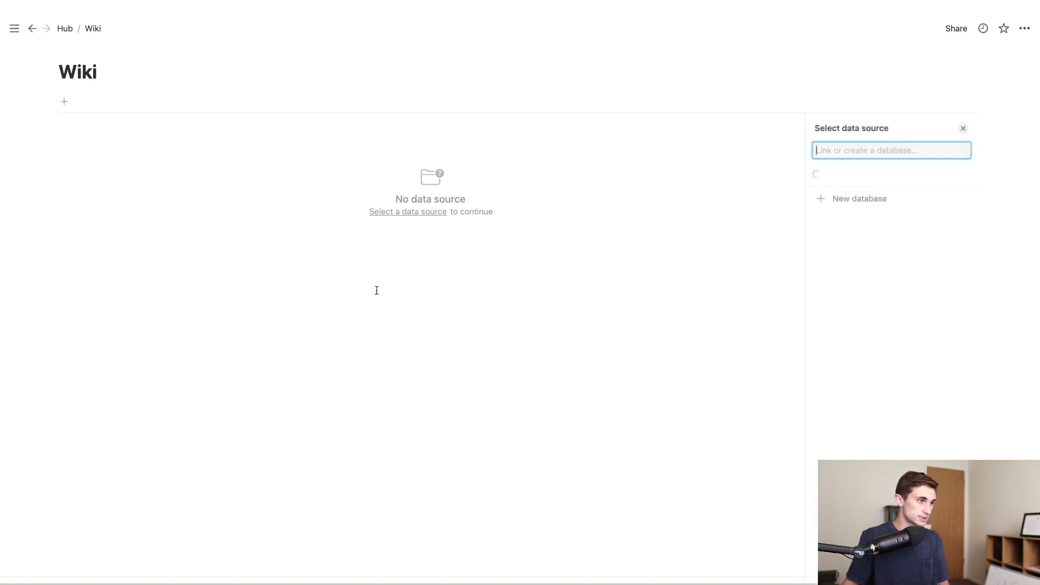
key("Escape")
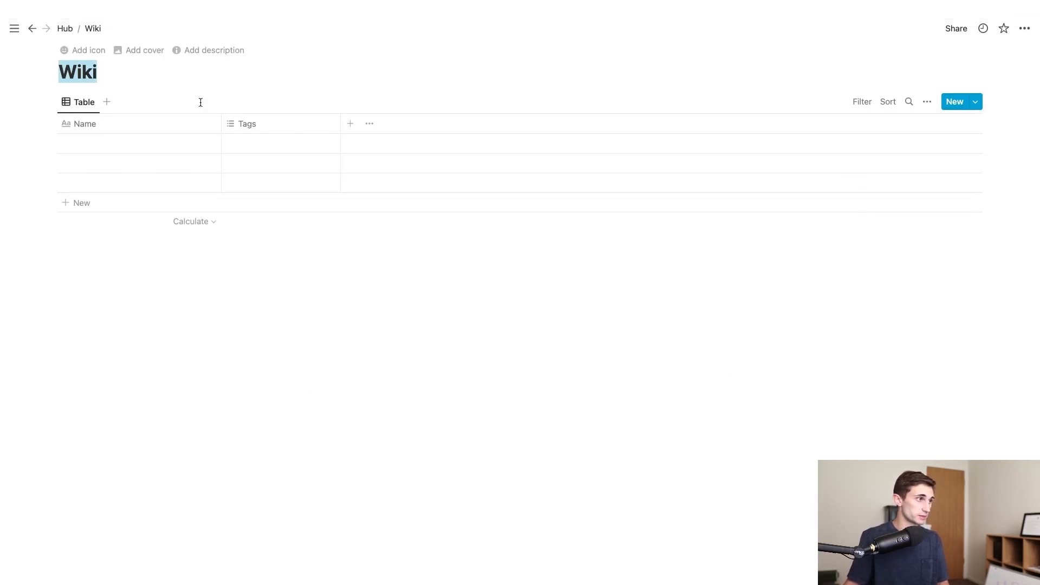
Open the Clients database from the Hub page and rename its Name property to "Company"
left_click(67, 29)
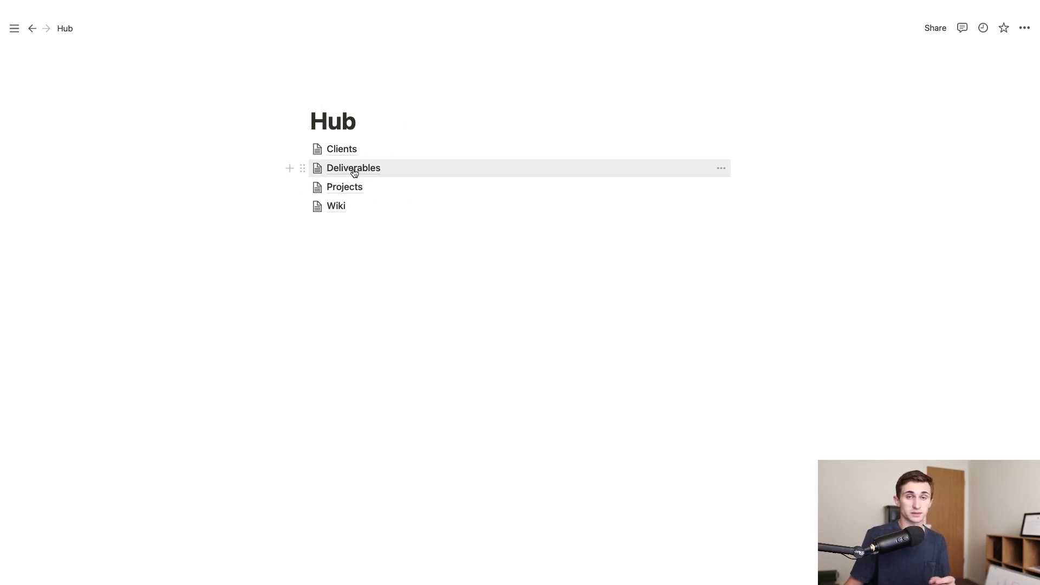
left_click(349, 150)
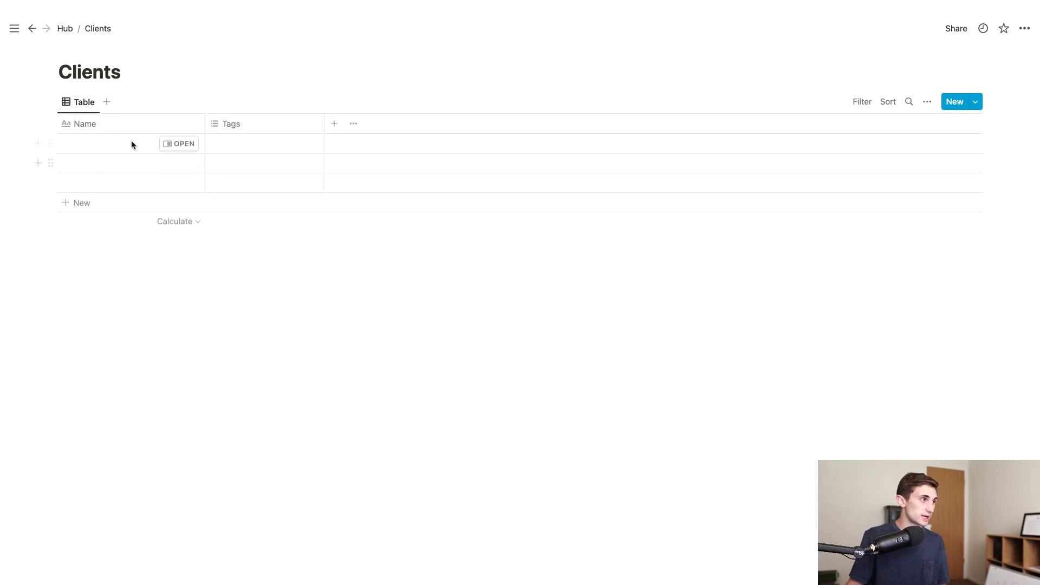
left_click(109, 126)
left_click(112, 144)
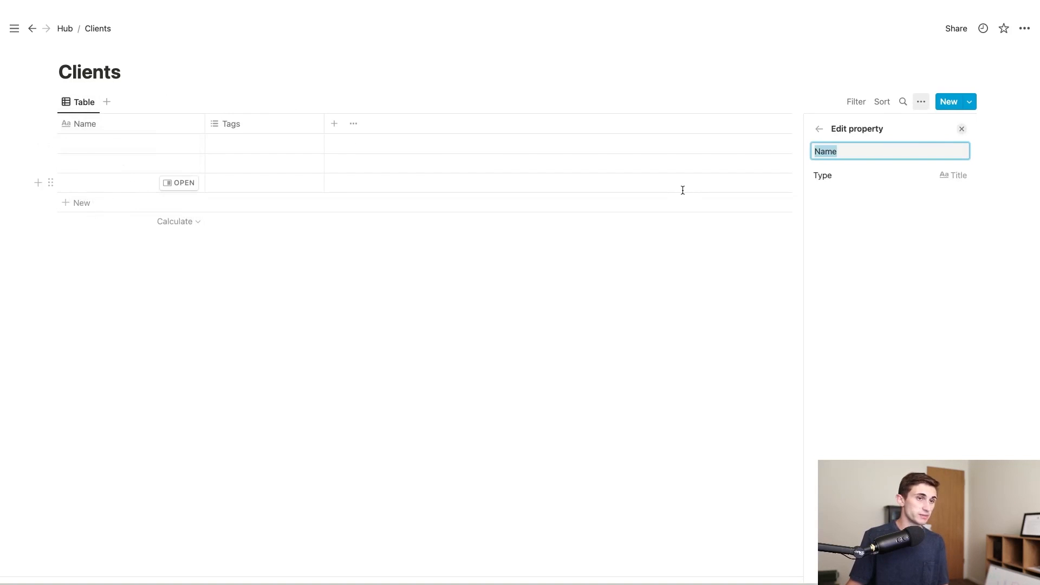
type("Company")
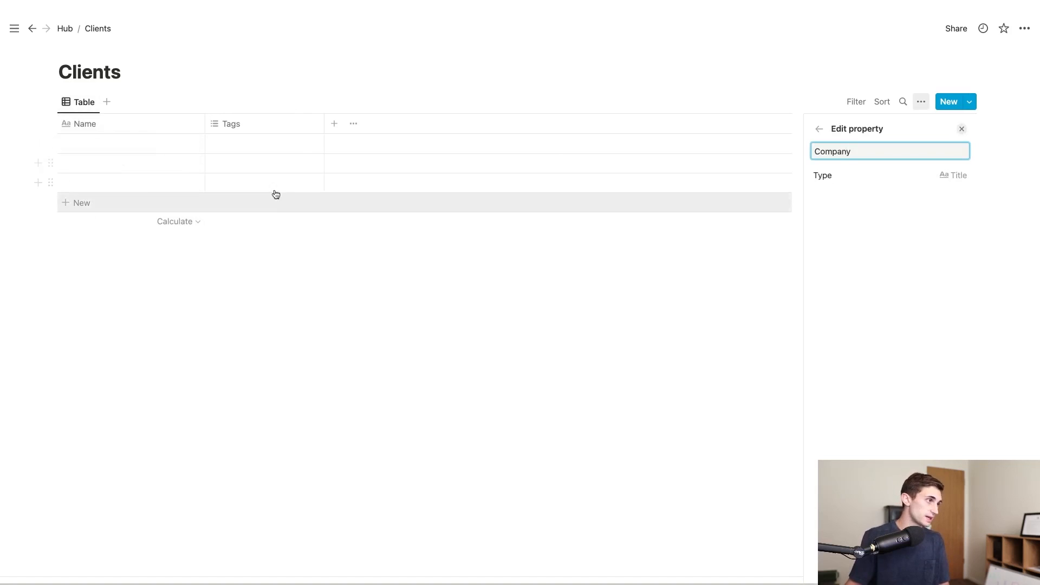
Enter ABC Company, Test Co and Smith Company as the clients and delete the Tags property
left_click(120, 142)
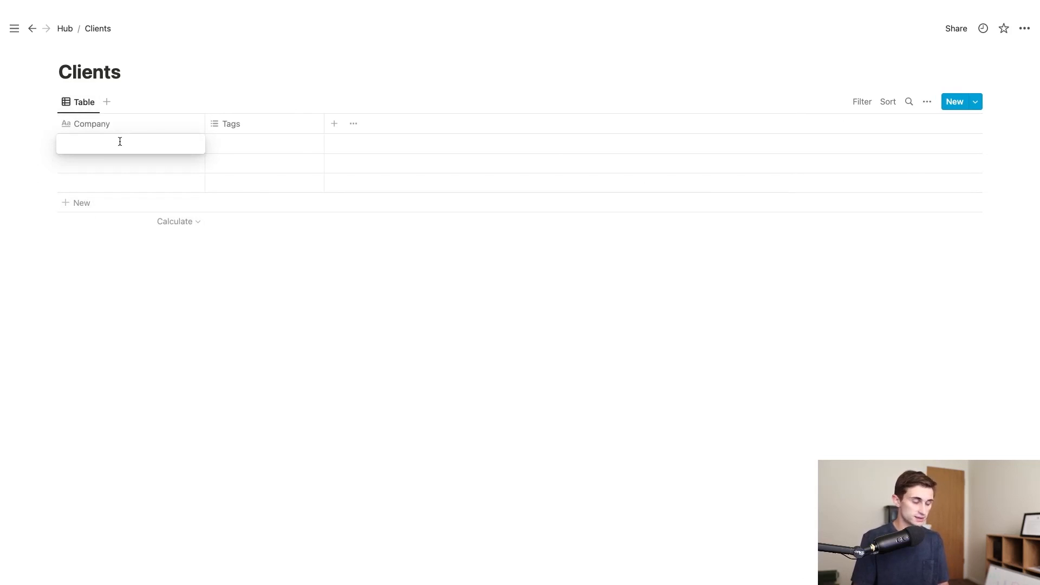
type("ABC Company")
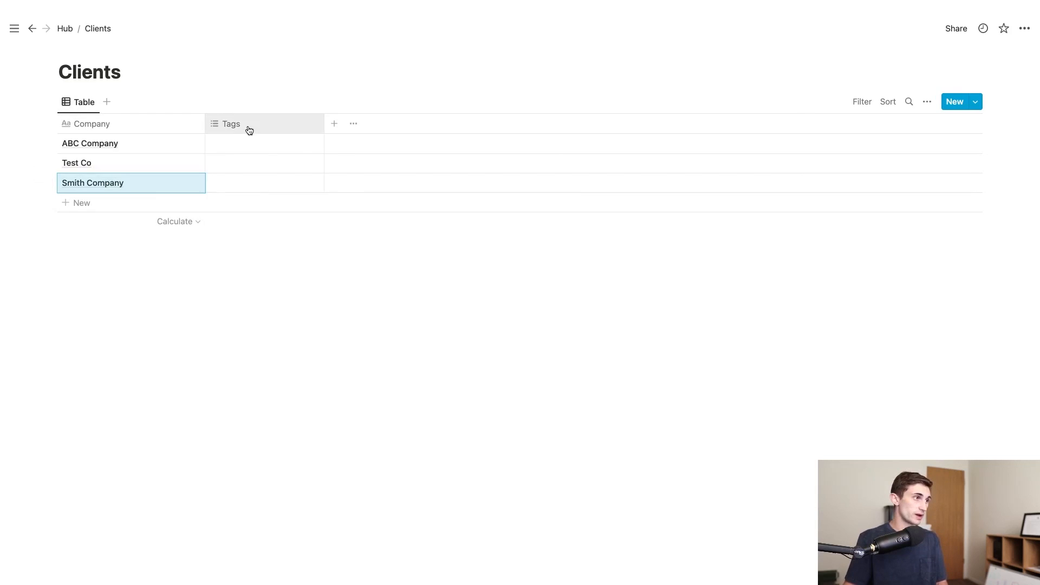
left_click(249, 126)
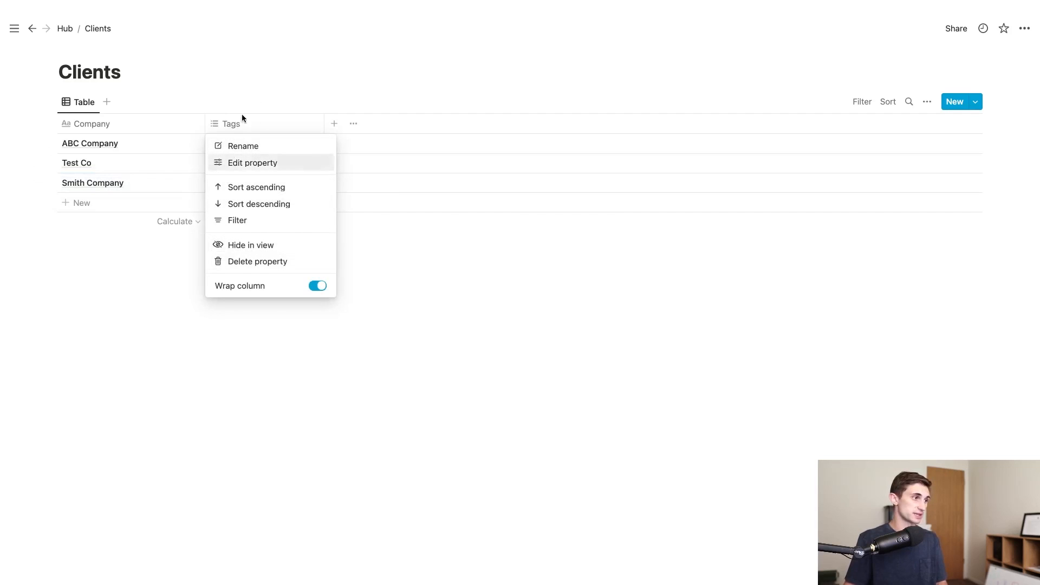
left_click(265, 259)
left_click(560, 313)
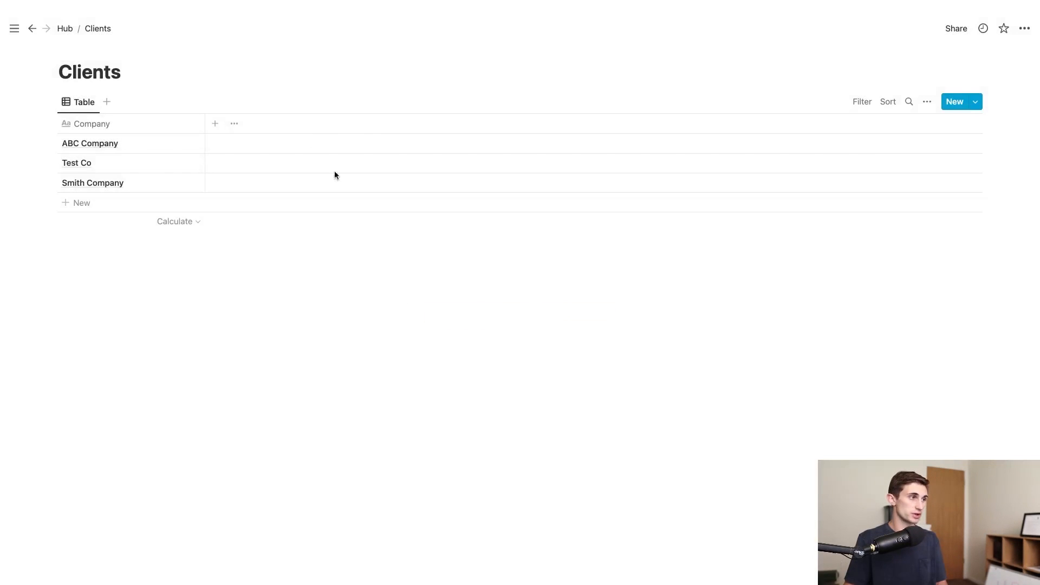
Add a Phone property to the Clients table and fill in a phone number for each company
left_click(217, 125)
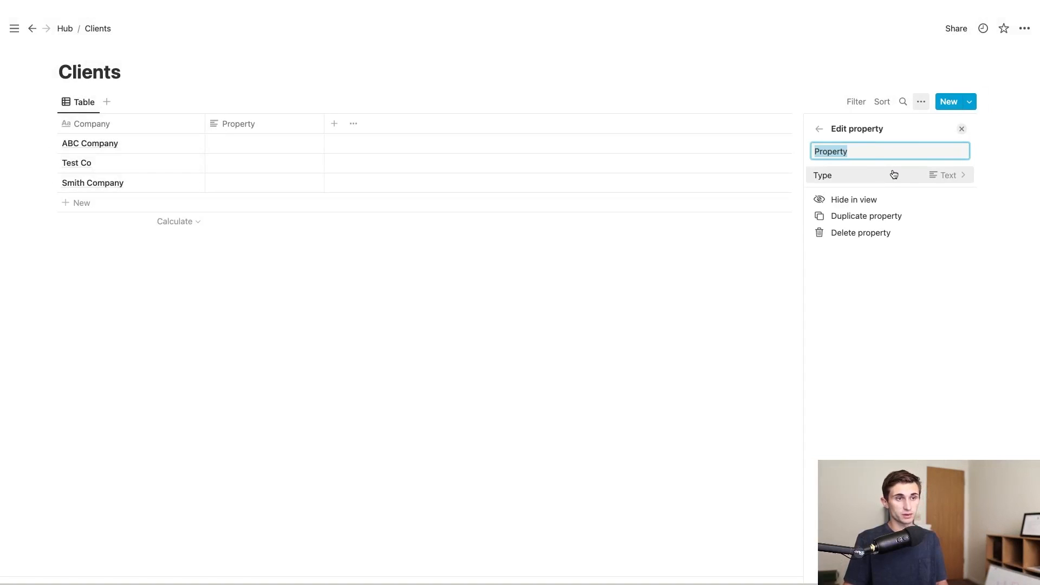
left_click(911, 174)
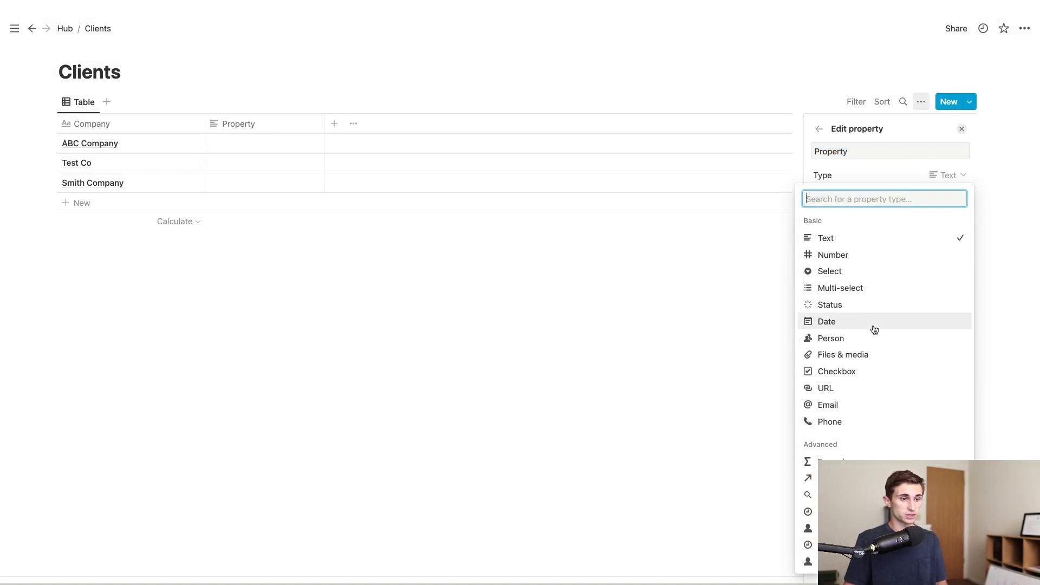
left_click(848, 422)
left_click(305, 104)
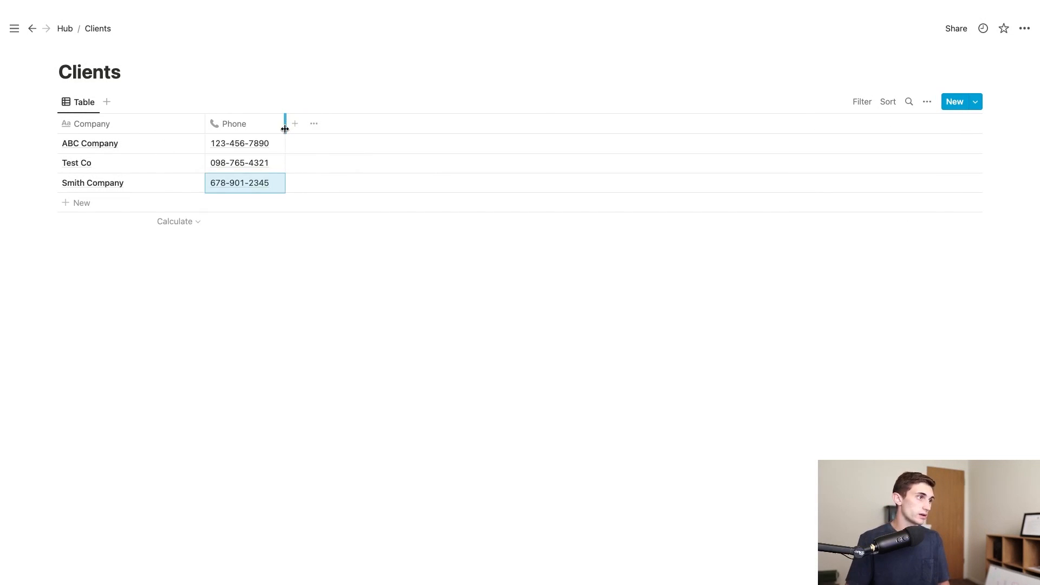
Add an Email property to the Clients table and fill in an e-mail address for each company
left_click(296, 125)
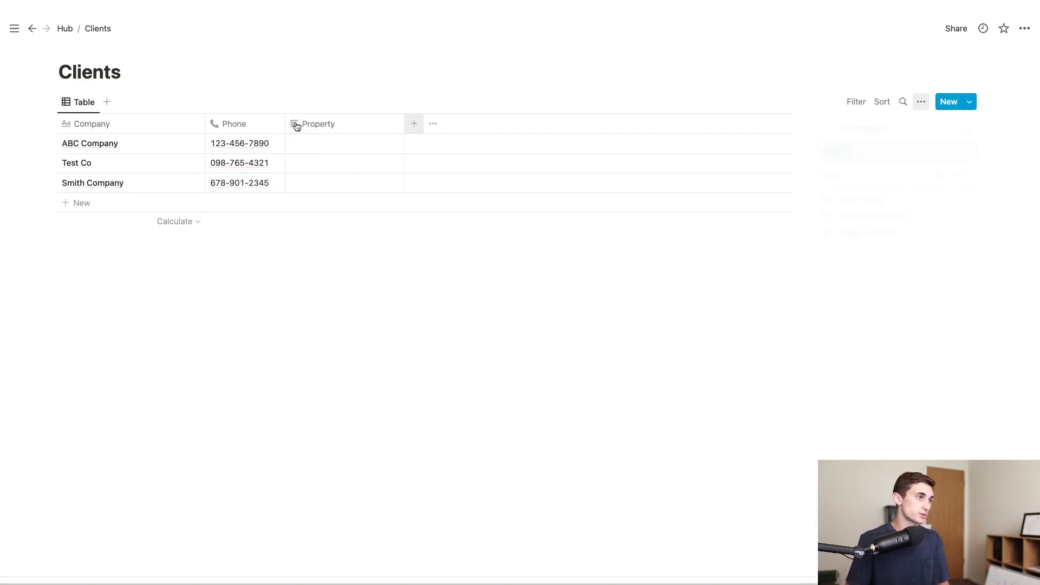
left_click(851, 179)
left_click(845, 406)
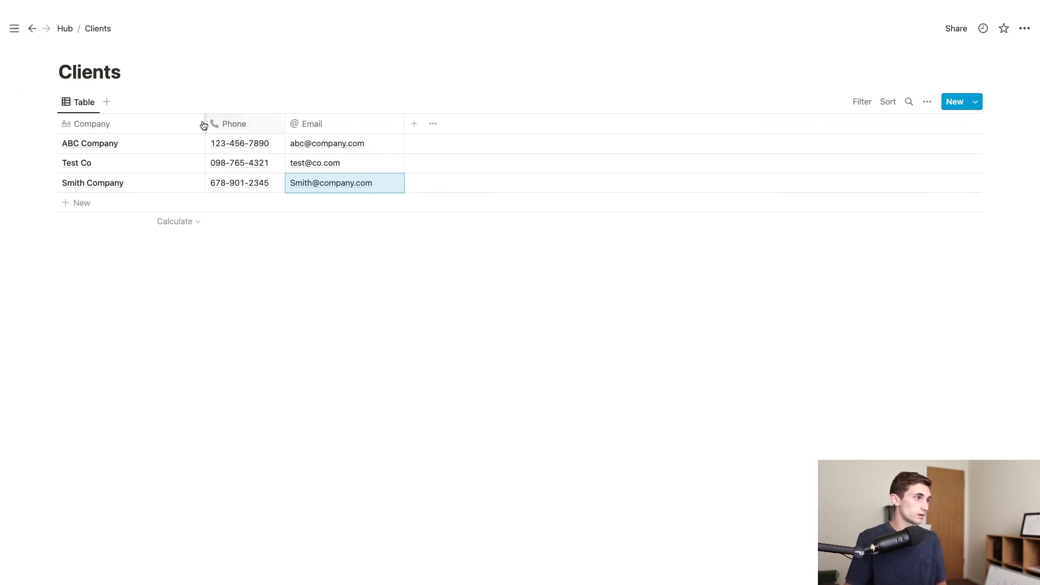
Narrow the Company column of the Clients table so it closely fits the company names
left_click_drag(204, 126, 152, 126)
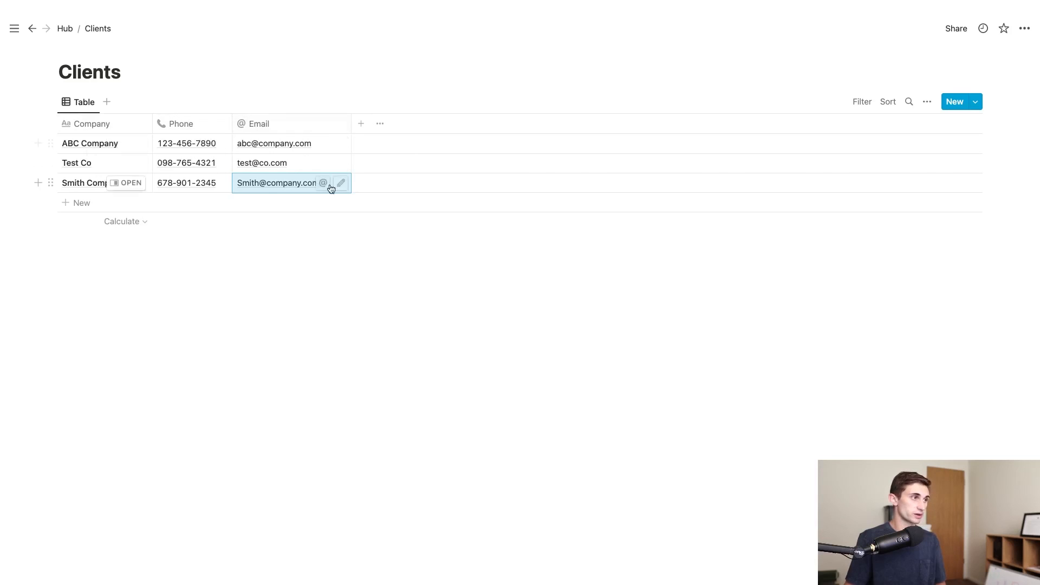
left_click(325, 331)
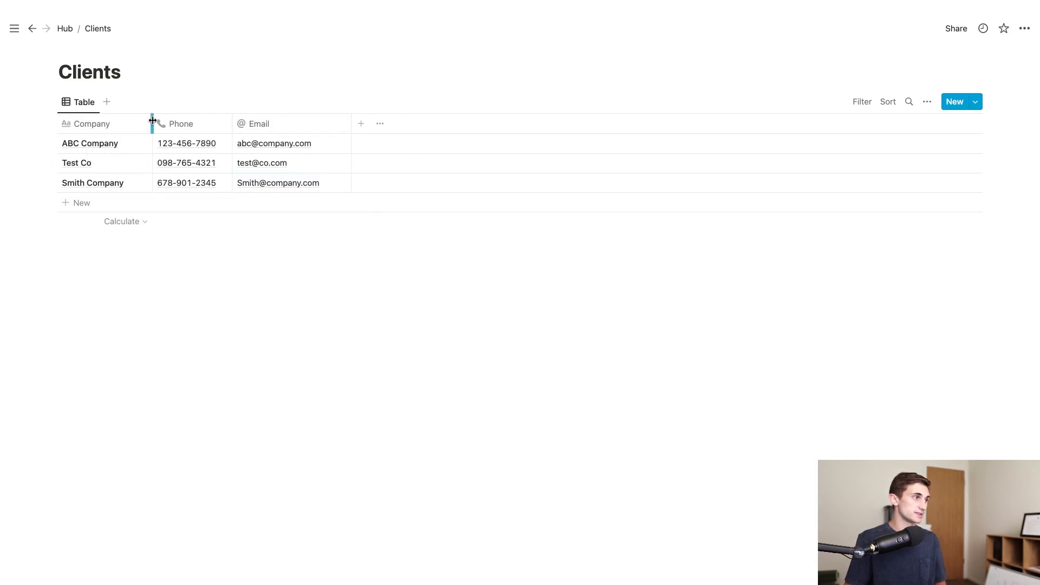
left_click_drag(153, 123, 145, 124)
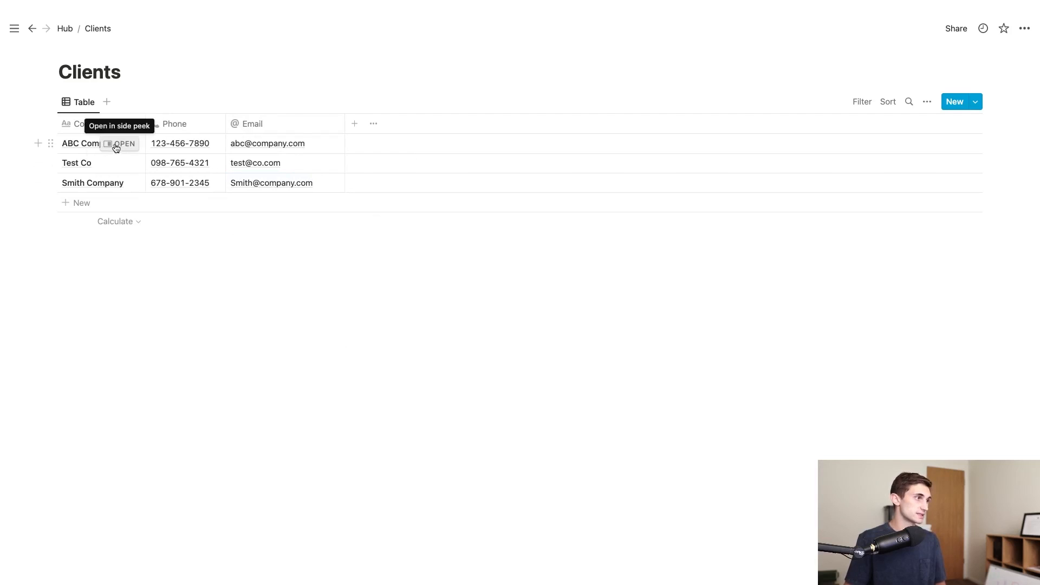
Open the ABC Company entry in side peek and add a random icon to it
left_click(117, 144)
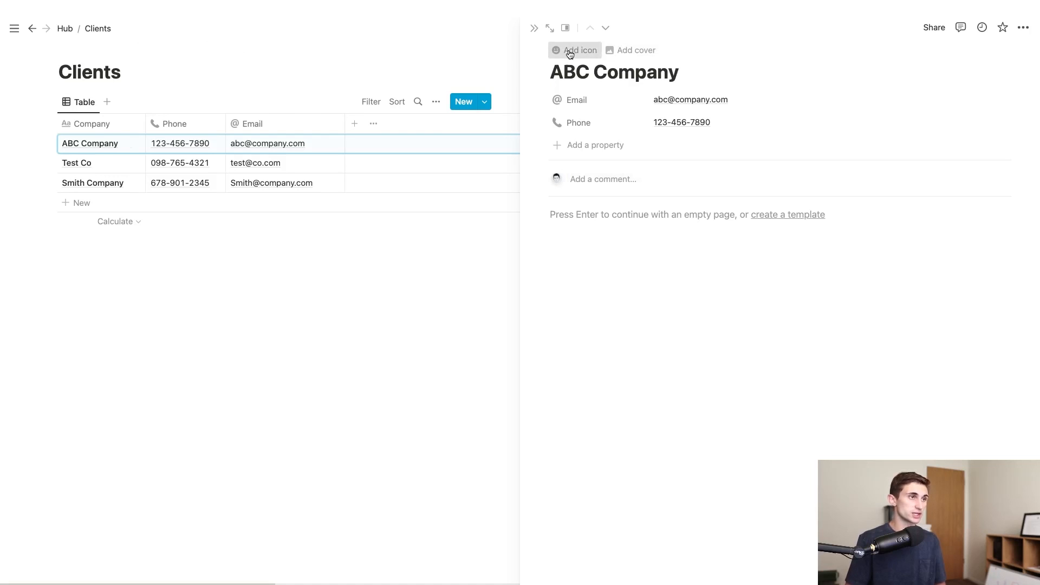
left_click(570, 55)
Examine the custom image options for ABC Company's icon and close them without choosing a new icon
left_click(560, 76)
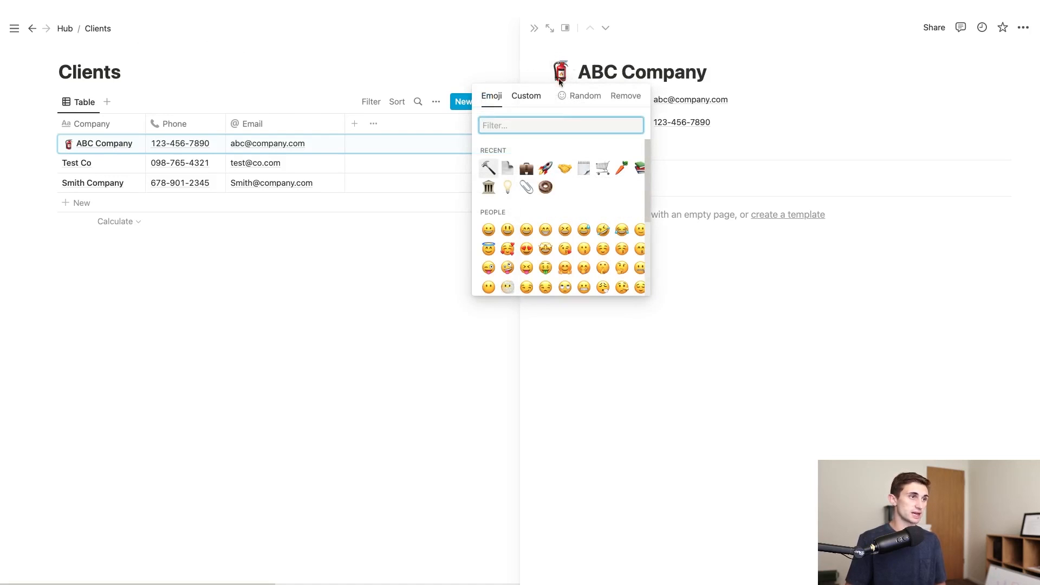
left_click(526, 96)
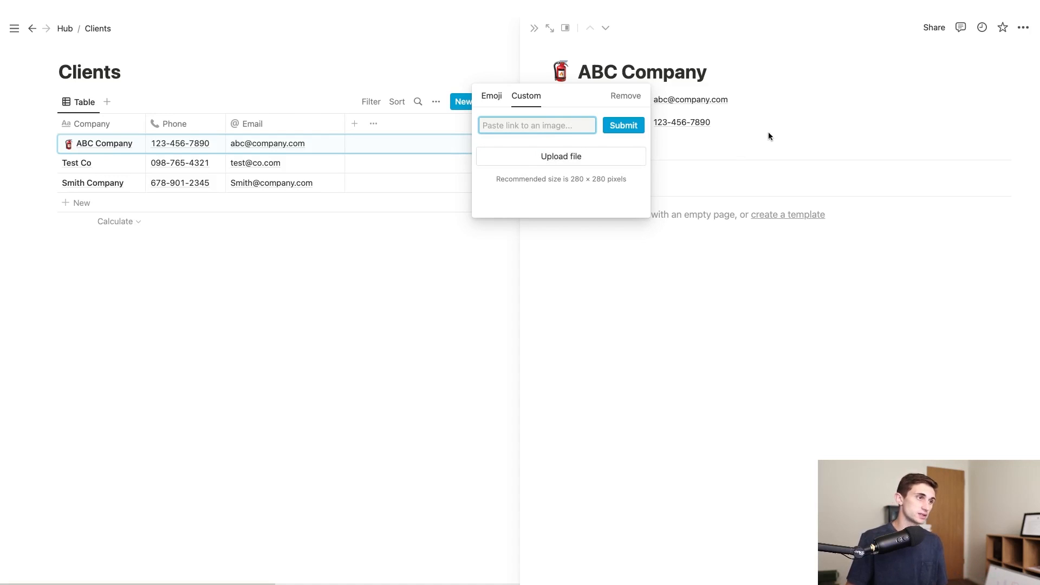
left_click(568, 178)
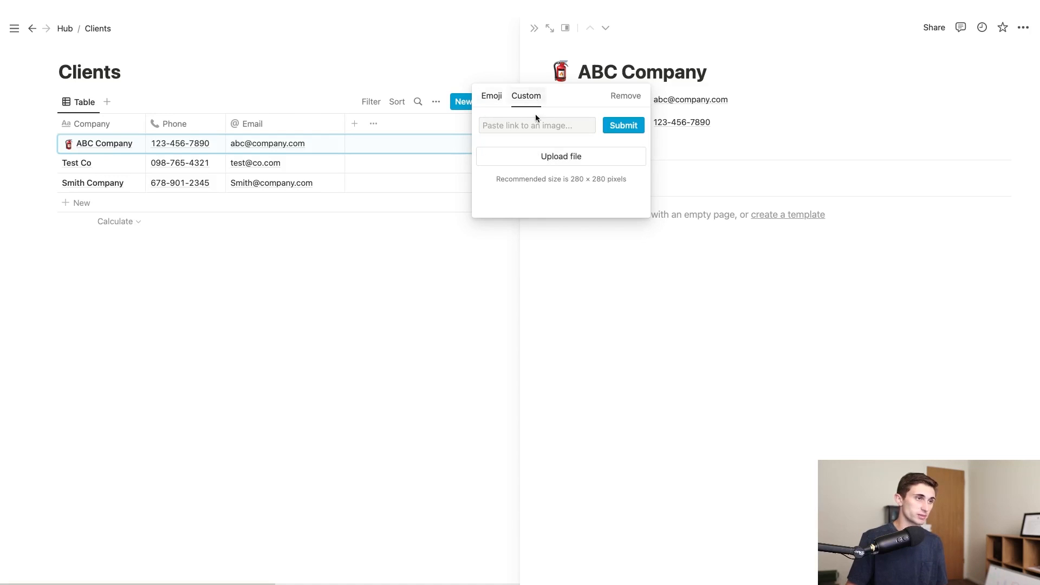
left_click(561, 62)
right_click(563, 72)
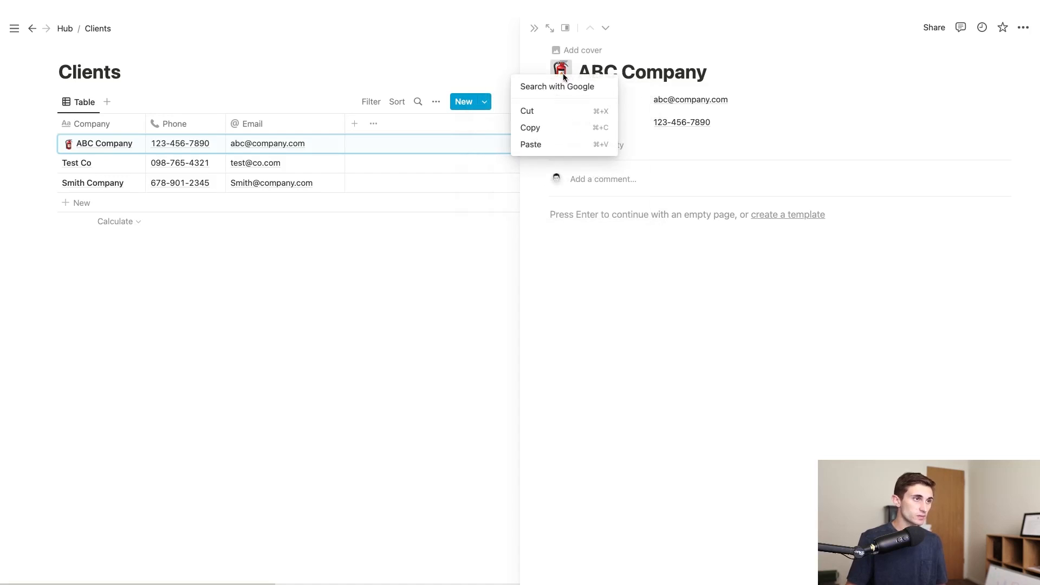
left_click(625, 45)
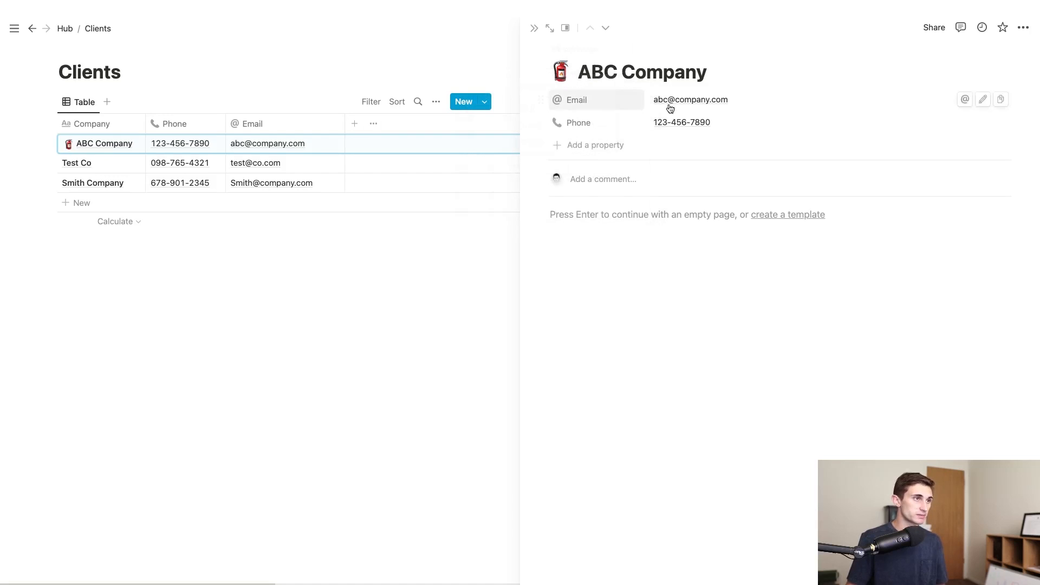
Add a cover to the ABC Company page and change it to the solid blue from the gallery
left_click(575, 52)
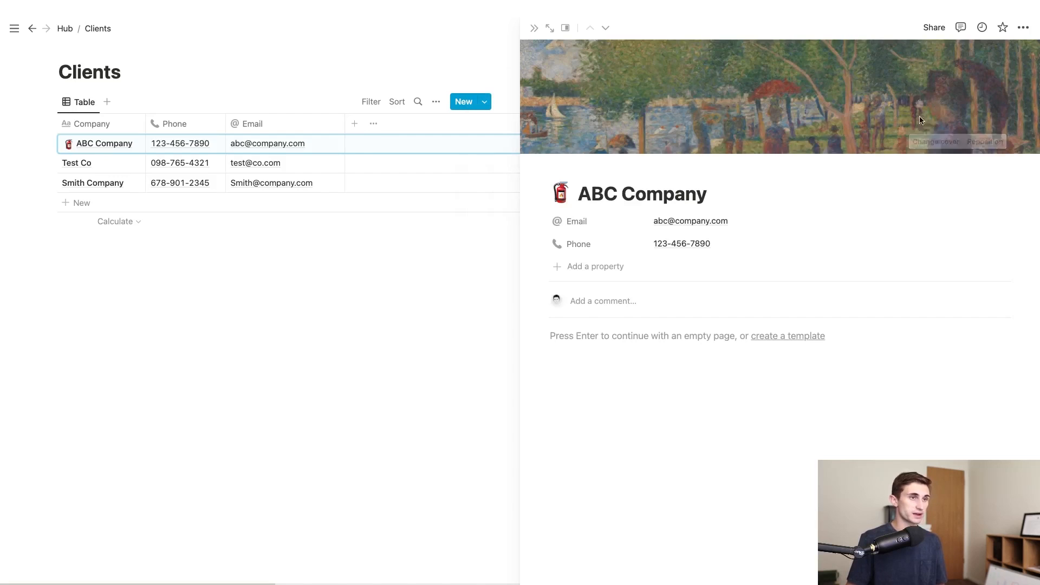
left_click(955, 144)
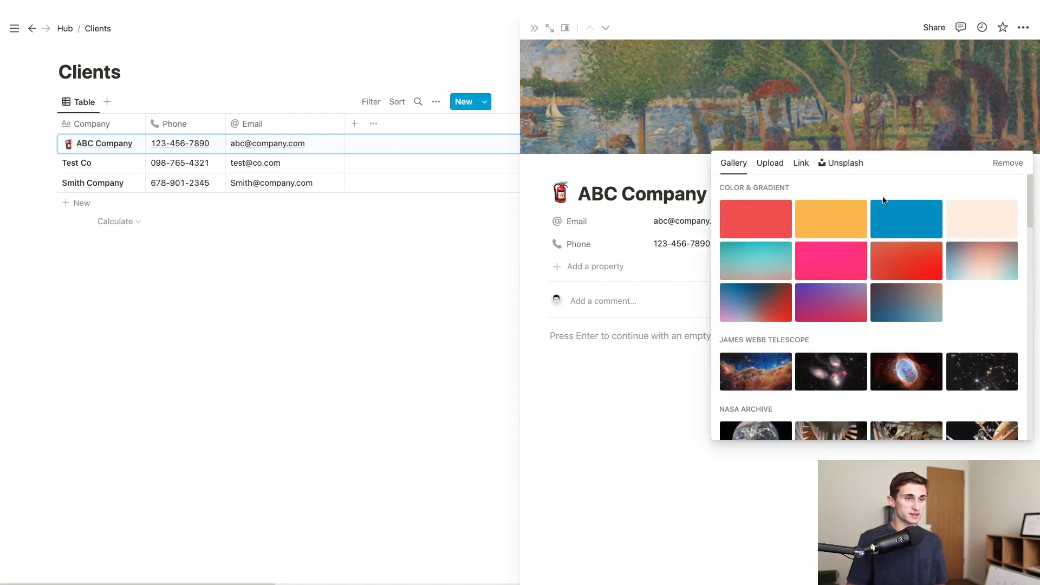
left_click(892, 238)
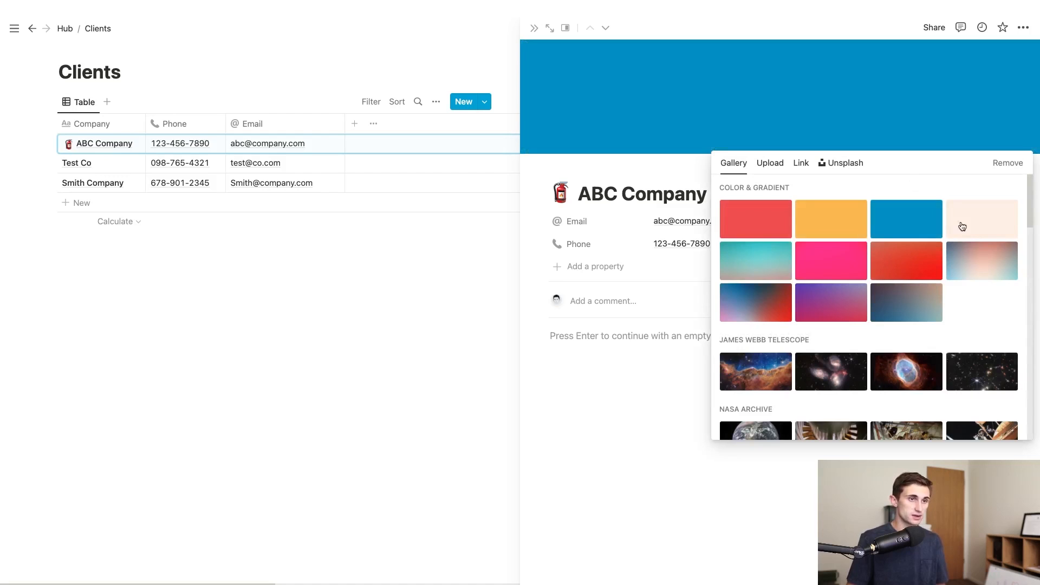
left_click(649, 203)
Set the paperclip emoji as the page icon for ABC Company, Test Co and Smith Company
left_click(561, 193)
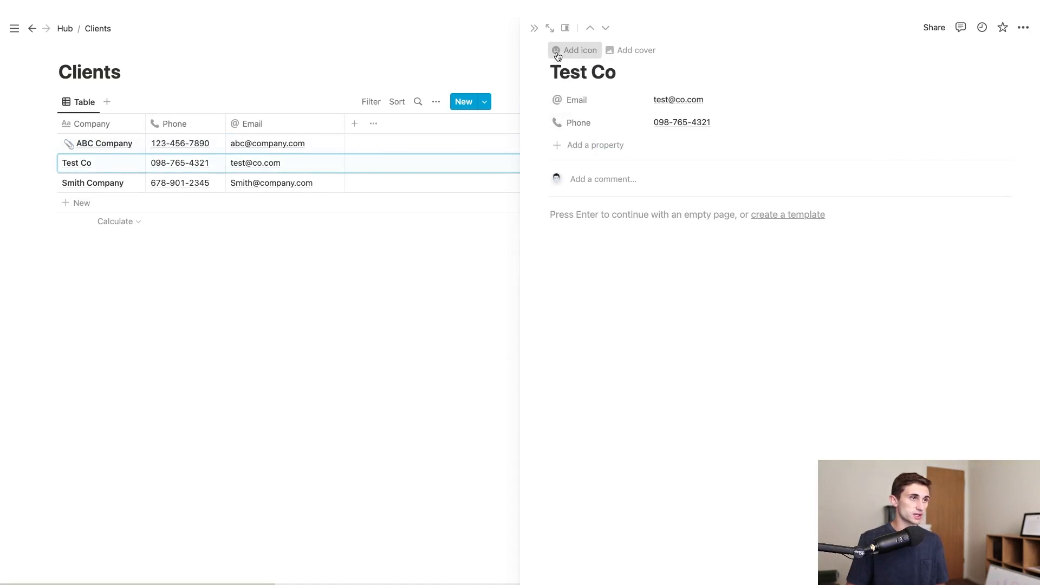
left_click(557, 52)
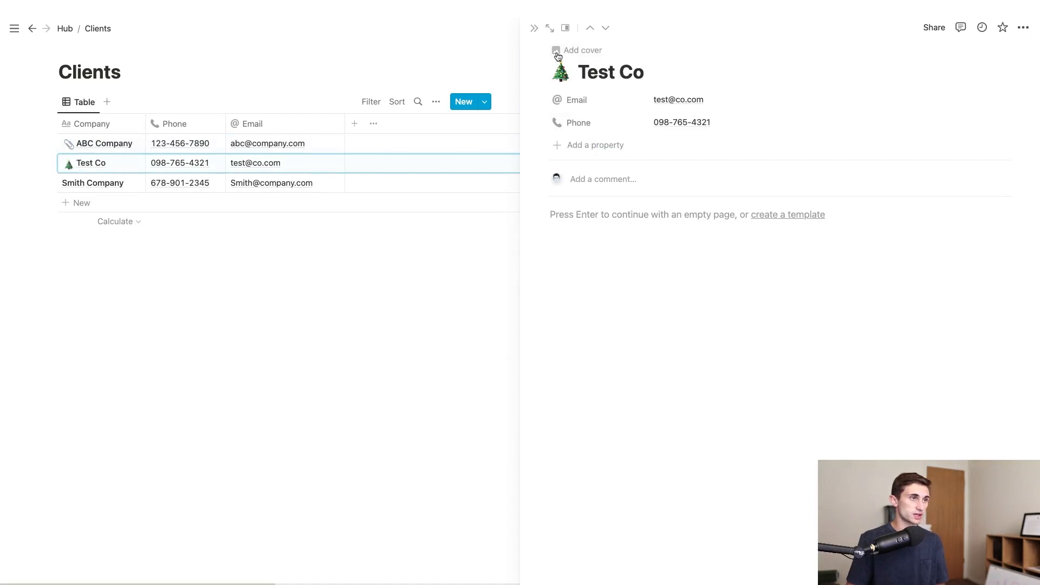
left_click(561, 72)
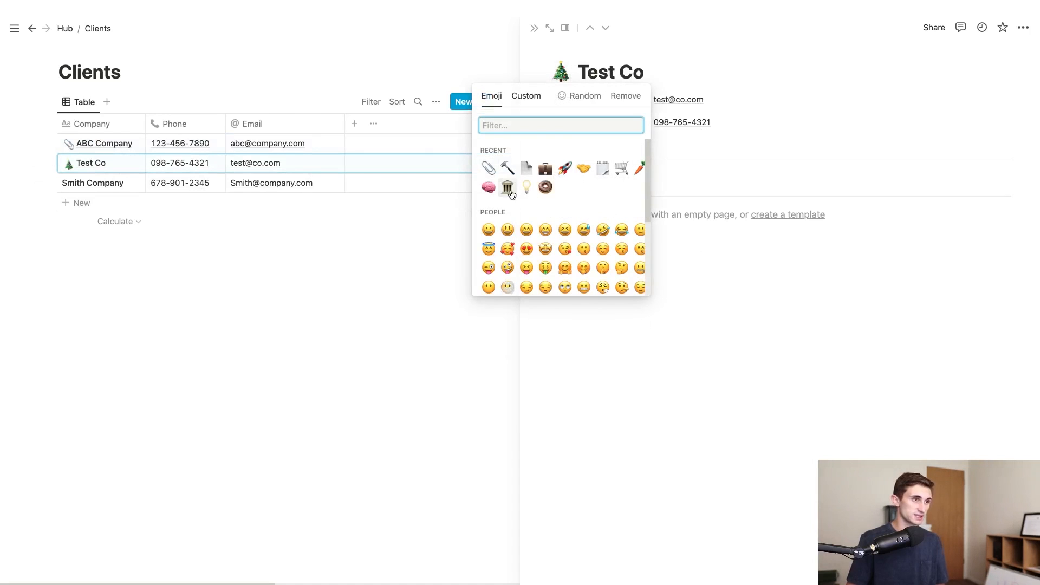
left_click(488, 168)
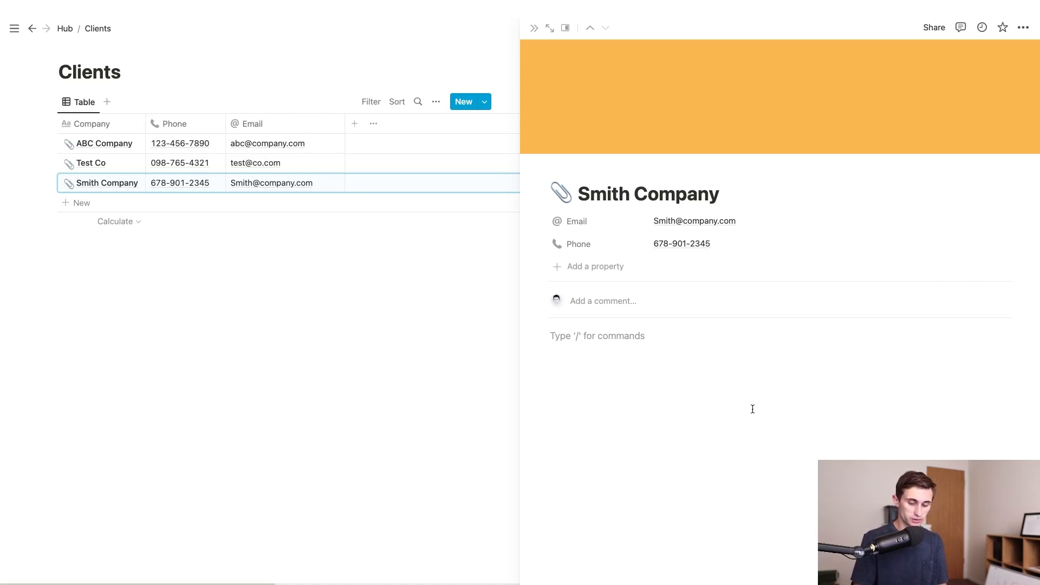
type("/")
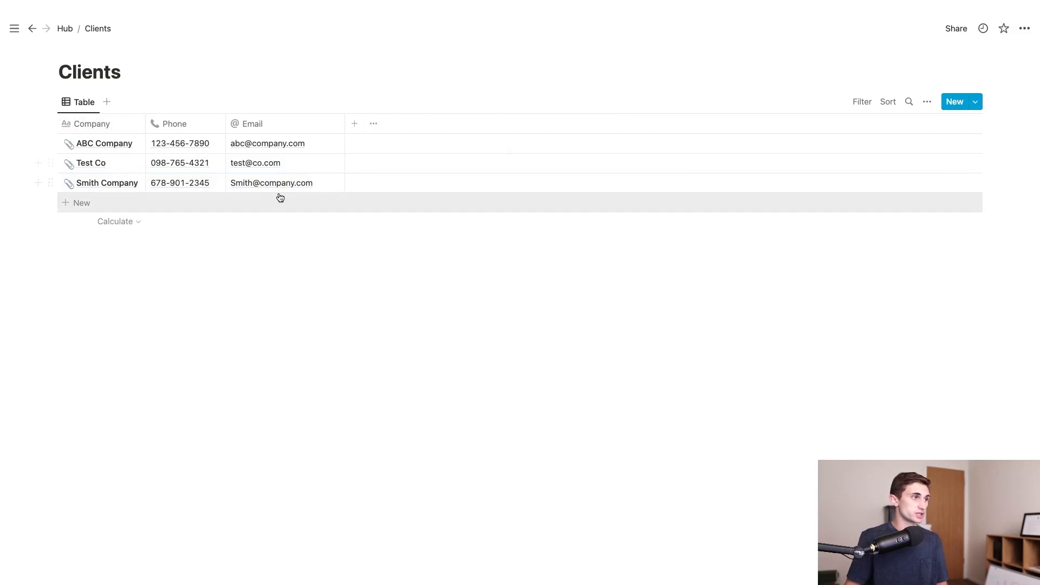
Return to the Hub page, move Deliverables below Projects, and open the Projects database
left_click(66, 29)
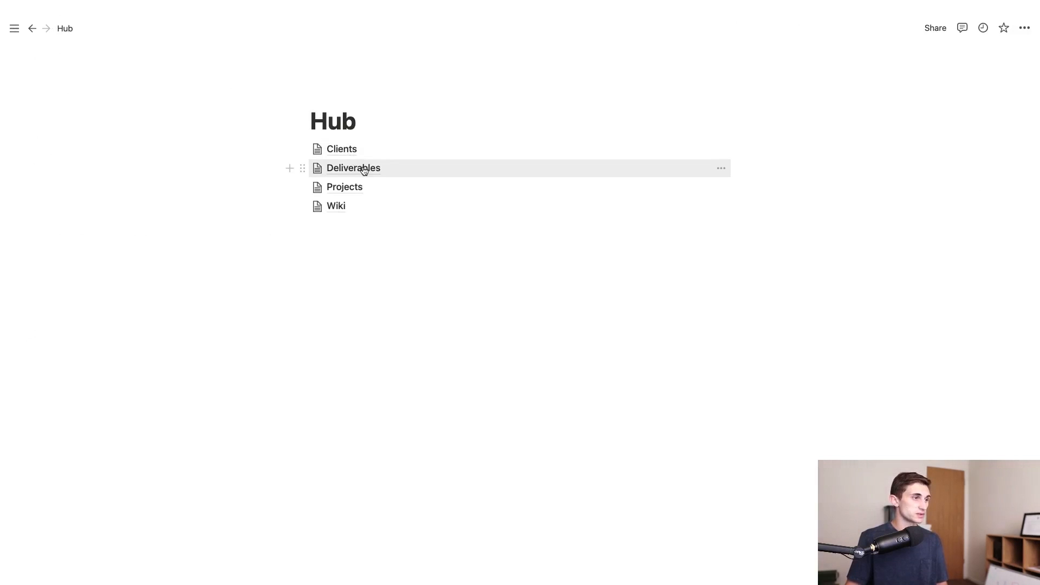
left_click_drag(303, 168, 304, 191)
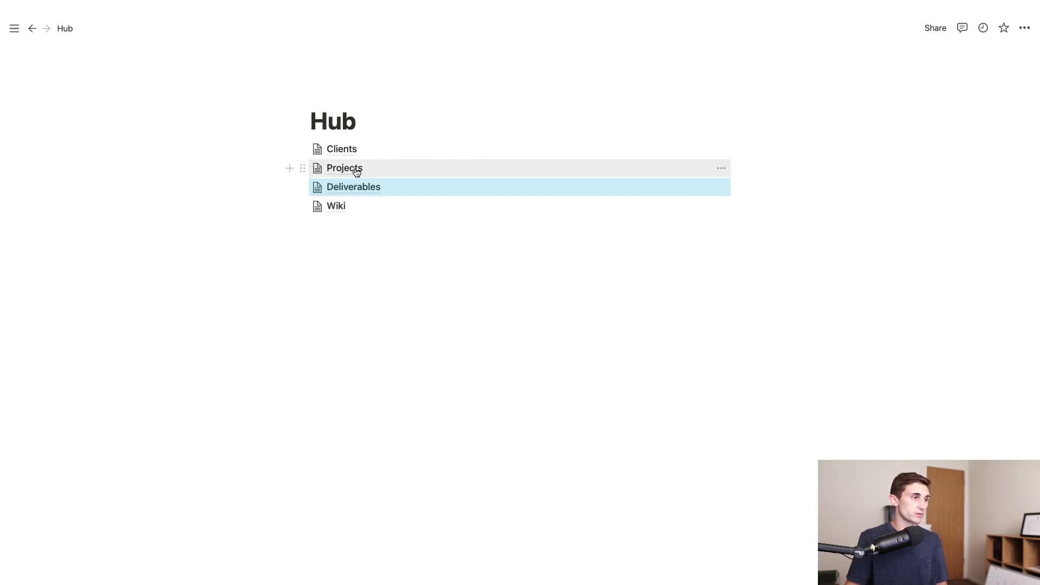
left_click(354, 171)
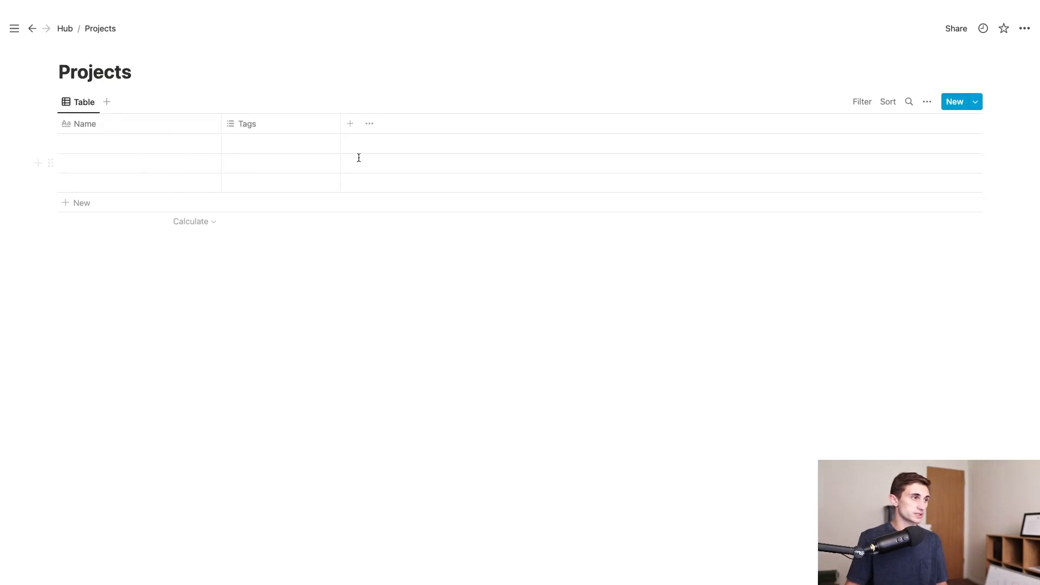
Narrow the title column of the Projects table and rename it to Project
left_click_drag(221, 123, 174, 124)
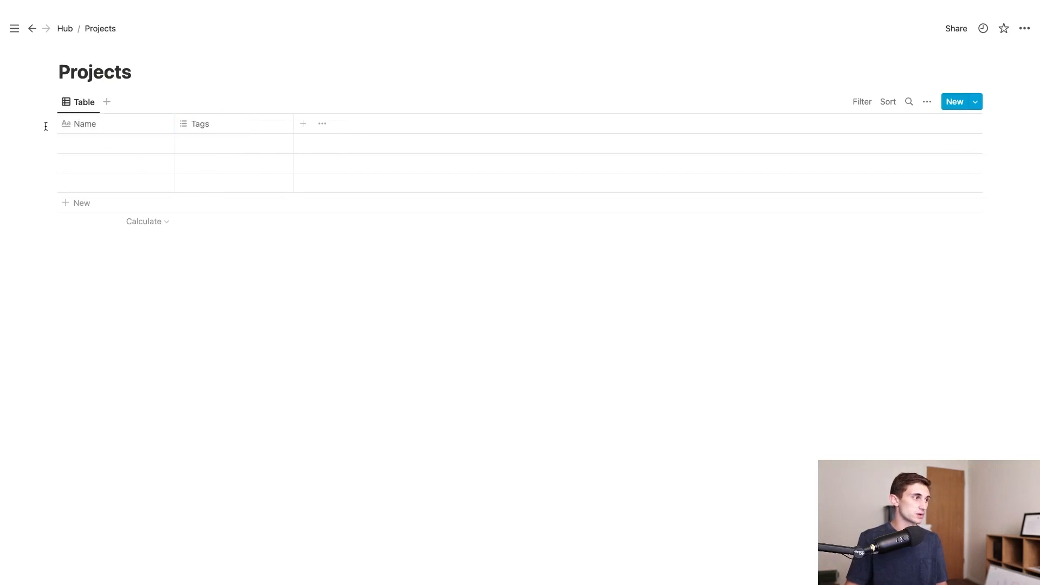
left_click(111, 130)
left_click(106, 147)
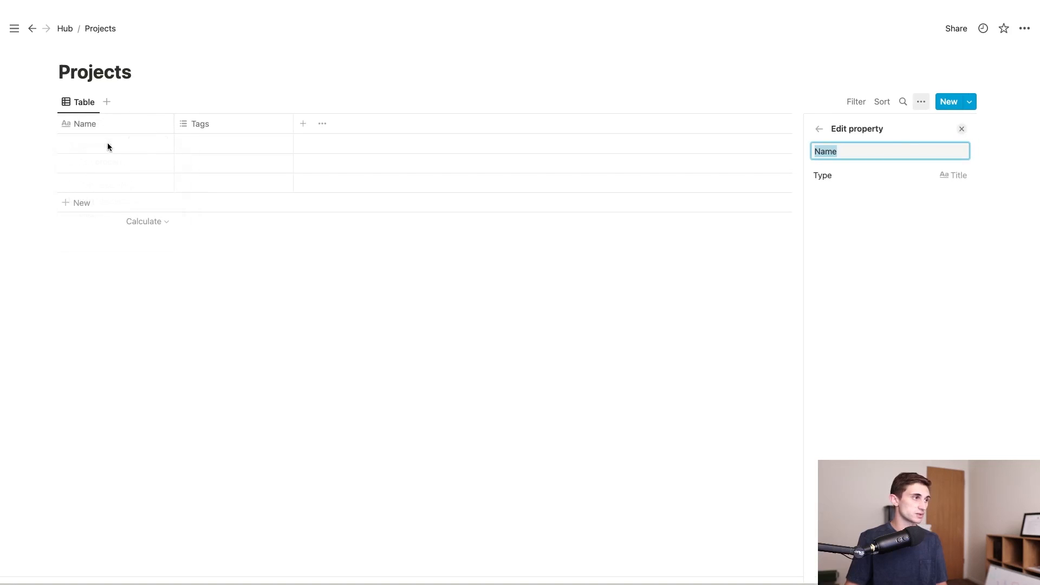
key("BackSpace")
type("P")
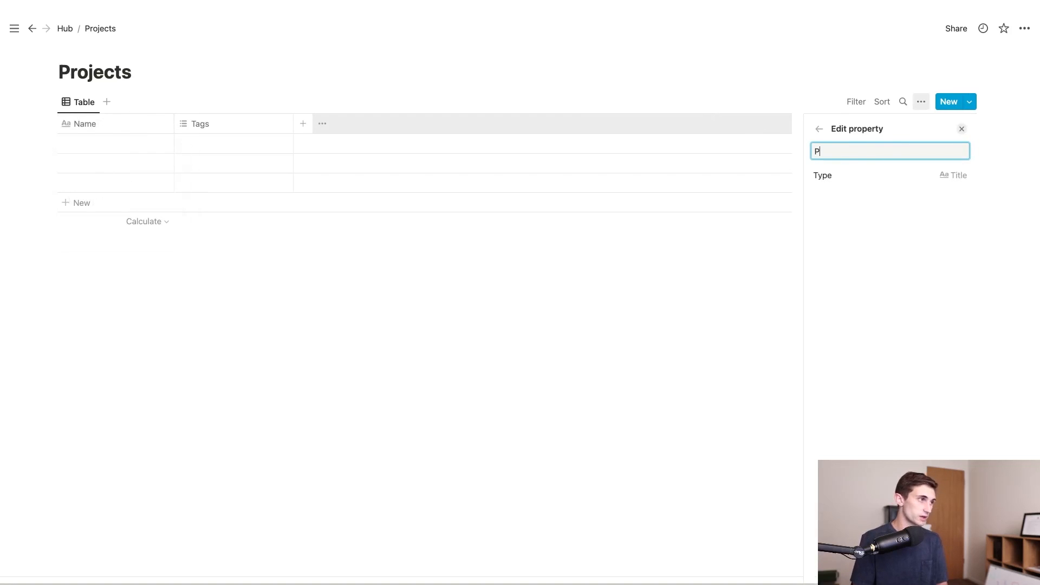
type("roject")
Delete the Tags property from the Projects table and narrow the Project column slightly
left_click(223, 124)
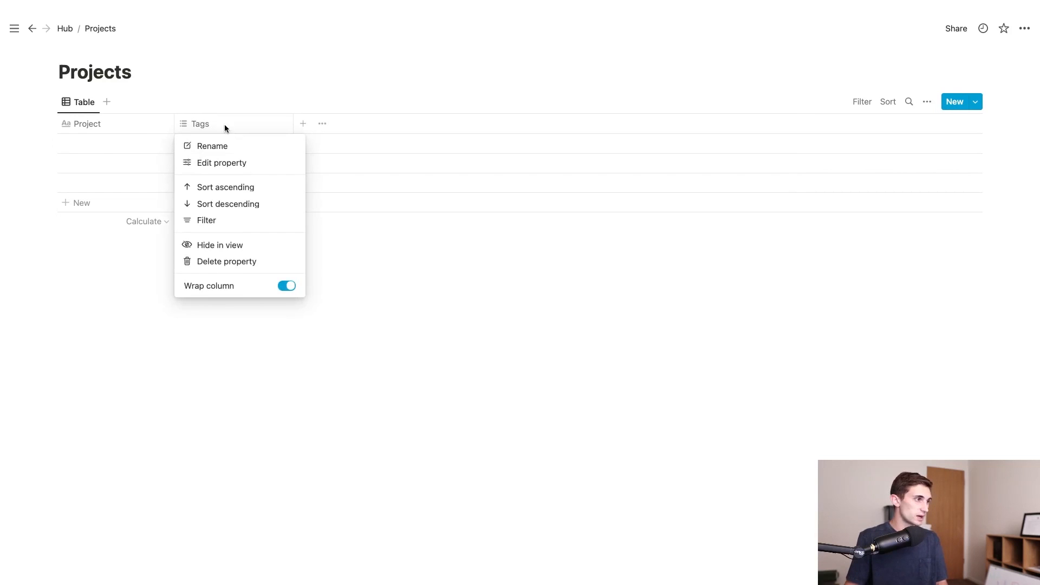
left_click(237, 261)
left_click(550, 317)
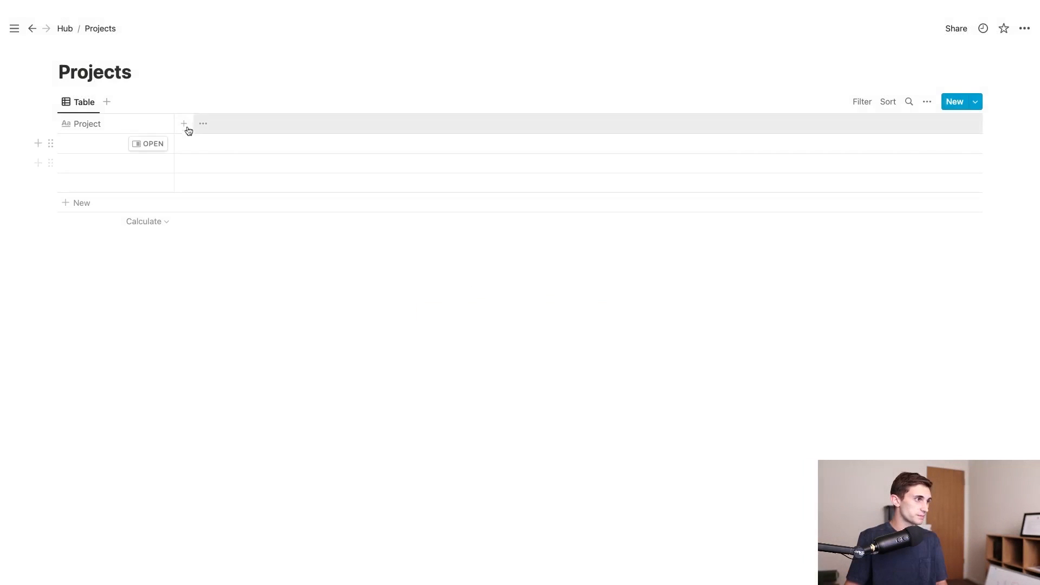
left_click_drag(174, 122, 167, 121)
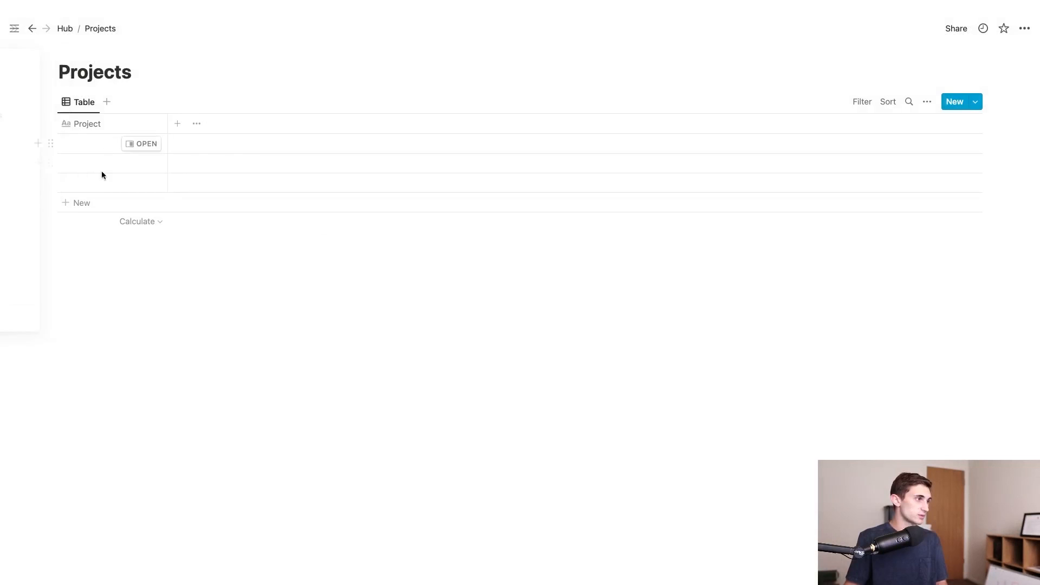
Fill the three Projects rows with the titles Website for Smith, Ad Campaign for ABC and Video Shoot for Test
left_click(91, 142)
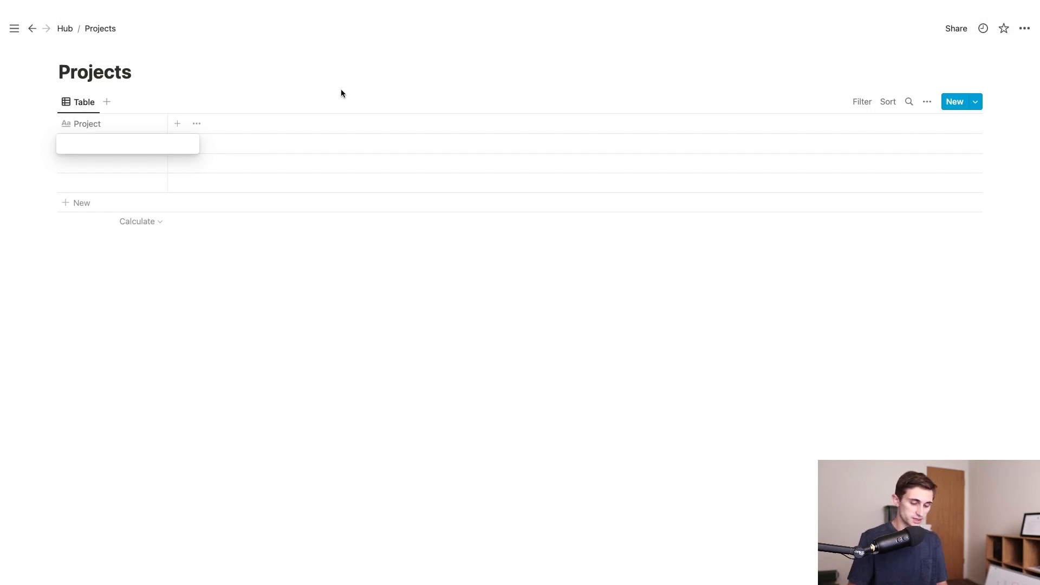
type("Website ")
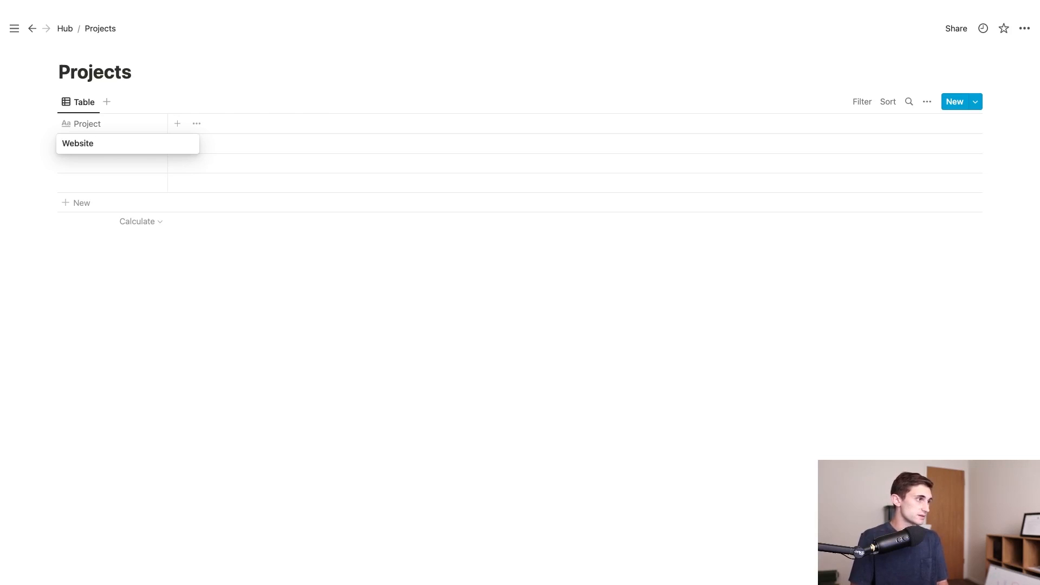
type("for Smith")
key("Return")
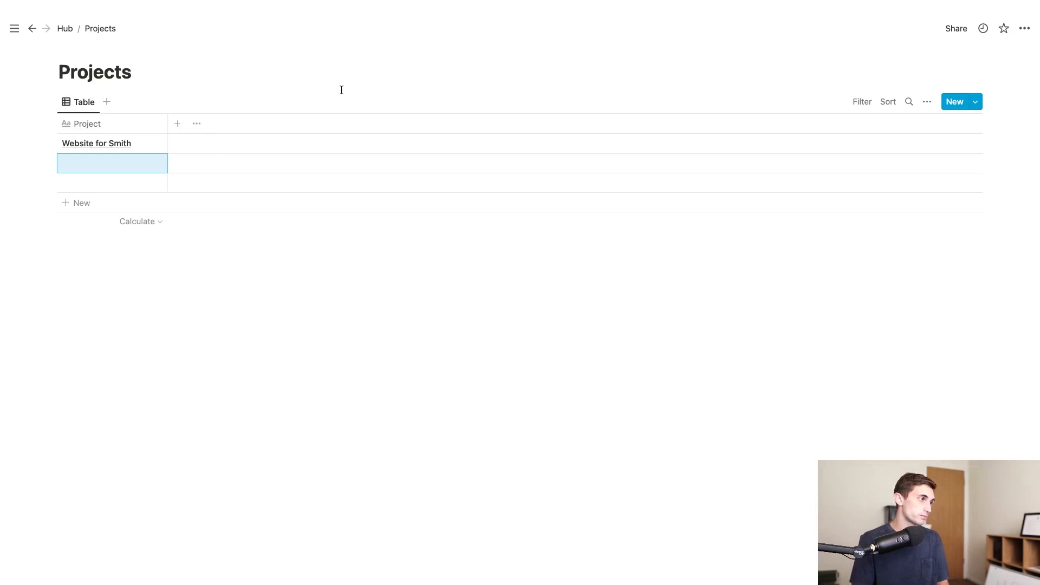
type("Ad Campaign for")
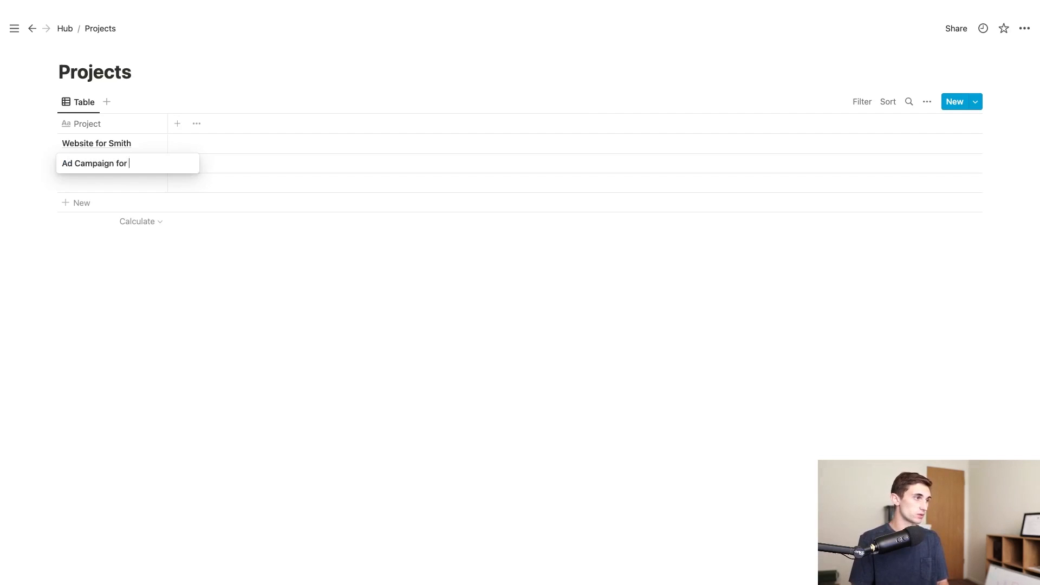
type(" ABC")
key("Return")
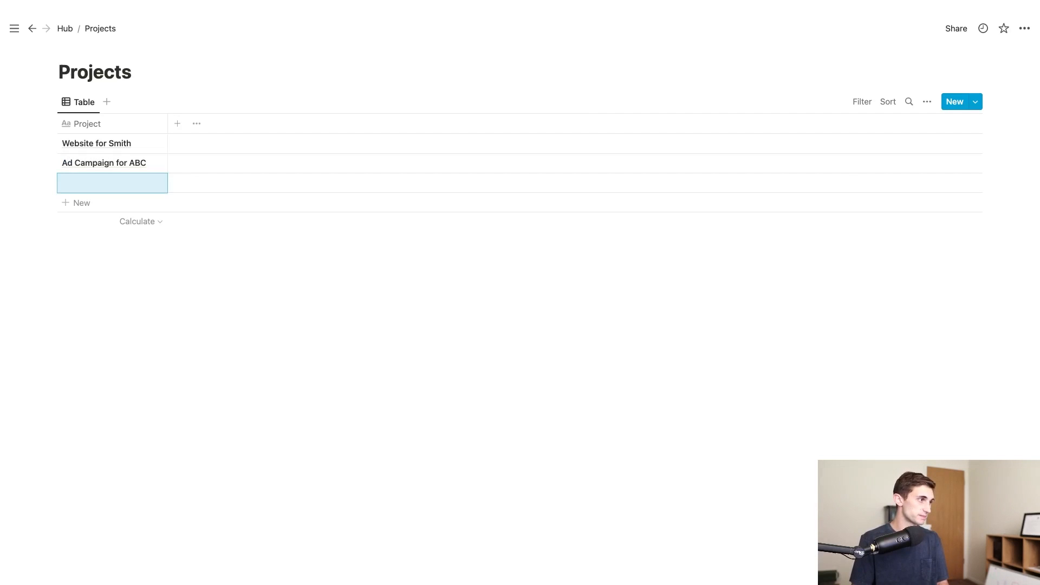
type("Video")
type("Shoot for Test")
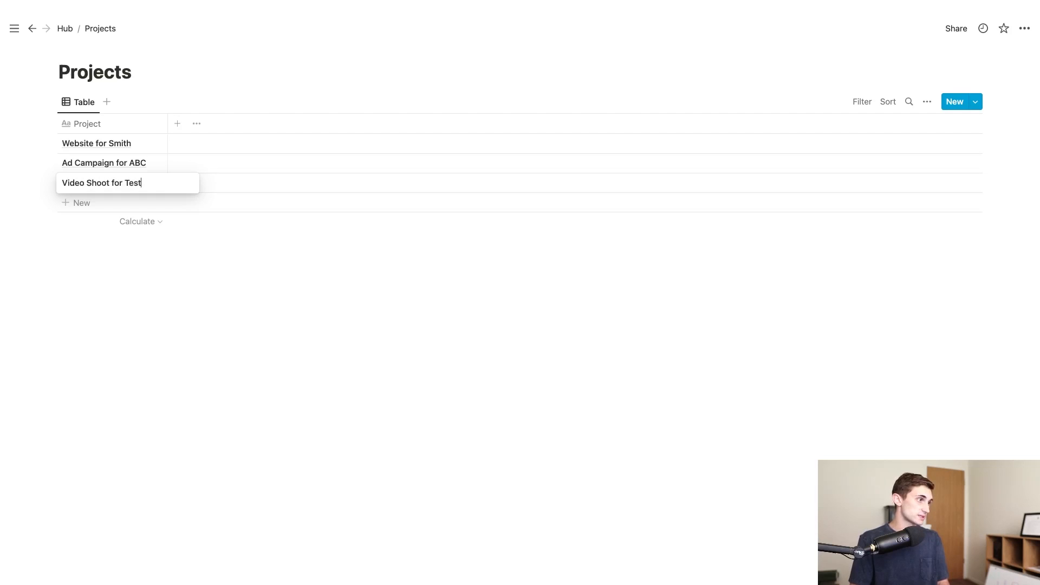
key("Escape")
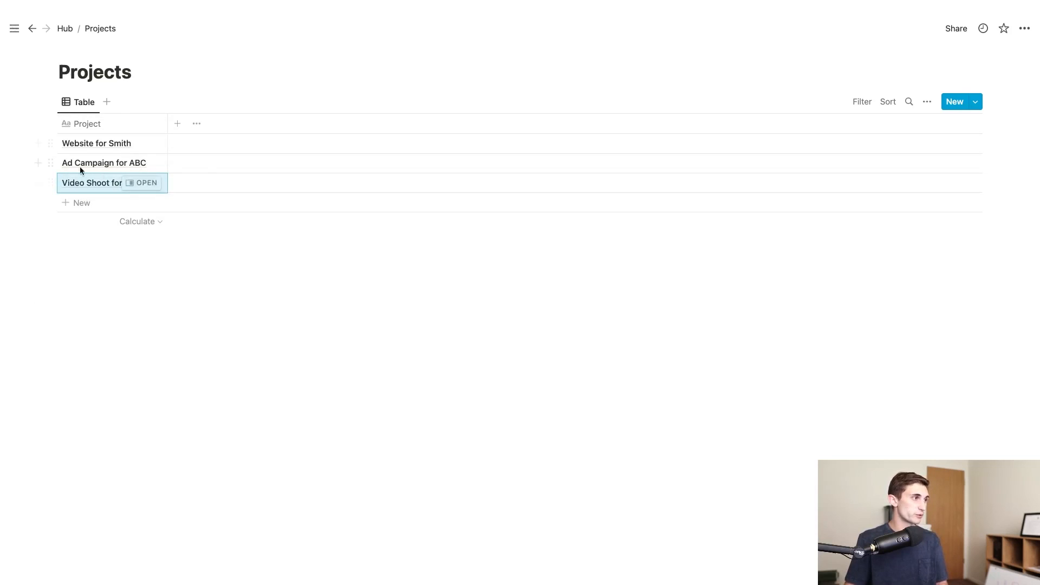
View the Clients database from the Hub page and return to the Projects database
left_click(65, 29)
left_click(339, 149)
left_click(65, 29)
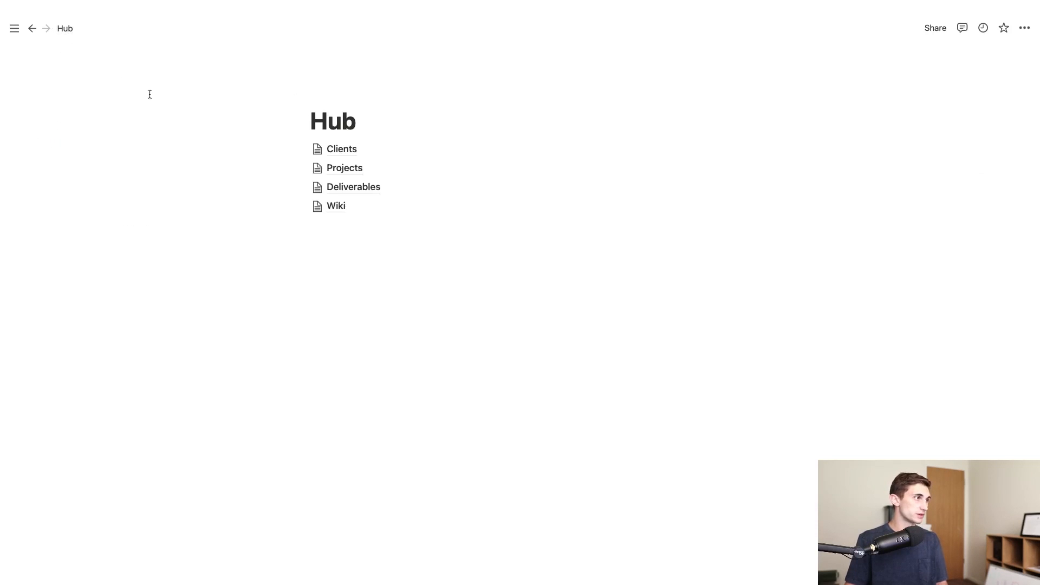
left_click(356, 173)
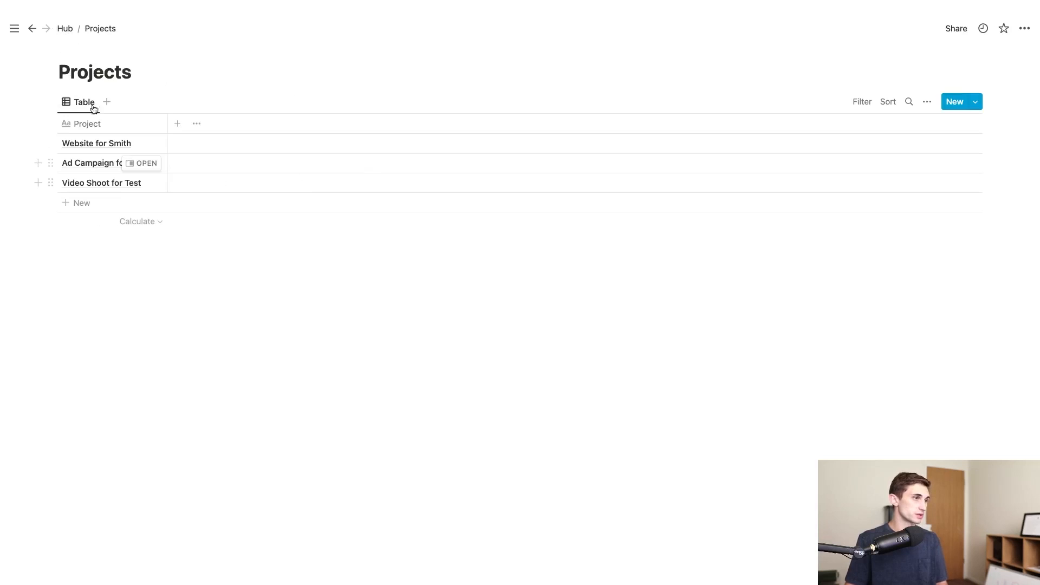
Add a relation property named Clients to the Projects table, related to the Clients database
left_click(174, 123)
left_click(899, 178)
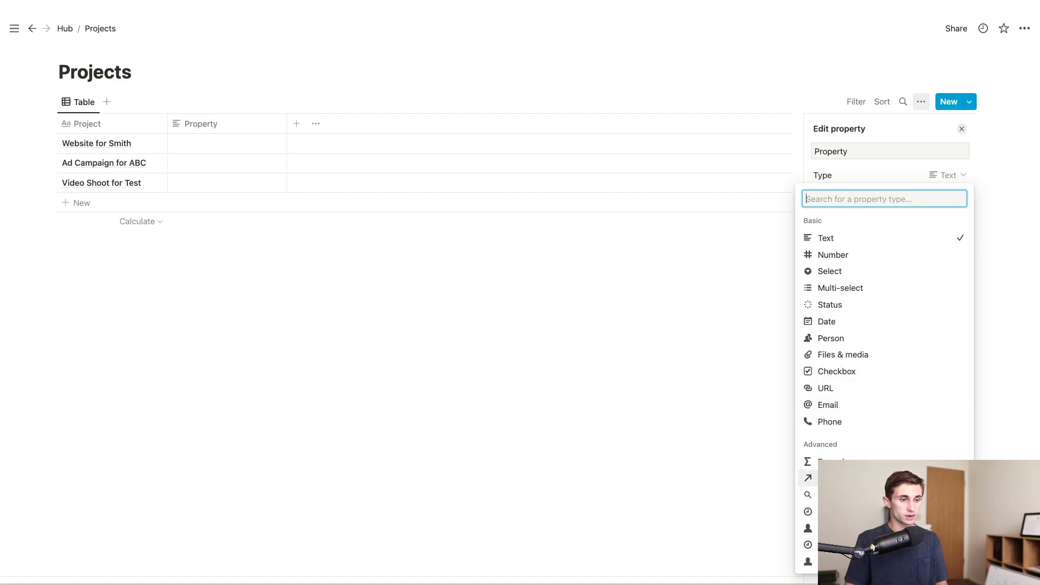
left_click(810, 478)
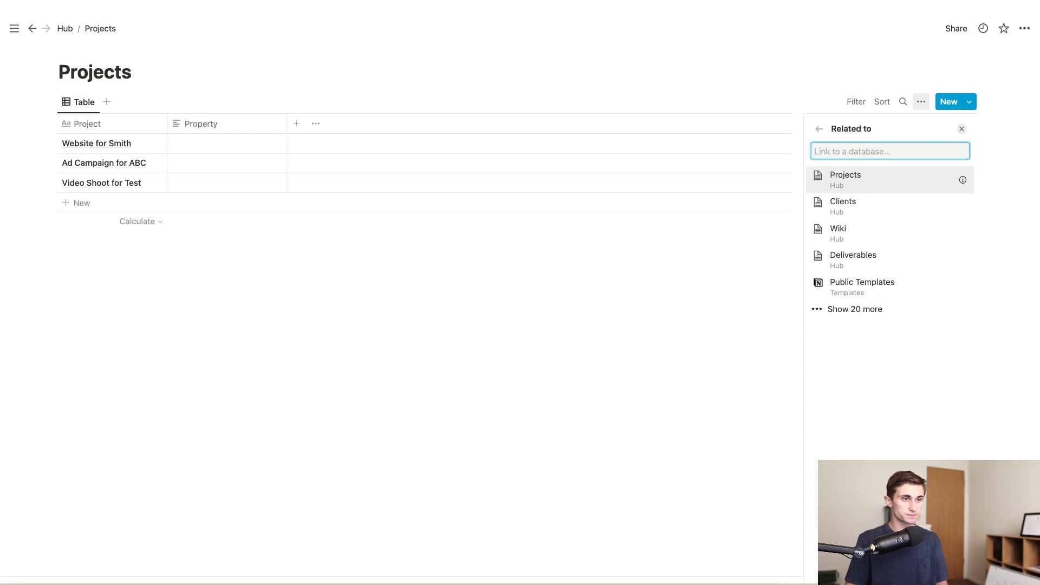
left_click(859, 213)
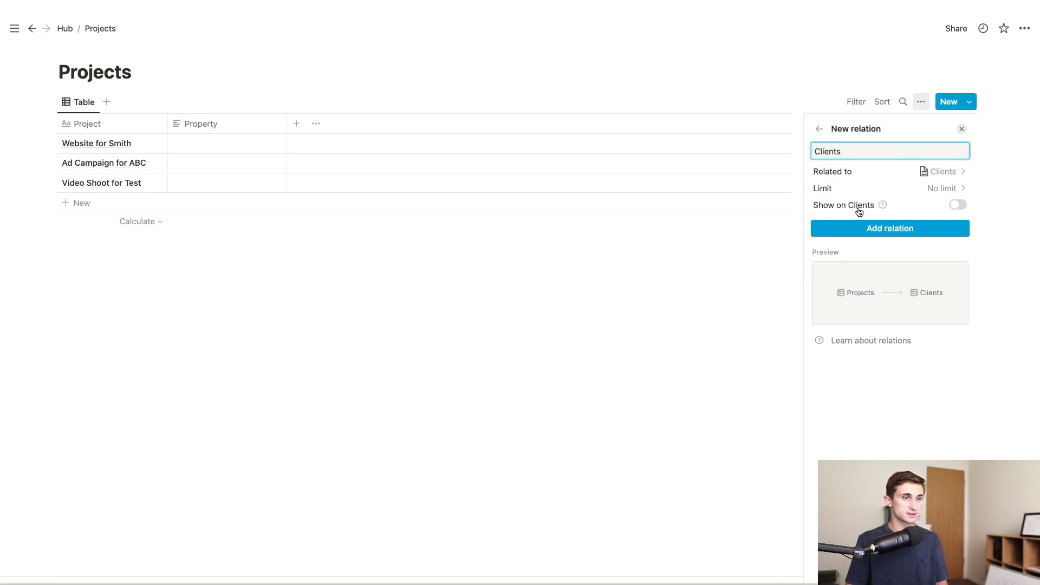
left_click(914, 233)
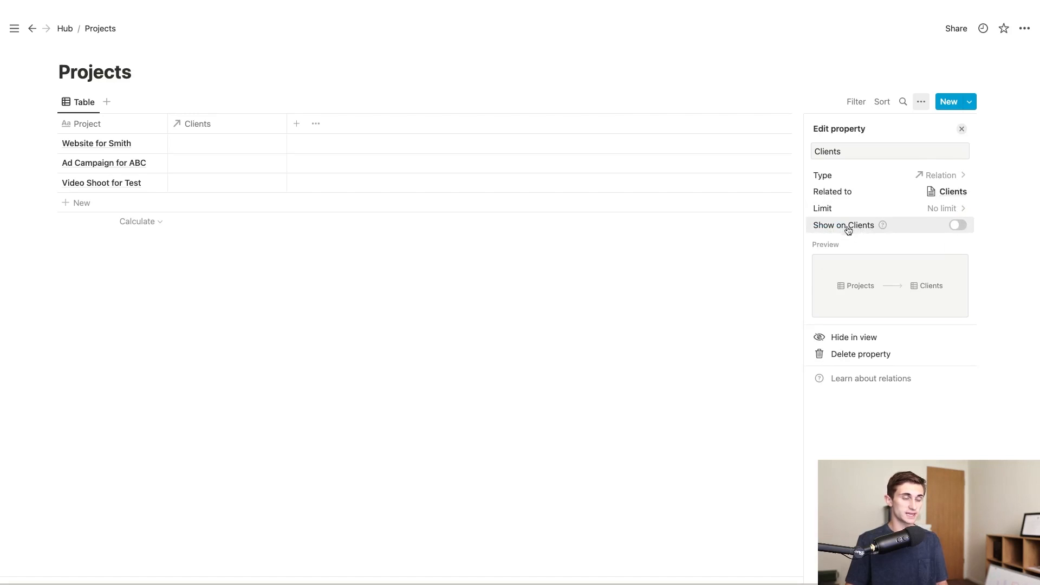
Make the relation two-way by showing it on Clients as the related property Projects
left_click(955, 226)
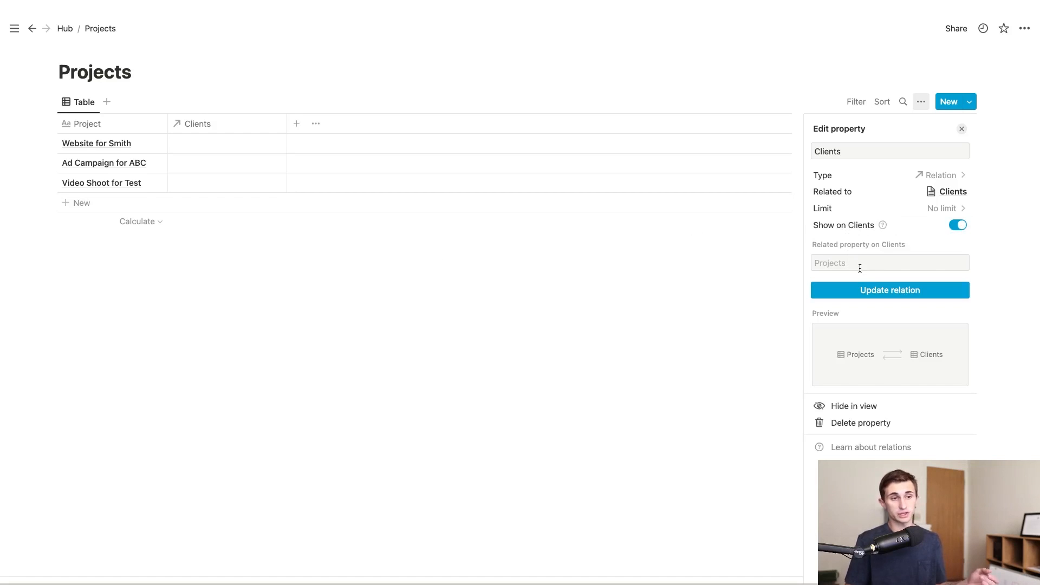
left_click(897, 292)
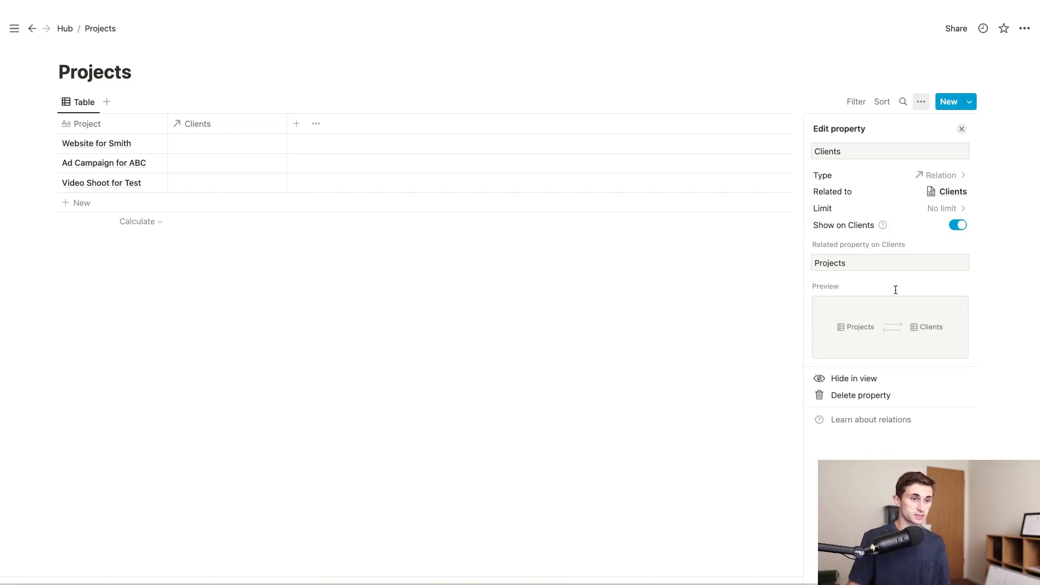
left_click(723, 287)
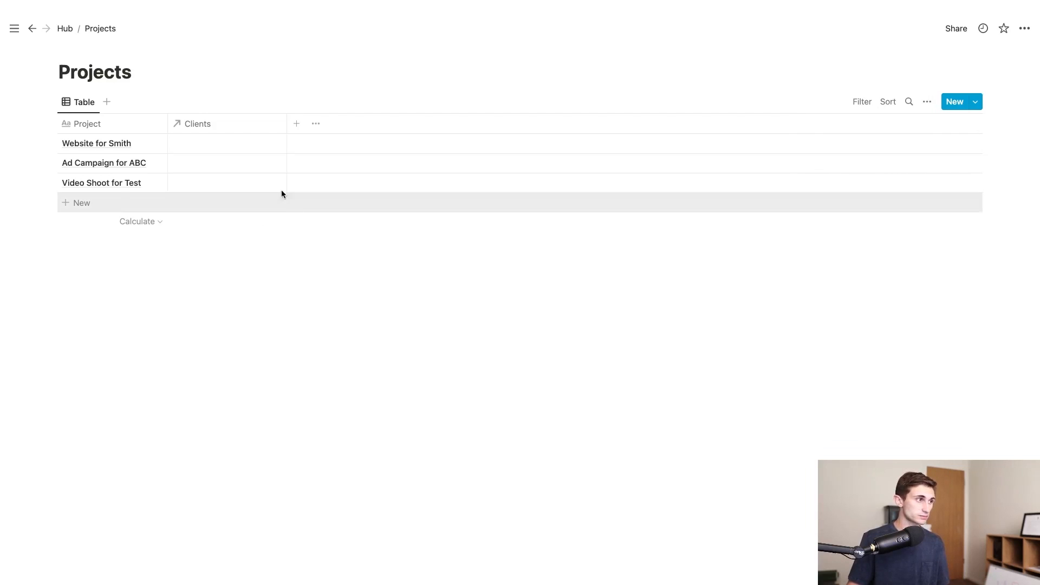
Link the Website for Smith project to Smith Company in the Clients column
left_click(233, 141)
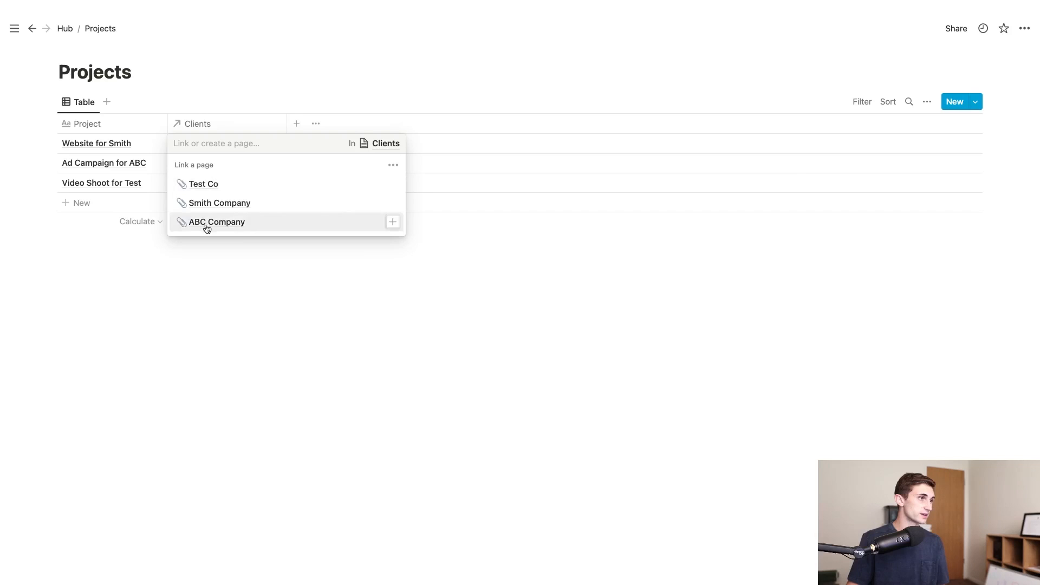
left_click(291, 209)
key("Escape")
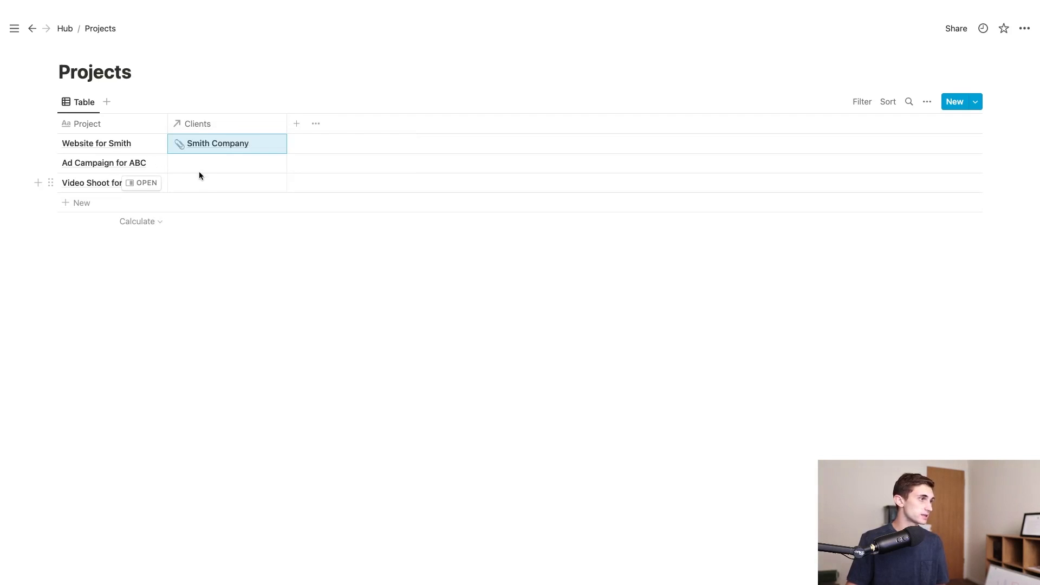
Link Ad Campaign for ABC to ABC Company and Video Shoot for Test to Test Co, and narrow the Clients column
left_click(226, 164)
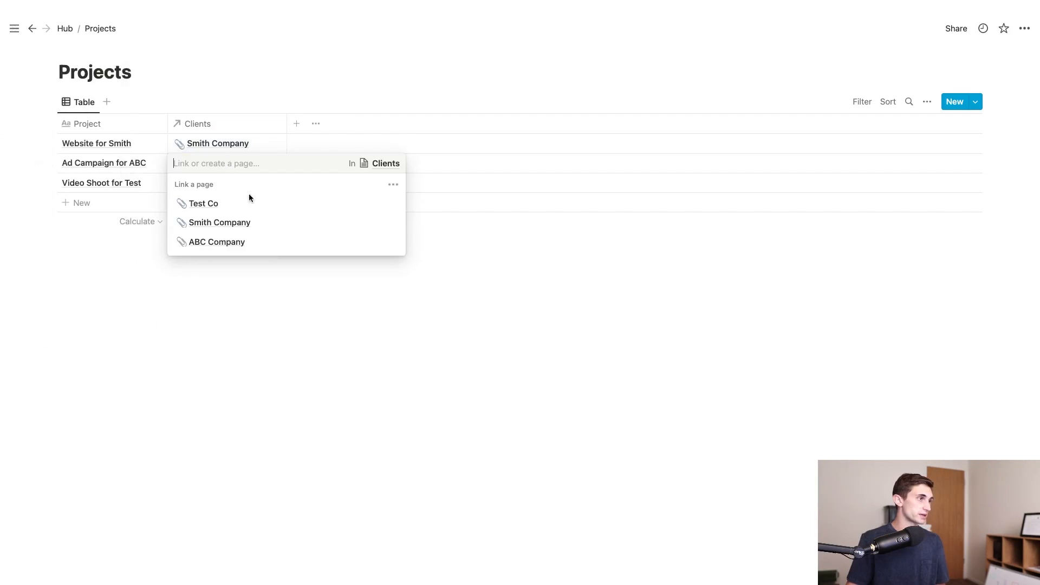
left_click(228, 242)
key("Escape")
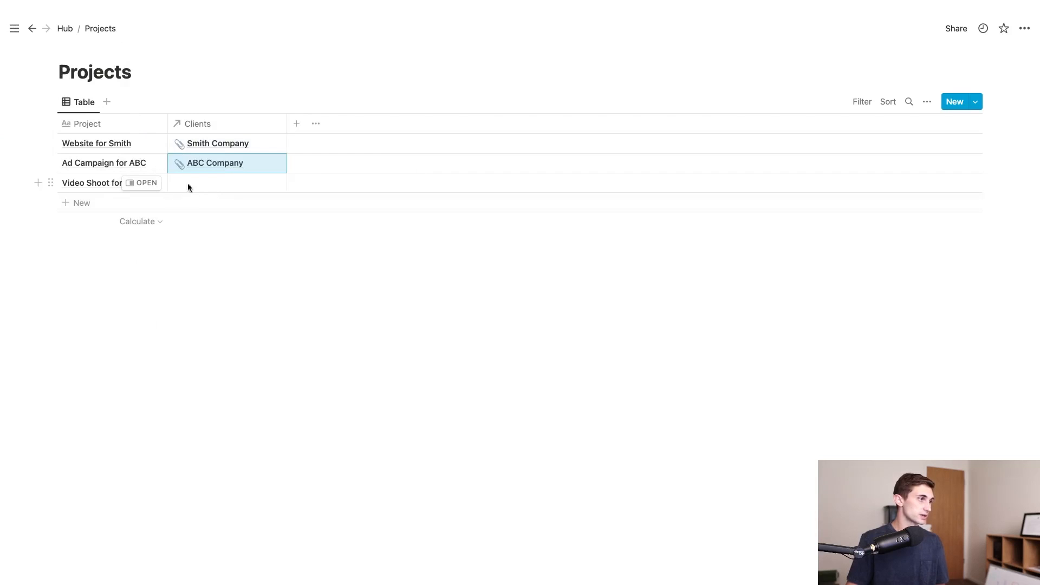
left_click(213, 184)
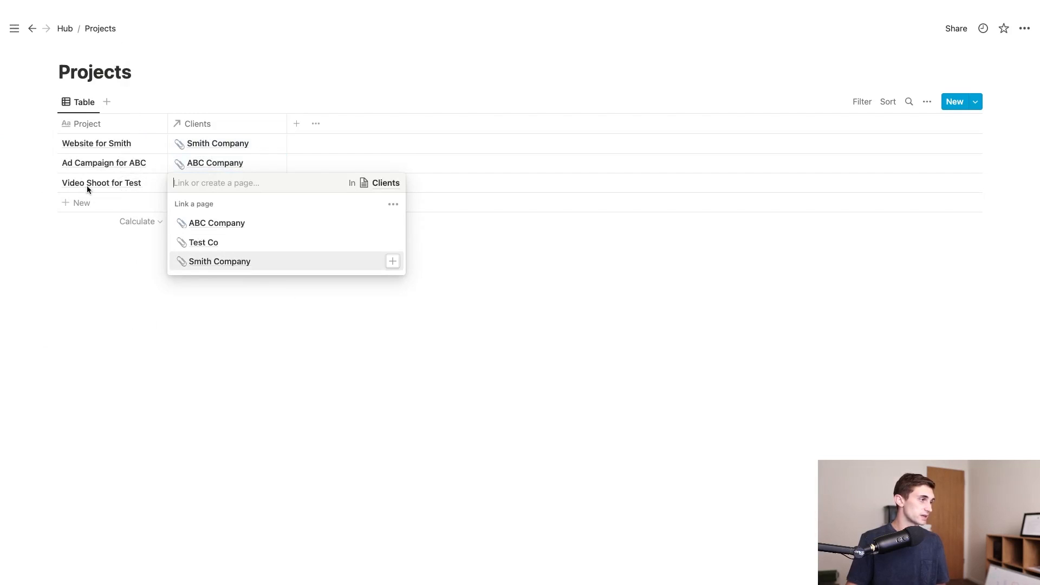
left_click(203, 243)
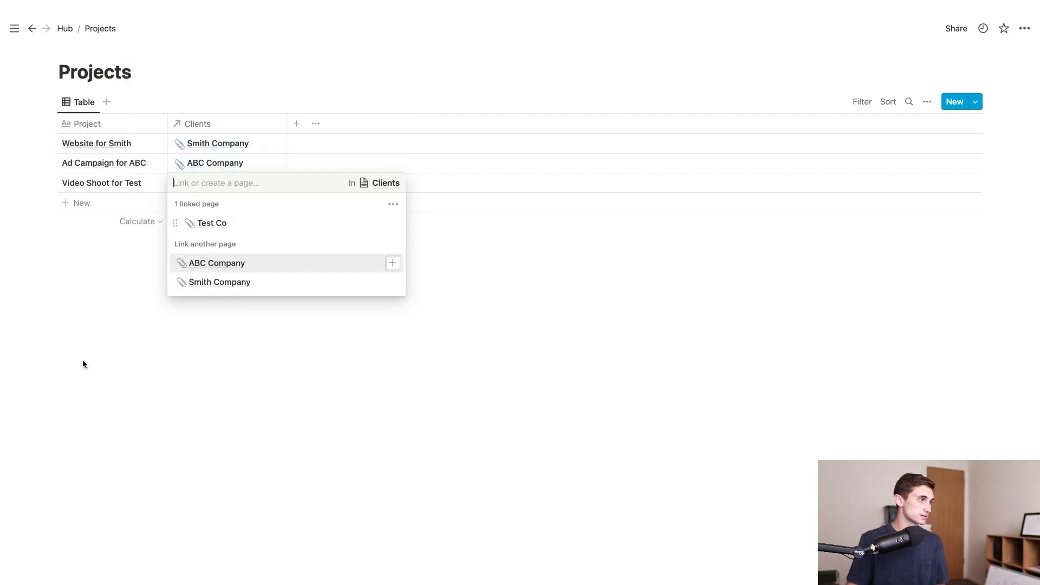
key("Escape")
left_click_drag(287, 123, 266, 133)
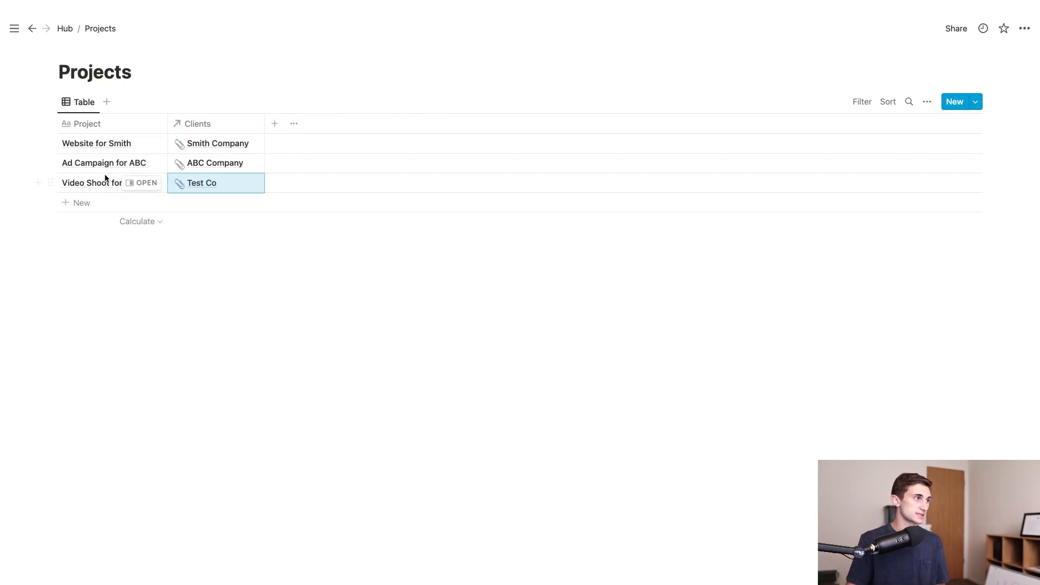
Open the Clients database from the Hub page and narrow its Email column
left_click(69, 33)
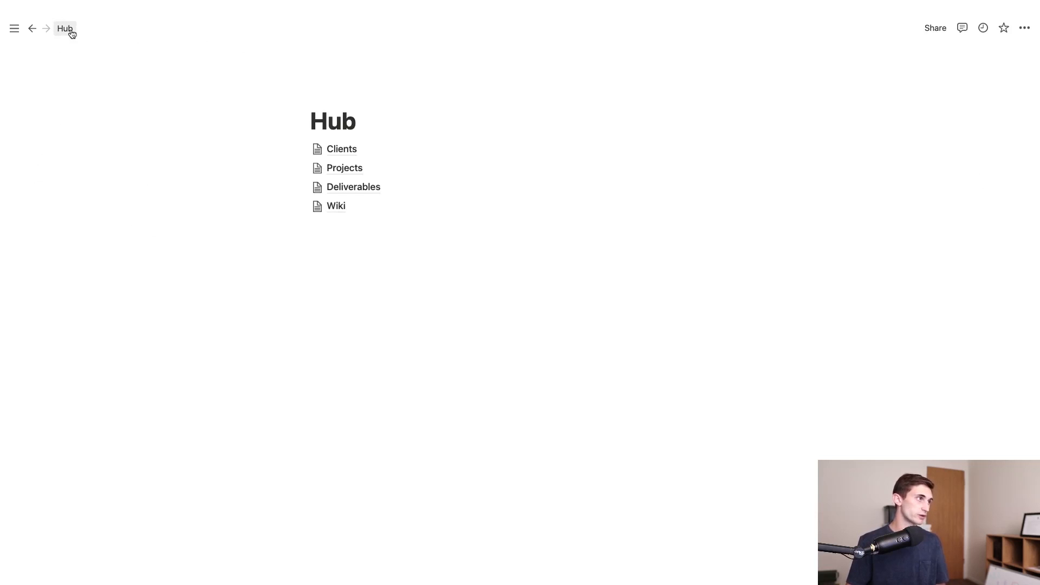
left_click(351, 154)
left_click_drag(344, 124, 326, 124)
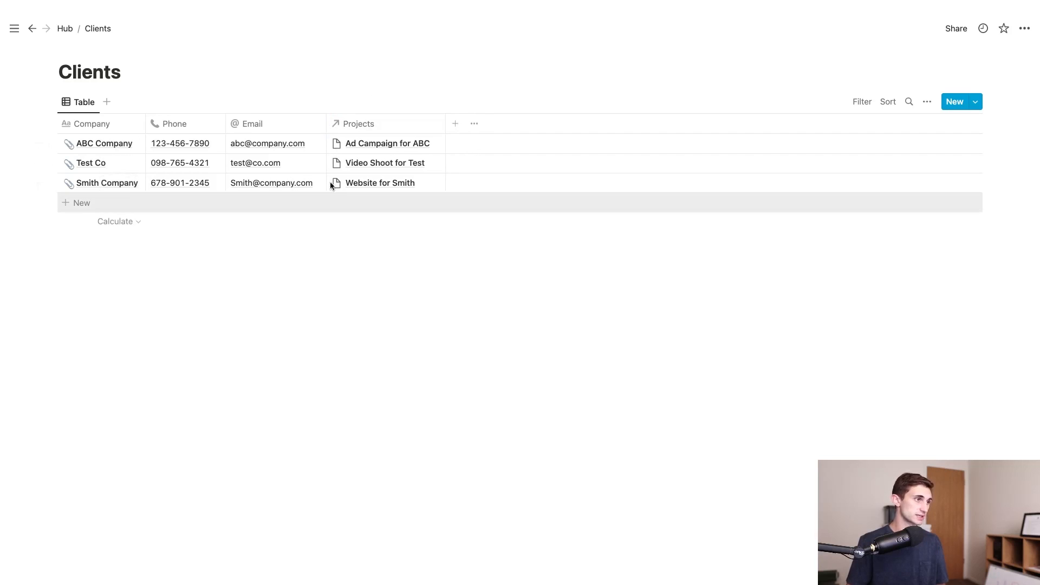
Add a project named Video Shoot for Smith to the Projects database and link it to Smith Company
left_click(66, 29)
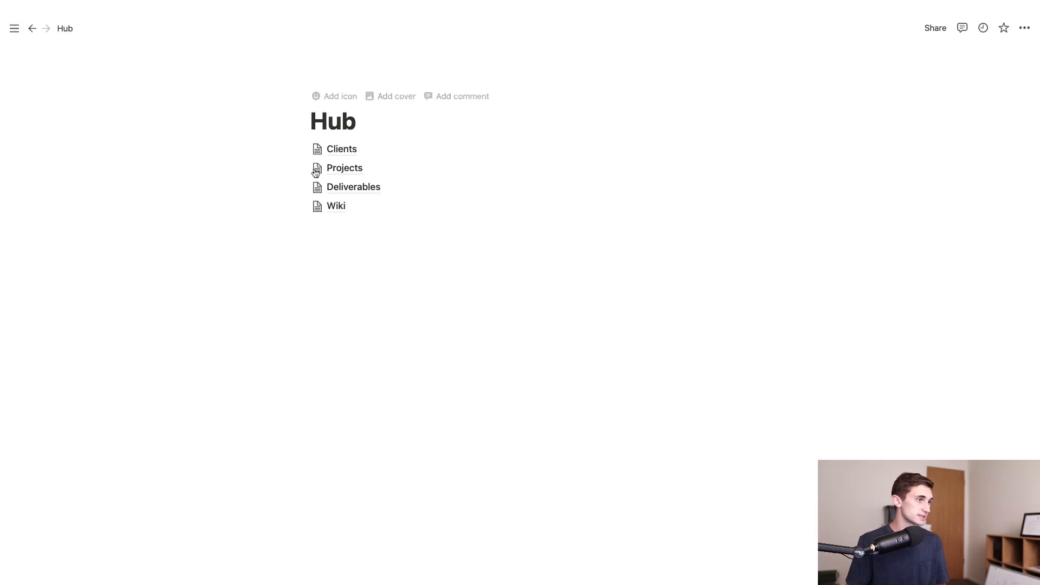
left_click(342, 167)
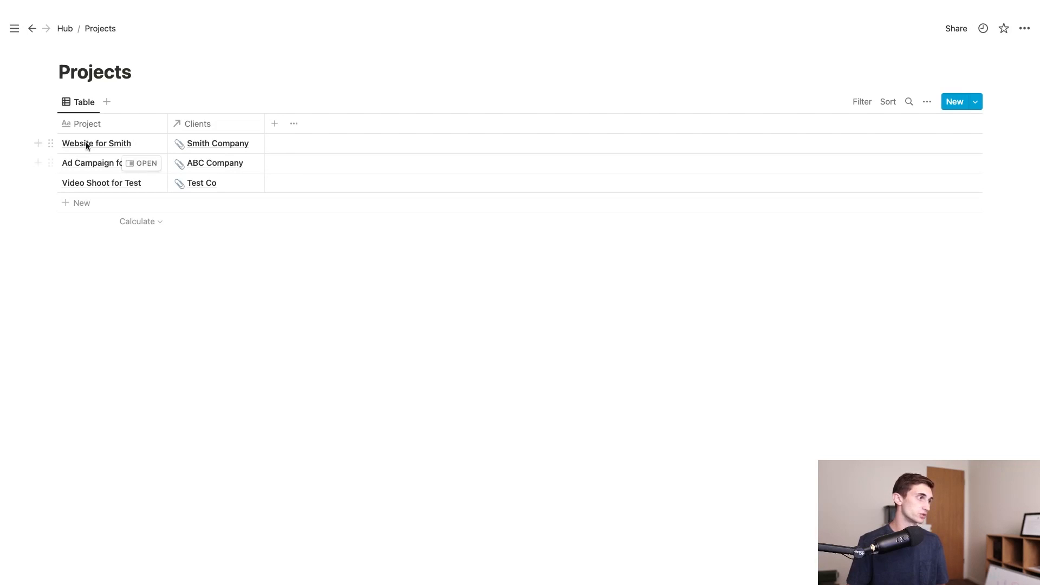
left_click(82, 203)
type("Video Shoot fo")
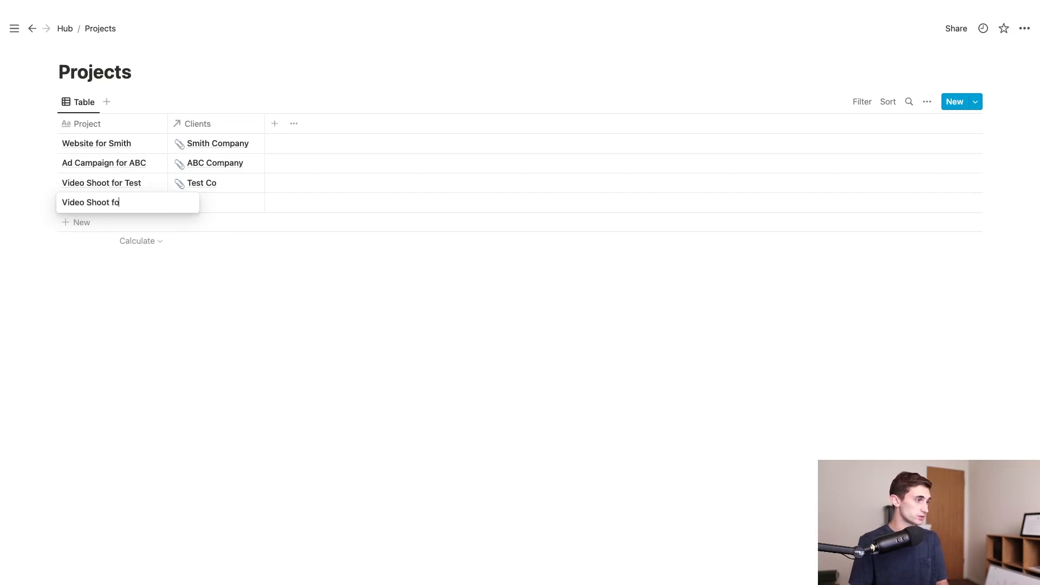
key("Escape")
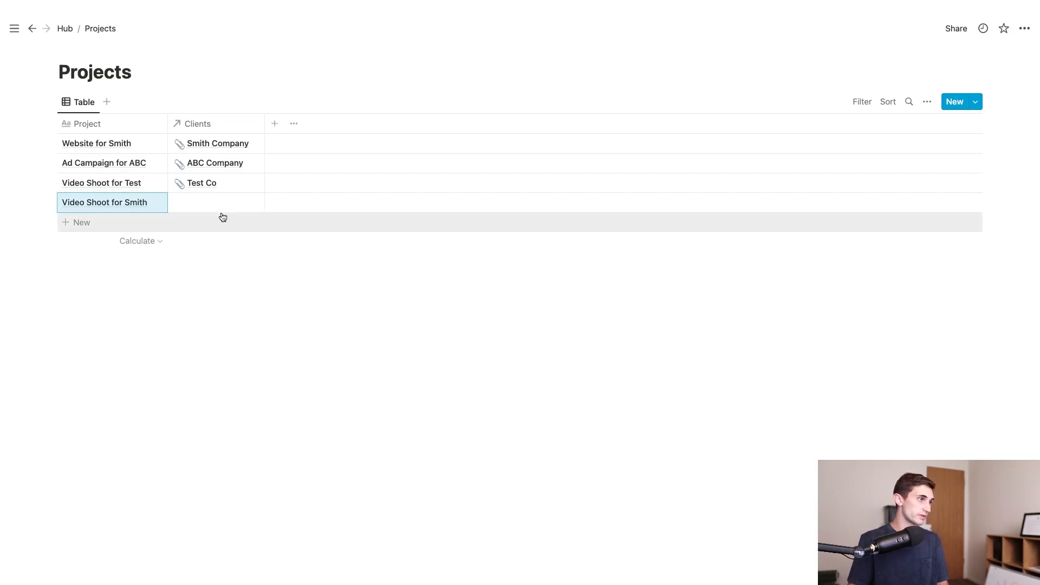
left_click(216, 207)
left_click(182, 282)
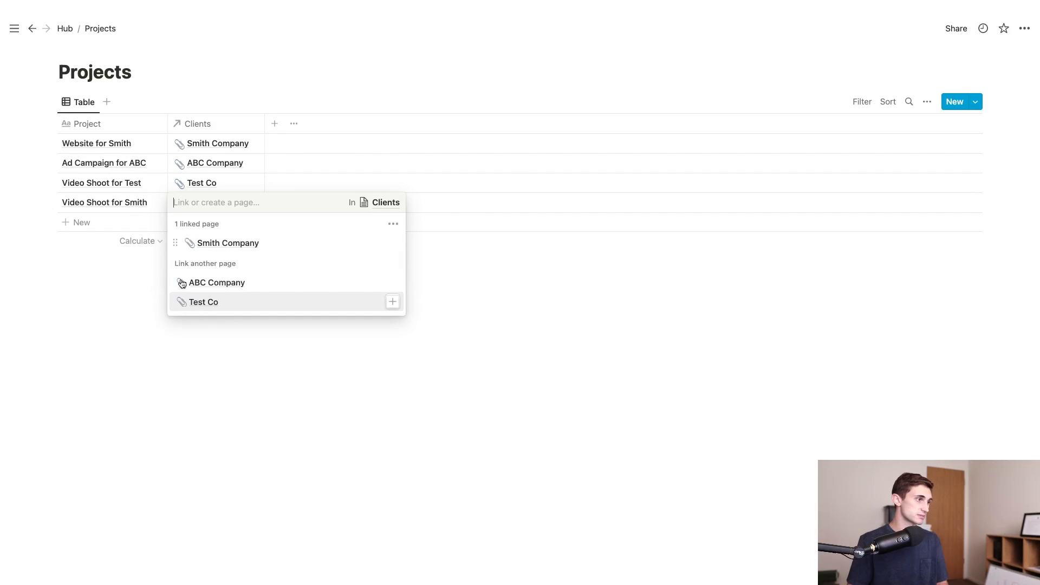
key("Escape")
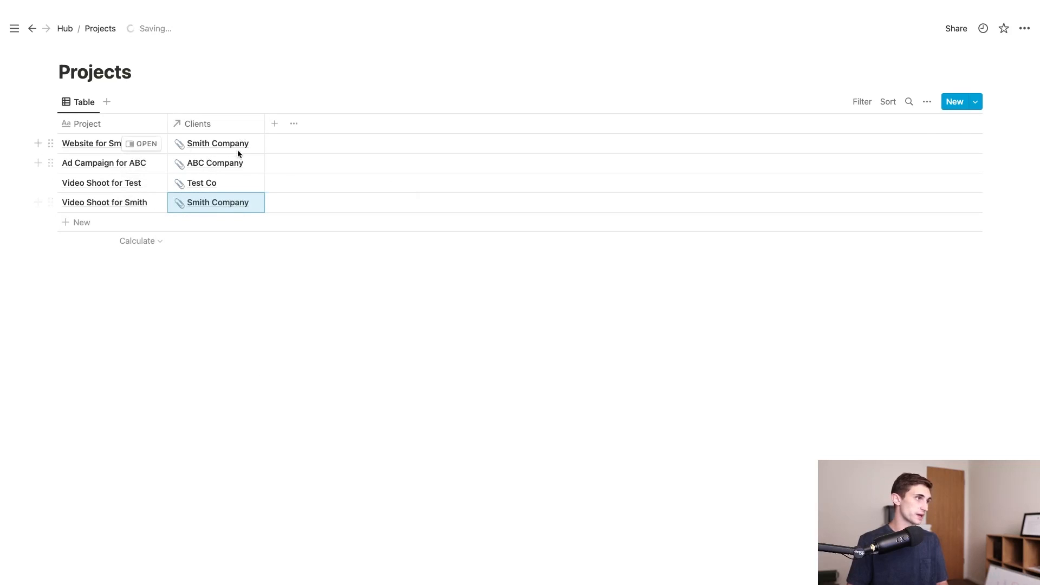
Return to the Clients database through the Hub page and slightly narrow its Projects column
left_click(65, 28)
left_click(312, 150)
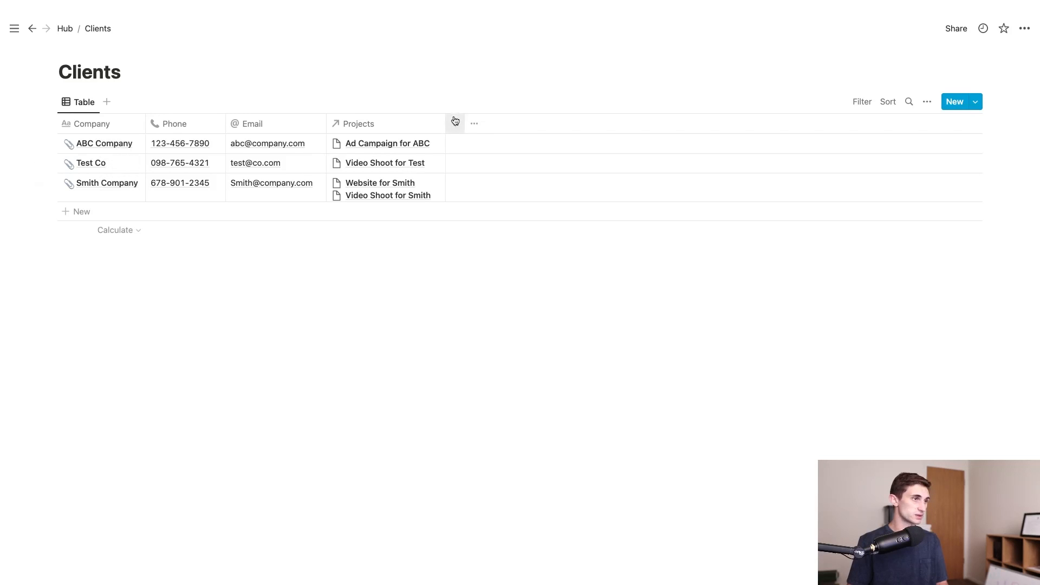
left_click_drag(446, 124, 436, 124)
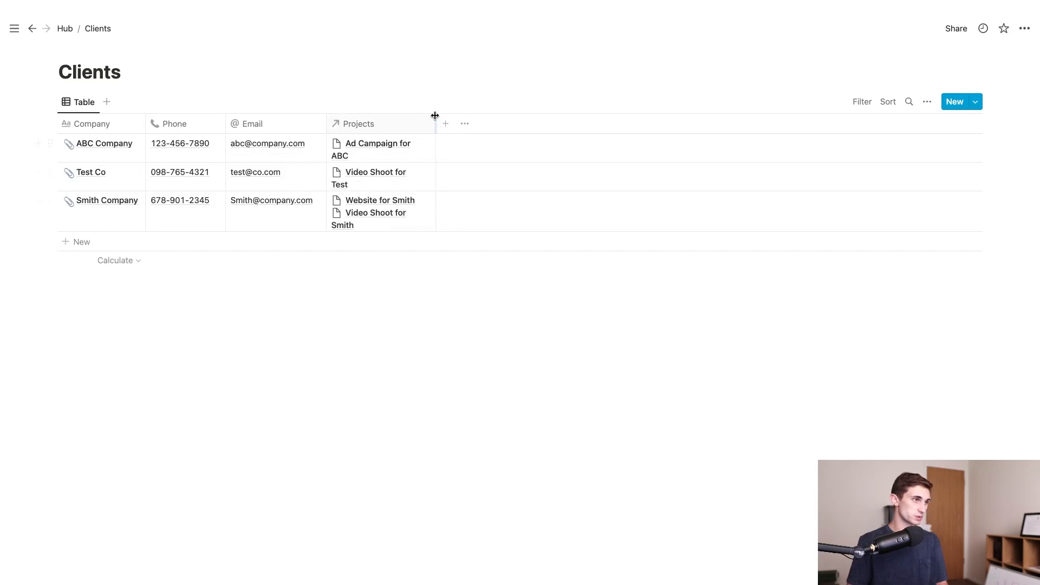
Add a date property named Deadline to the Projects database
key("super+bracketleft")
left_click(357, 169)
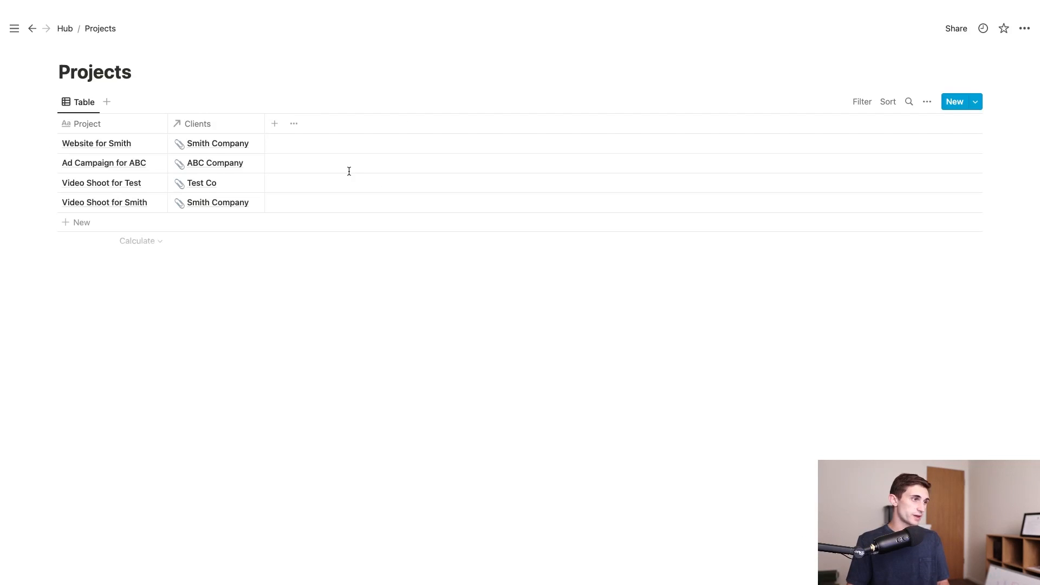
left_click(273, 125)
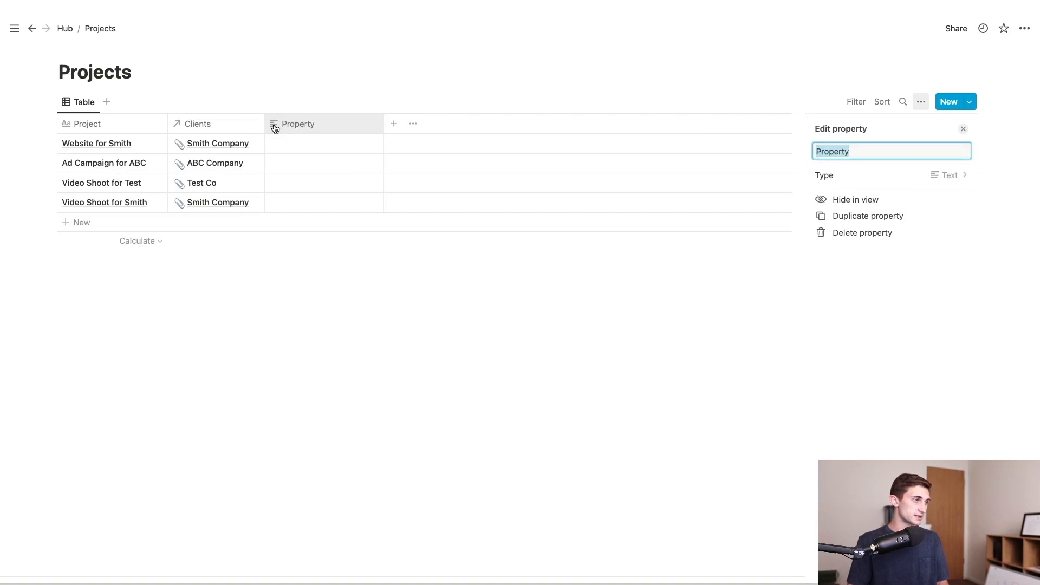
left_click(906, 177)
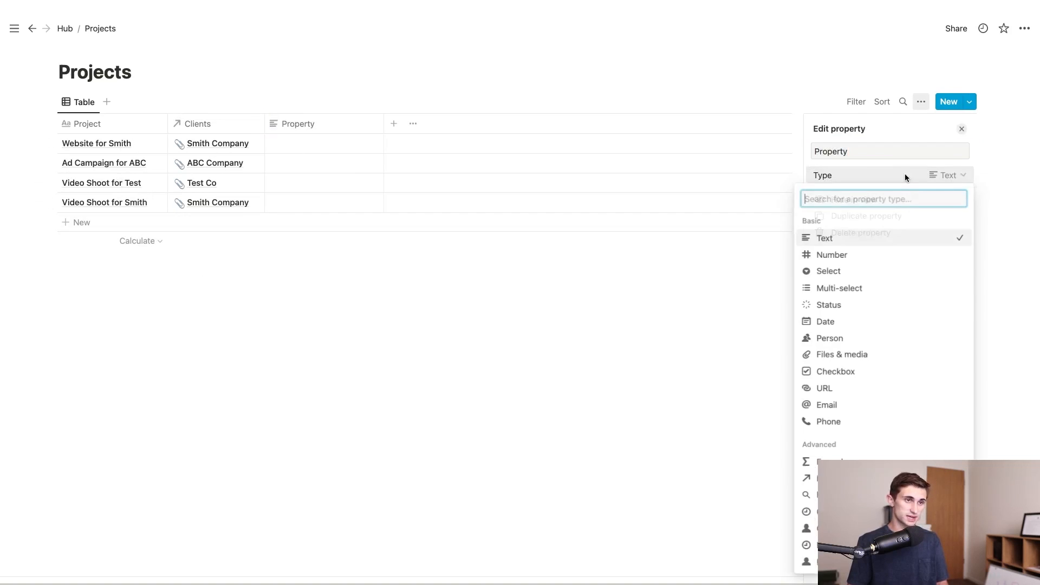
left_click(855, 324)
left_click_drag(870, 146, 800, 146)
type("D")
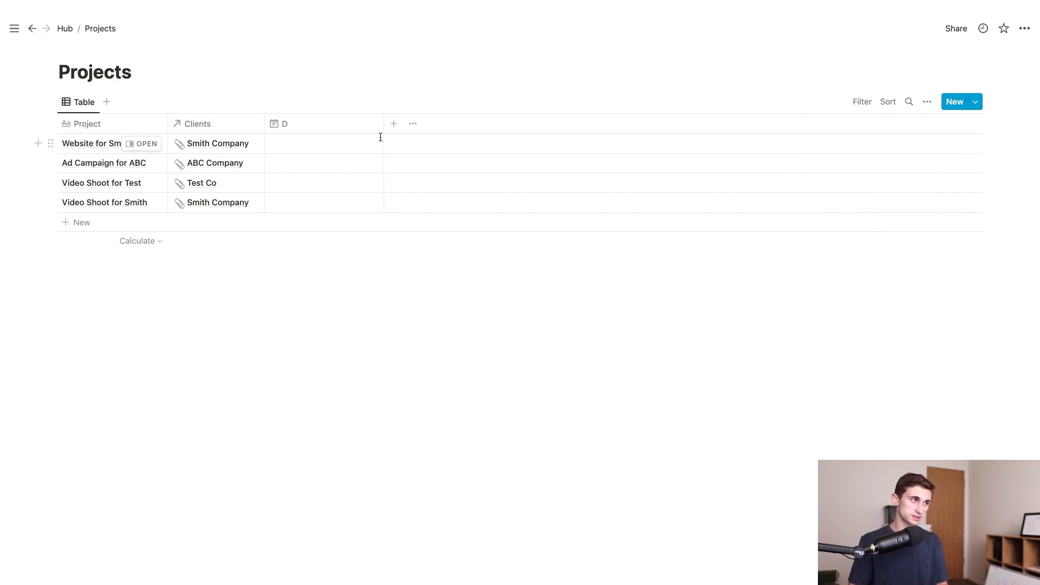
type("eadline")
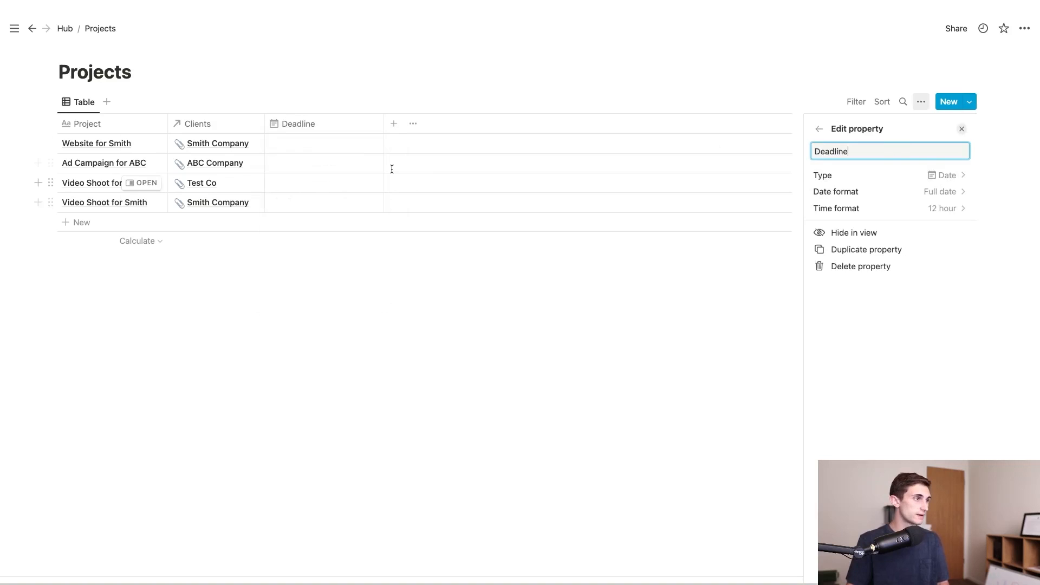
Set the deadline of the Website for Smith project to September 1, 2022
left_click(333, 139)
left_click(402, 193)
left_click(402, 193)
left_click(364, 230)
left_click(170, 281)
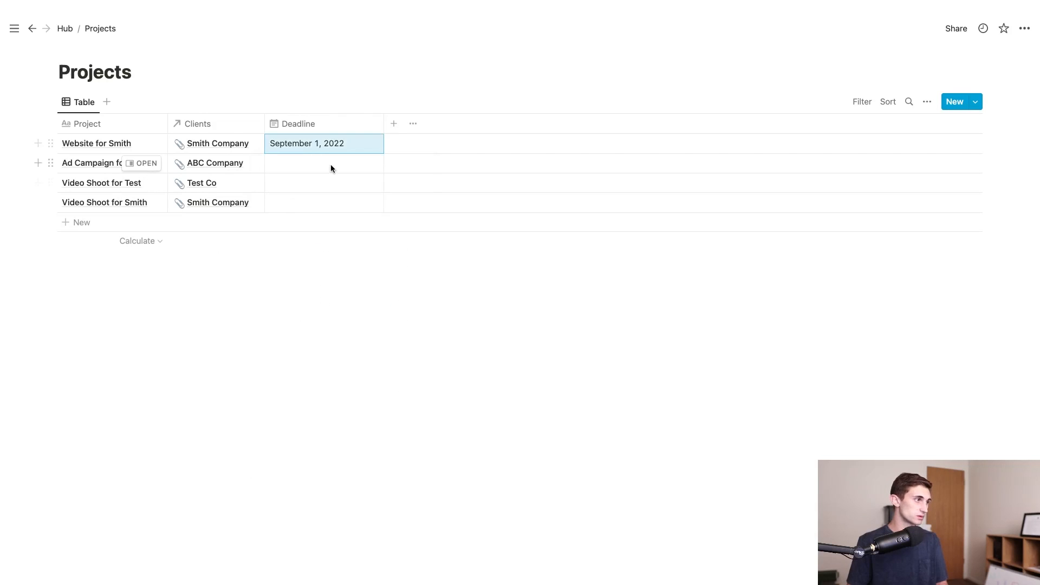
Set the deadline of the Ad Campaign for ABC project to August 1, 2022
left_click(330, 165)
left_click(401, 213)
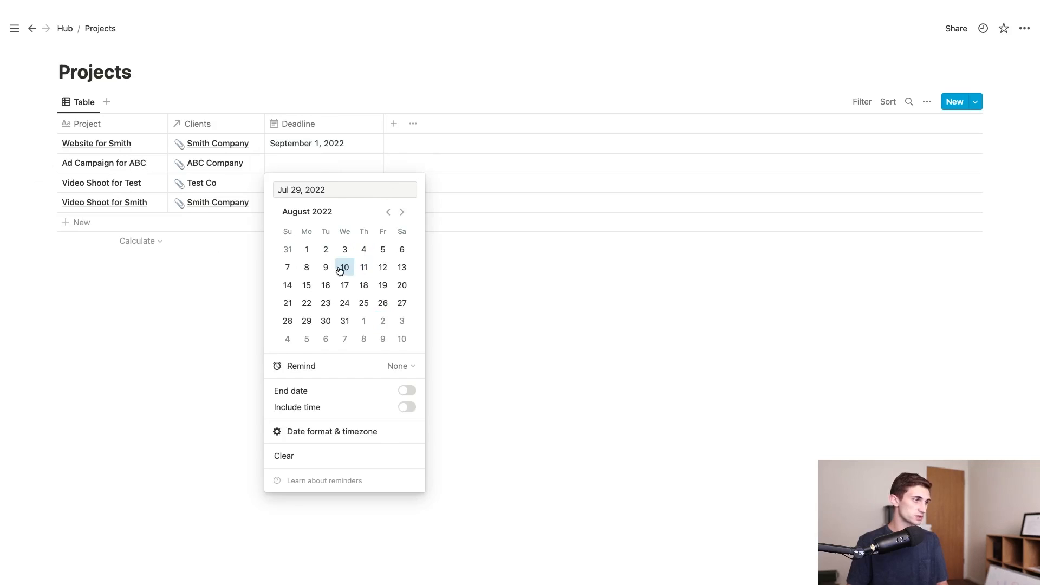
left_click(307, 251)
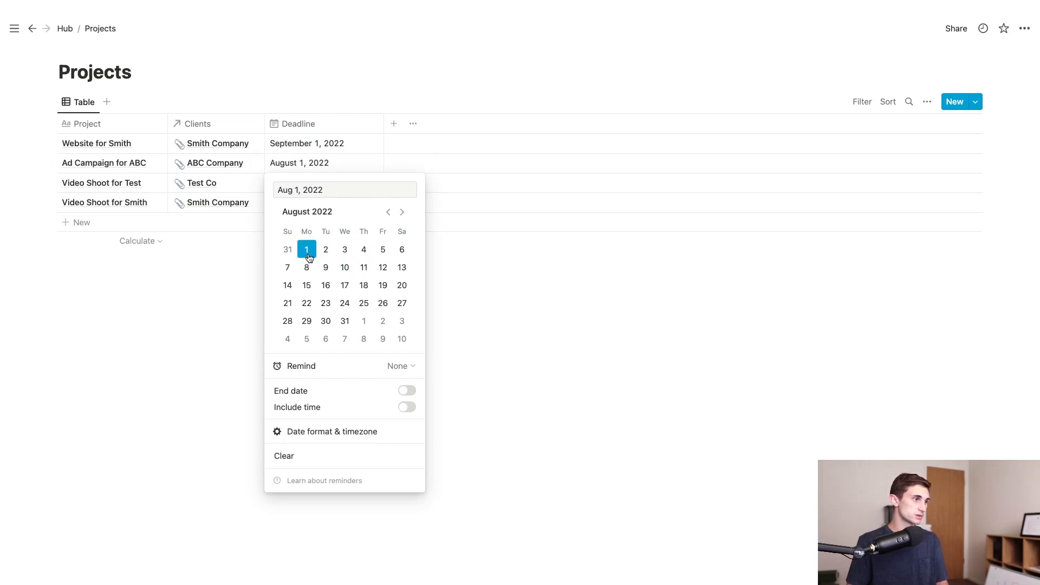
left_click(219, 285)
Set the deadline of the Video Shoot for Test project to August 17, 2022
left_click(317, 186)
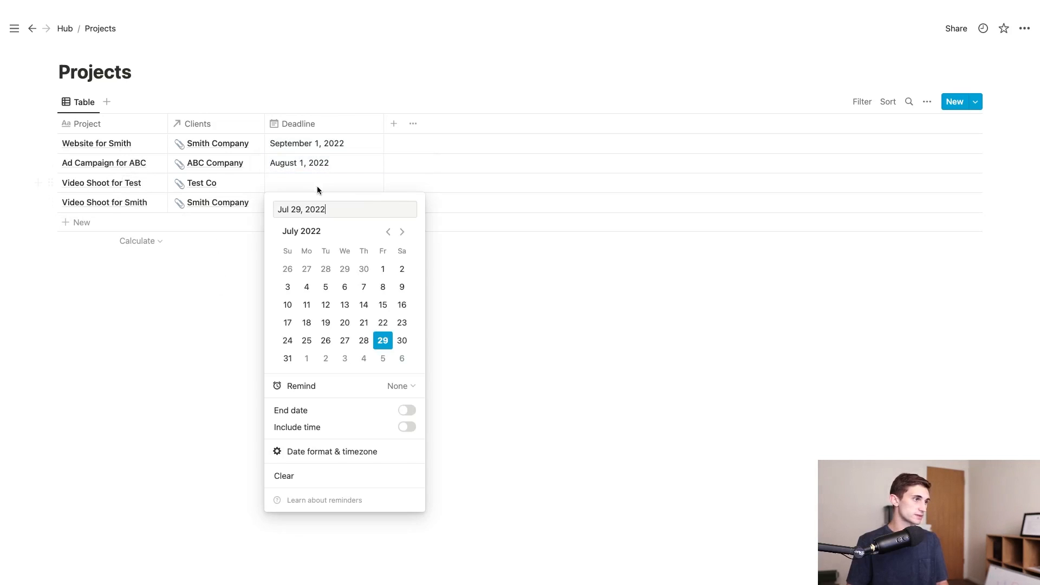
left_click(403, 232)
left_click(345, 305)
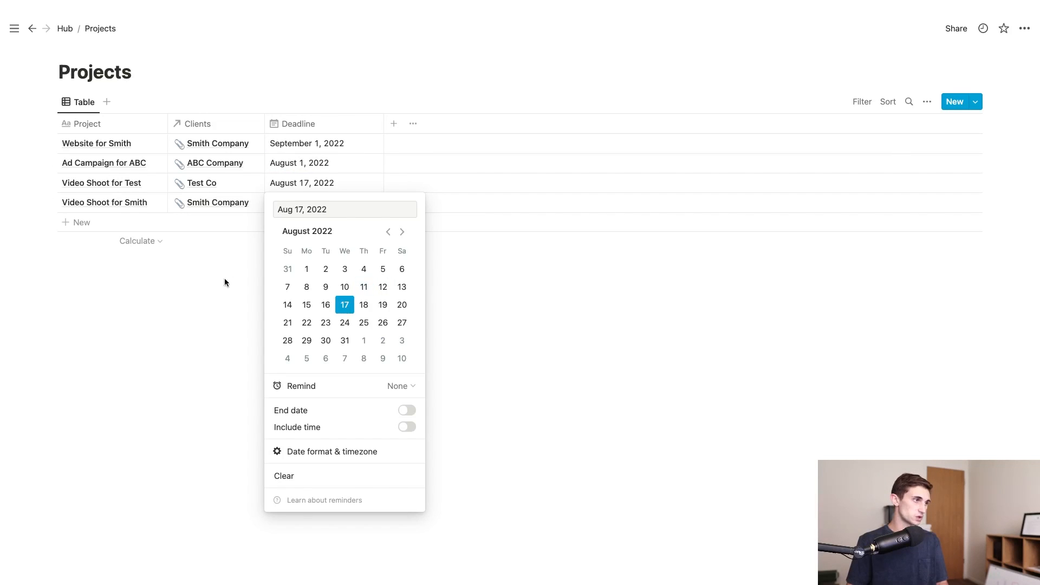
left_click(224, 279)
Set the deadline of the Video Shoot for Smith project to August 26, 2022, and narrow the Deadline column
left_click(302, 202)
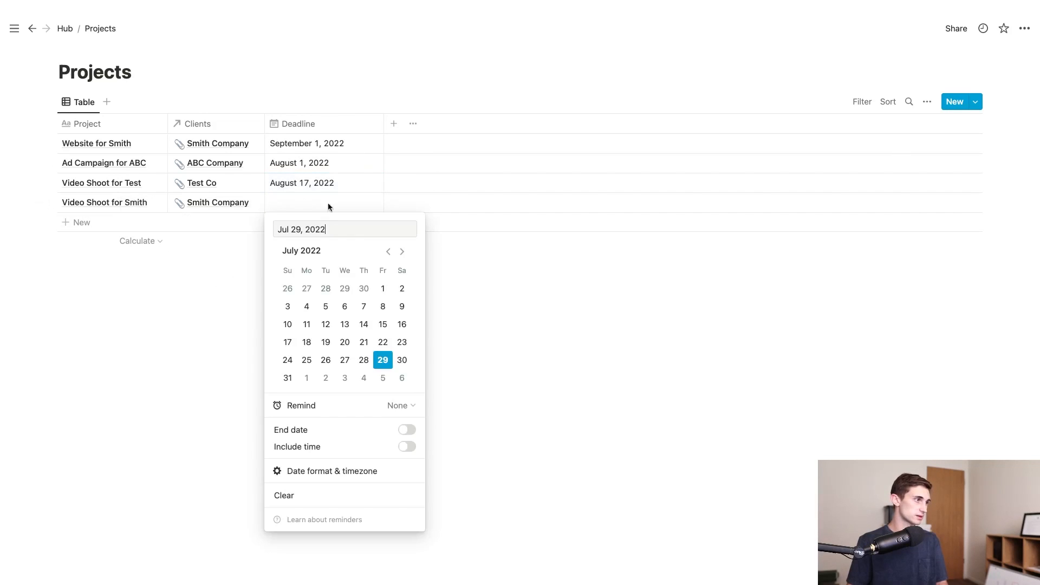
left_click(402, 252)
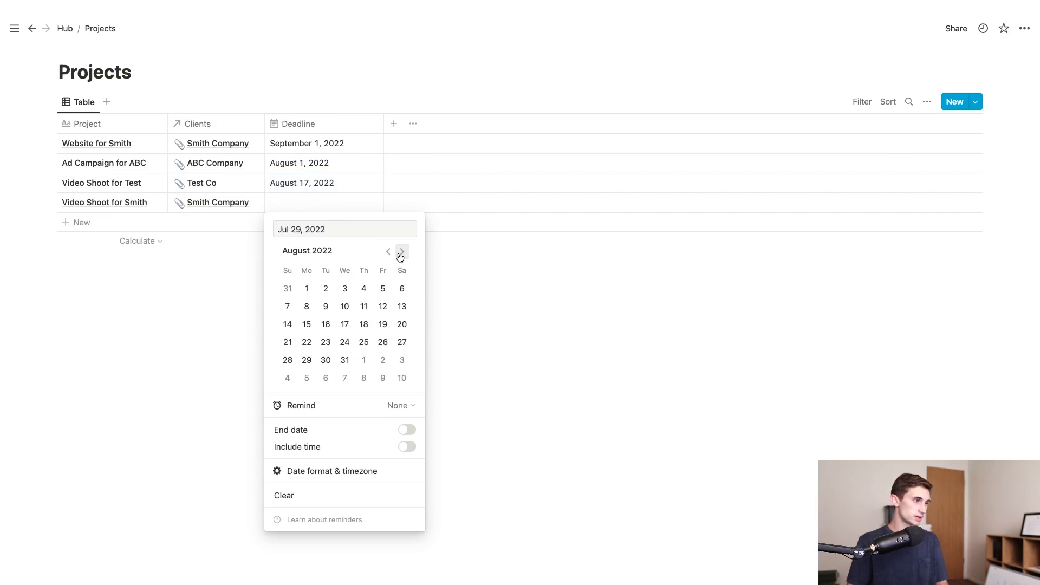
left_click(364, 324)
left_click(227, 325)
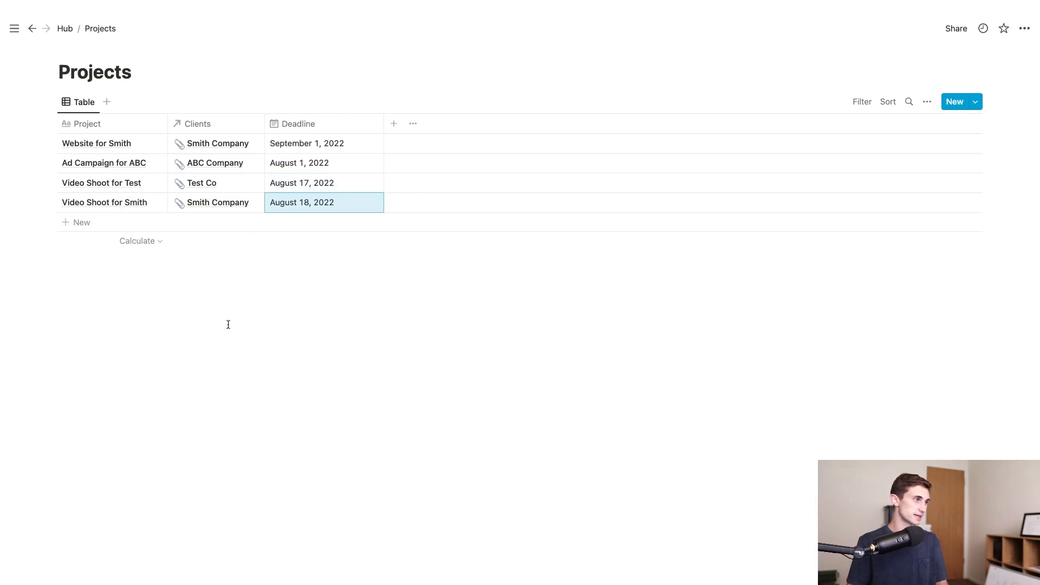
key("Return")
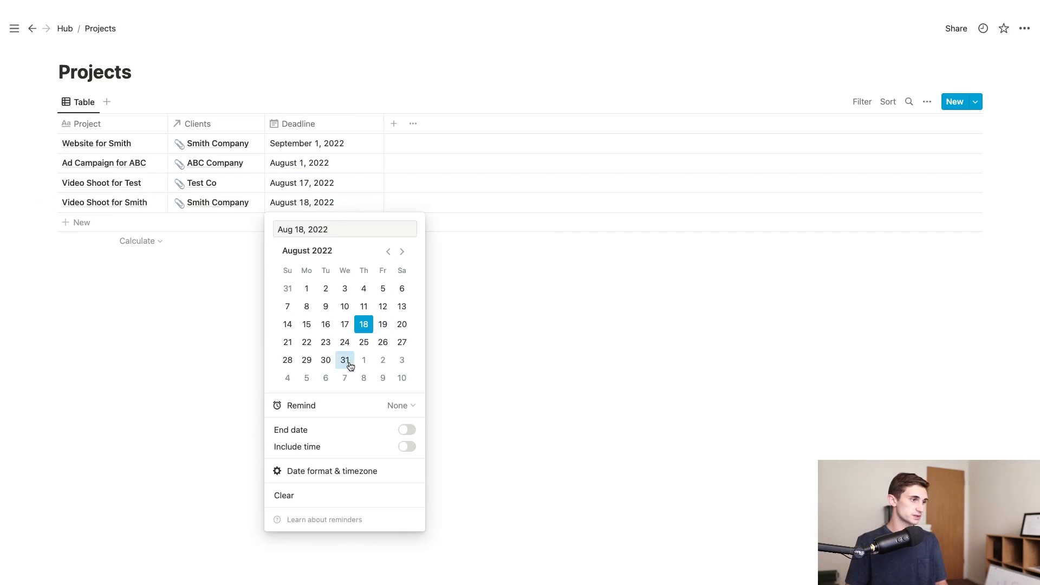
left_click(383, 342)
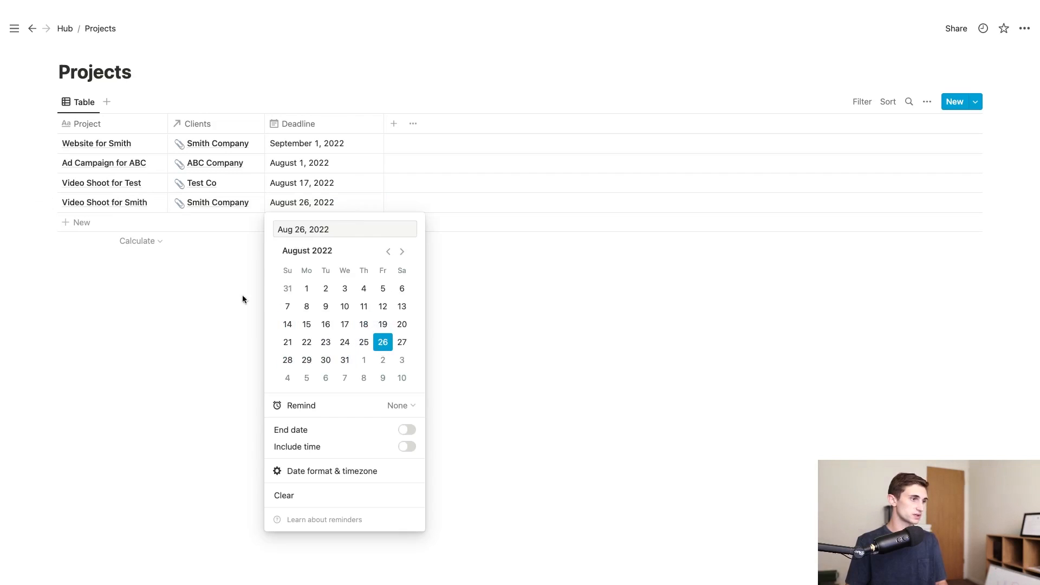
left_click(221, 241)
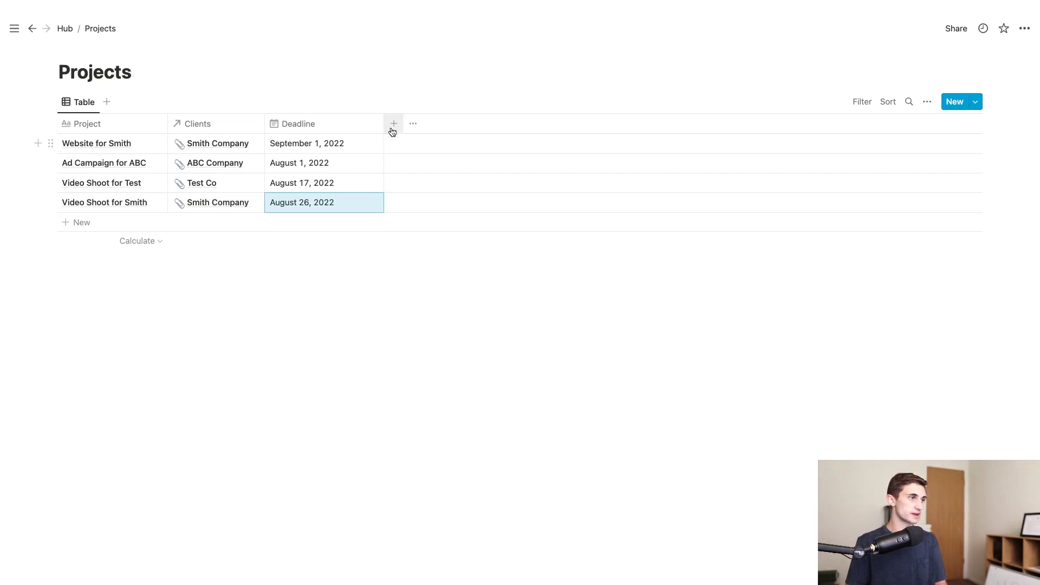
left_click_drag(386, 129, 366, 129)
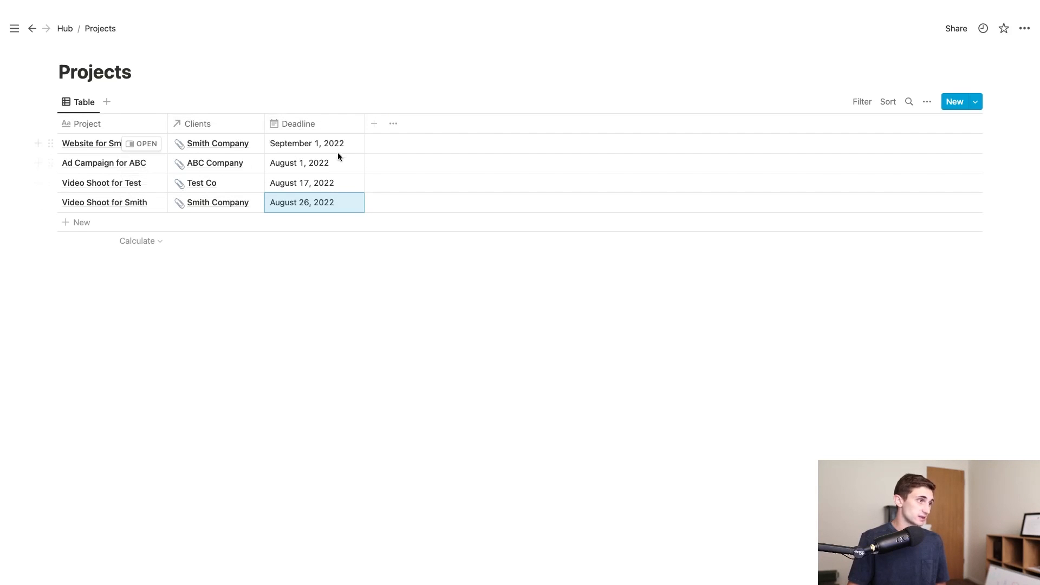
left_click(332, 318)
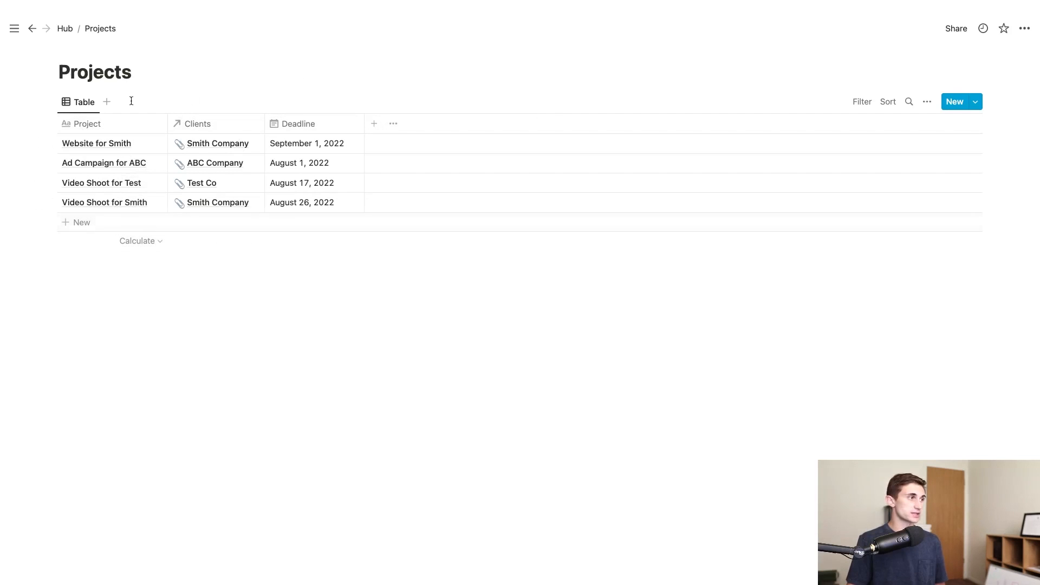
Open the Deliverables database from the Hub page and rename its Name property to Deliverables
left_click(75, 32)
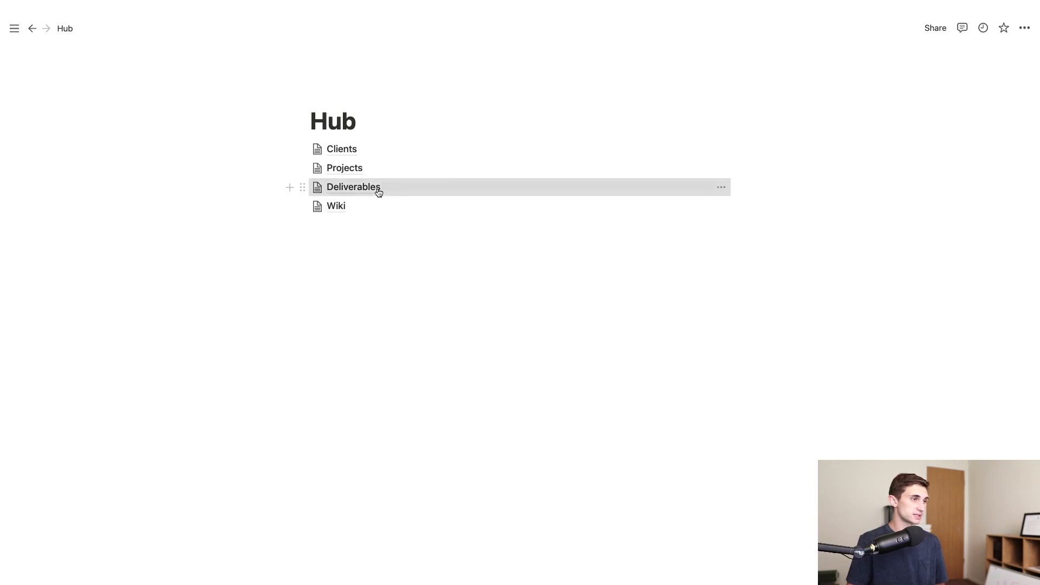
left_click(378, 192)
left_click(198, 126)
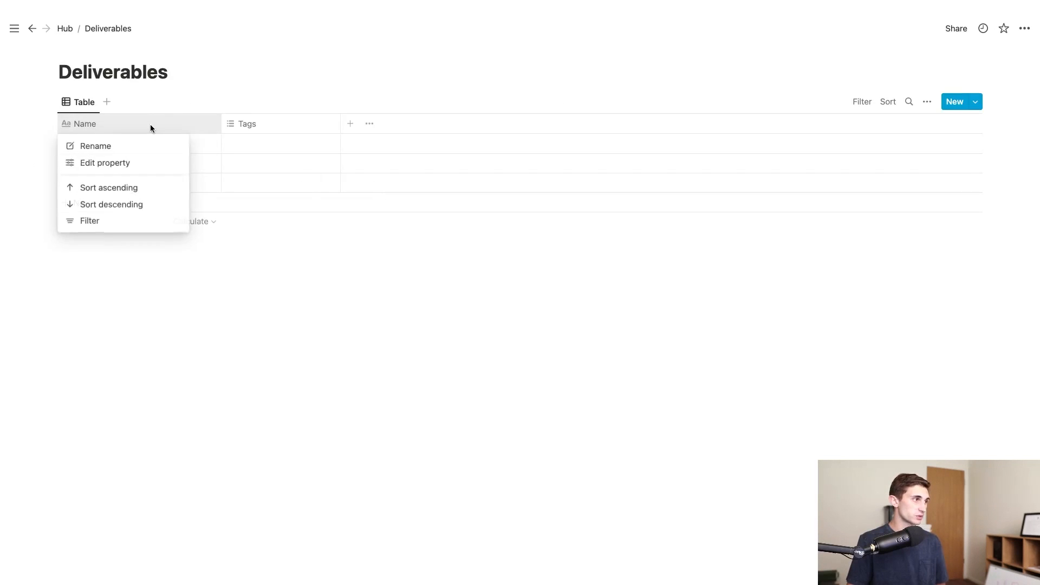
left_click(135, 145)
type("D")
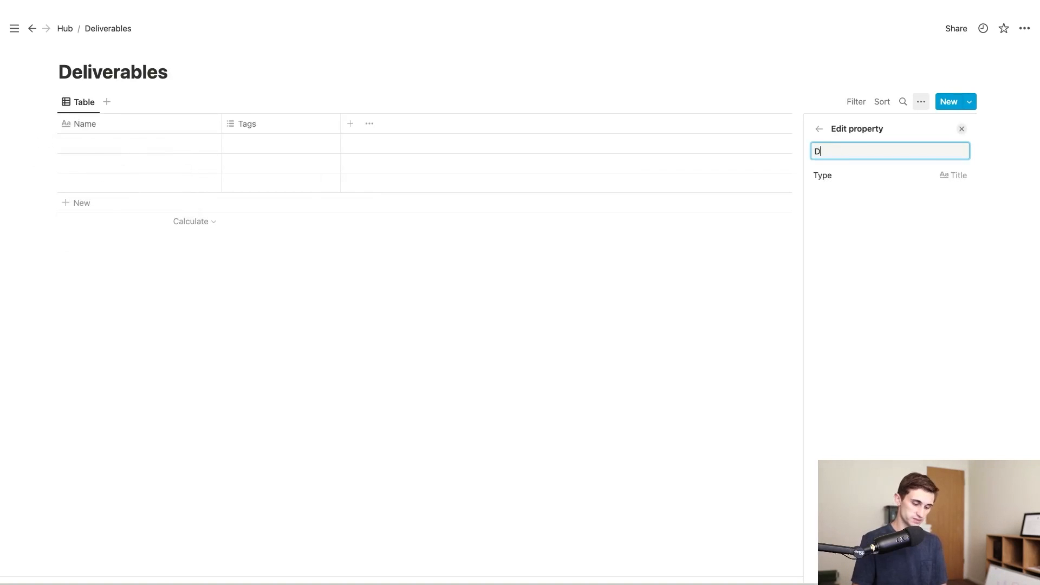
type("eliverables")
key("Escape")
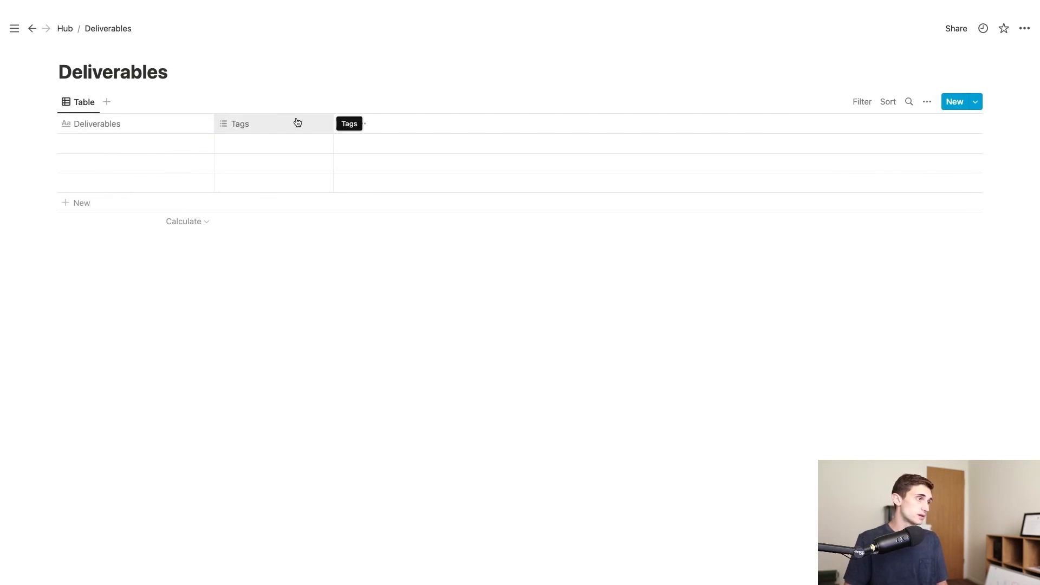
Delete the Tags property from the Deliverables database and narrow the Deliverables column
left_click(268, 124)
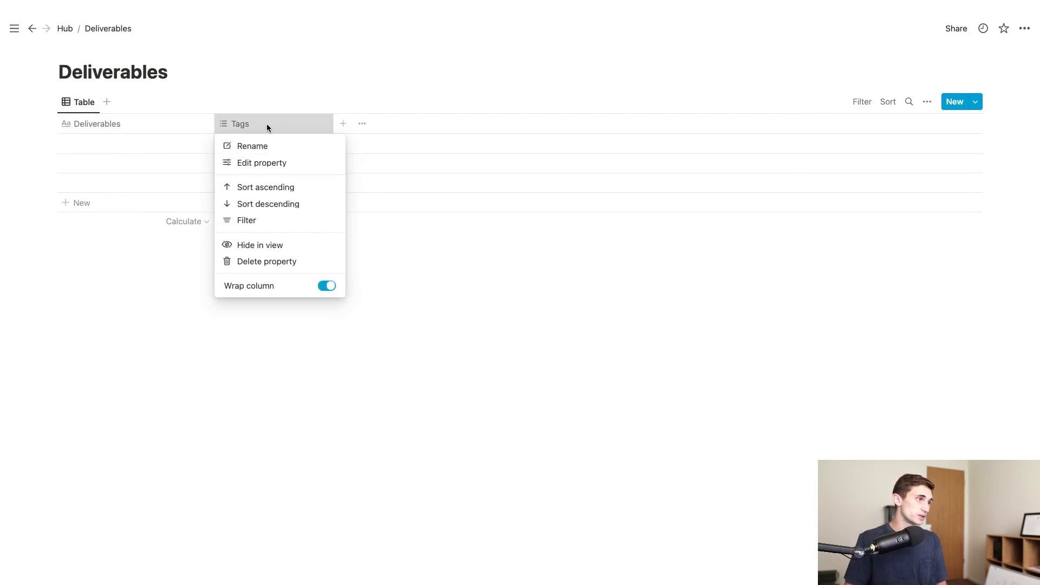
left_click(274, 262)
left_click(526, 314)
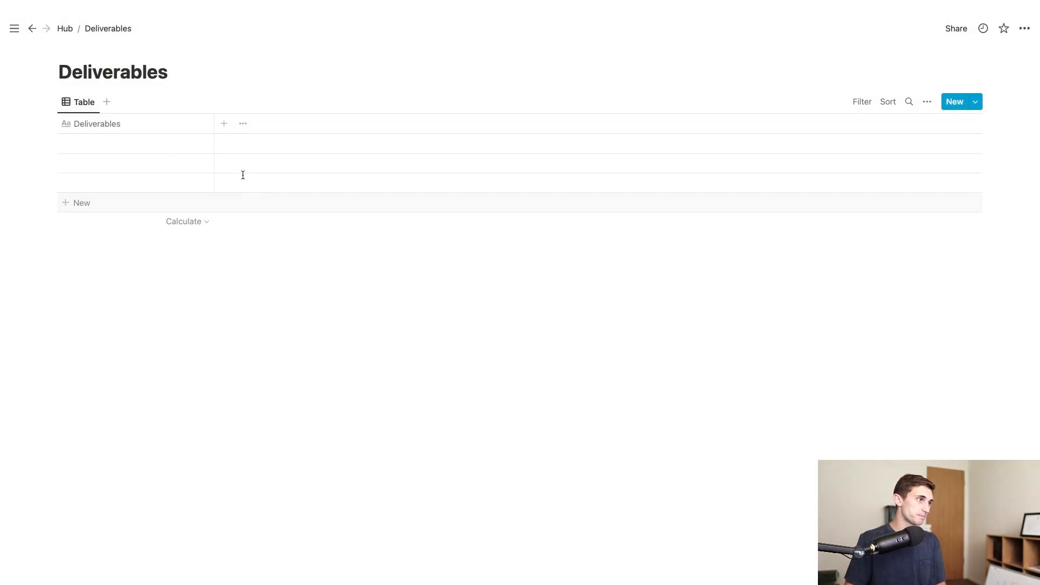
left_click_drag(215, 124, 198, 124)
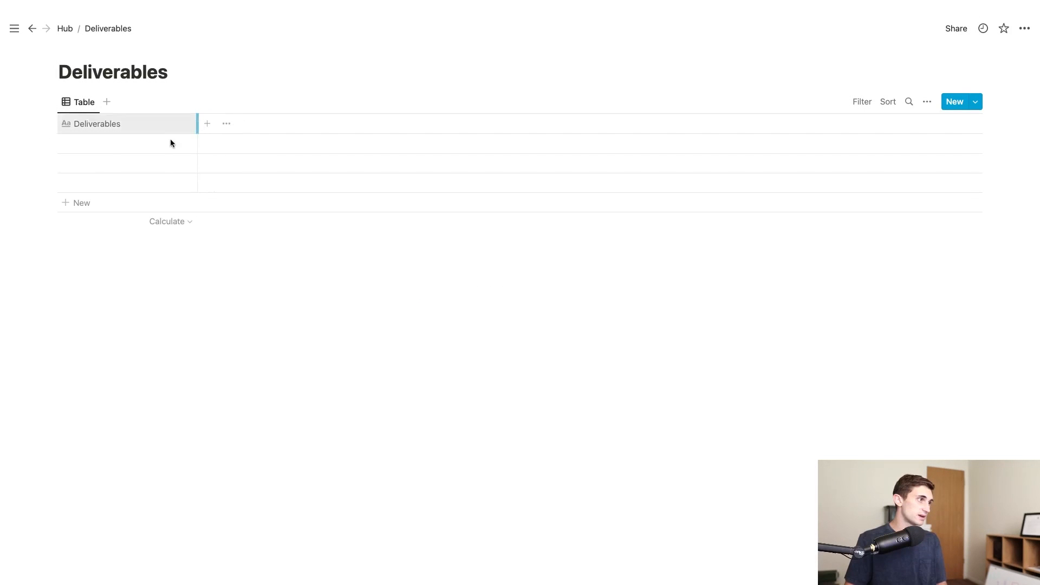
Fill in the deliverables Get the set ready, Set up lighting, Shoot the commercial and Edit the commercial, and select all four entries
left_click(97, 145)
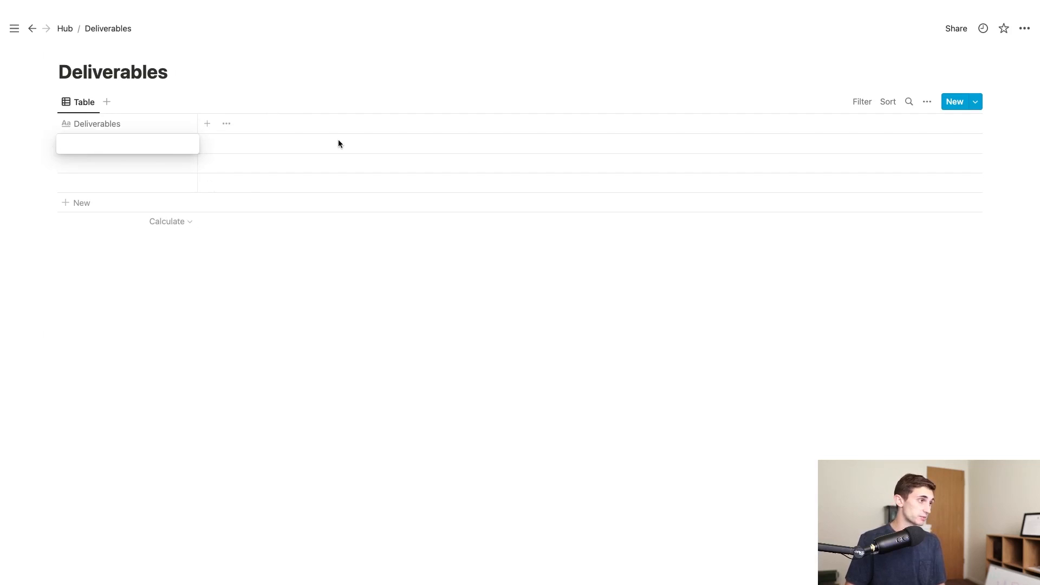
type("Get the set ready Set up lighting Shoot the commercial Edit the commercial")
left_click_drag(152, 148, 147, 217)
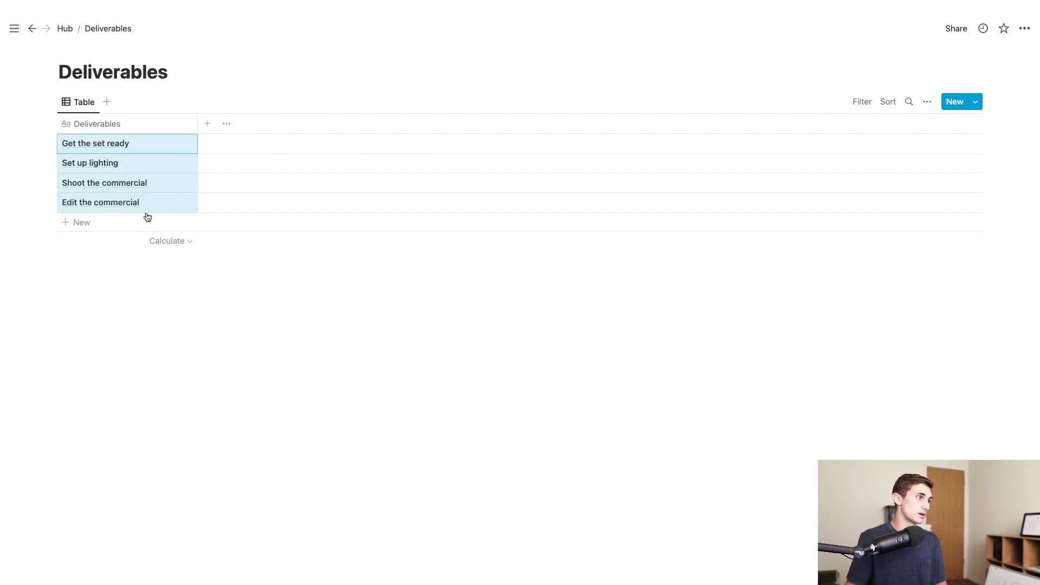
Add a relation property linked to the Projects database, with no limit and shown on Projects as Deliverables
left_click(207, 124)
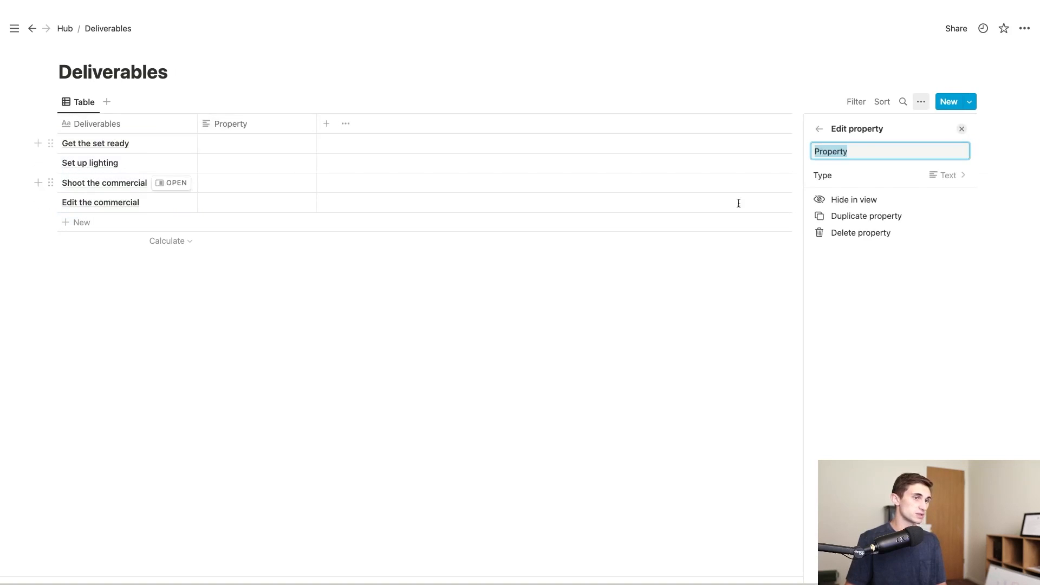
left_click(895, 177)
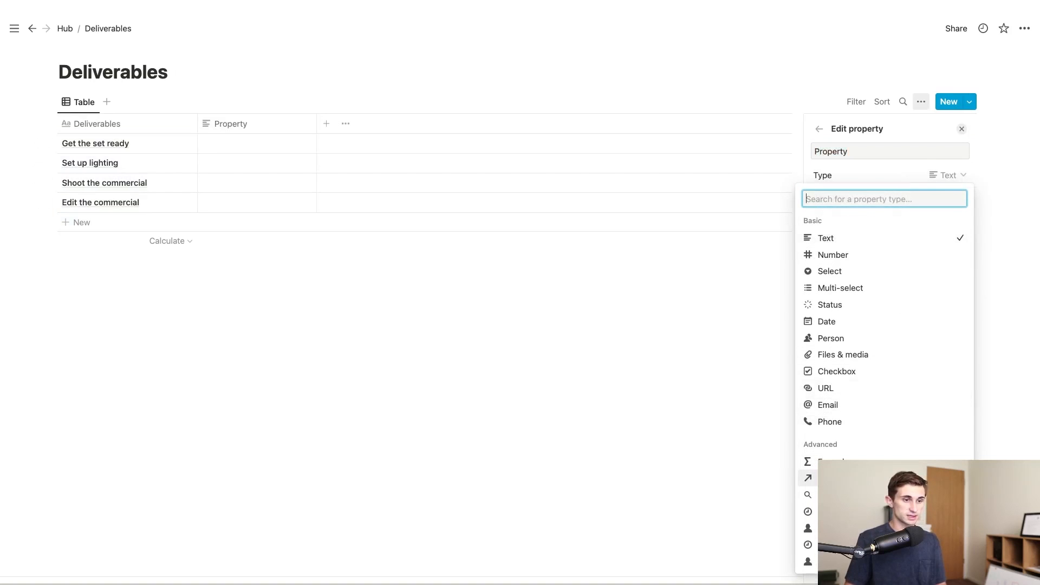
left_click(808, 478)
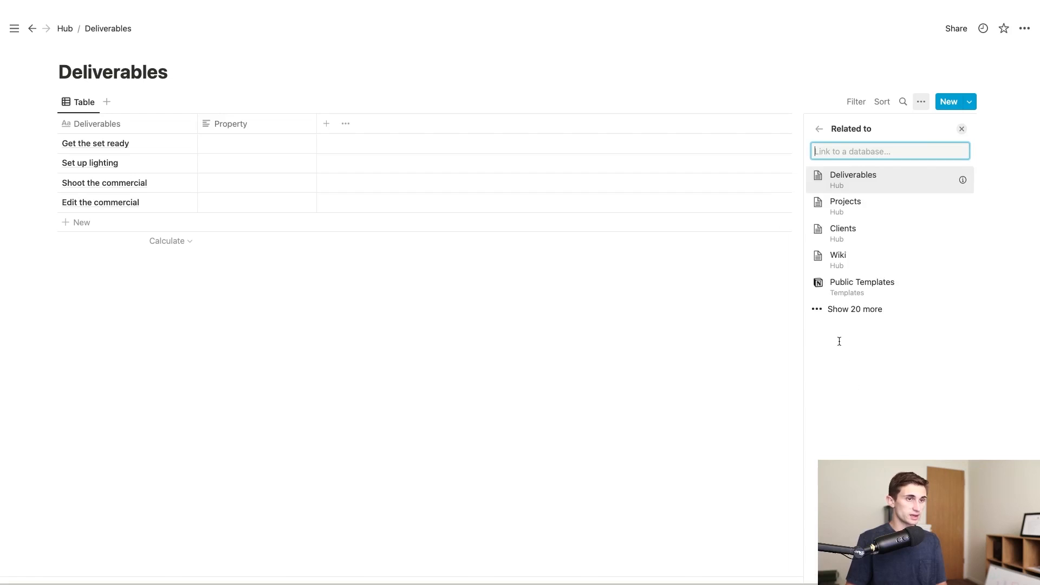
left_click(850, 210)
left_click(957, 205)
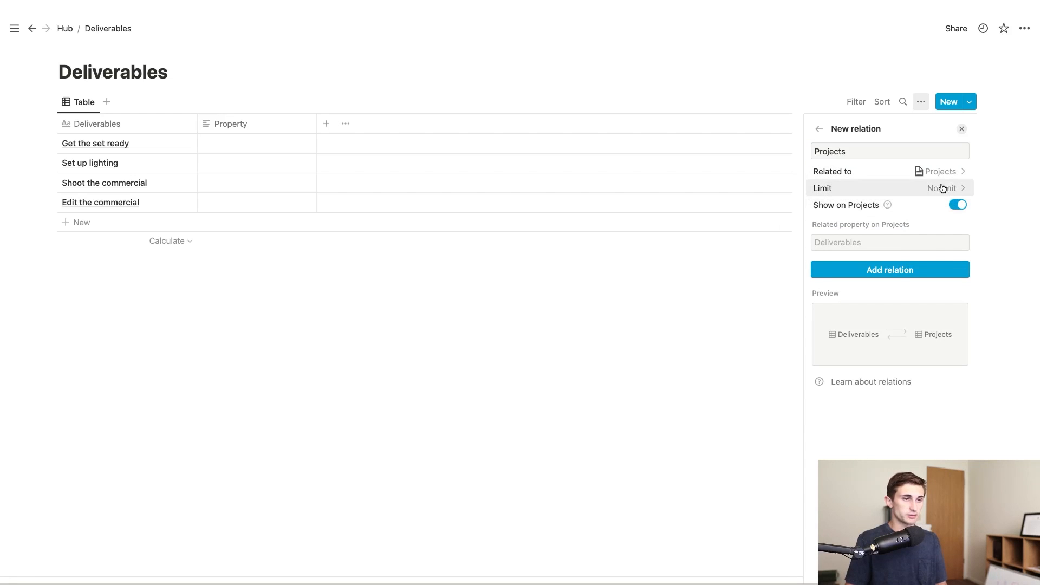
left_click(910, 271)
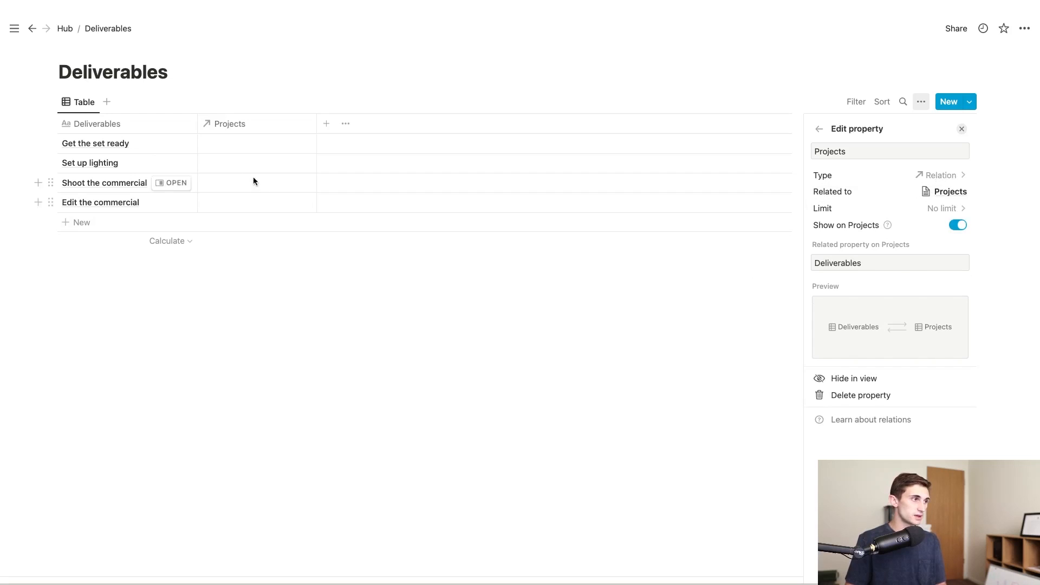
Link the four video shoot deliverables to the Video Shoot for Smith project
left_click(240, 147)
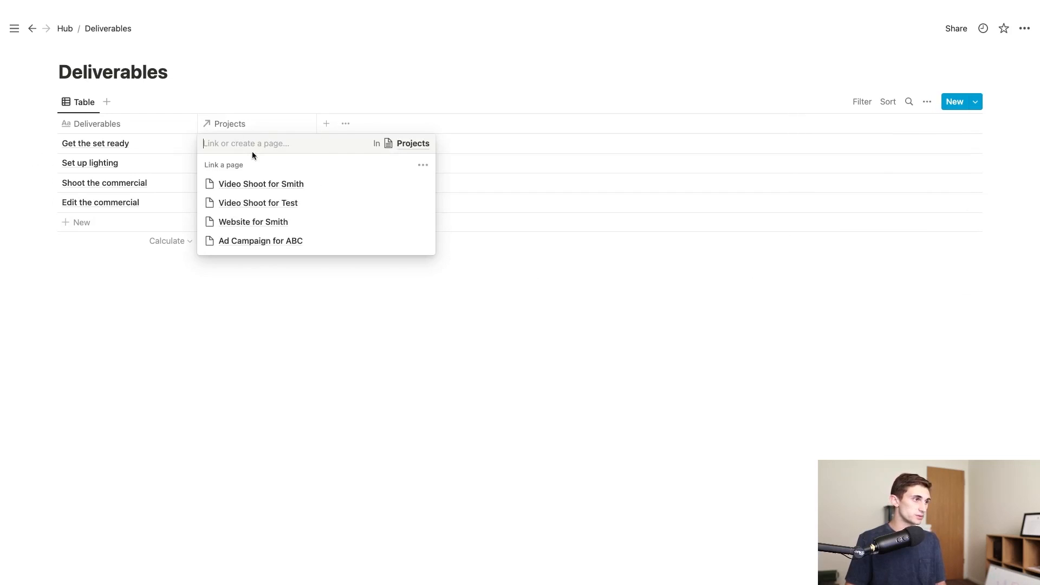
left_click(206, 184)
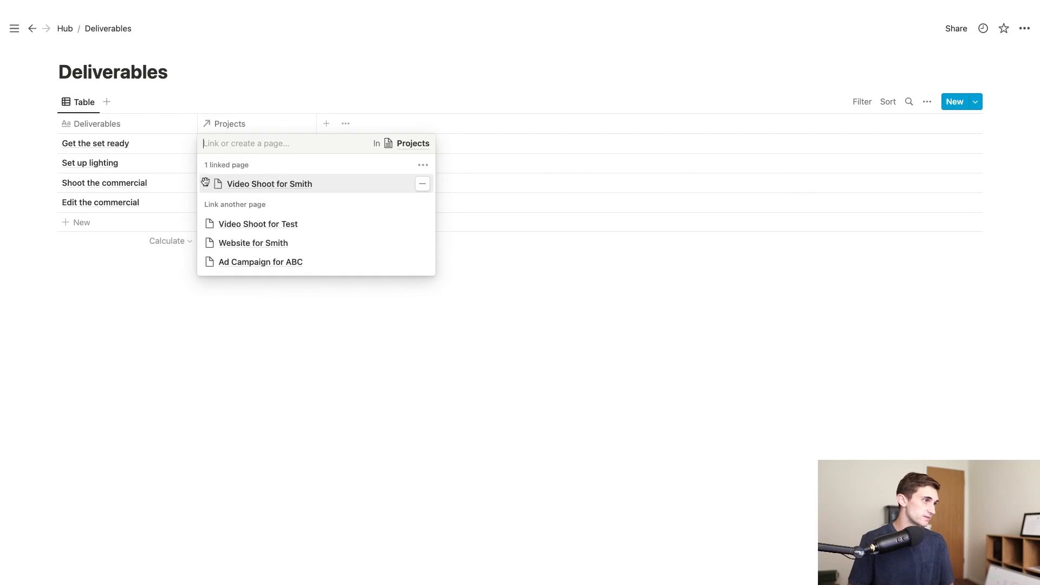
key("Escape")
left_click(246, 165)
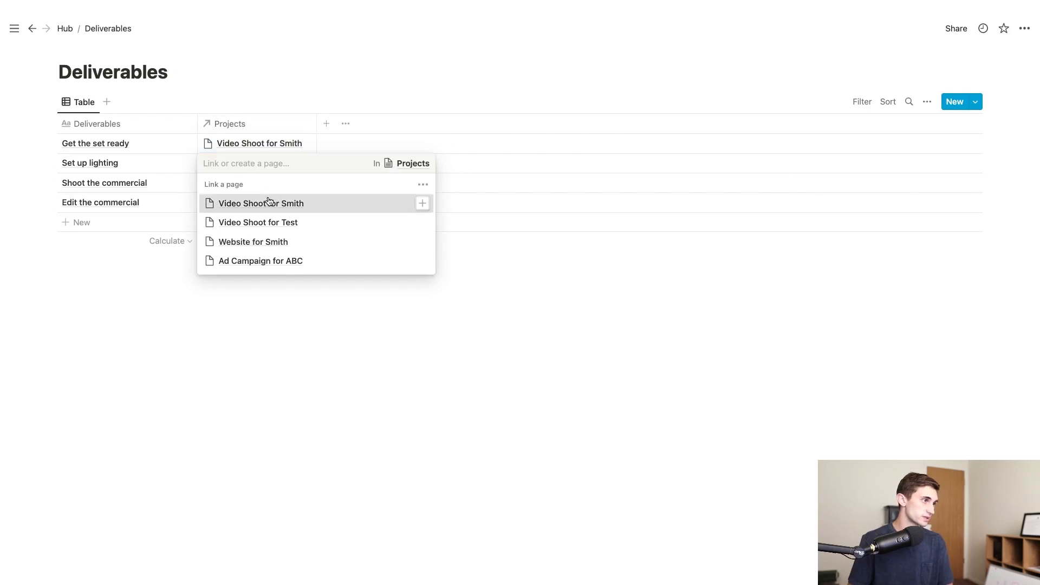
left_click(279, 203)
key("Escape")
left_click(256, 186)
left_click(288, 223)
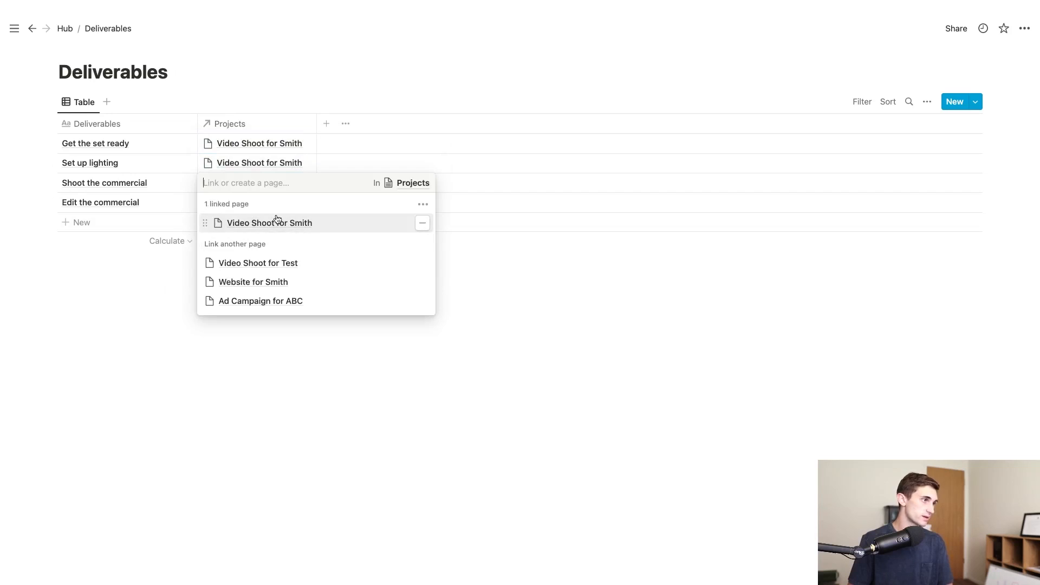
key("Escape")
left_click(254, 204)
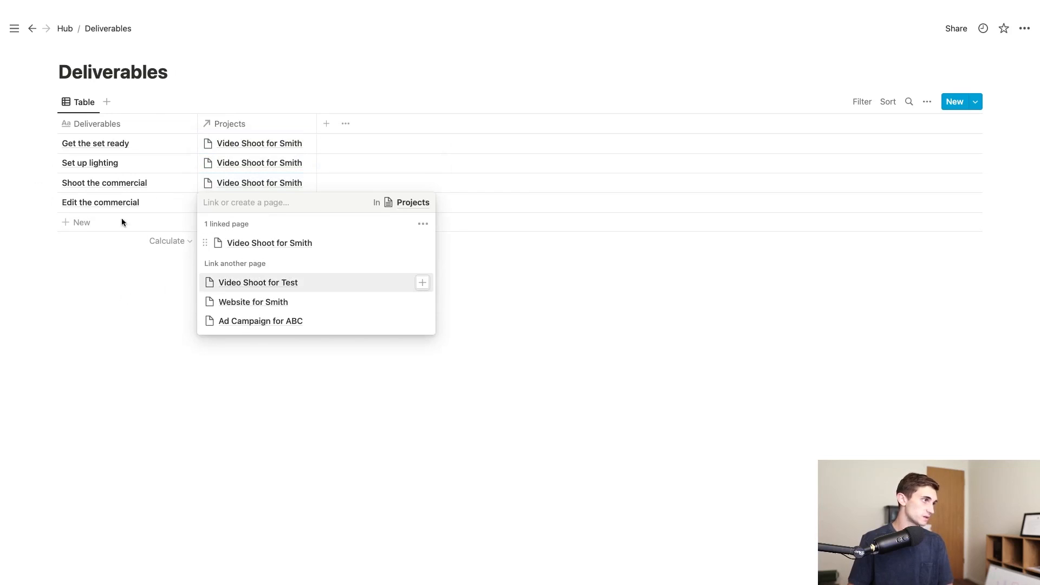
left_click(71, 328)
Add four new rows repeating Get the set ready, Set up lighting, Shoot the commercial and Edit the commercial
left_click(82, 226)
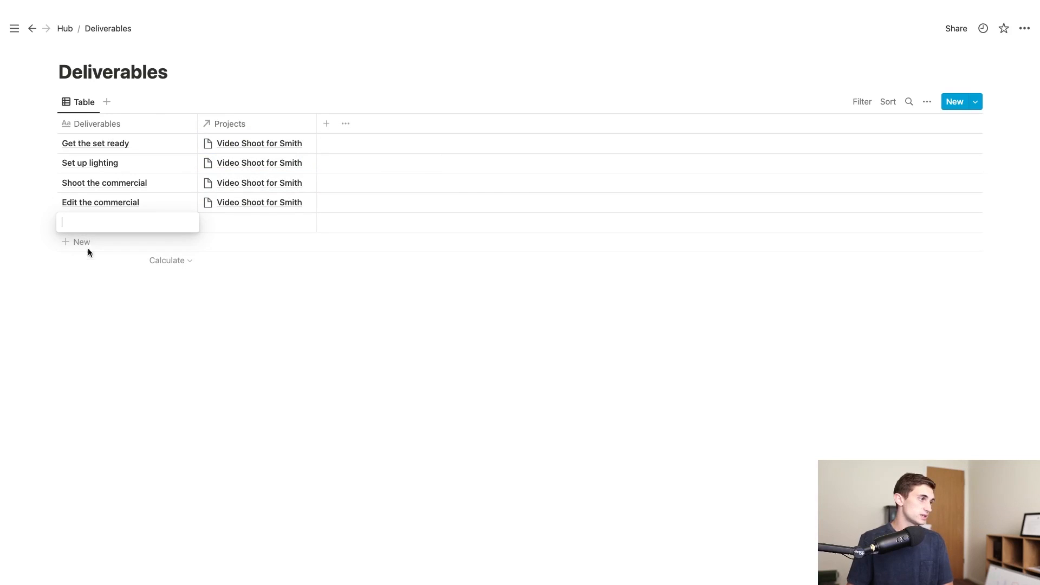
left_click(87, 250)
left_click(79, 266)
left_click(79, 284)
type("Get the set ready Set up lighting Shoot the commercial Edit the commercial")
Link the second set of four video shoot deliverables to the Video Shoot for Test project
left_click(265, 225)
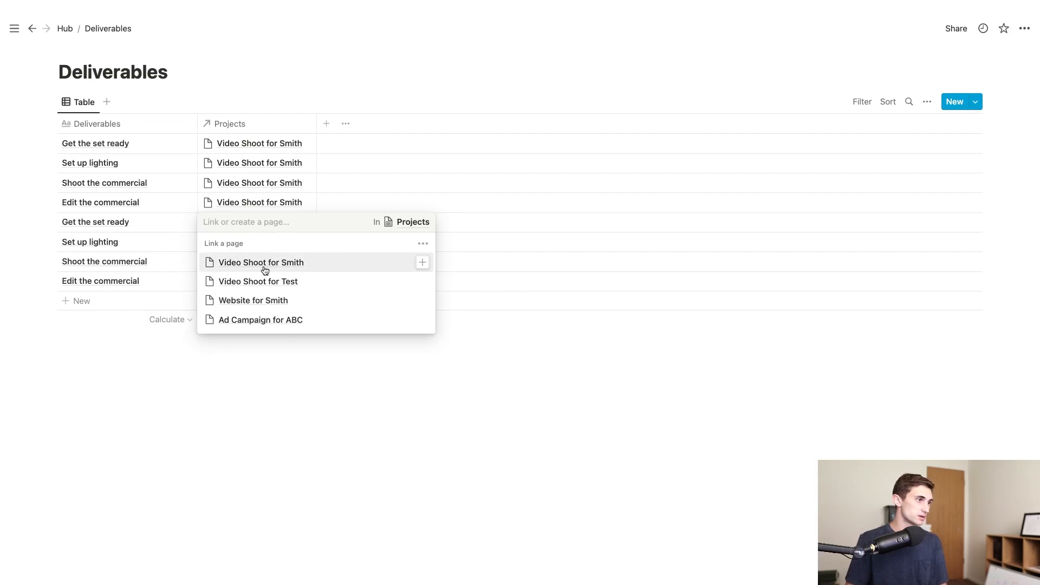
left_click(265, 263)
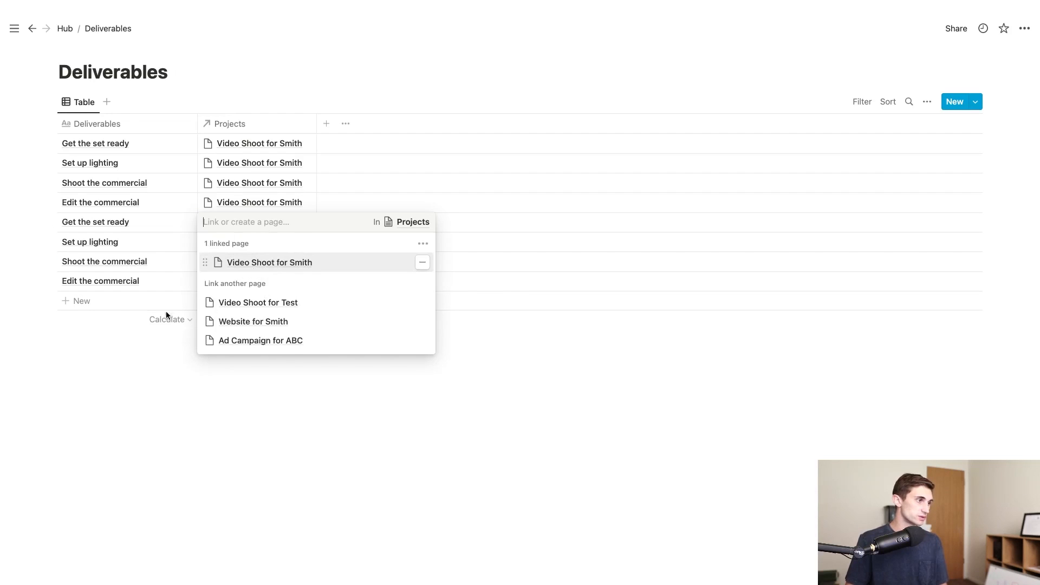
left_click(422, 262)
left_click(263, 282)
key("Escape")
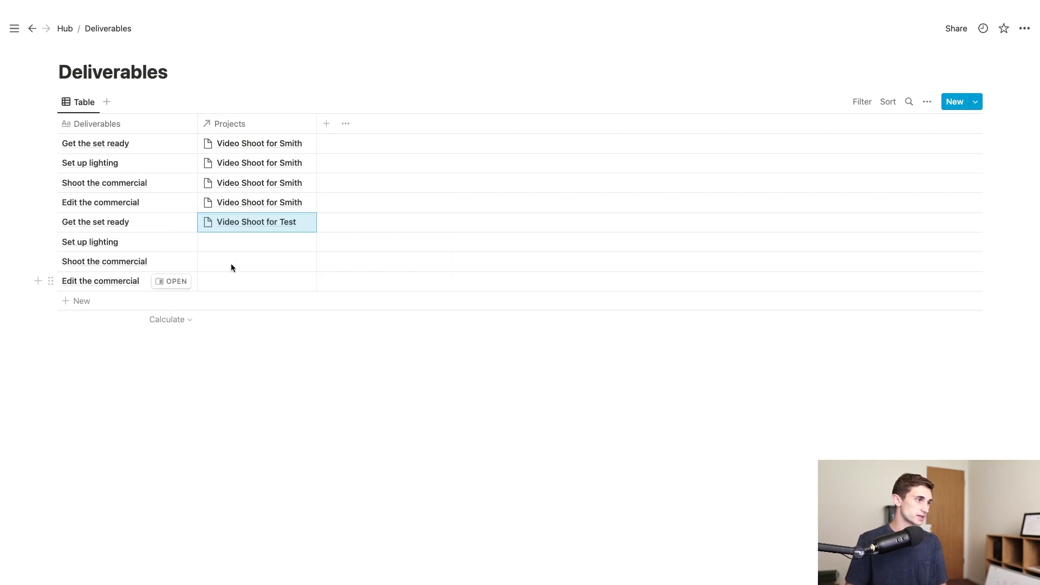
left_click(255, 241)
key("Escape")
Add four new deliverables named Set Up Staging Site, Build Website, Revisions and Launch
left_click(81, 301)
key("Escape")
left_click(83, 320)
left_click(83, 347)
key("Escape")
left_click(81, 362)
key("Escape")
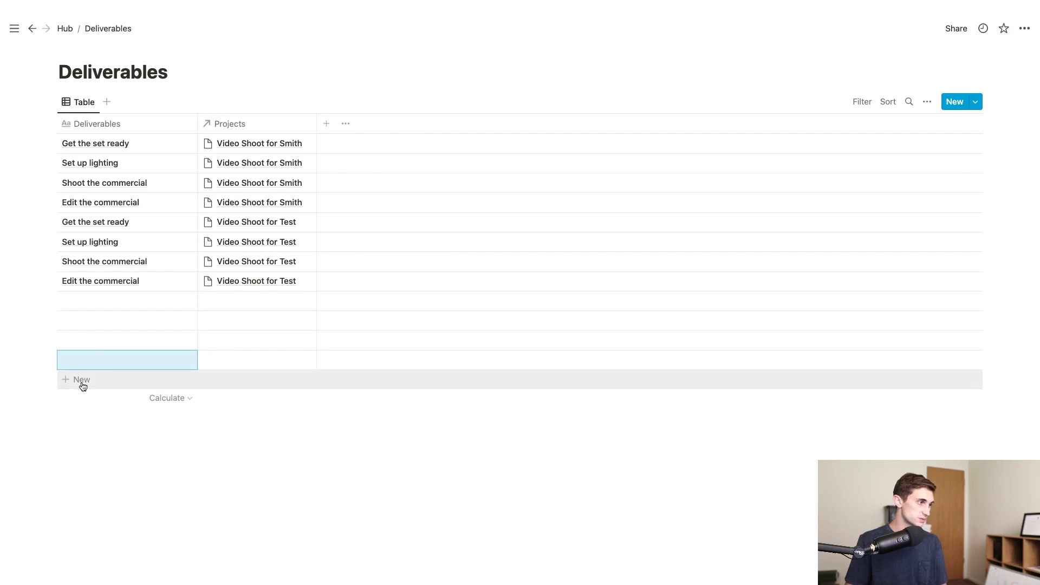
left_click(103, 302)
type("Set Up Staging Site Build Website Revisions Launch")
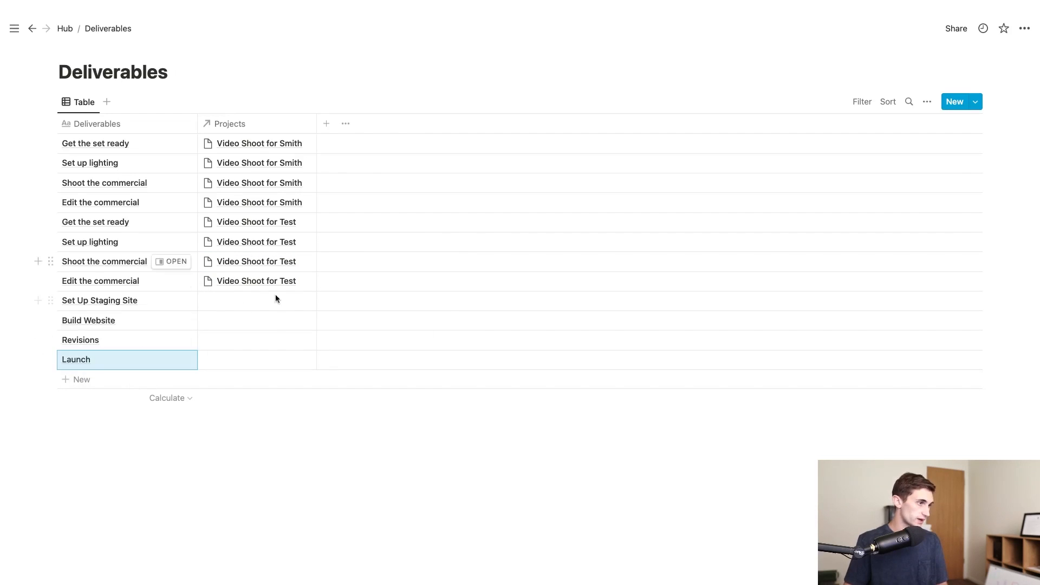
Link Set Up Staging Site, Build Website, Revisions and Launch to the Website for Smith project
left_click(276, 298)
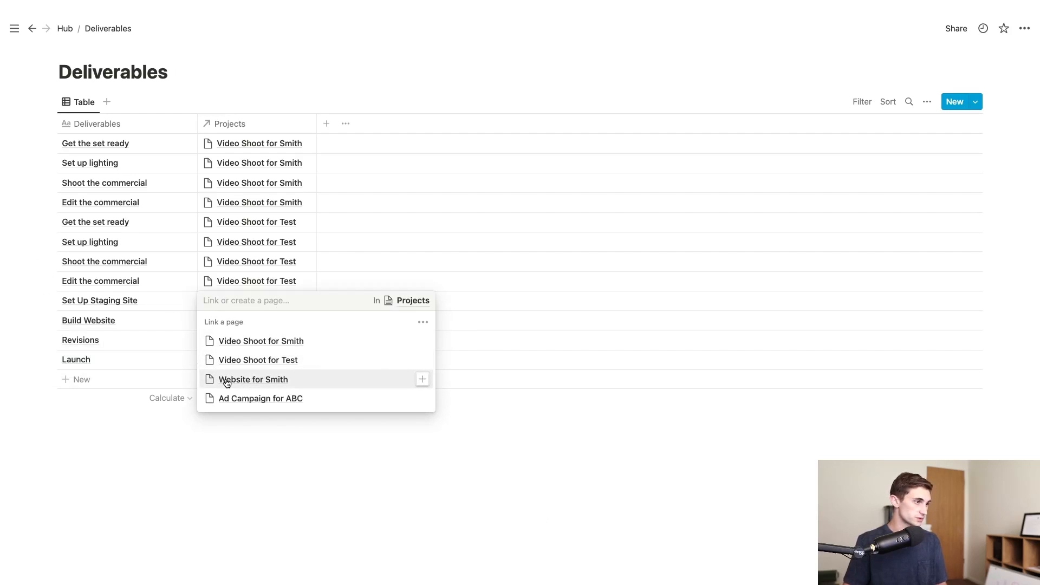
left_click(227, 381)
key("Escape")
left_click(238, 321)
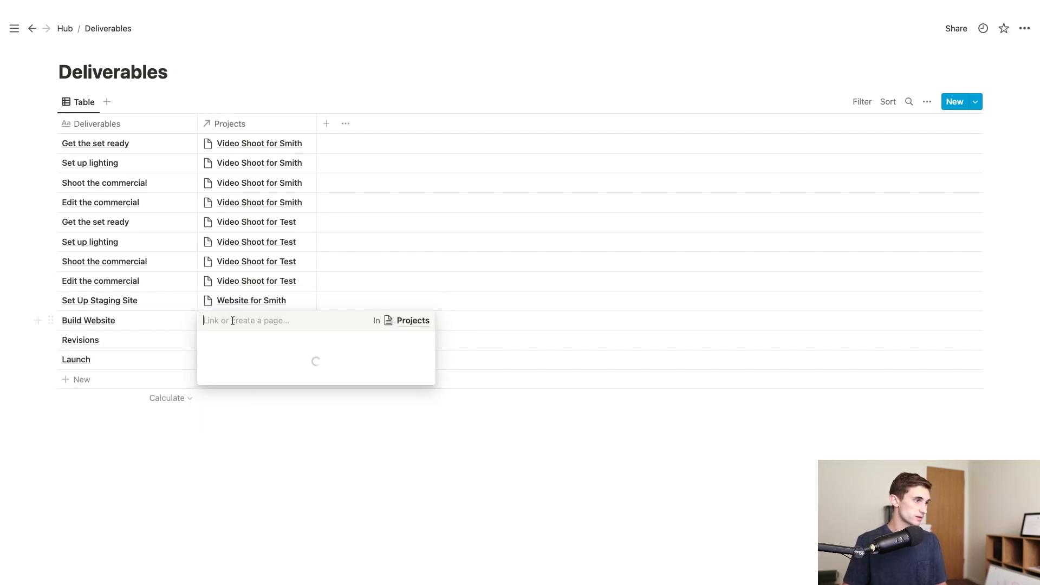
left_click(249, 399)
key("Escape")
left_click(238, 340)
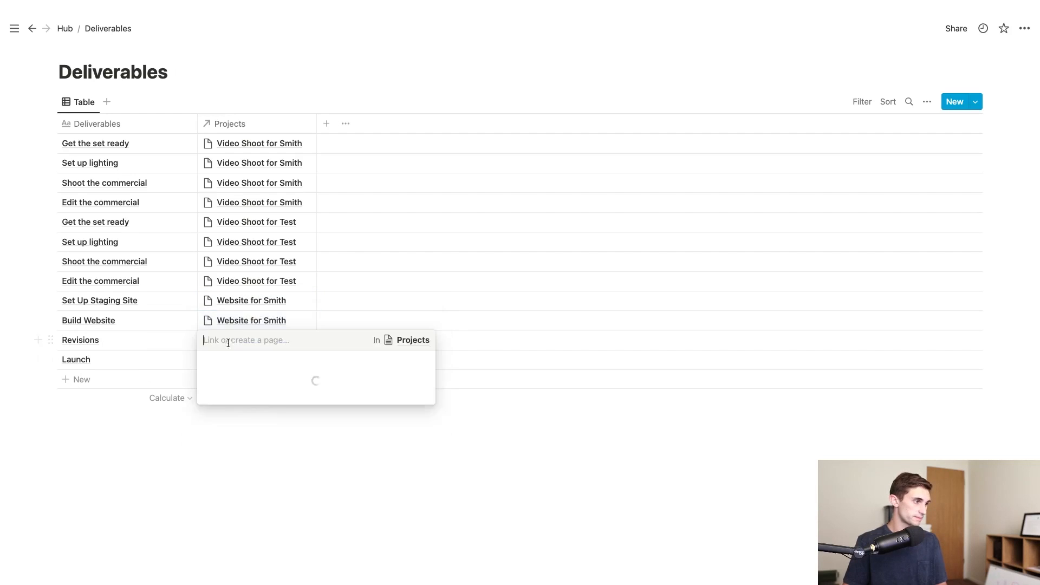
left_click(253, 399)
key("Escape")
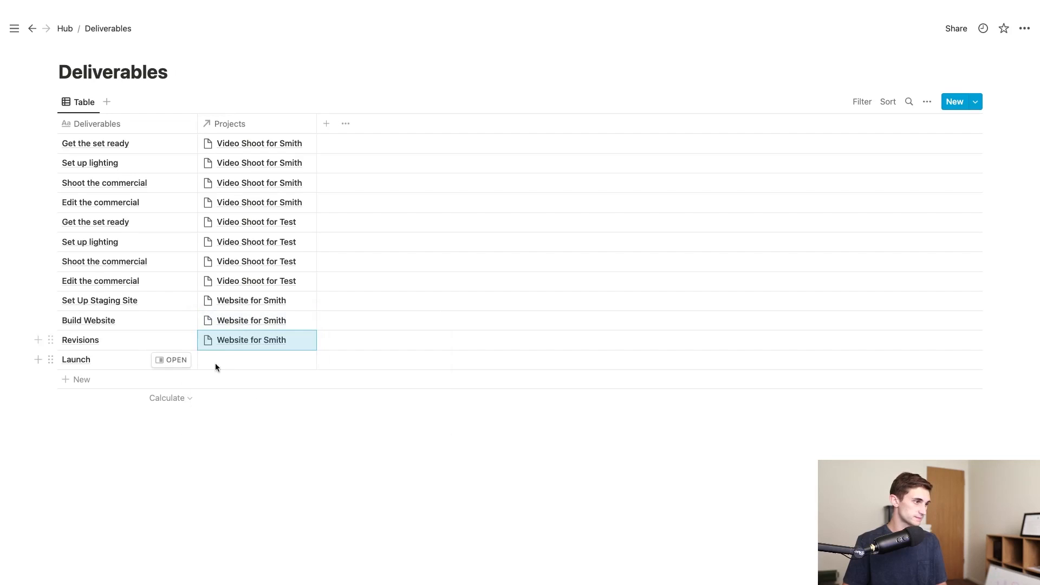
left_click(248, 361)
left_click(294, 425)
key("Escape")
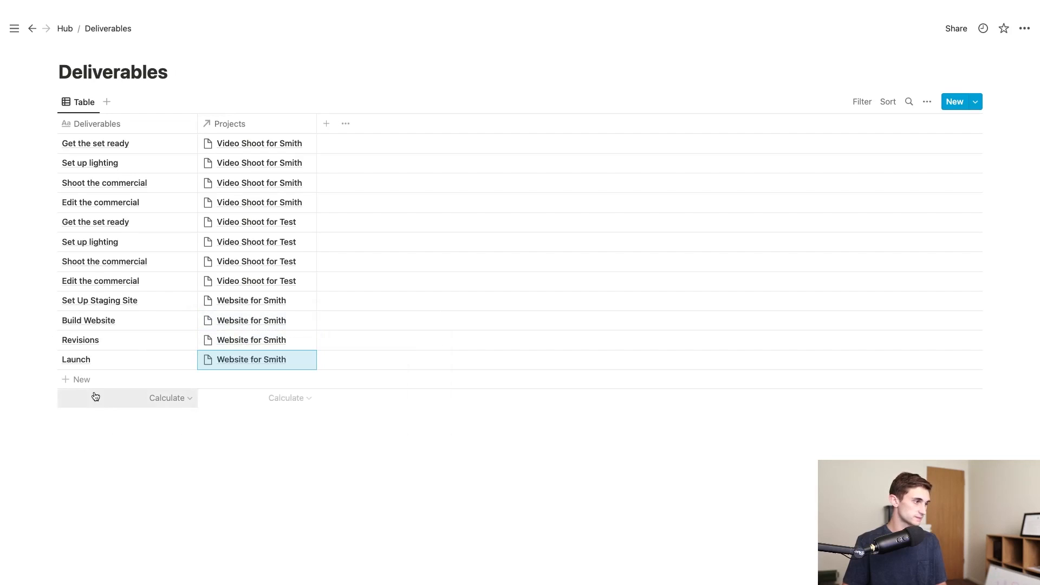
Add four new deliverables named Write Copy, Create Creatives, Optimize Campaigns and Report to Client
left_click(95, 379)
left_click(92, 399)
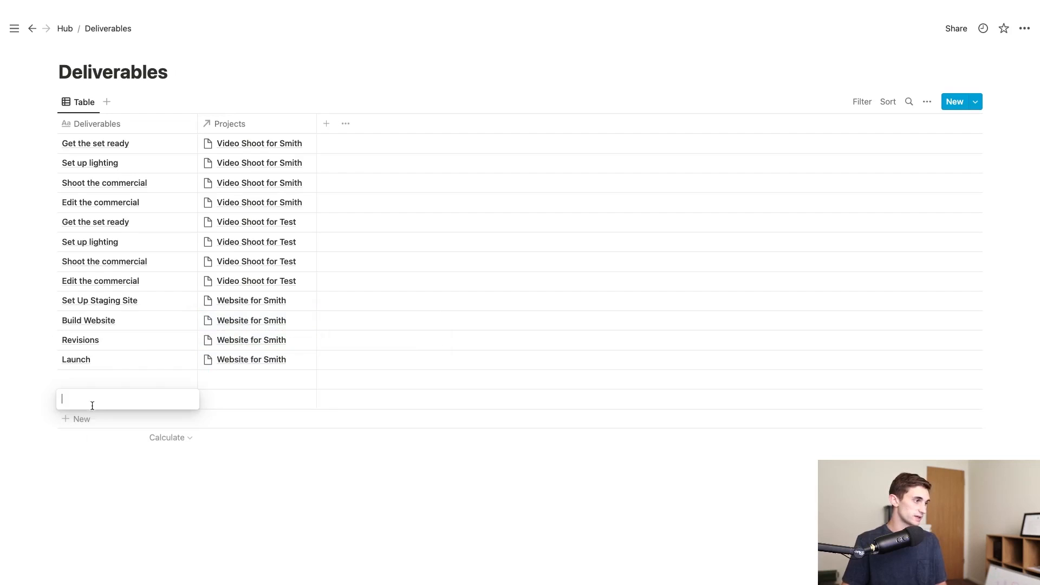
left_click(91, 426)
key("Escape")
left_click(88, 439)
key("Escape")
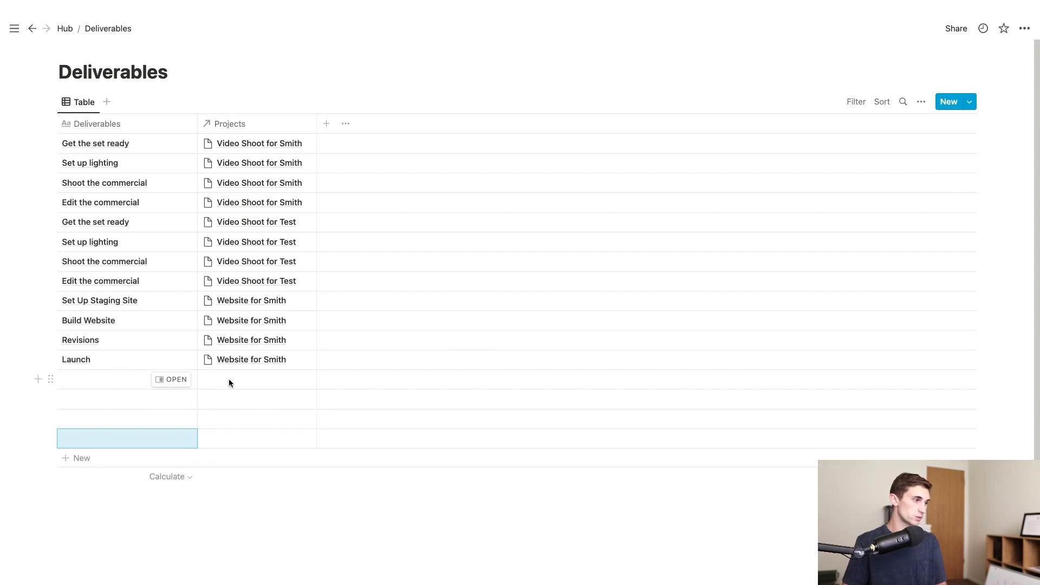
left_click(73, 379)
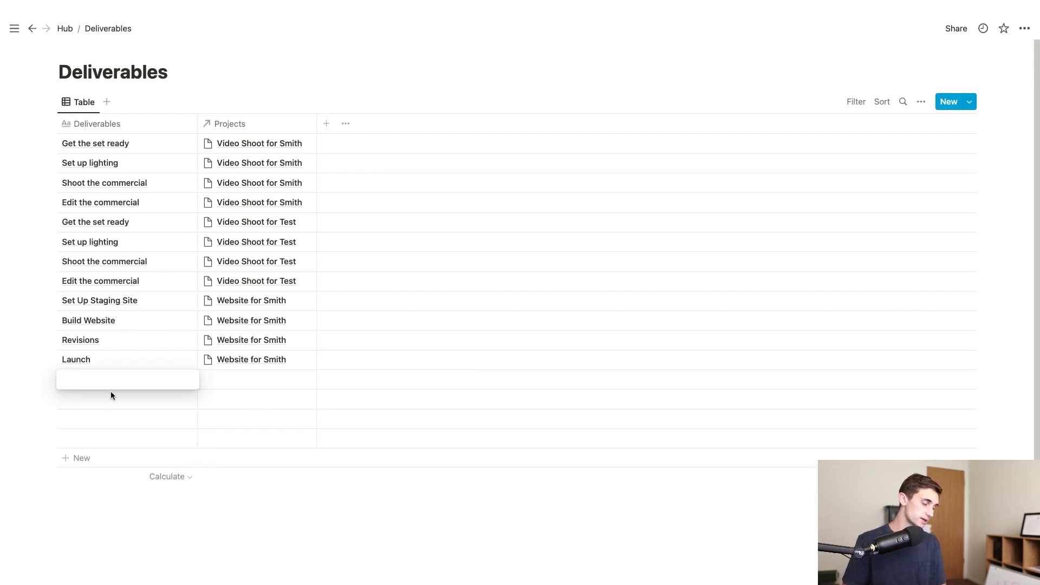
type("Write Copy Create Creatives Optimize Campaigns Report to Client")
Link Write Copy, Create Creatives, Optimize Campaigns and Report to Client to the Ad Campaign for ABC project
left_click(263, 380)
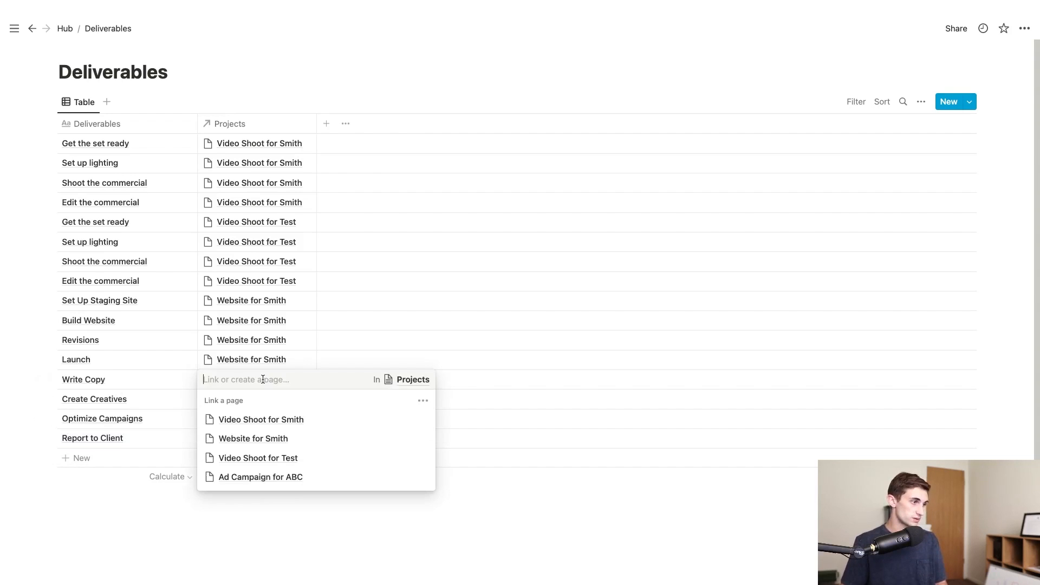
left_click(297, 478)
key("Escape")
left_click(237, 399)
left_click(257, 496)
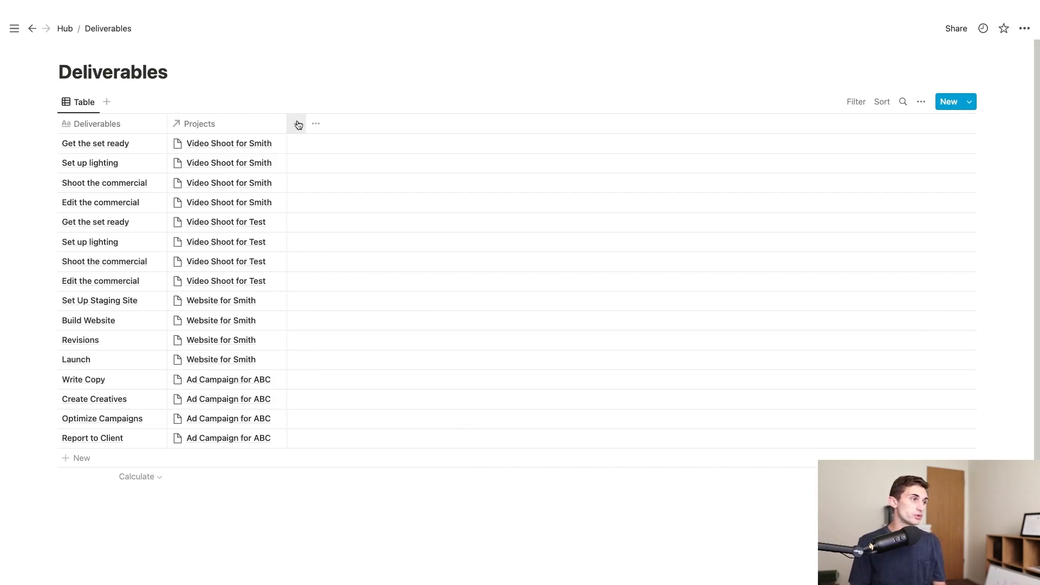
Add a rollup property to the Deliverables table that shows the Deadline through the Projects relation
left_click(298, 124)
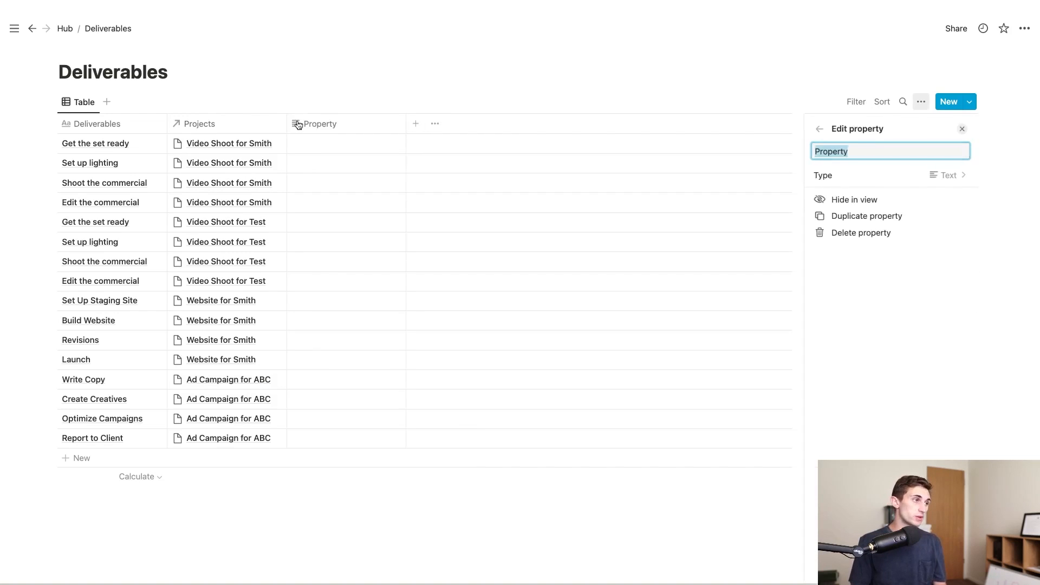
left_click(914, 173)
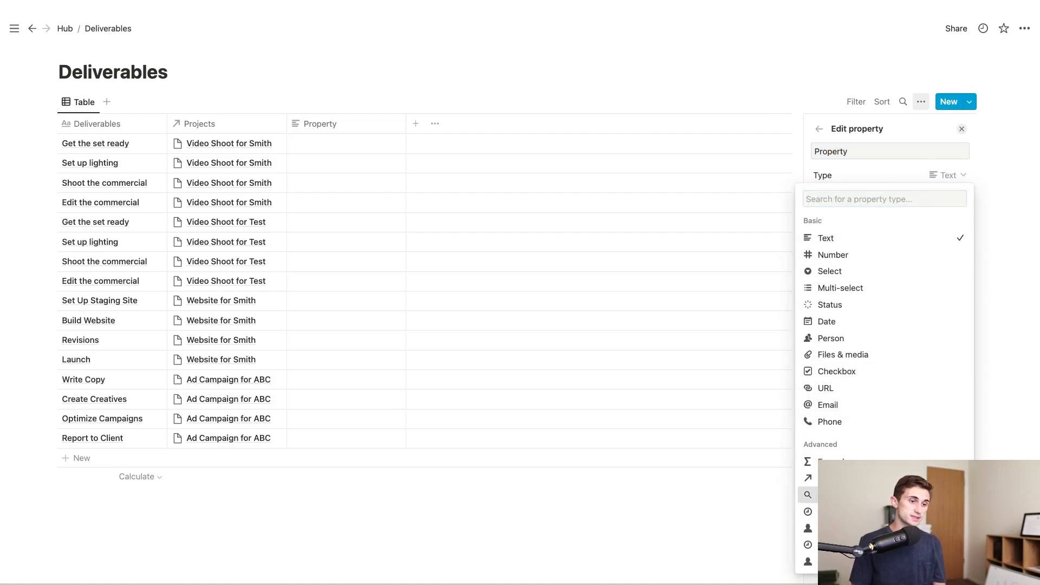
left_click(824, 495)
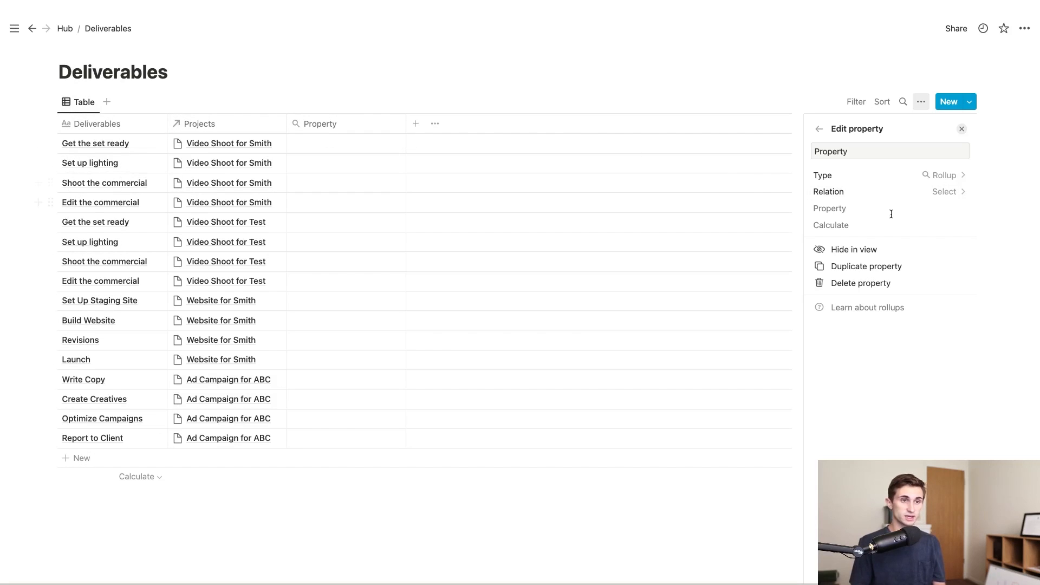
left_click(957, 195)
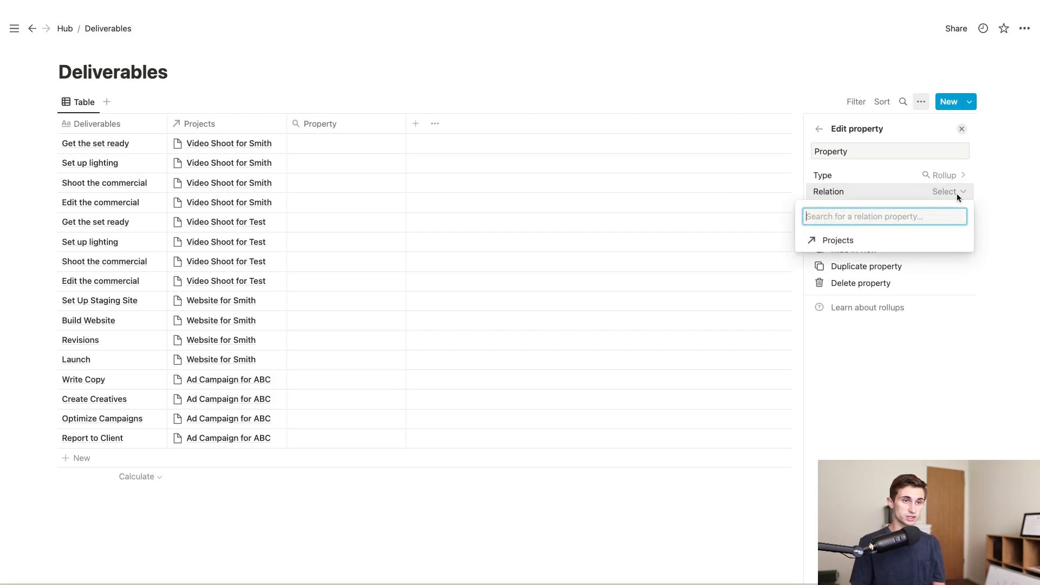
left_click(872, 239)
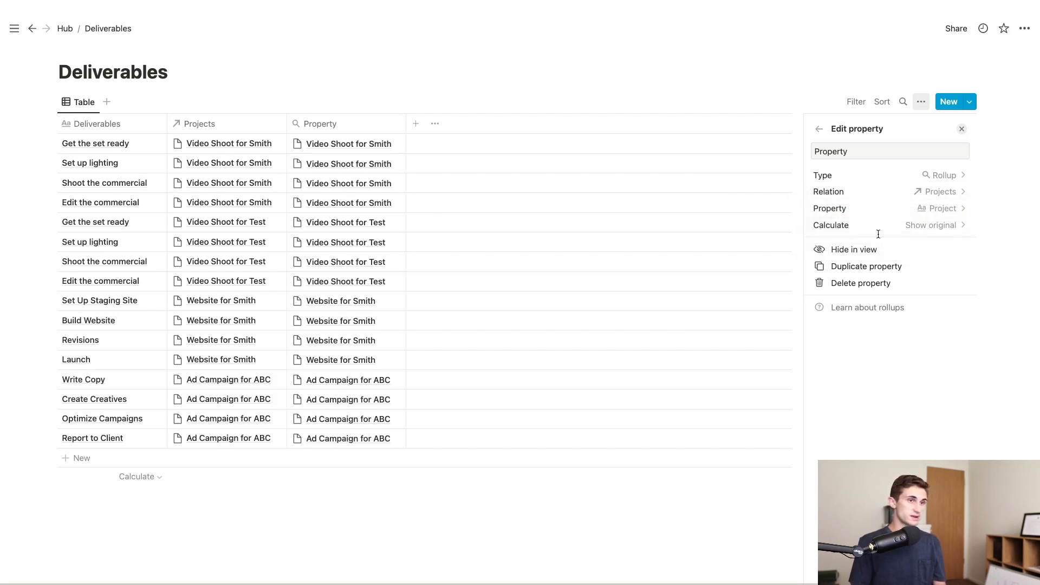
left_click(959, 211)
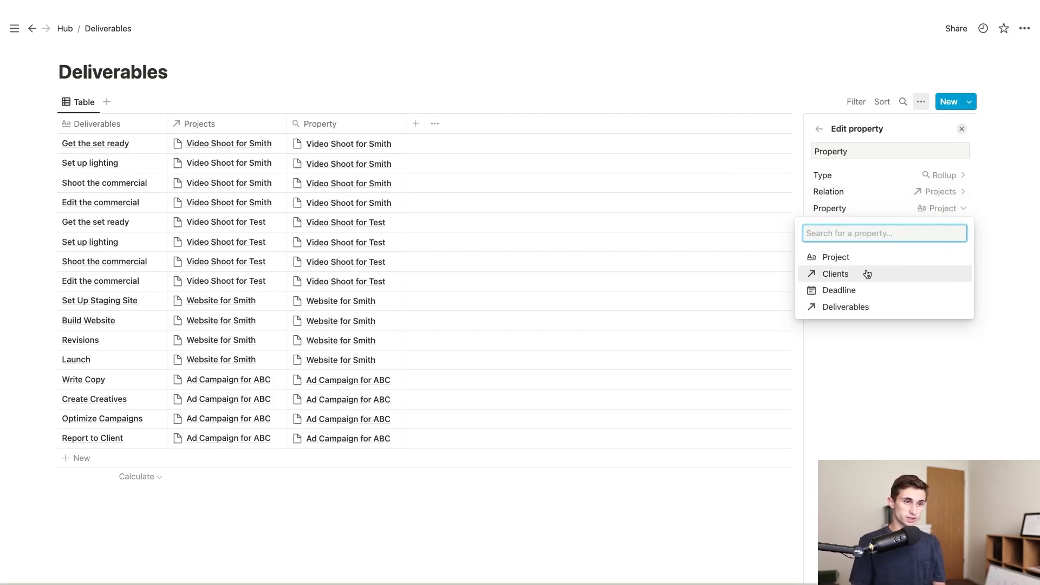
left_click(859, 290)
left_click(570, 305)
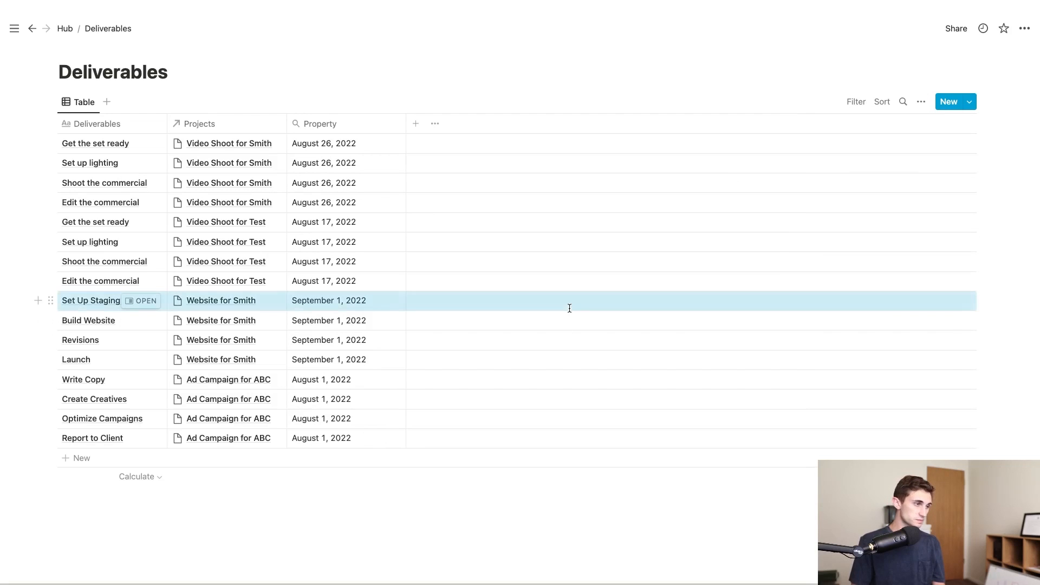
Rename the new rollup property as Overall Project Deadline
left_click(344, 125)
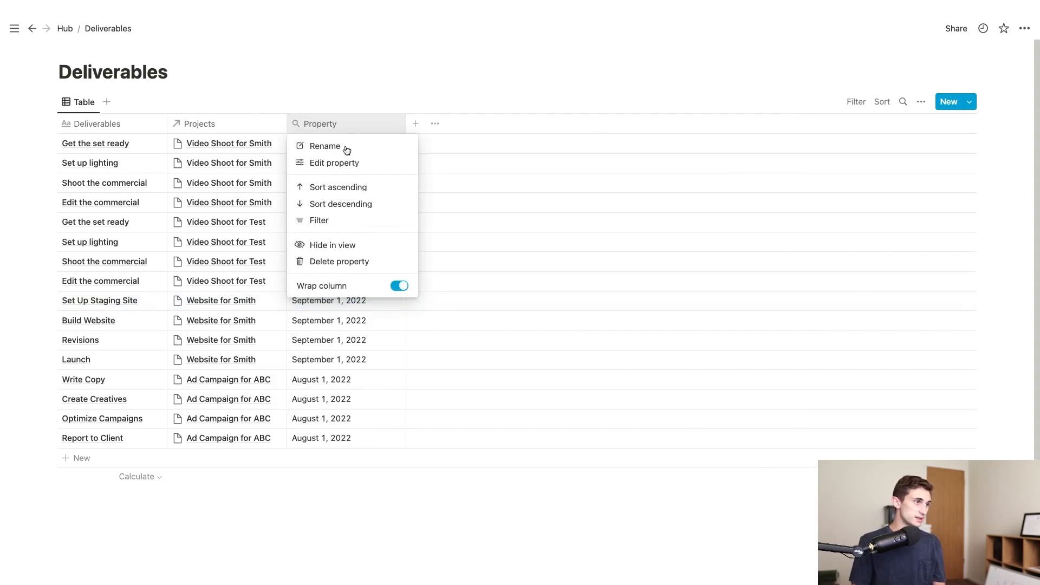
left_click(341, 163)
type("Overall Project")
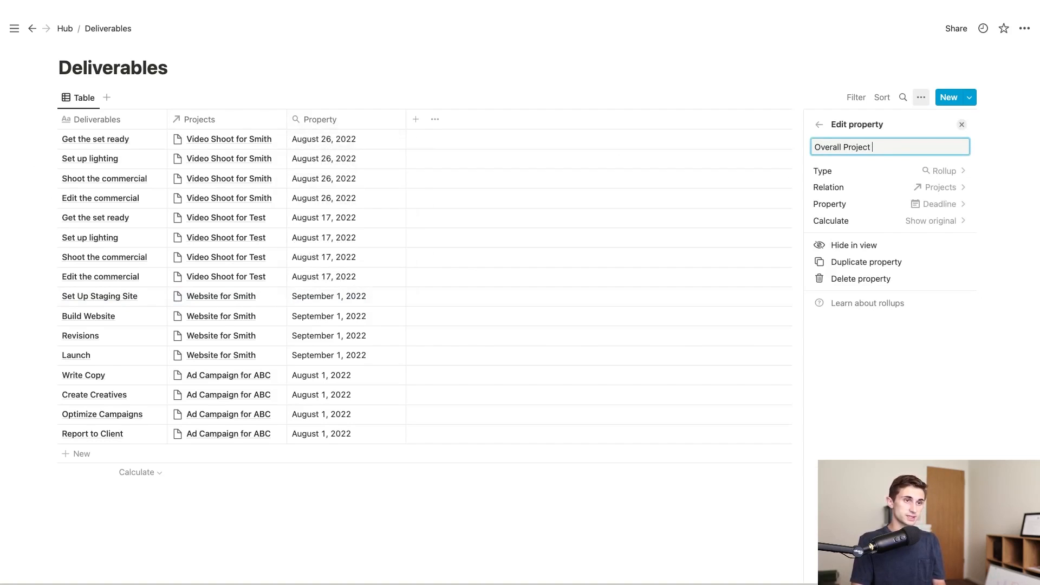
type(" Deadline")
key("Return")
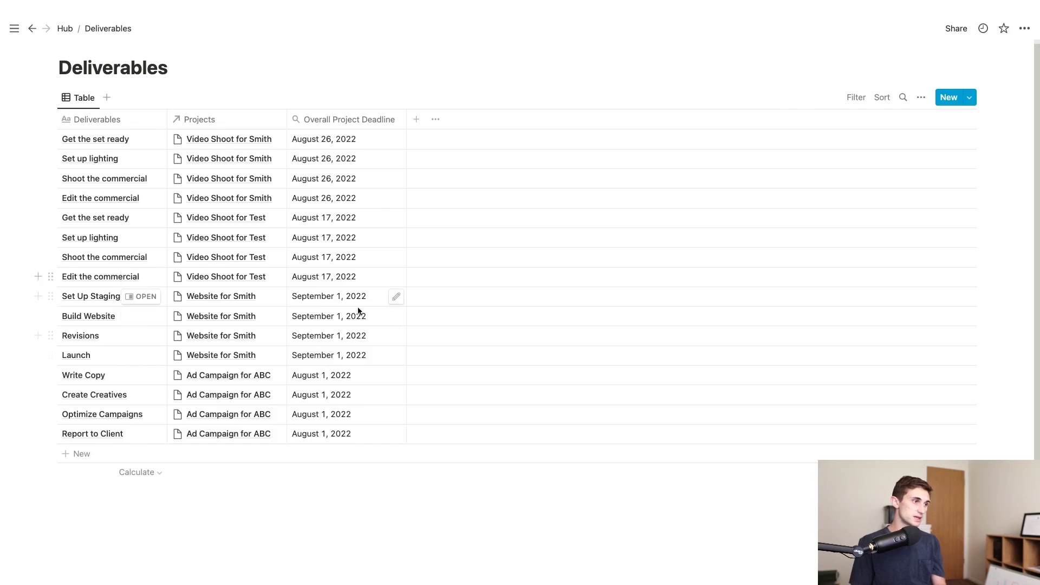
Add a date property named Deliverable Deadline to the Deliverables table
left_click(414, 119)
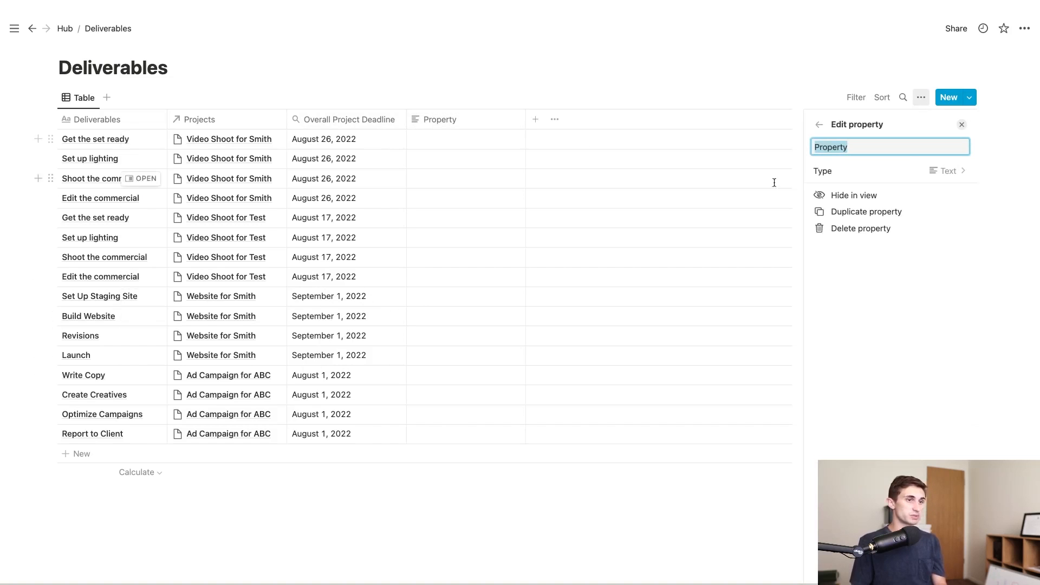
left_click(858, 172)
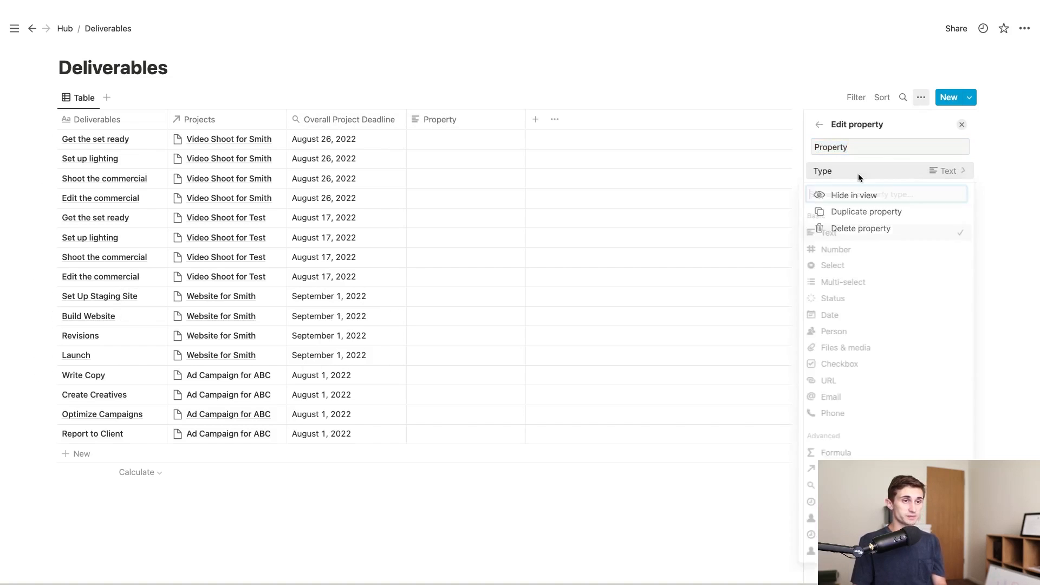
left_click(847, 315)
left_click(446, 121)
left_click(444, 119)
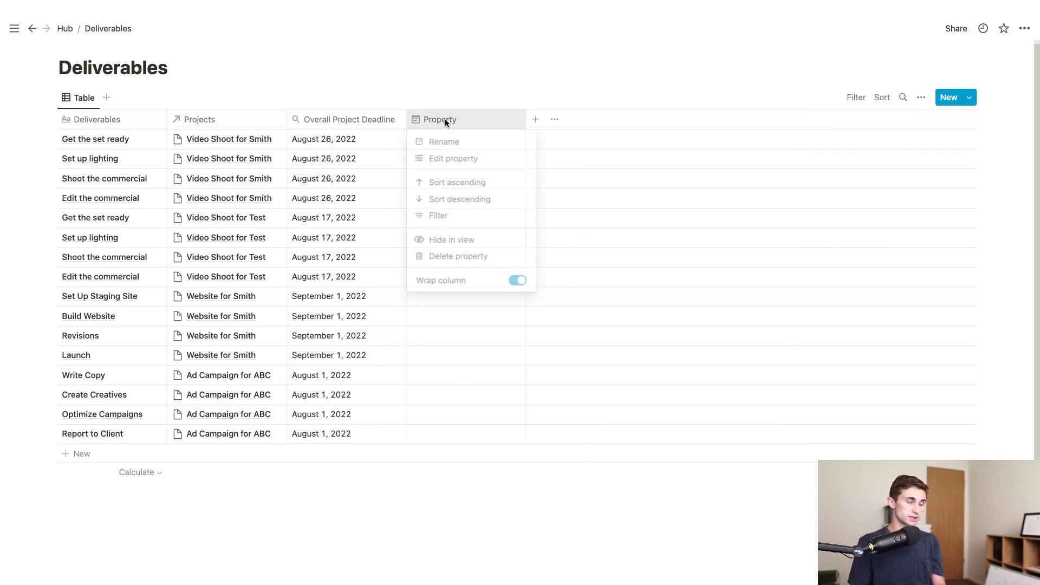
left_click(445, 141)
type("Deliverable Deadline")
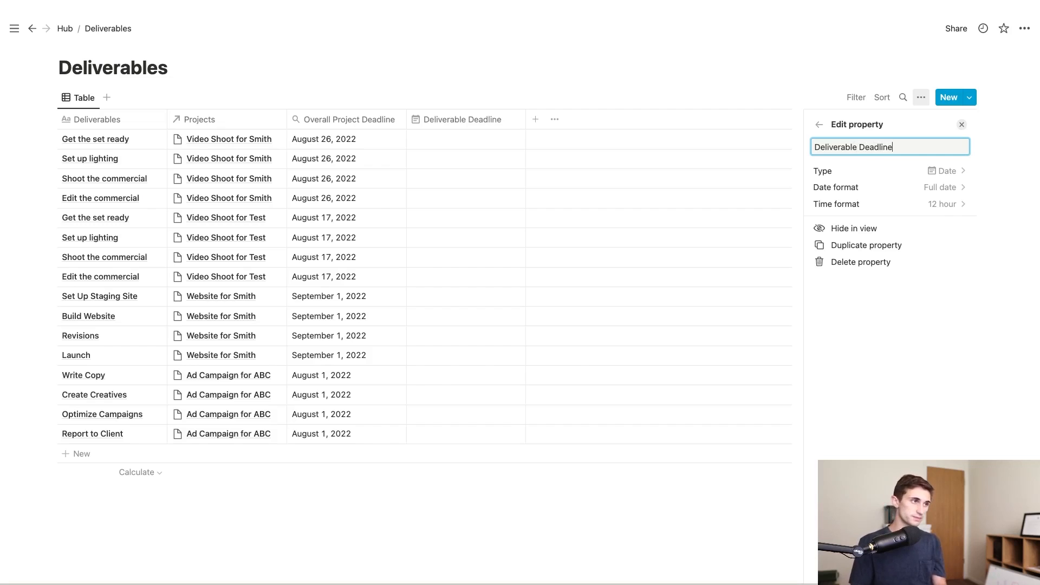
left_click(488, 138)
key("Escape")
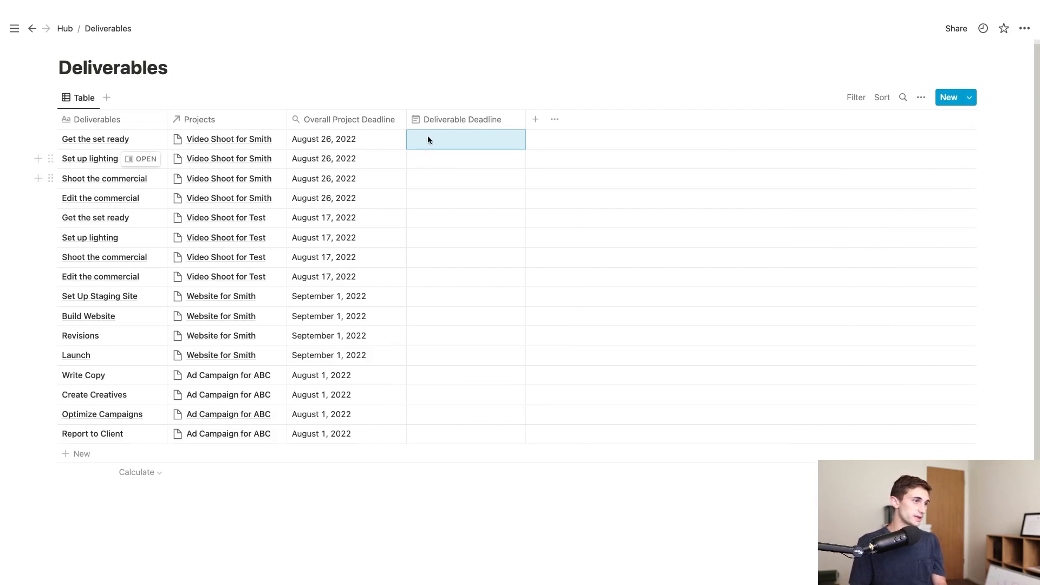
For the Video Shoot for Smith, set the deliverable deadlines of Get the set ready to August 9, 2022 and Set up lighting to August 11, 2022
left_click(441, 140)
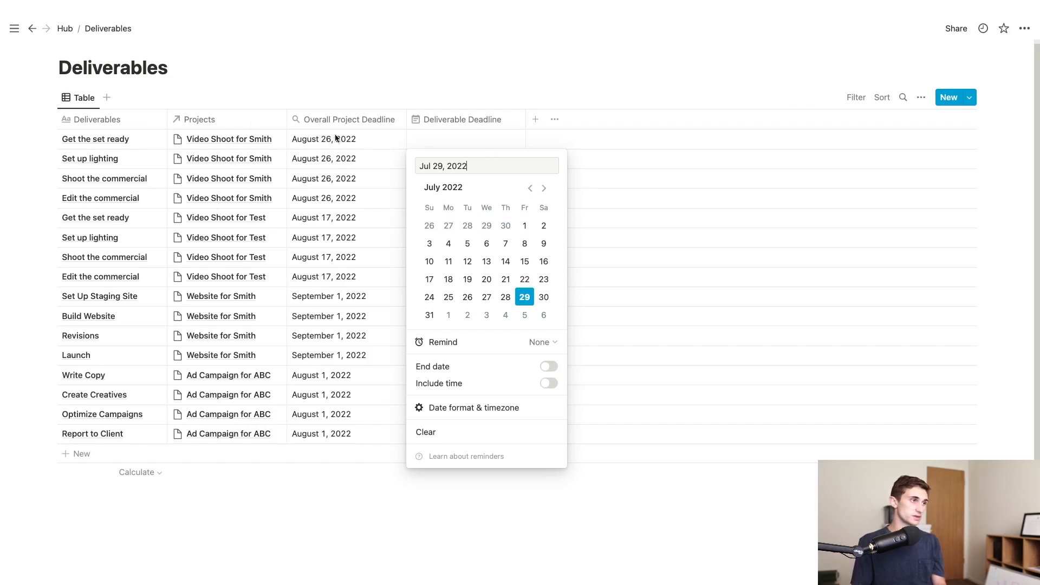
left_click(545, 188)
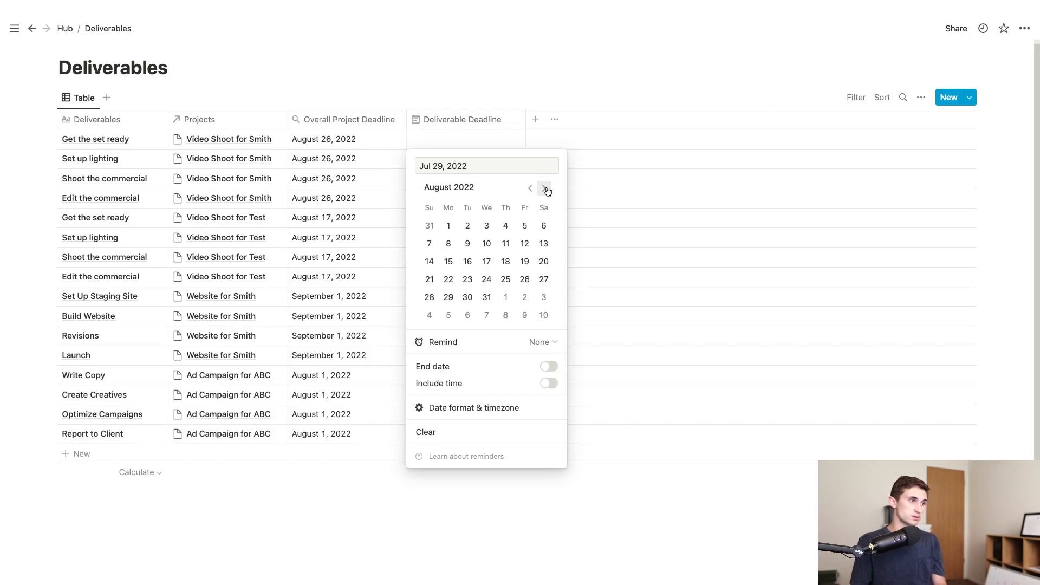
left_click(467, 244)
key("Escape")
left_click(459, 160)
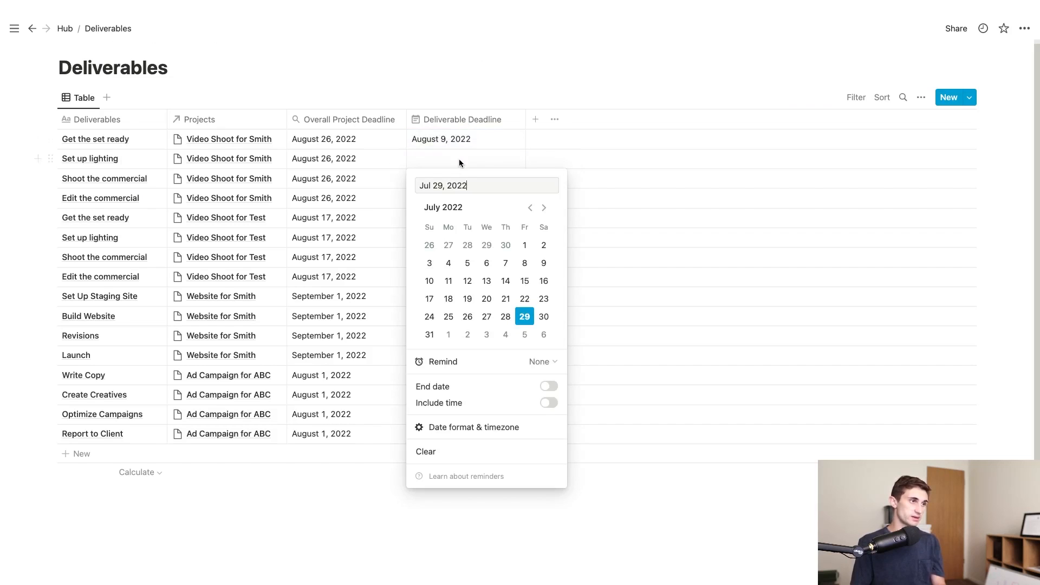
left_click(544, 208)
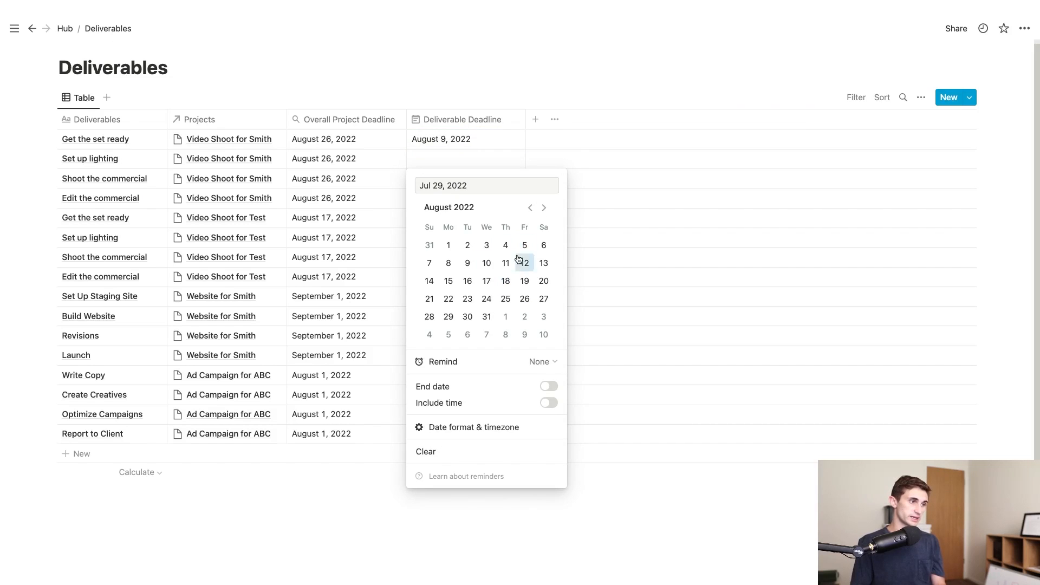
left_click(505, 263)
key("Escape")
For the Video Shoot for Smith, set the deliverable deadlines of Shoot the commercial to August 16, 2022 and Edit the commercial to August 23, 2022
left_click(469, 178)
left_click(468, 302)
key("Escape")
left_click(453, 198)
key("Escape")
left_click(514, 202)
left_click(545, 250)
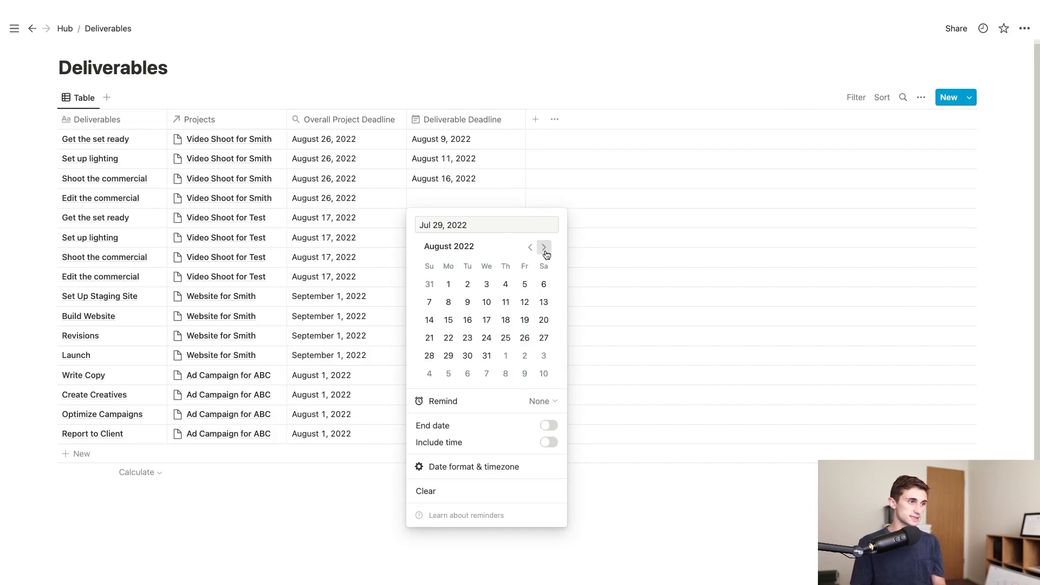
left_click(468, 339)
key("Escape")
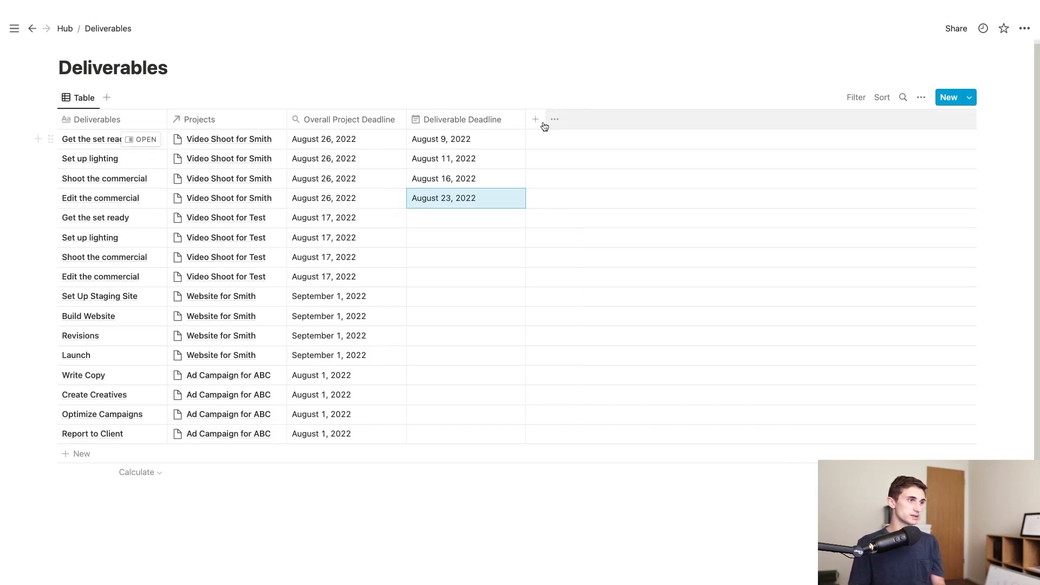
Narrow the Deliverable Deadline column and hide the Overall Project Deadline column from the table view
left_click_drag(525, 120, 511, 119)
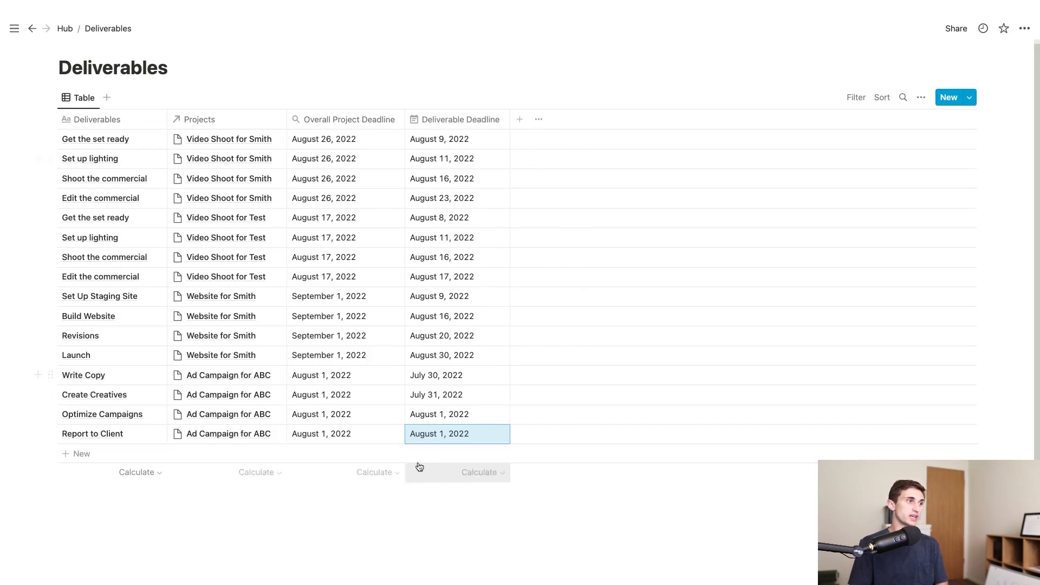
left_click(374, 118)
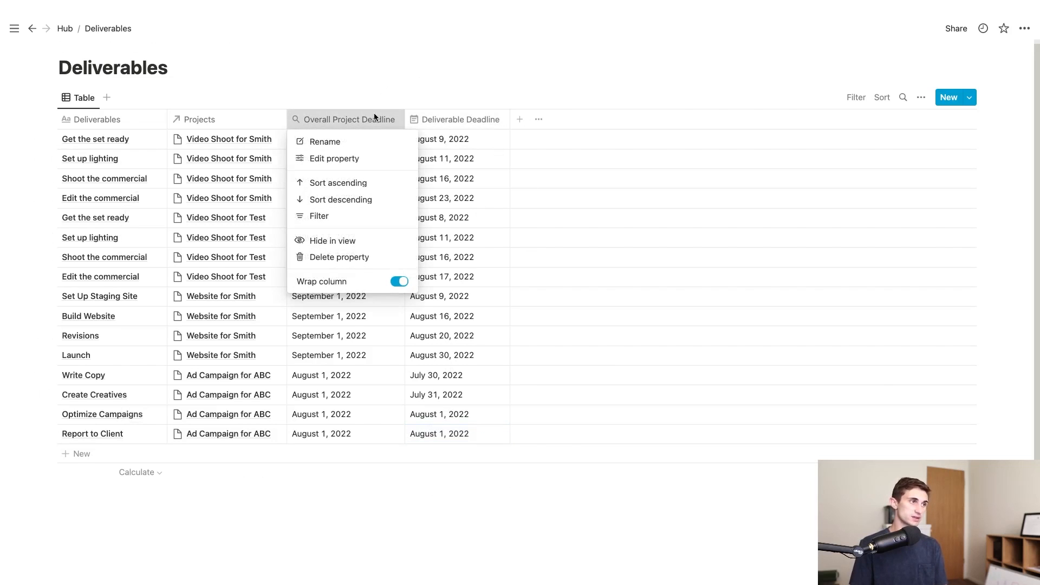
left_click(346, 241)
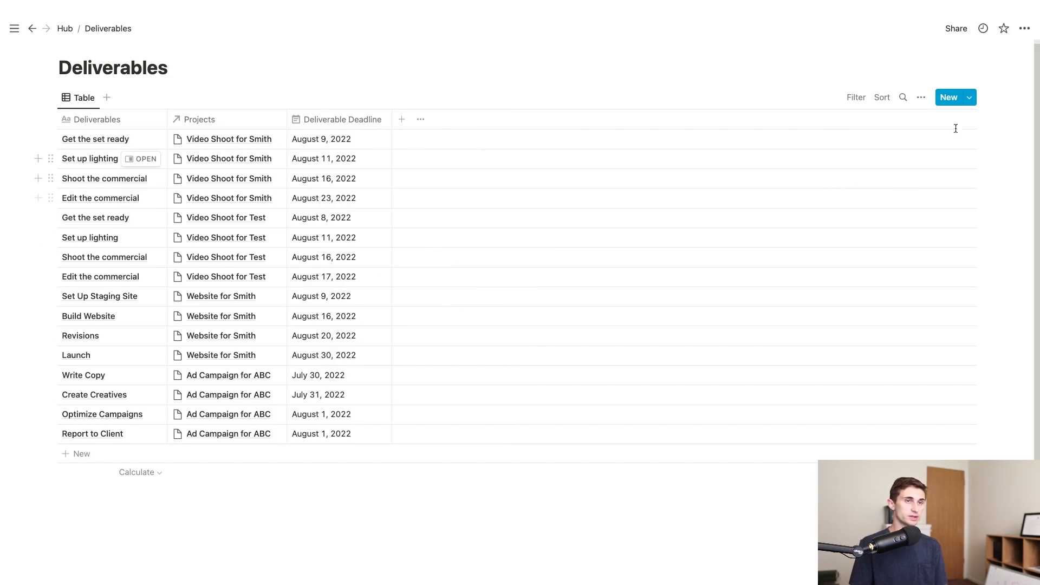
Hide the Projects property in the Deliverables table view and show it again
left_click(923, 98)
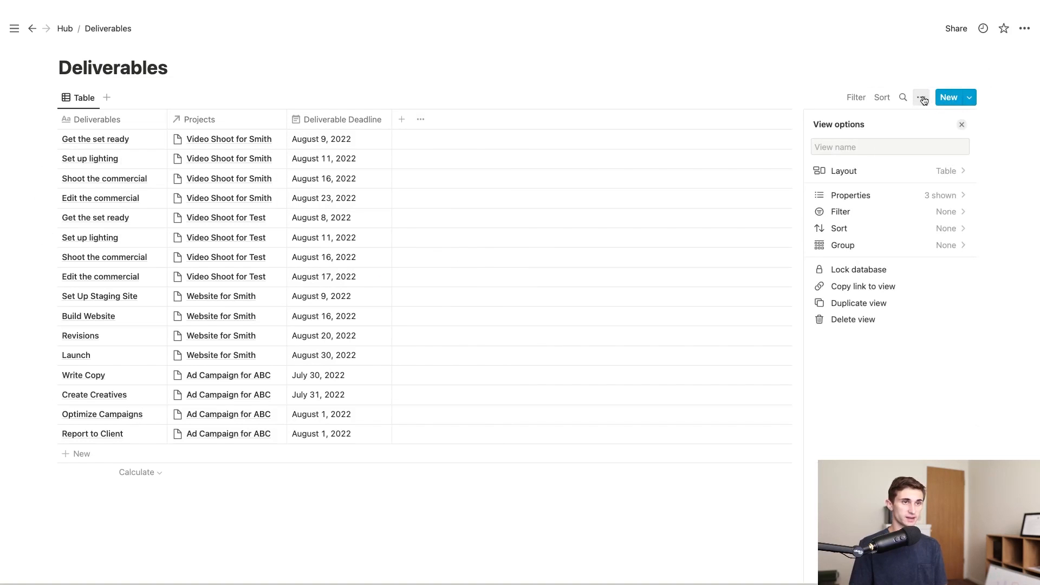
left_click(961, 195)
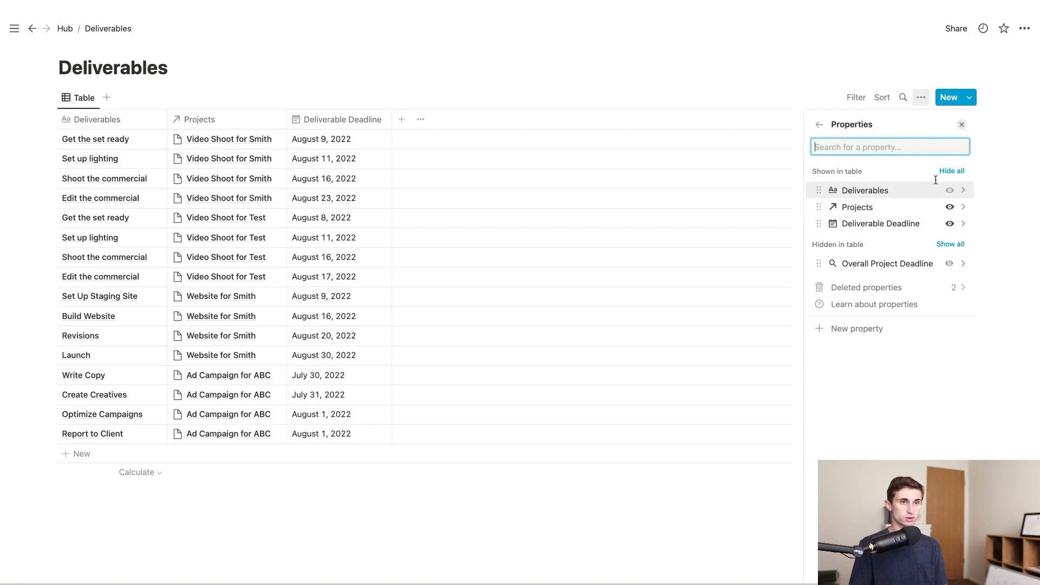
left_click(950, 207)
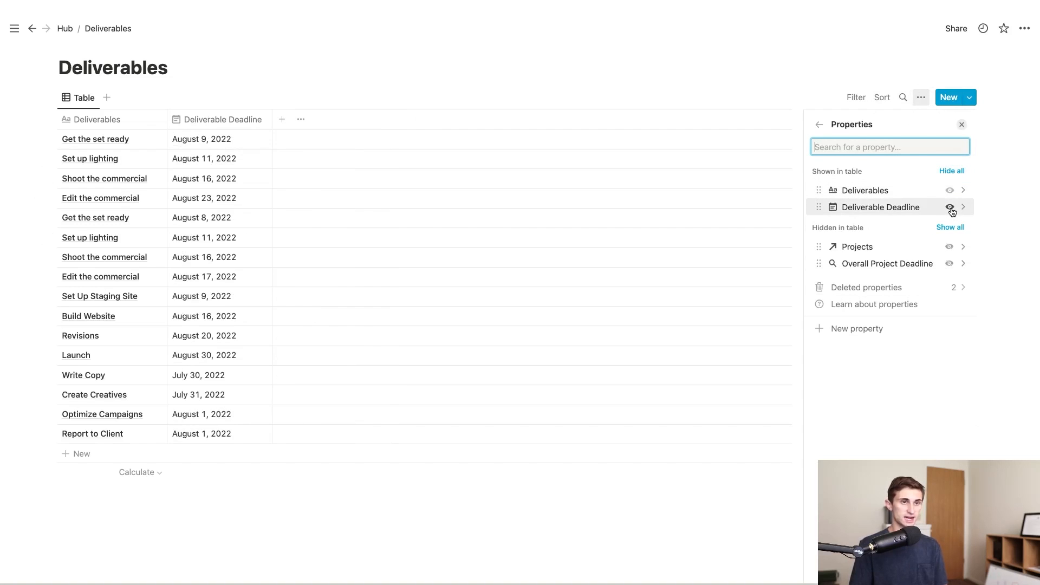
left_click(950, 247)
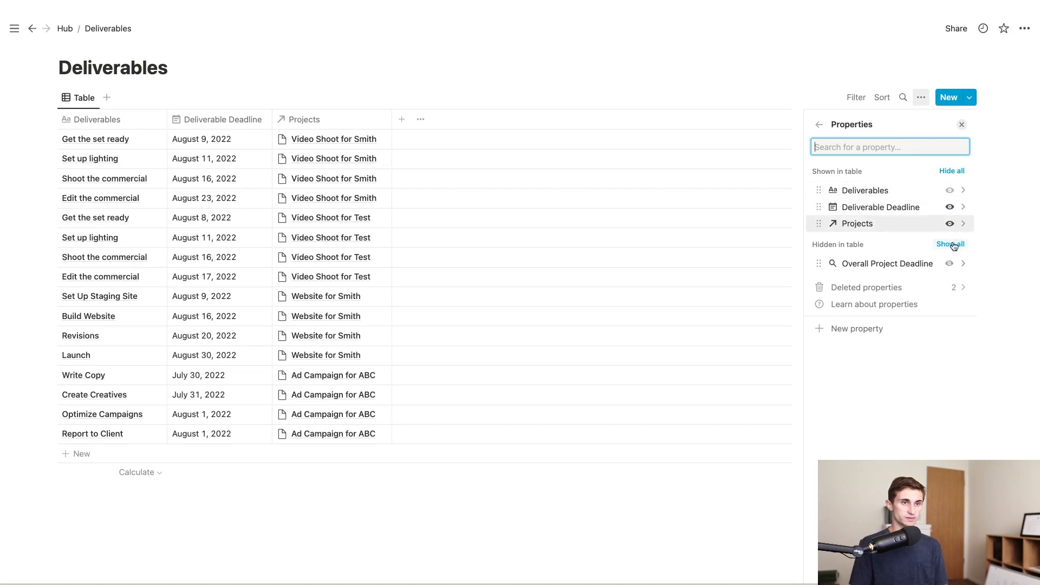
key("Escape")
Open the Wiki database from the Hub page and rename its title property as Wiki
left_click(65, 29)
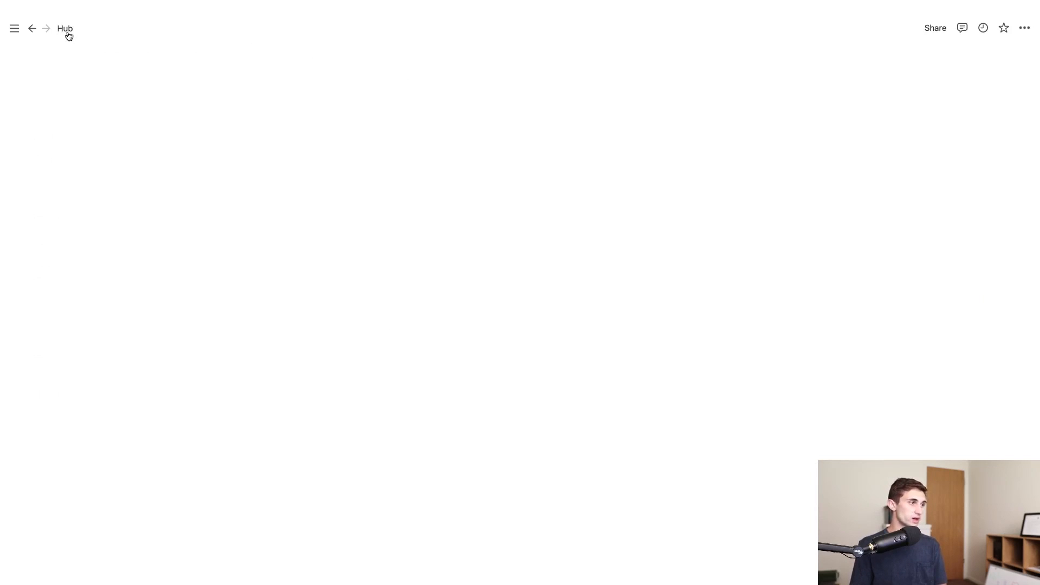
left_click(340, 205)
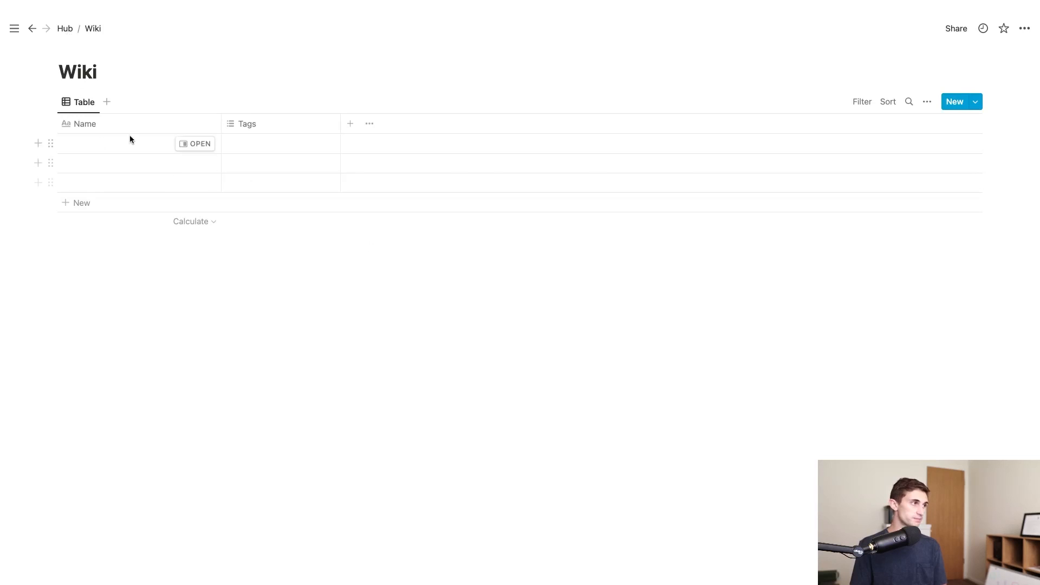
left_click(98, 128)
left_click(106, 146)
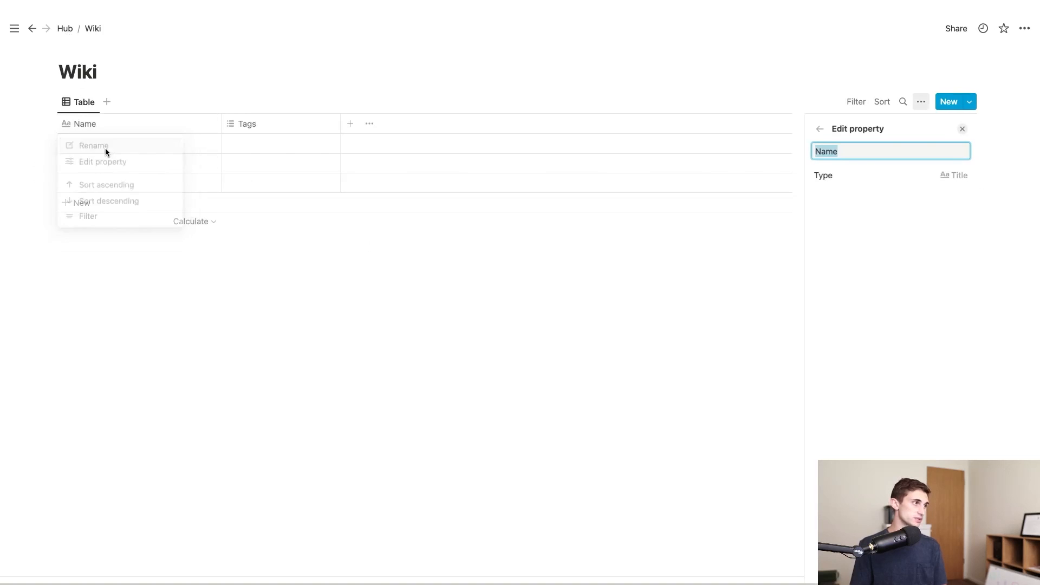
type("Wiki")
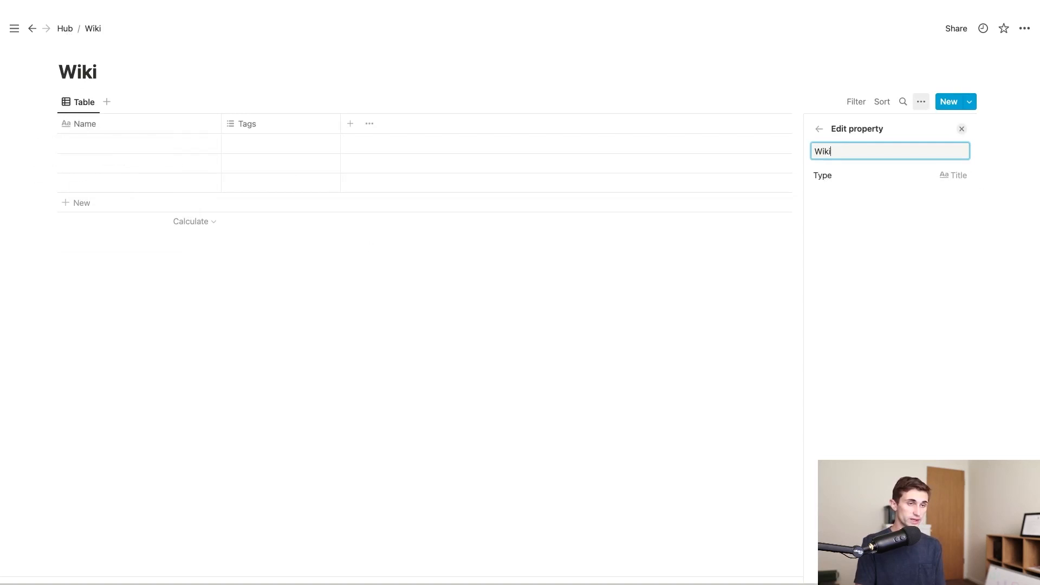
key("Escape")
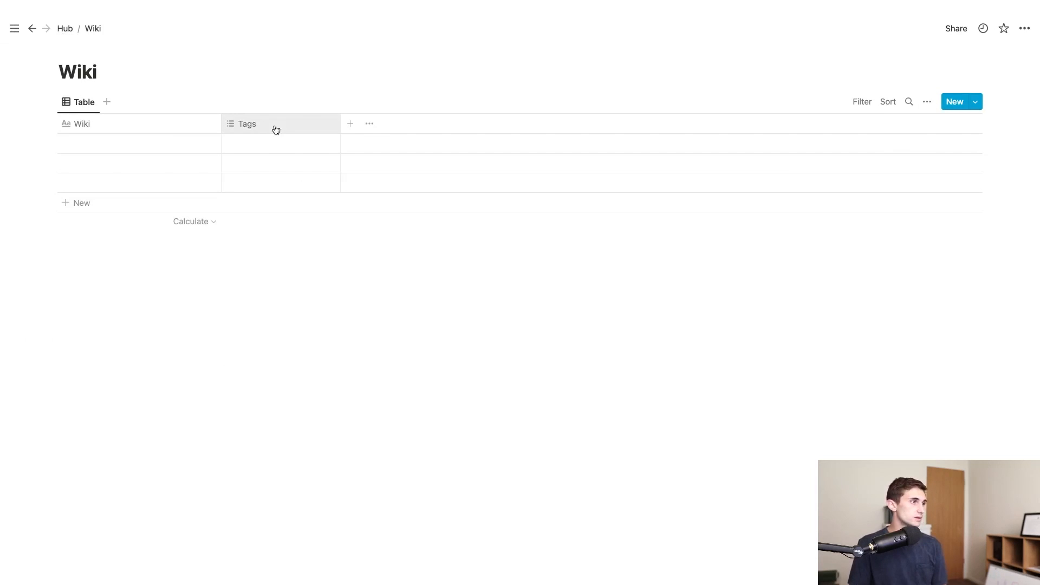
Delete the Tags property from the Wiki database
left_click(276, 128)
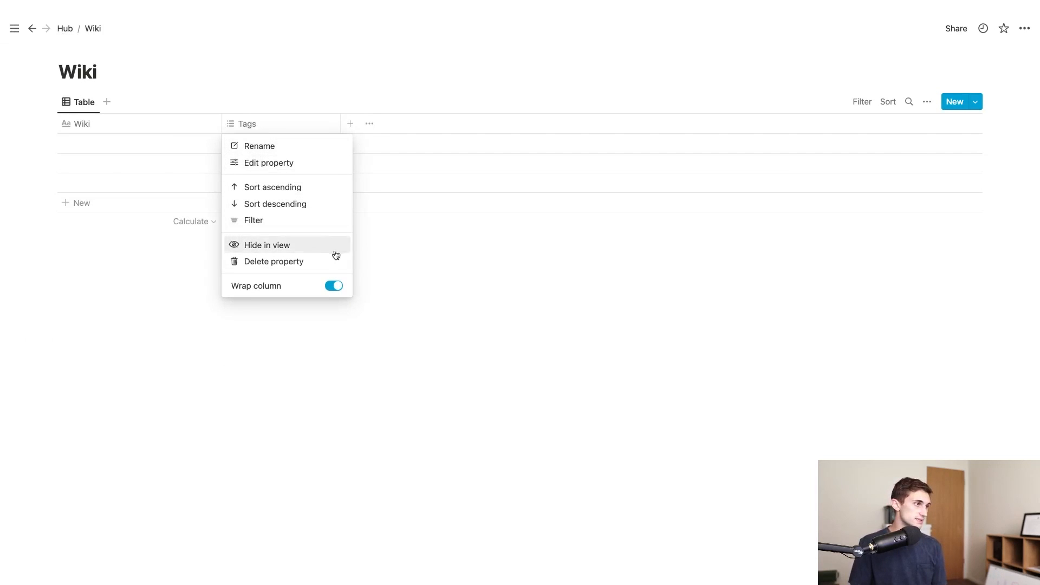
left_click(306, 263)
left_click(529, 318)
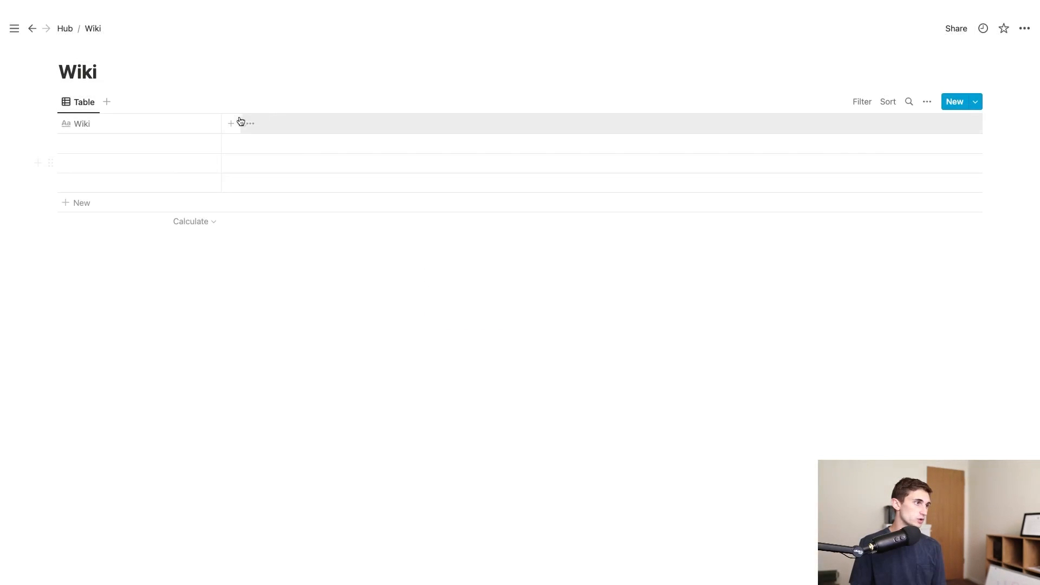
Narrow the title column of the Wiki table
left_click_drag(221, 123, 160, 123)
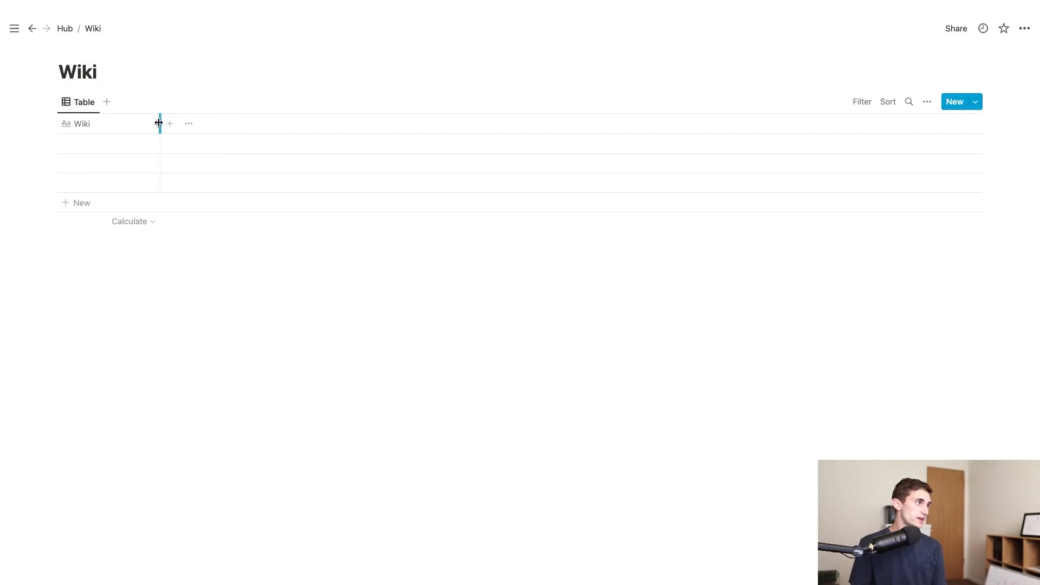
Open the Deliverables database from the Hub page and review the deliverable names that need how-to entries
left_click(65, 34)
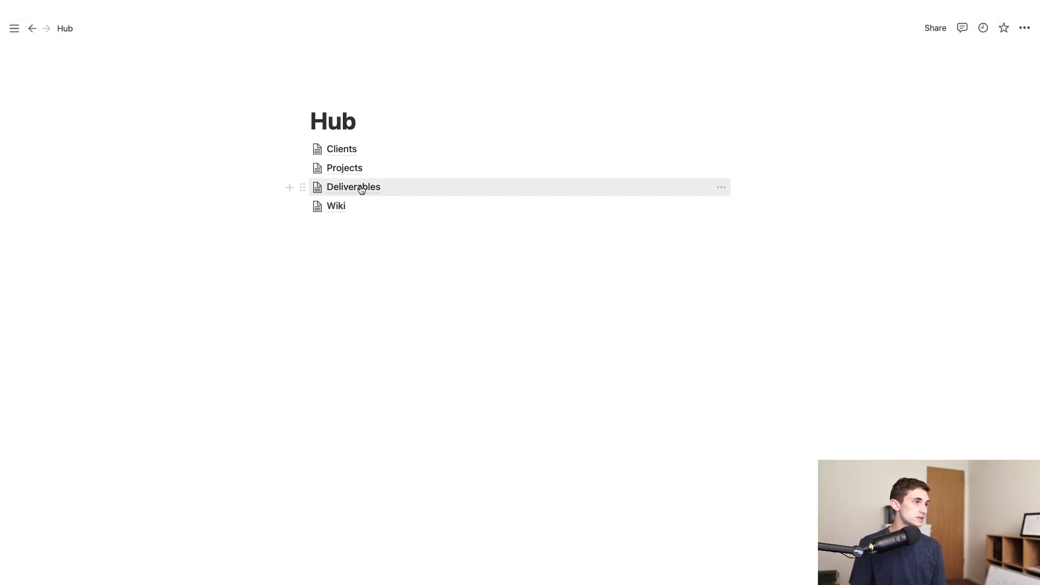
left_click(361, 188)
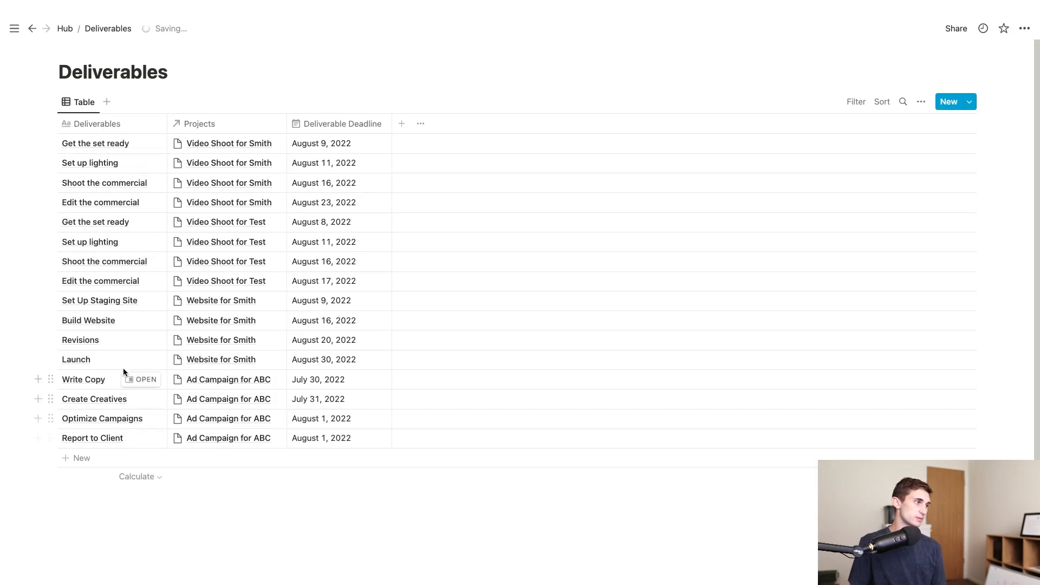
left_click(109, 150)
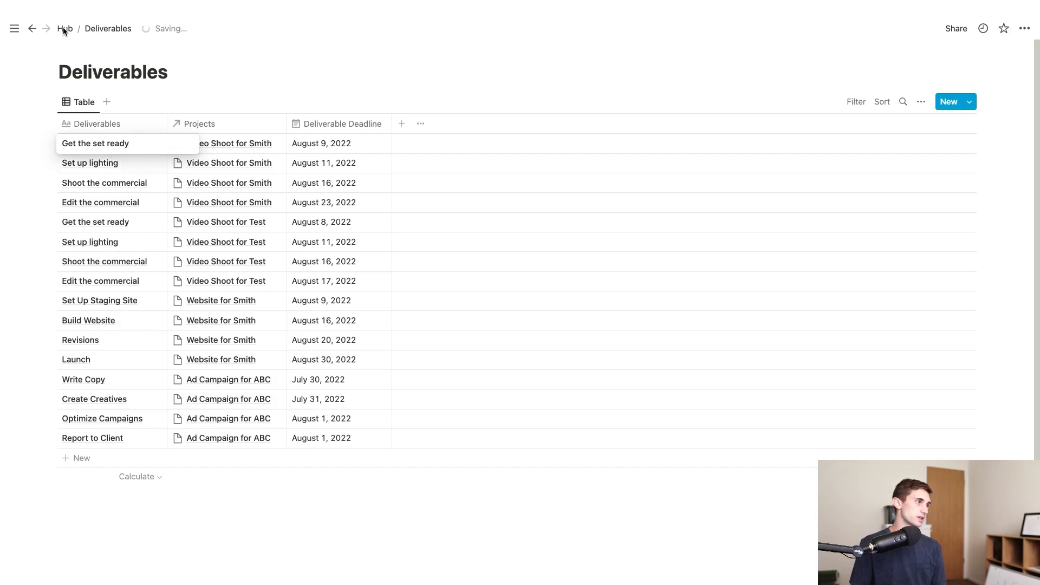
key("Escape")
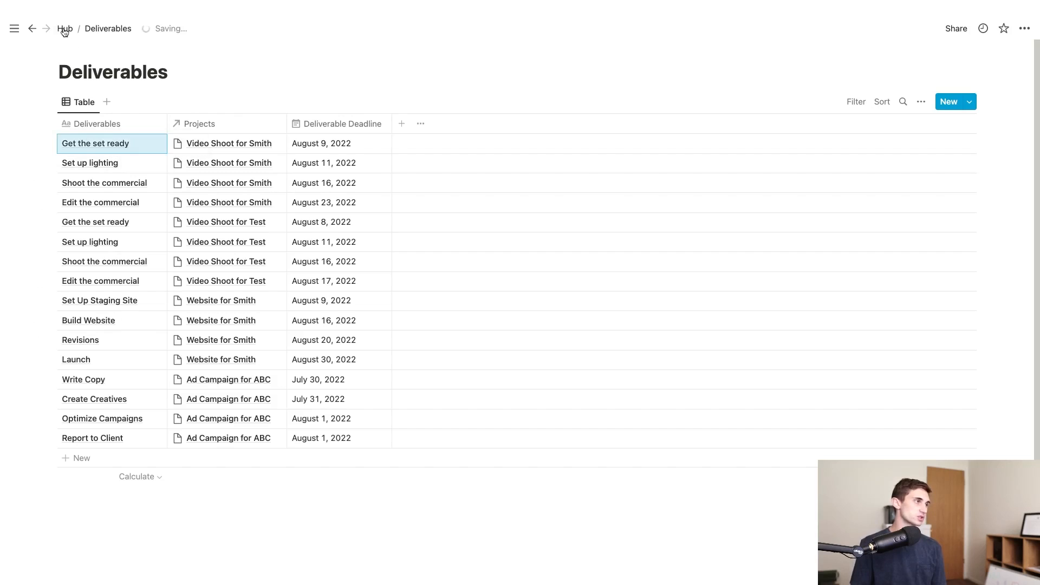
Return to the Wiki database and add the entries "How to get the set ready" and "How to set up lighting on set"
left_click(63, 29)
left_click(332, 207)
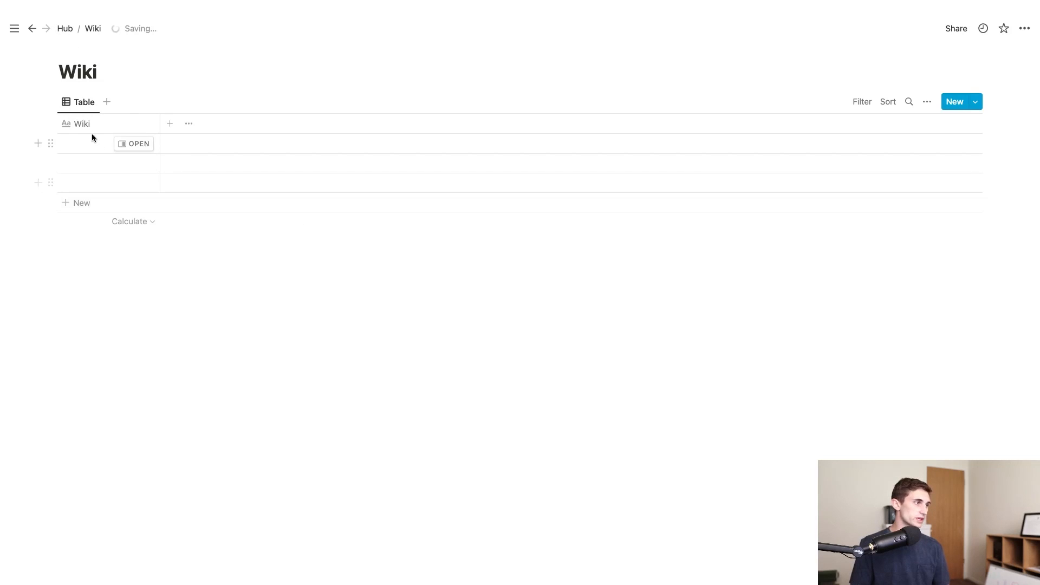
left_click(96, 144)
type("How")
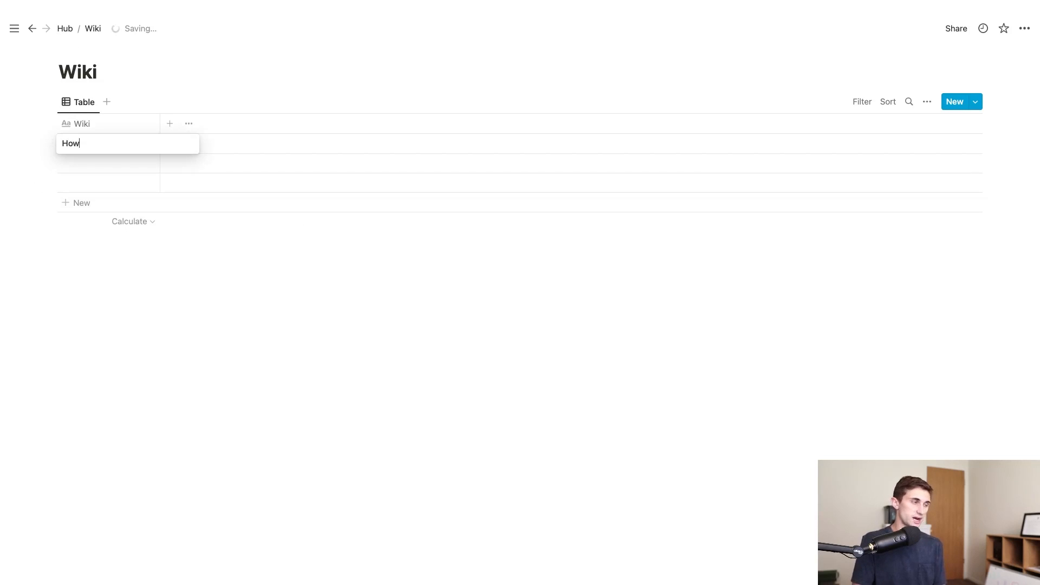
type(" to get the set ready")
key("Return")
type("How to")
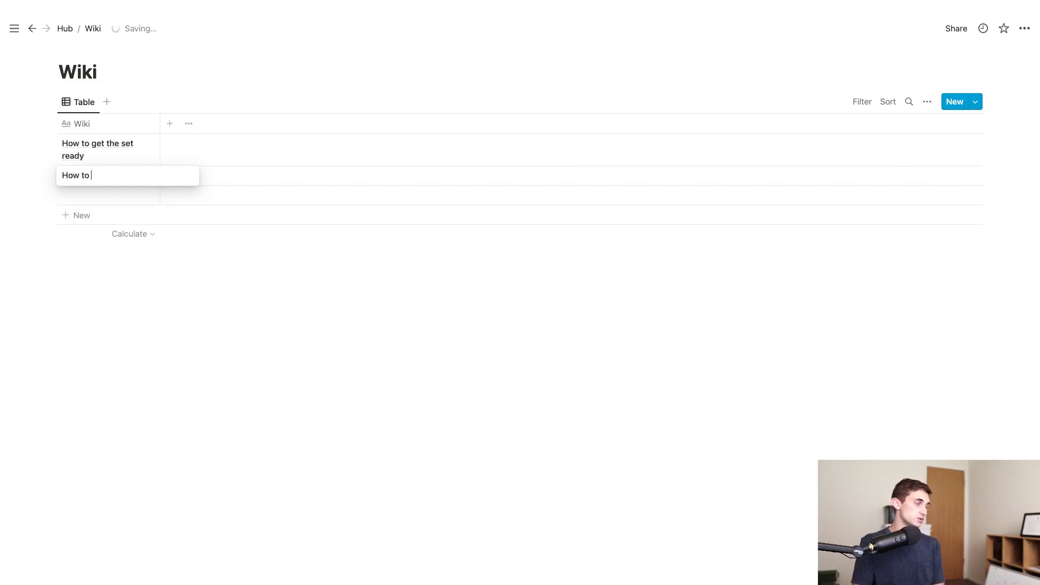
type(" set up lighting on set")
key("Return")
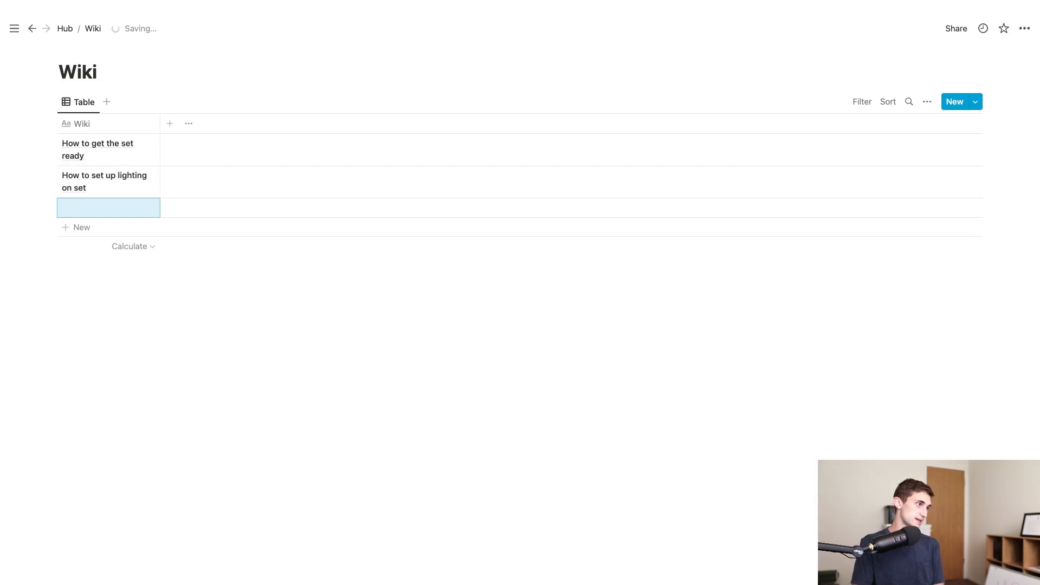
Add the Wiki entries "How to film a commercial" and "How to edit a commerical" below the lighting entry
type("How to f")
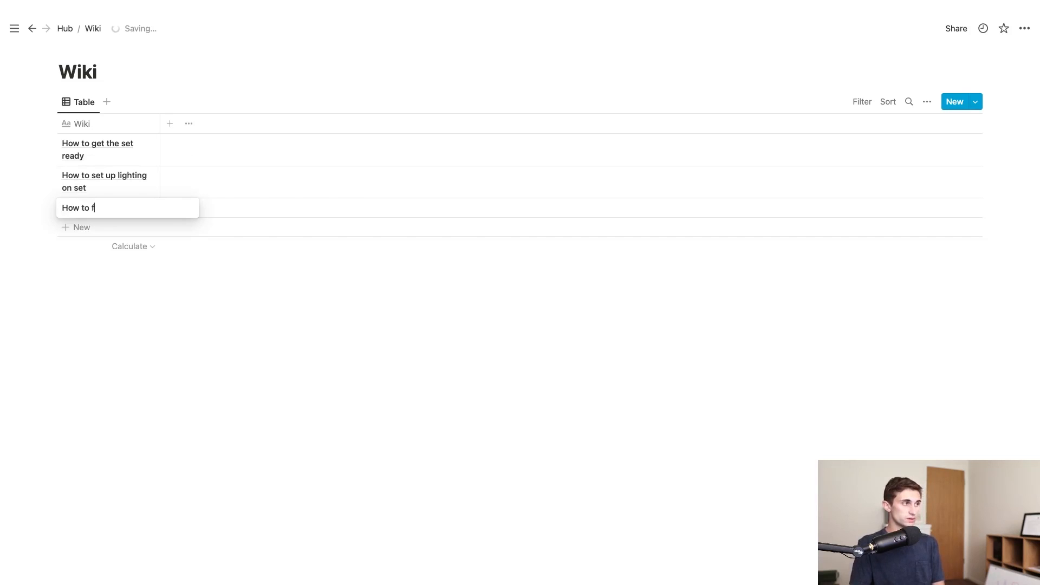
type("ilm a commercial")
key("Return")
key("Return")
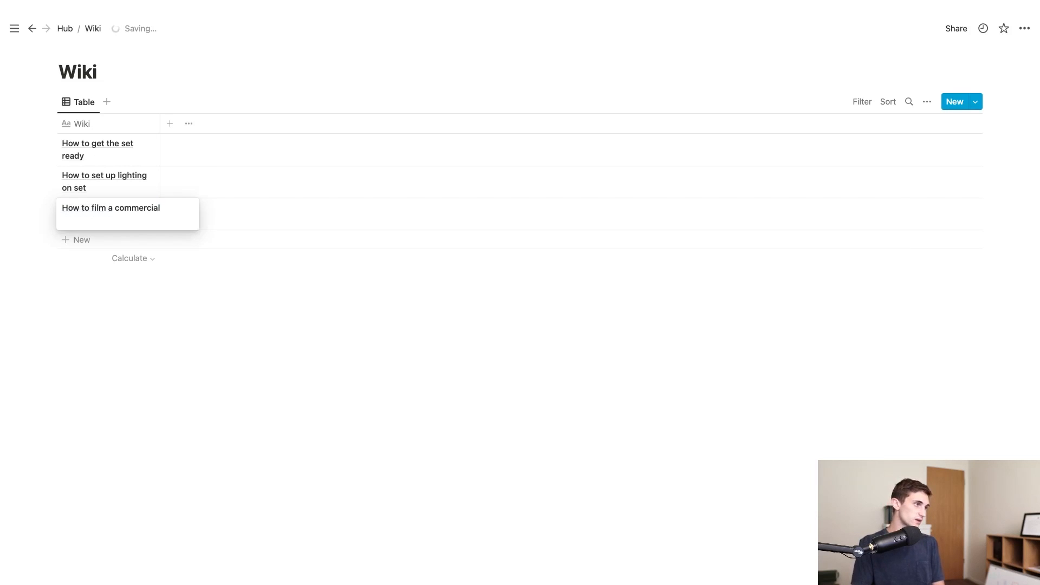
key("Escape")
left_click(122, 241)
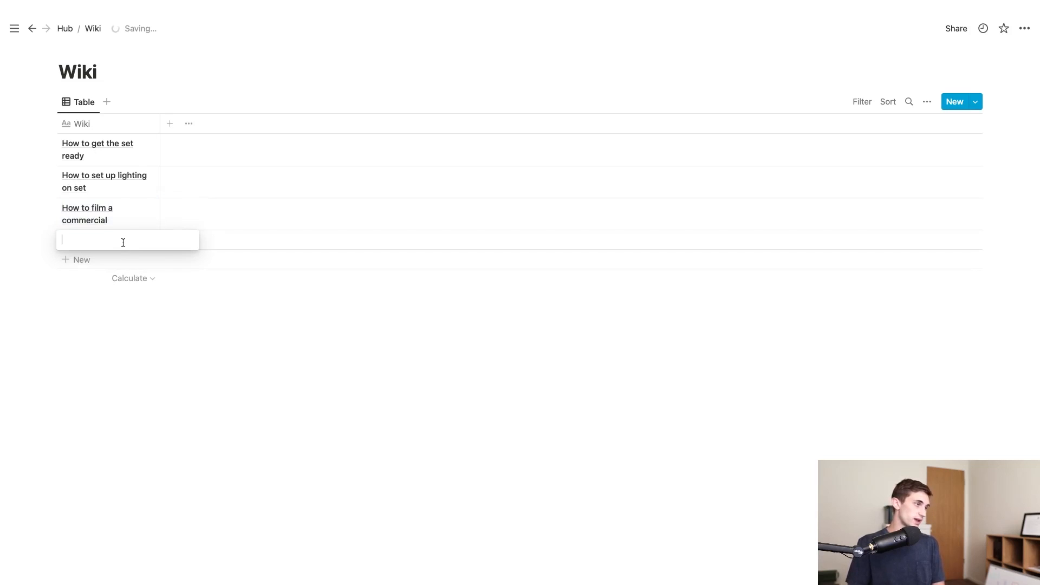
type("How to edi")
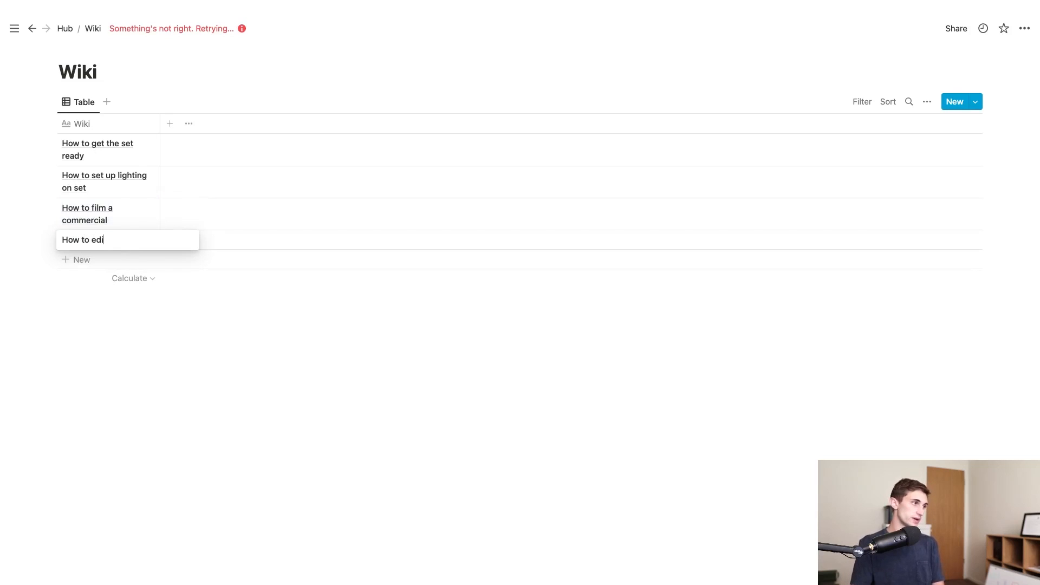
type("t a commerica")
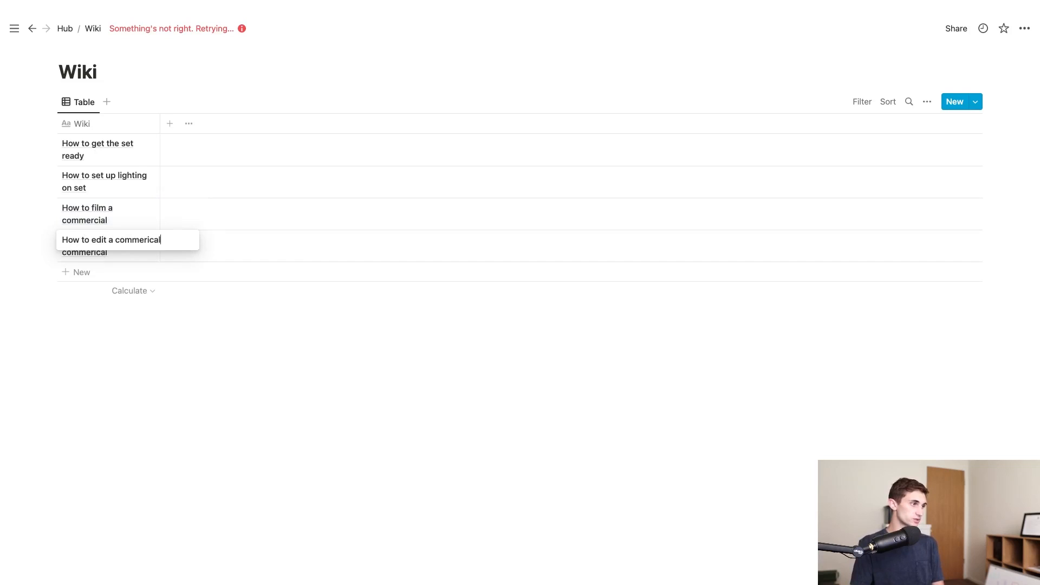
type("l")
key("Escape")
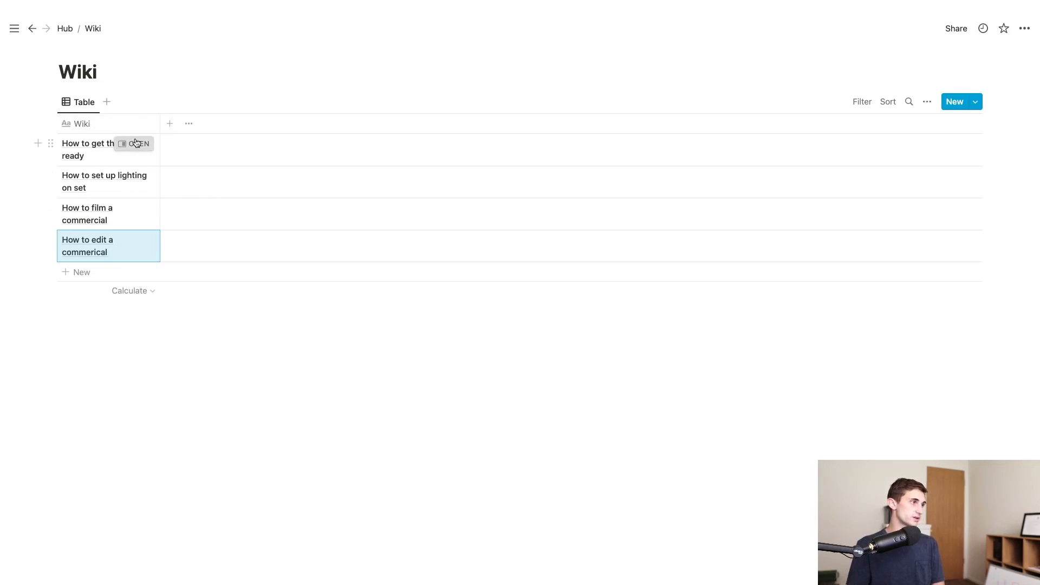
Open the "How to get the set ready" entry as a full page with an empty body
left_click(136, 144)
left_click(648, 170)
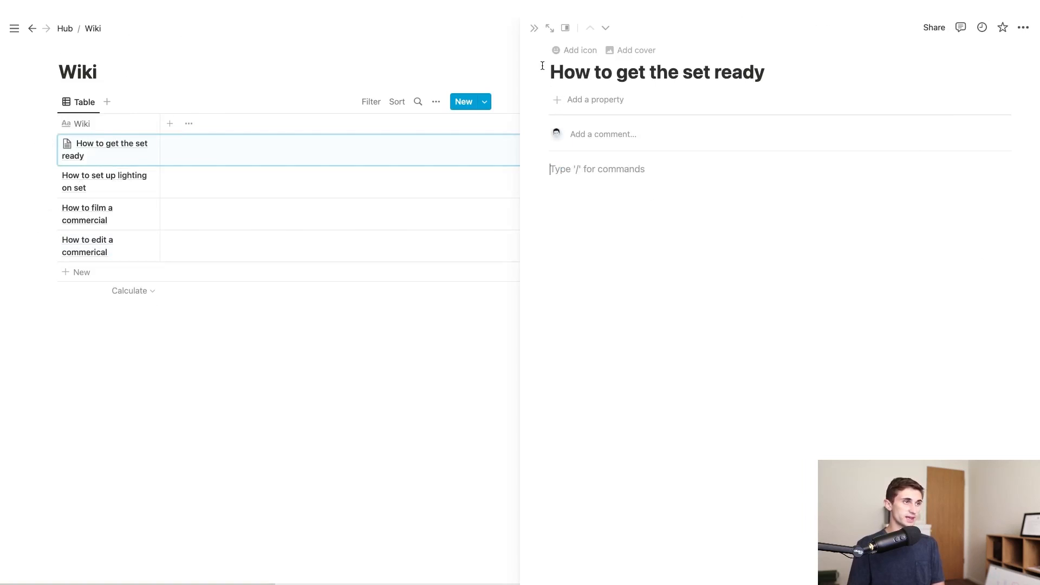
left_click(550, 28)
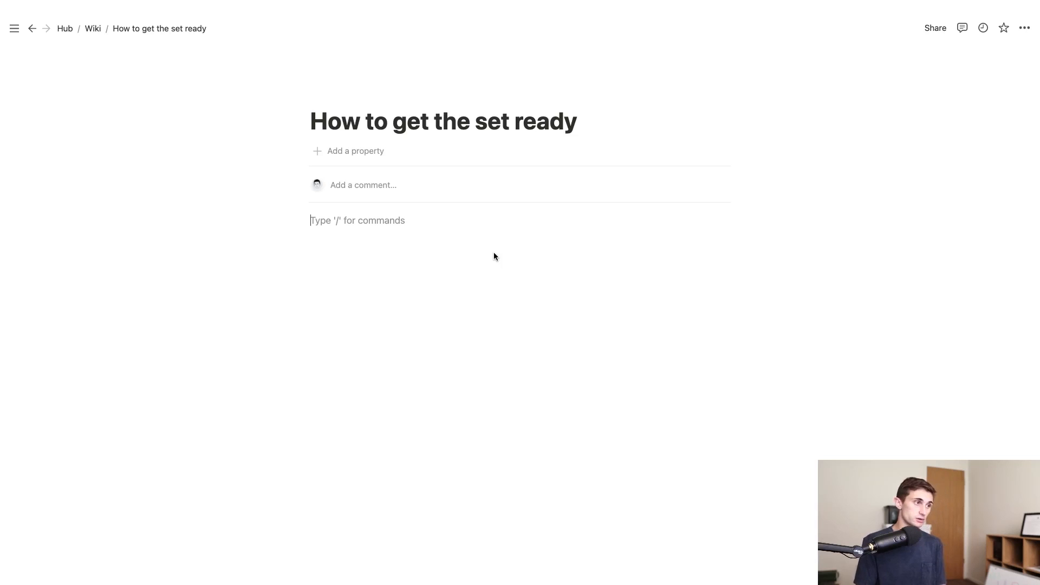
Try a Loom embed block in the page body and undo its insertion
type("/loom")
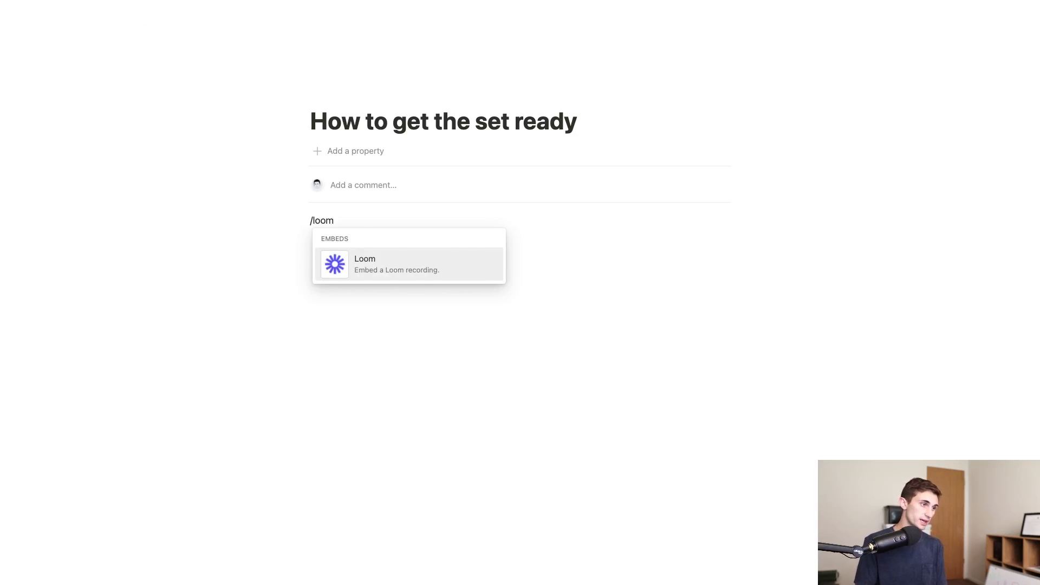
key("Return")
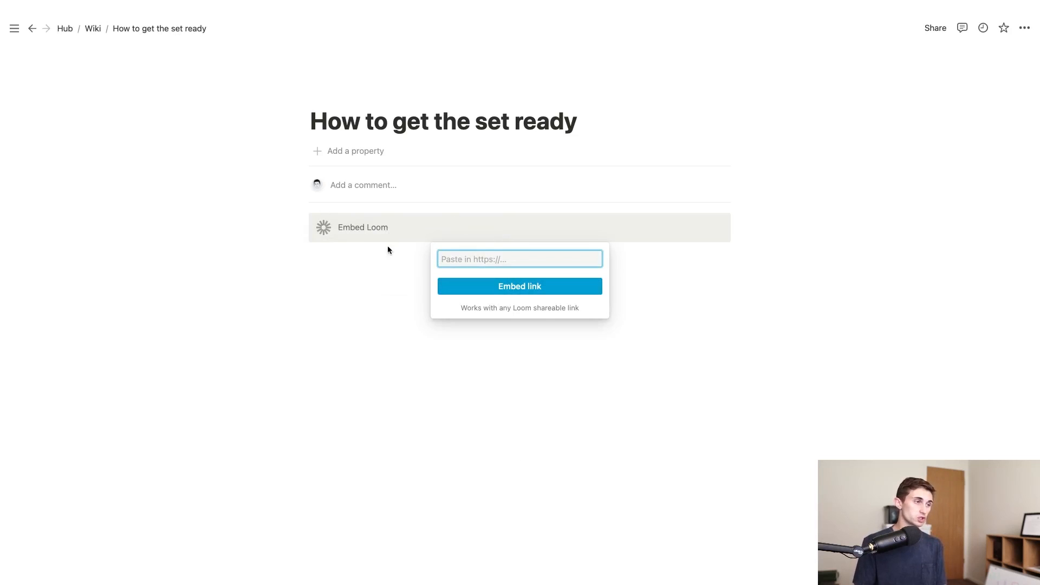
key("super+z")
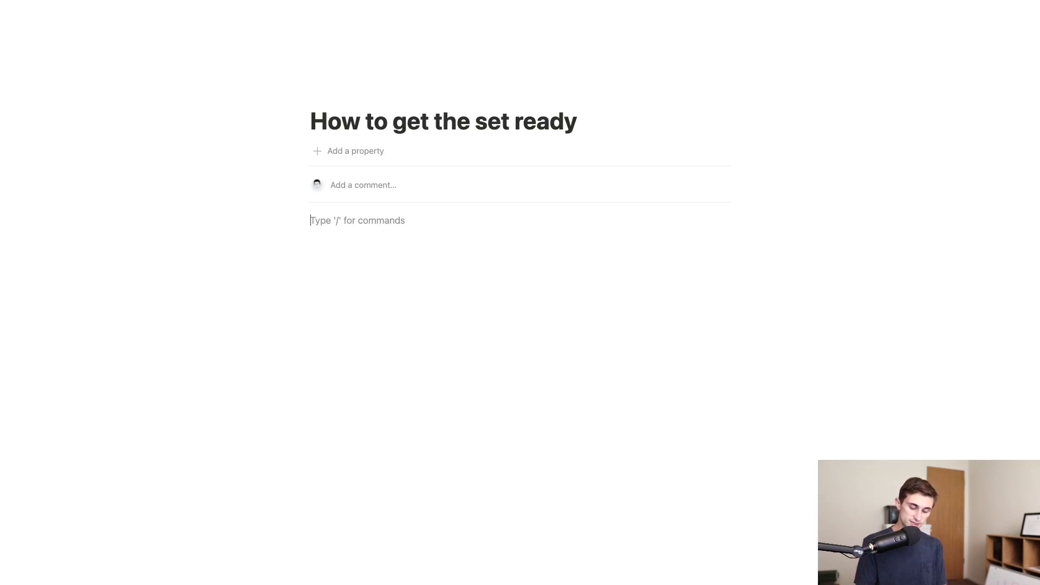
Insert a generic Embed block in the page body and leave its link empty
type("/embed")
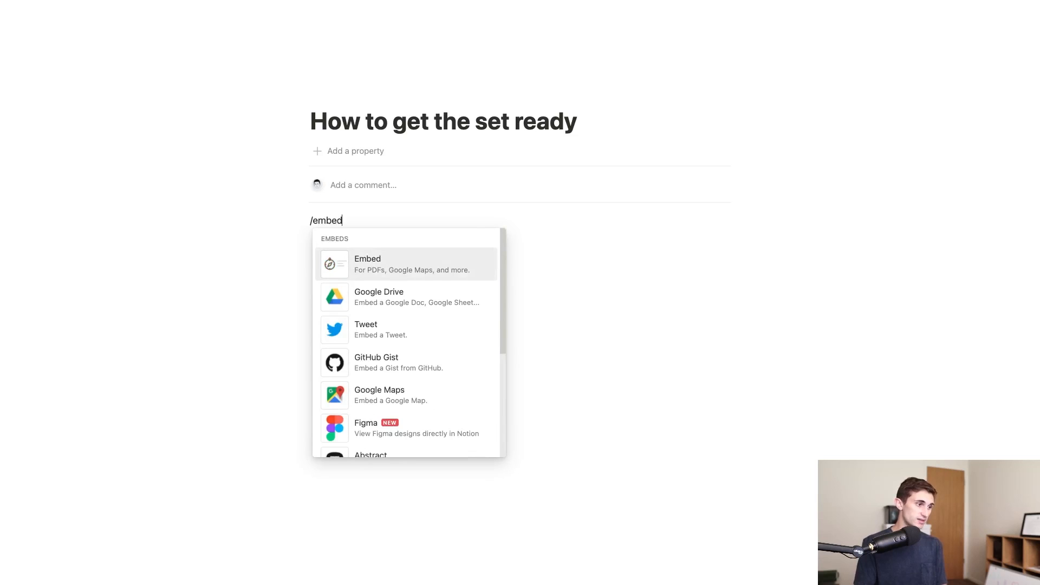
key("Return")
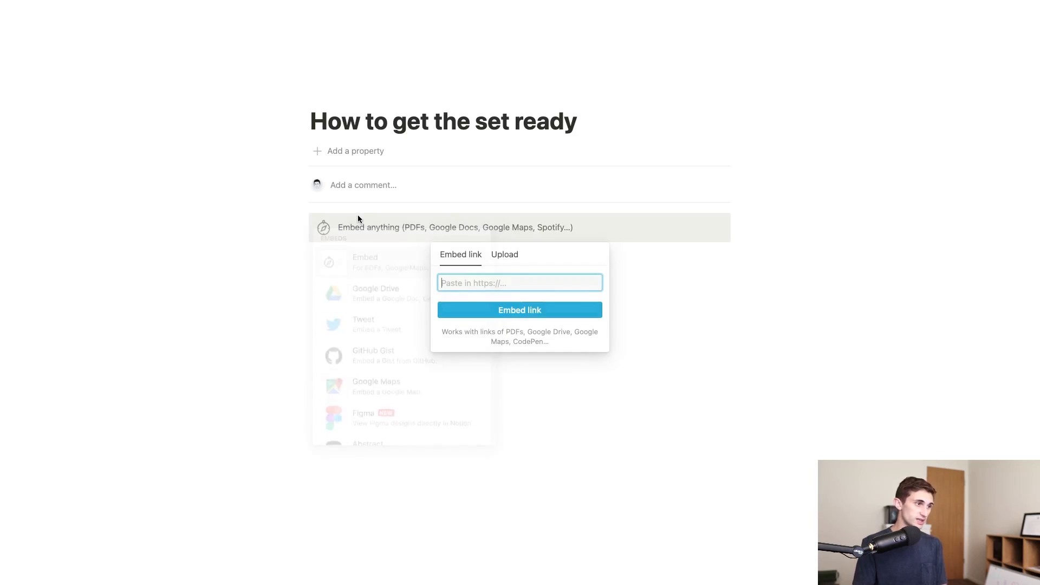
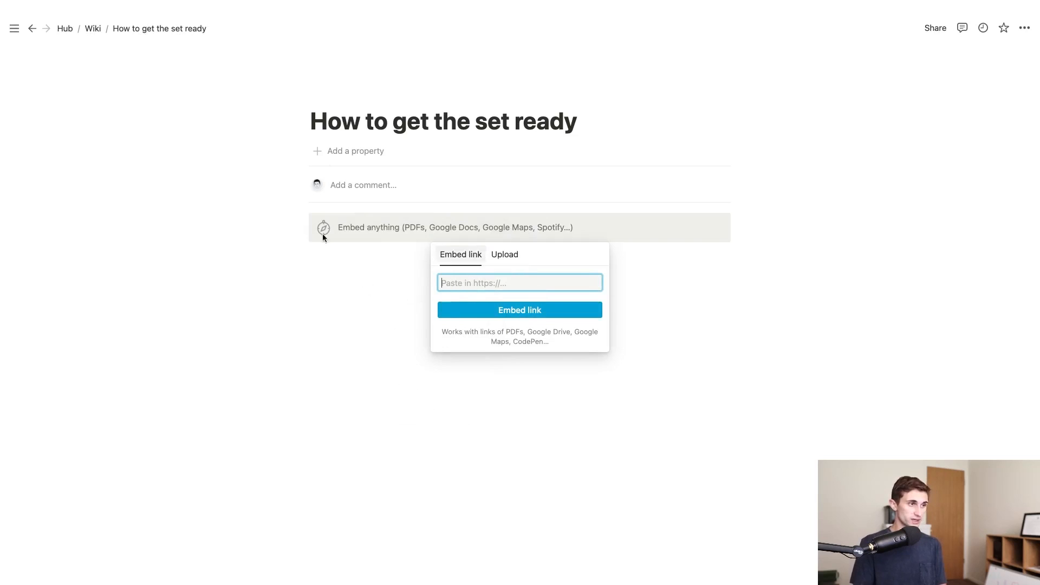
left_click(357, 267)
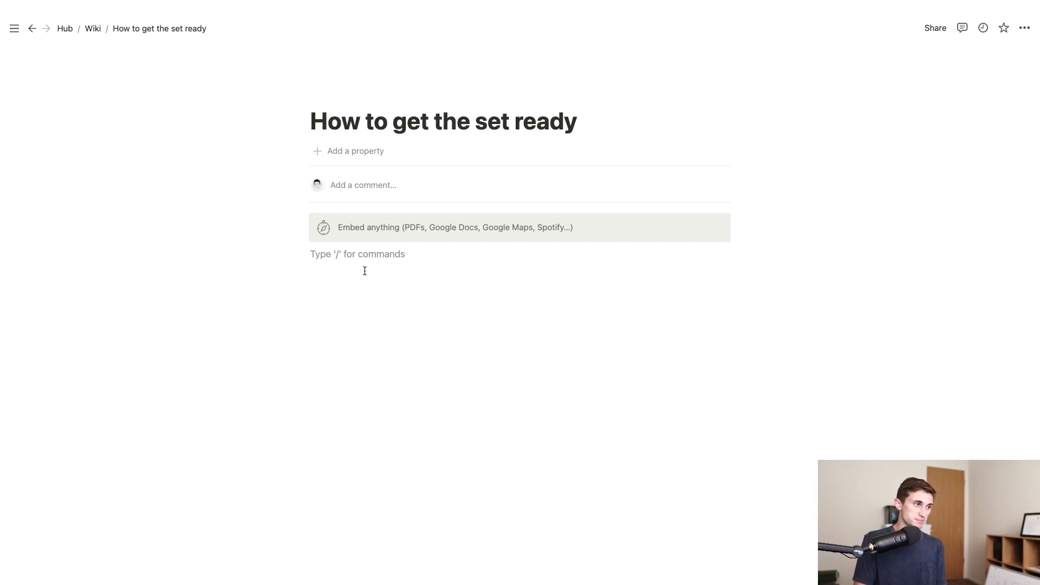
Write the lines "1.) Step 1", "2.) Step 2" and "3.) Step 3" below the embed block
type("1.)")
type(" Set")
key("Return")
type("2.) Ste")
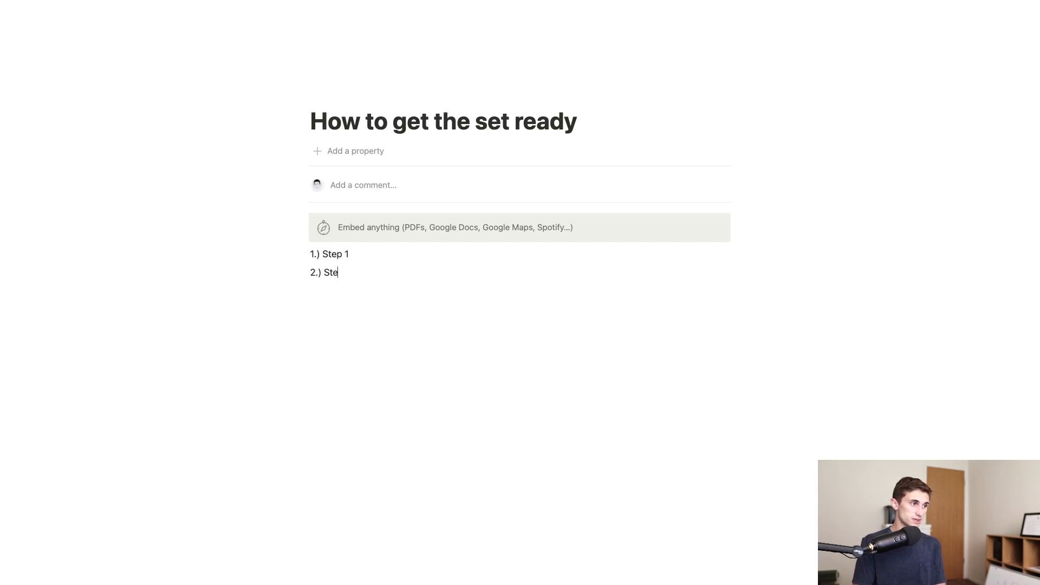
type("p 2")
key("Return")
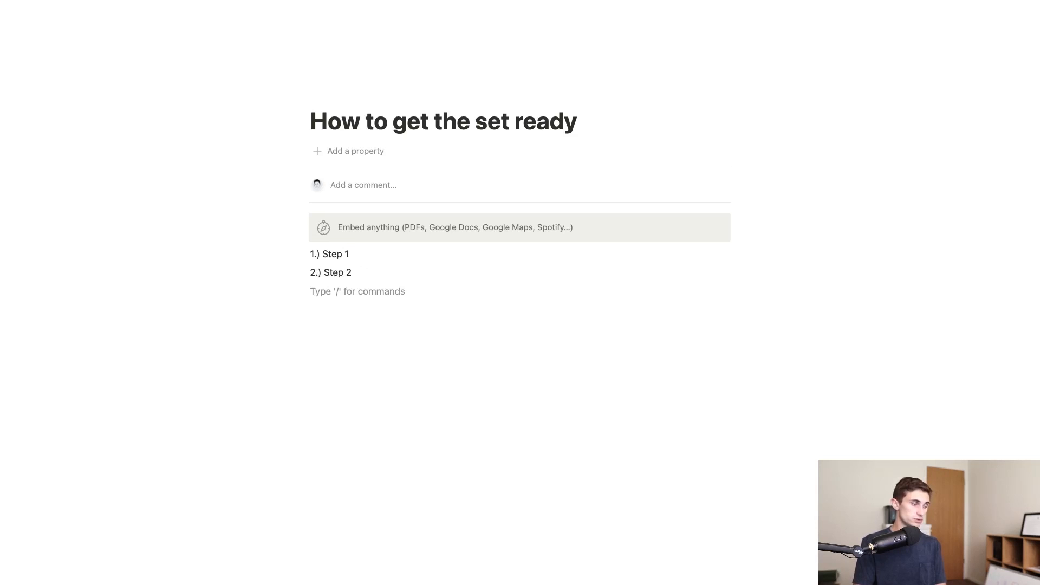
type("3.) Step 3")
Insert a 2 columns block below the Step 3 line
left_click(382, 311)
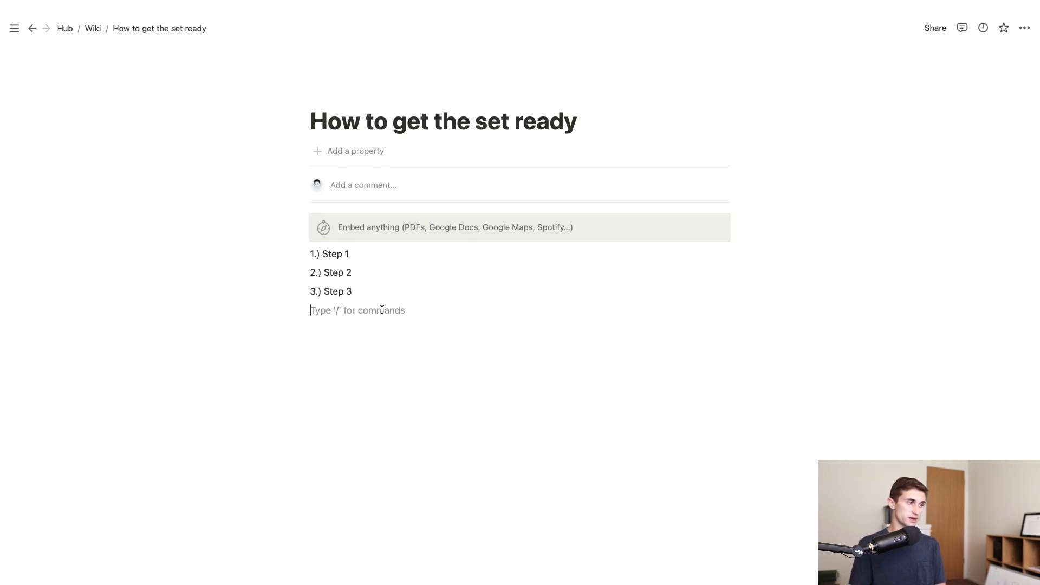
type("/colum")
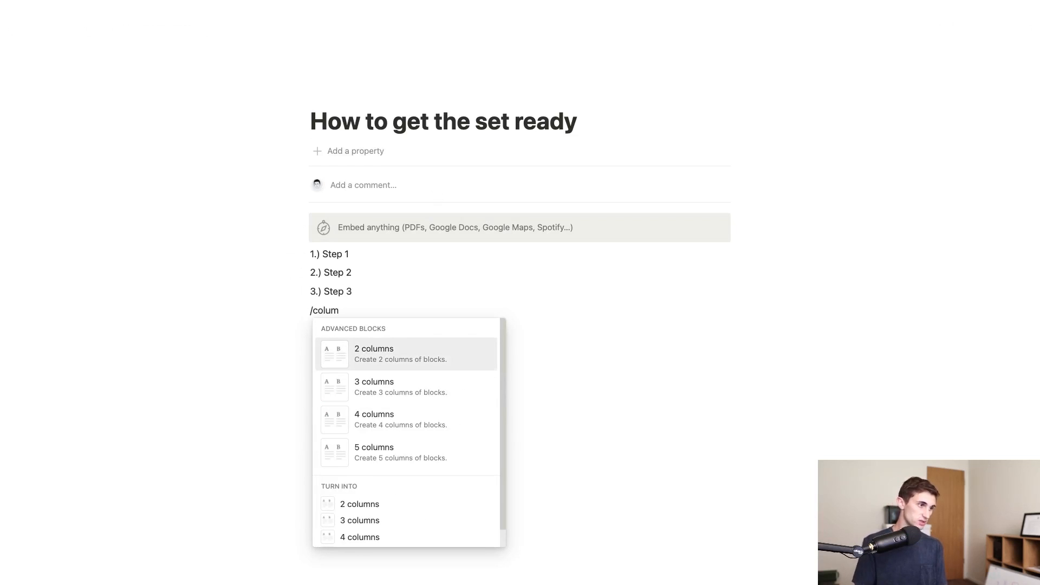
left_click(399, 356)
left_click(644, 329)
left_click(410, 327)
left_click(575, 320)
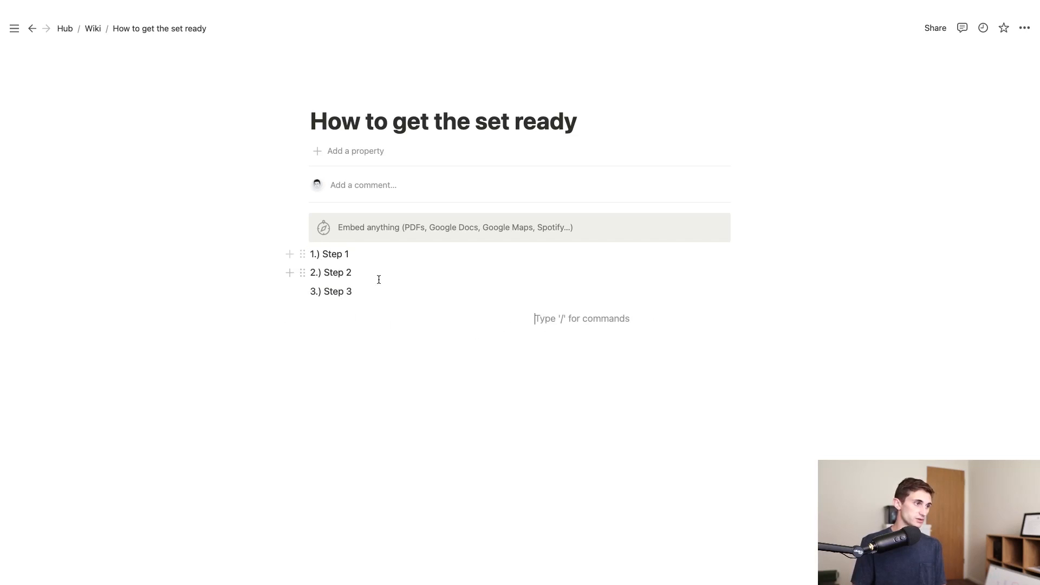
Move the three step lines into the second column and the embed block into the first column
left_click(302, 255)
left_click_drag(300, 257, 626, 319)
left_click_drag(303, 221, 350, 282)
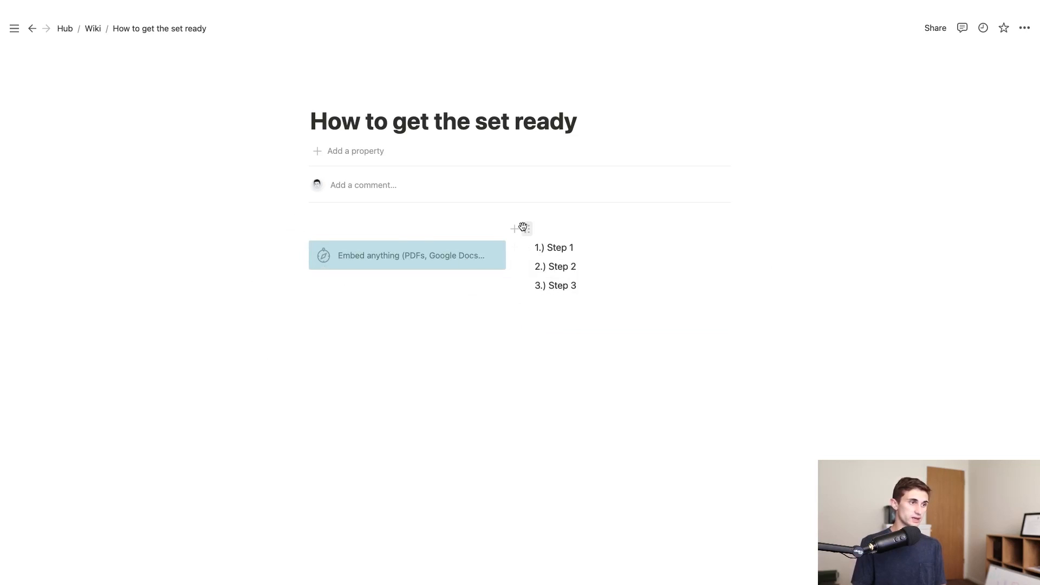
Widen the embed block's column so the step lines take up the narrower column
left_click_drag(520, 236, 605, 237)
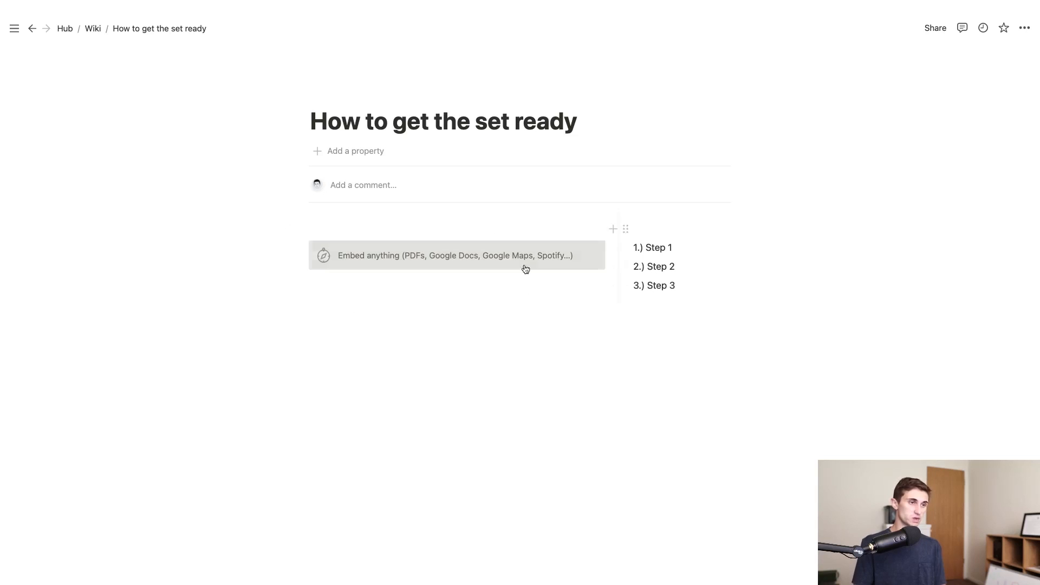
left_click_drag(635, 248, 629, 311)
left_click(745, 292)
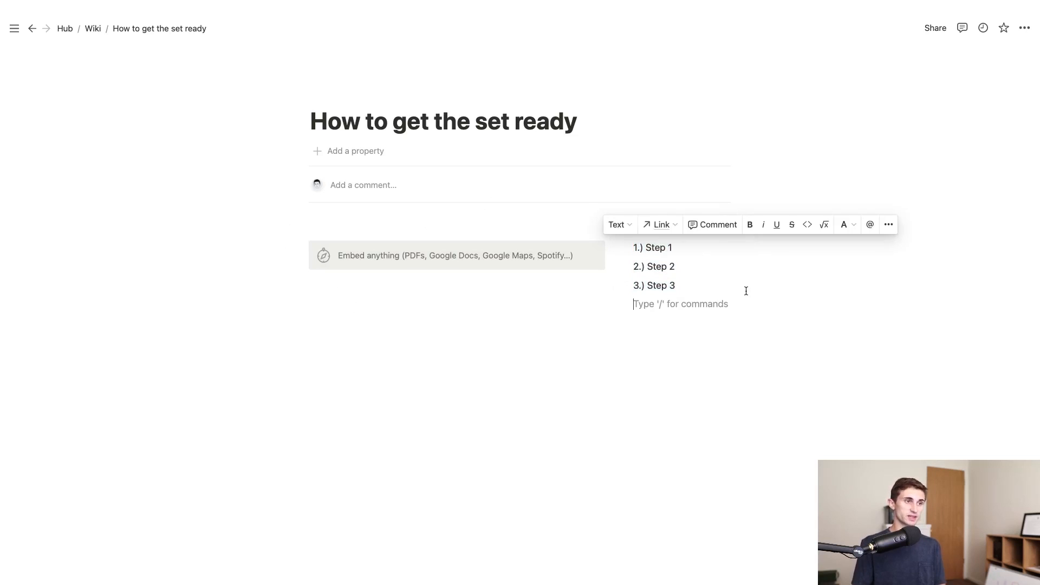
Set the page to full width and shift the column divider to give the step lines more room
left_click(1025, 31)
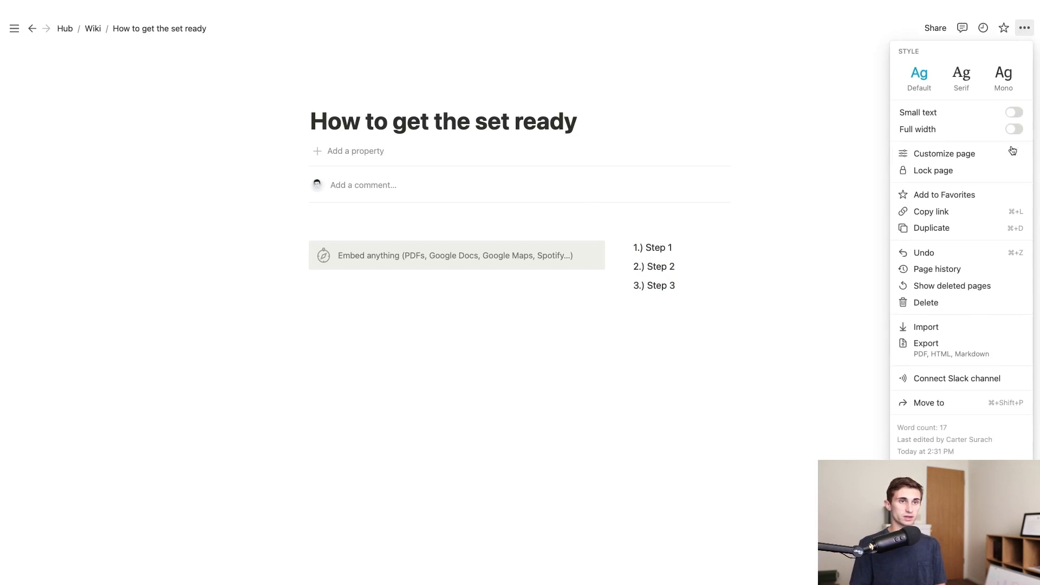
left_click(1014, 129)
left_click(646, 173)
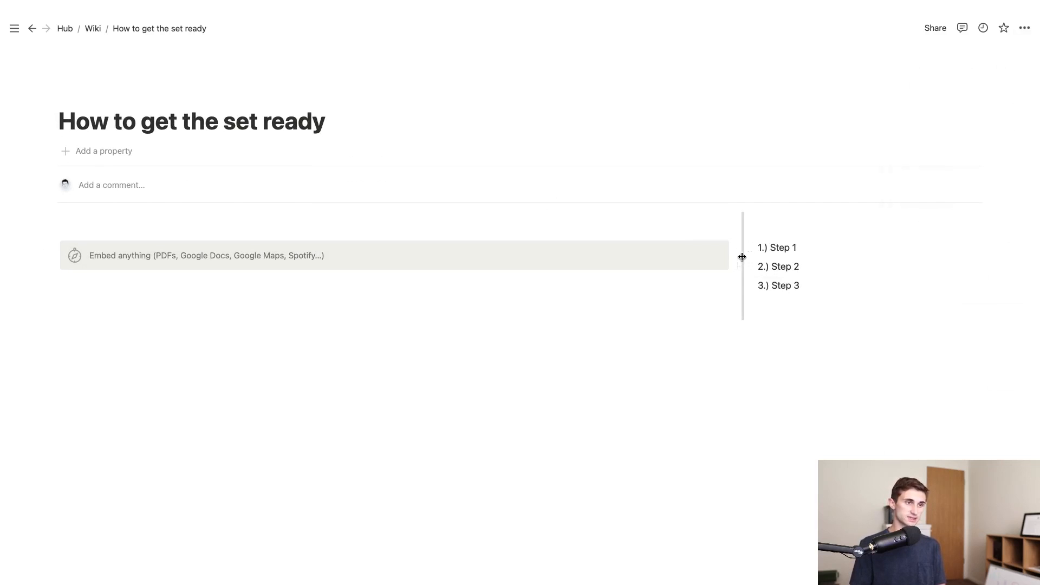
left_click_drag(741, 262, 695, 260)
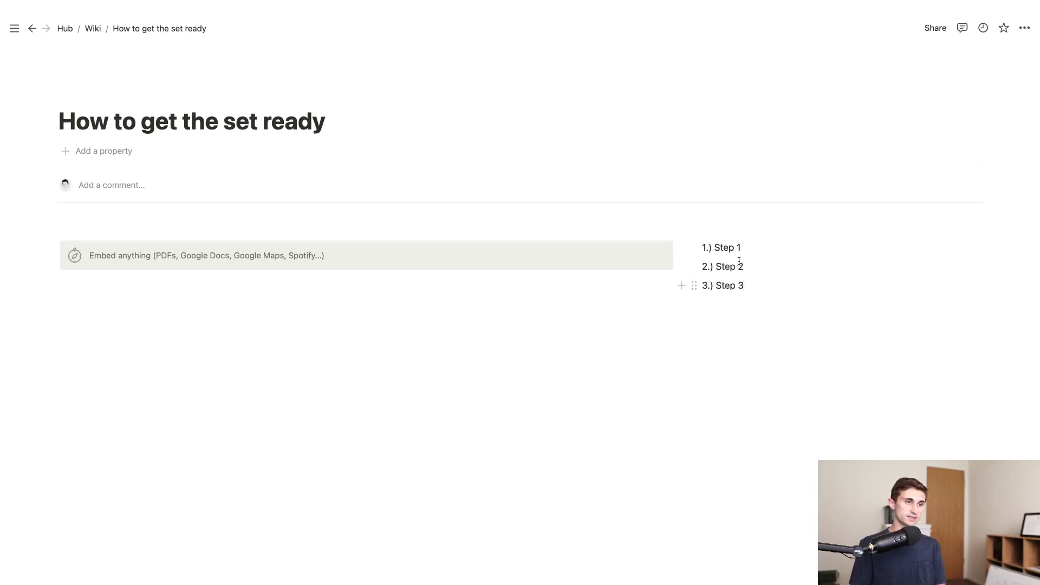
Insert a callout block above the Step 1 line in the second column and title it "Steps"
left_click(702, 246)
key("Return")
left_click(767, 242)
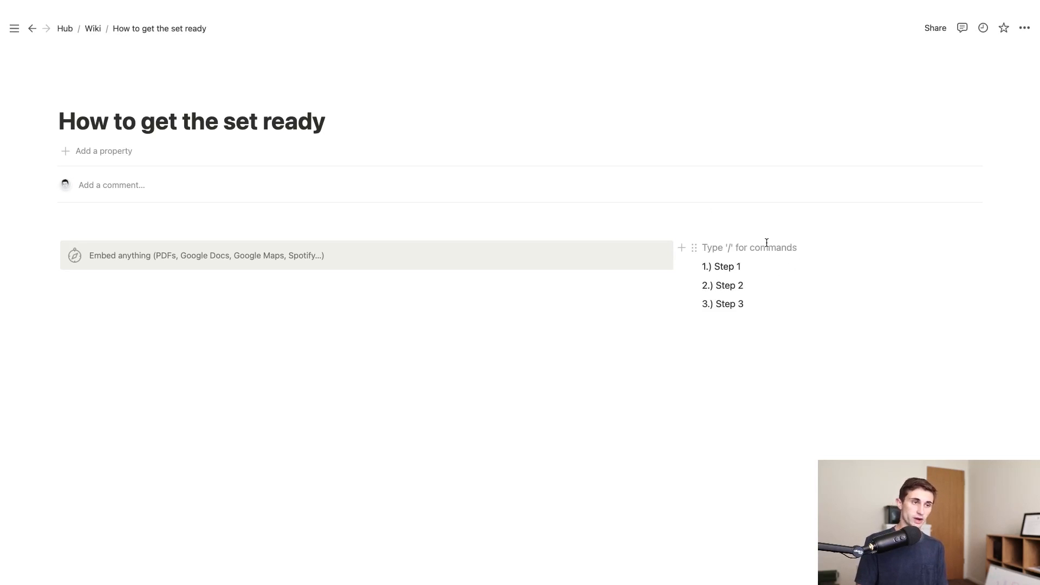
type("/")
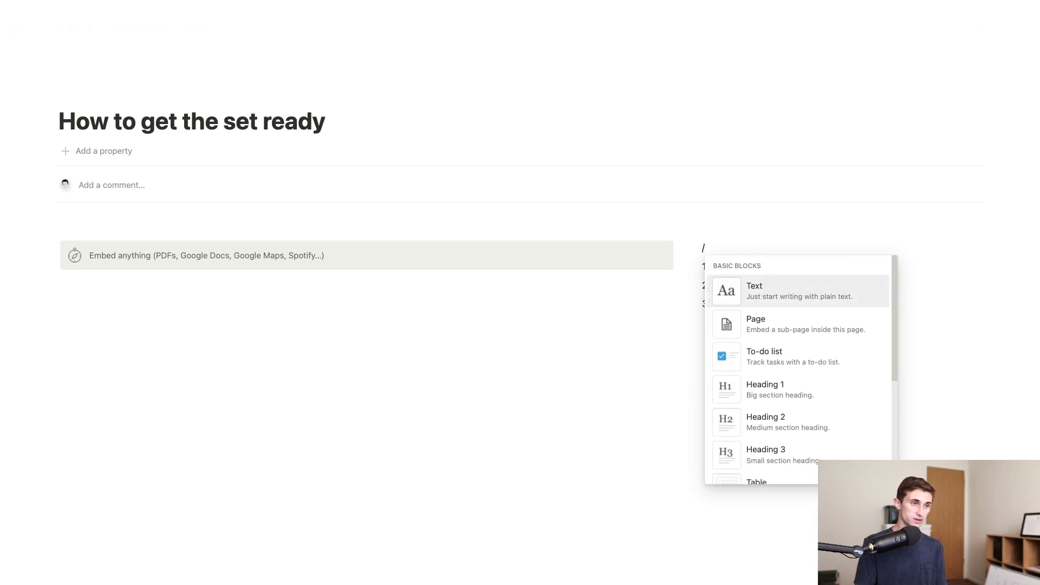
type("call")
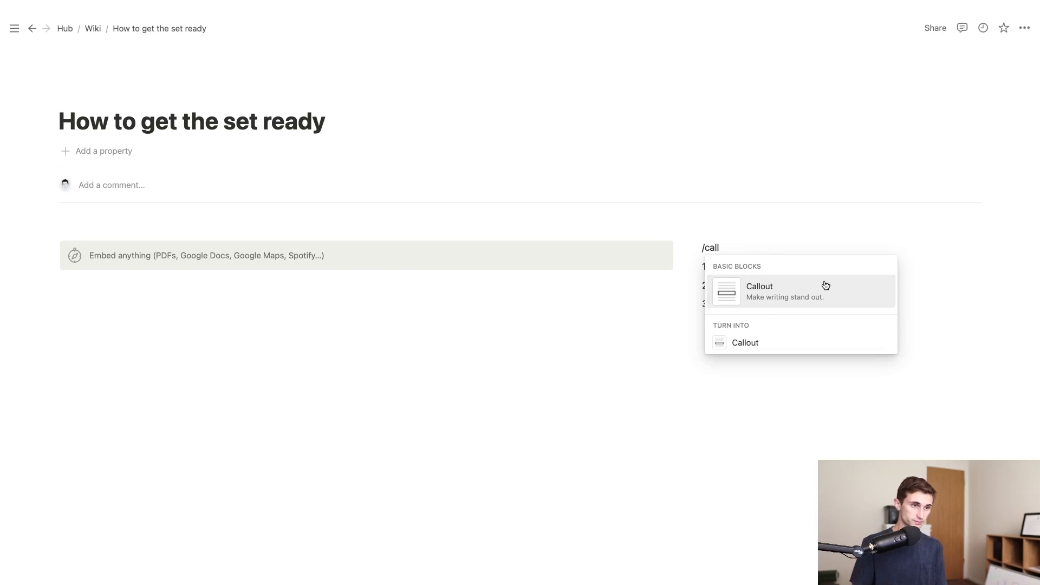
left_click(824, 285)
type("Steps")
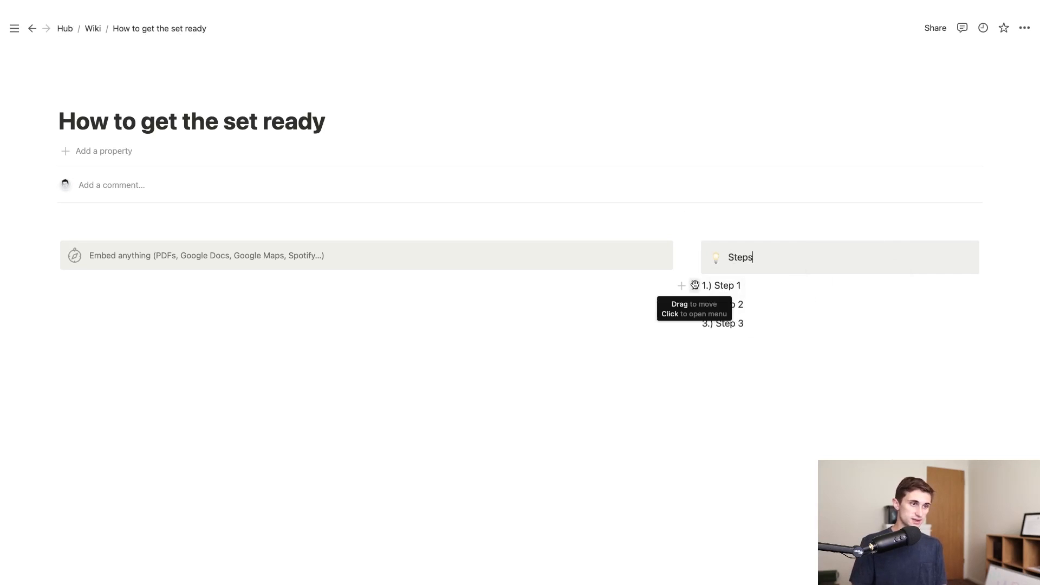
Move the Step 1, Step 2 and Step 3 lines into the Steps callout, in order below its title
left_click_drag(694, 285, 750, 265)
left_click_drag(693, 306, 753, 284)
left_click_drag(696, 323, 740, 283)
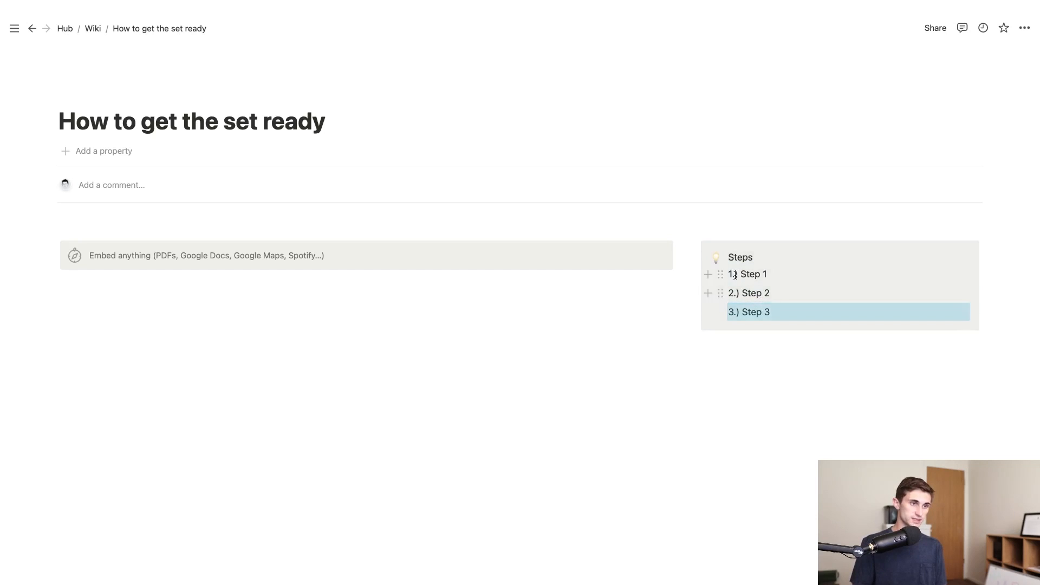
Set the Steps callout's text color to Yellow
left_click(694, 250)
mouse_move(609, 326)
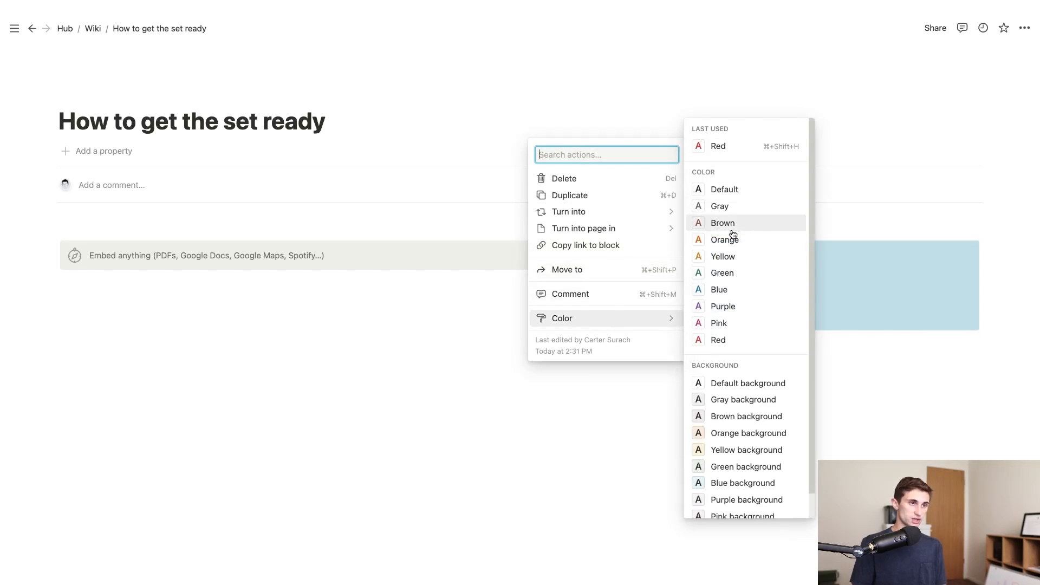
left_click(724, 257)
left_click(780, 364)
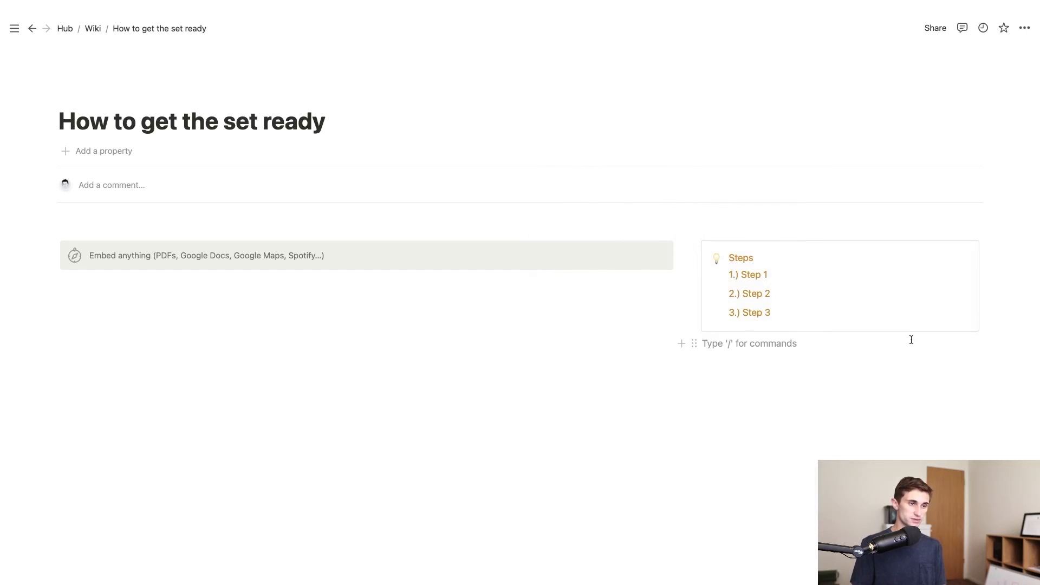
Open the background color choices for the Steps callout
left_click(694, 250)
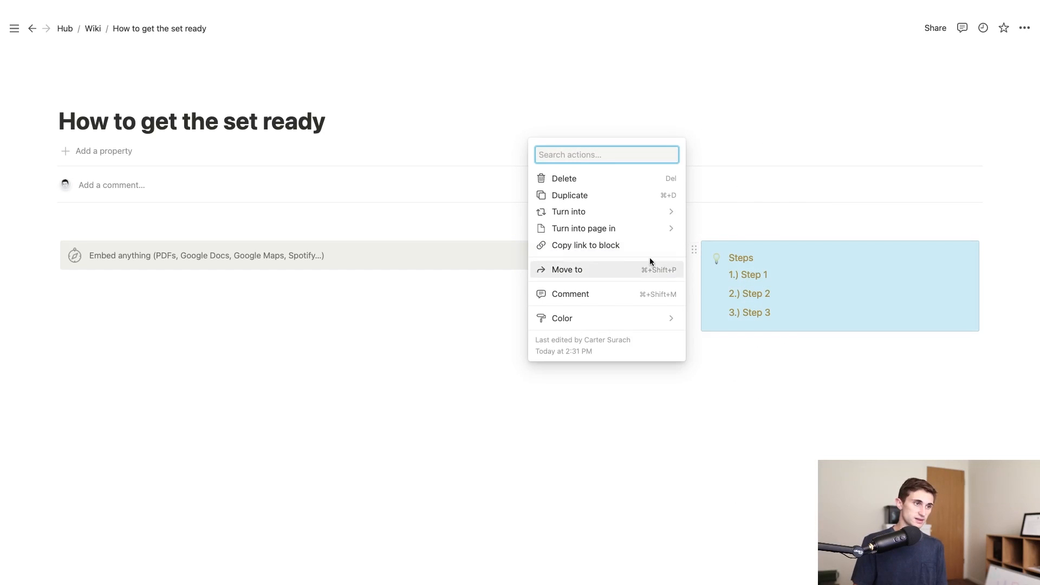
mouse_move(653, 322)
scroll(778, 379, "down", 1)
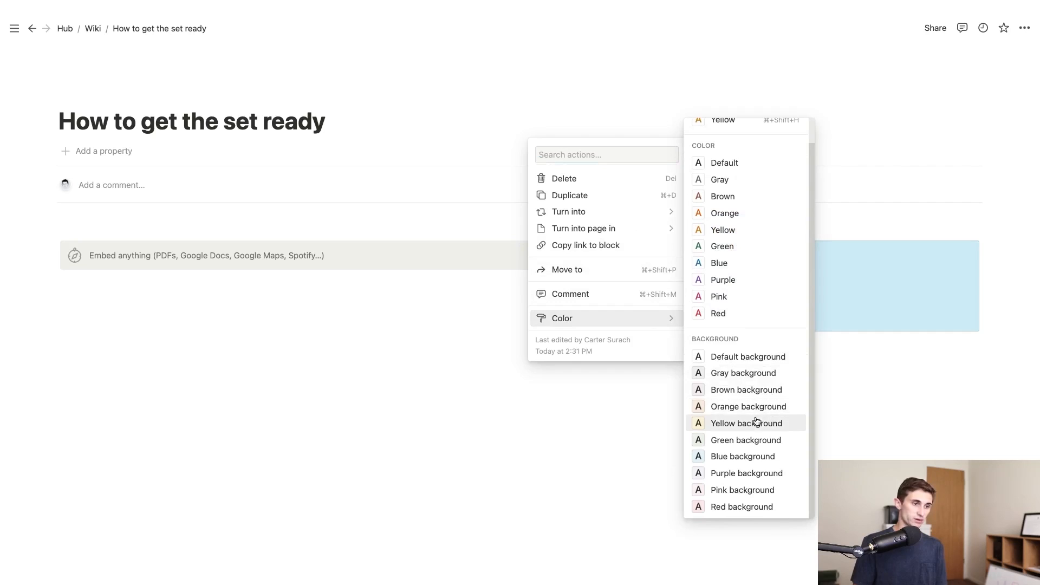
Give the Steps callout a yellow background and make its "Steps" heading bold
left_click(755, 421)
left_click(775, 353)
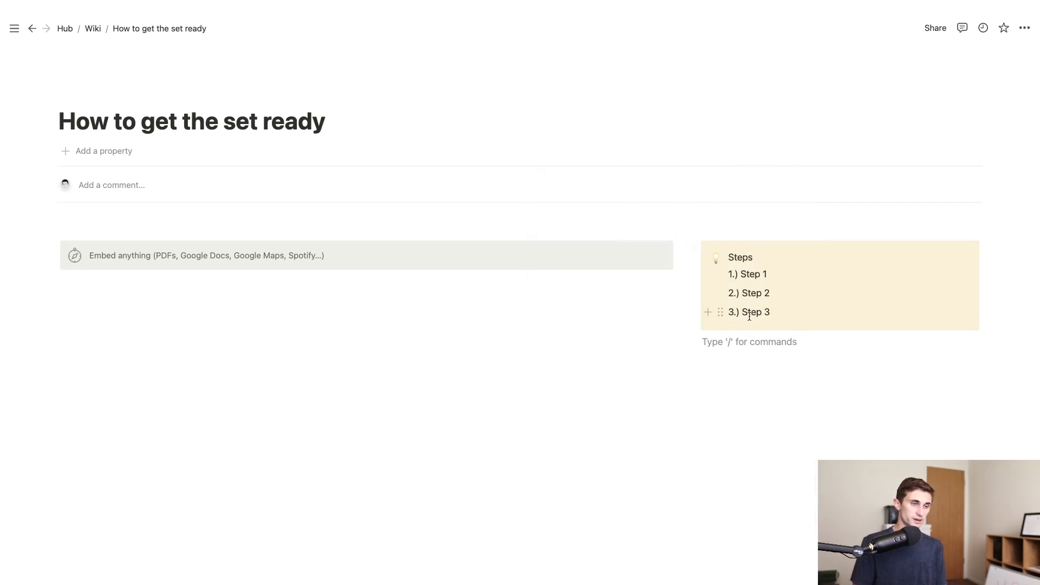
left_click_drag(726, 258, 767, 258)
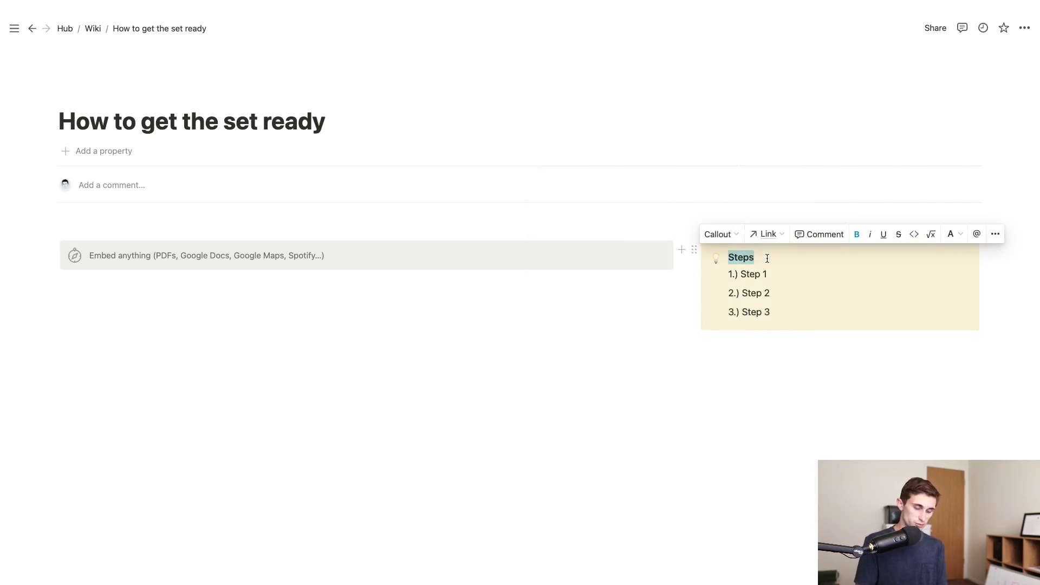
left_click(772, 371)
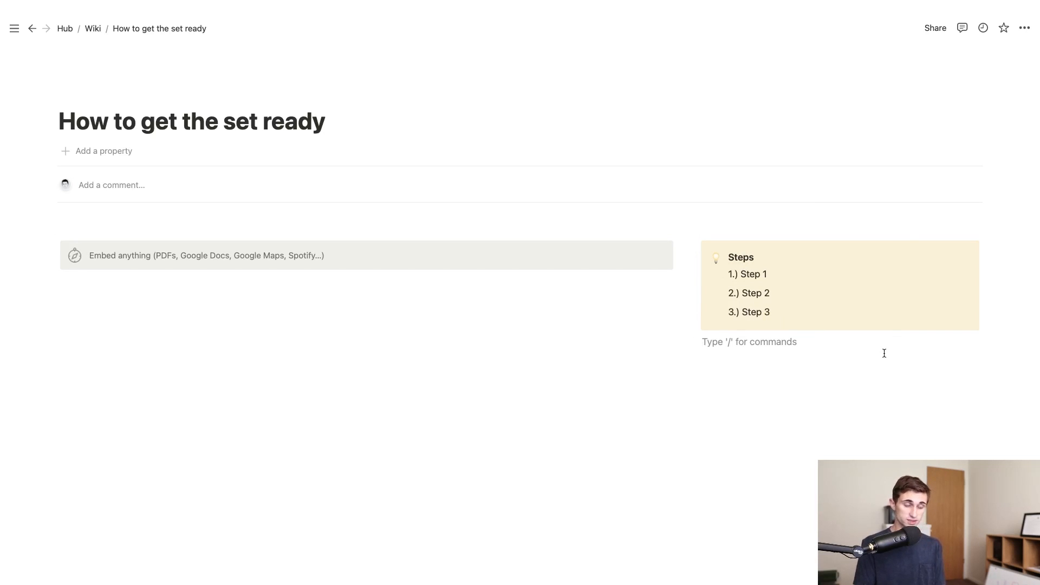
Add a callout below the Steps callout with the bold heading "Resources"
type("/cal")
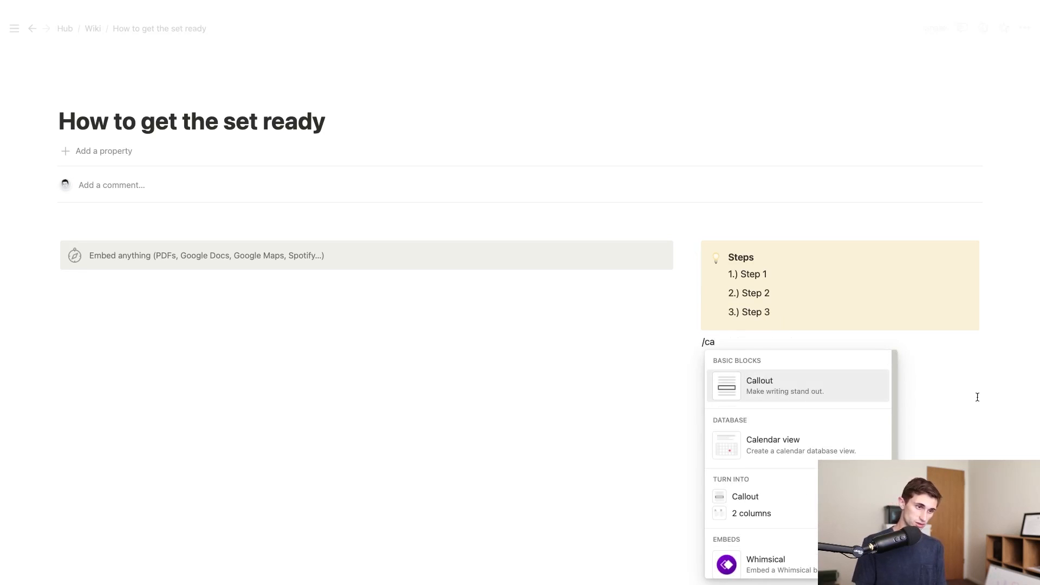
left_click(829, 385)
type("Reso")
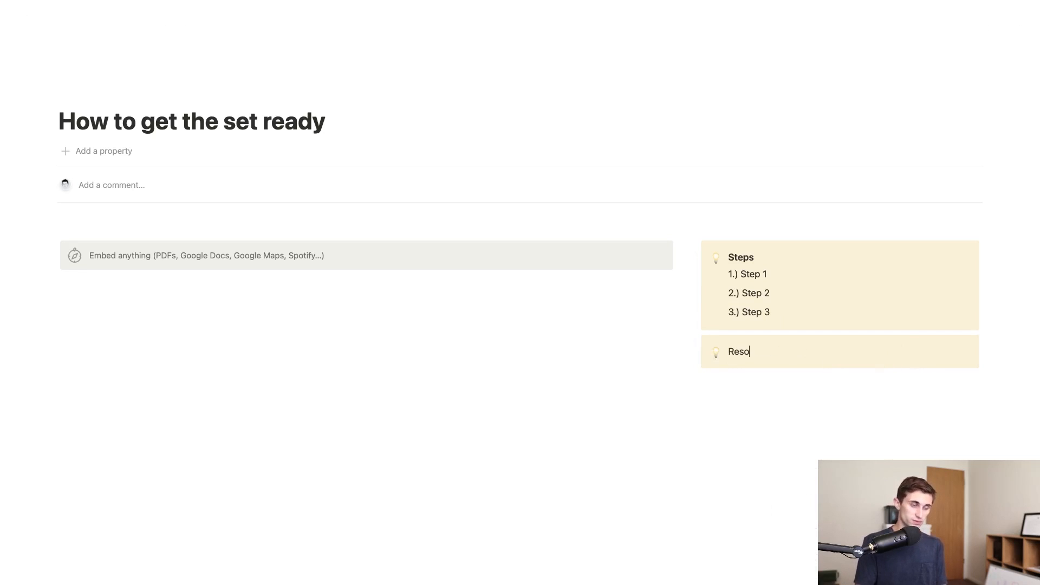
type("urces")
left_click_drag(727, 351, 791, 351)
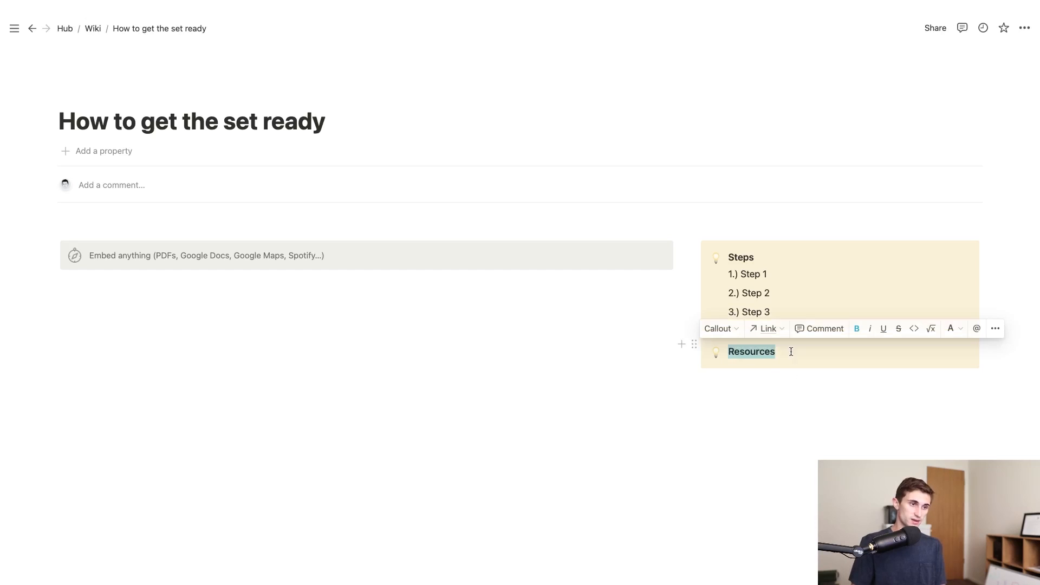
Give the Resources callout a purple background and a classical building icon
left_click(694, 346)
mouse_move(620, 412)
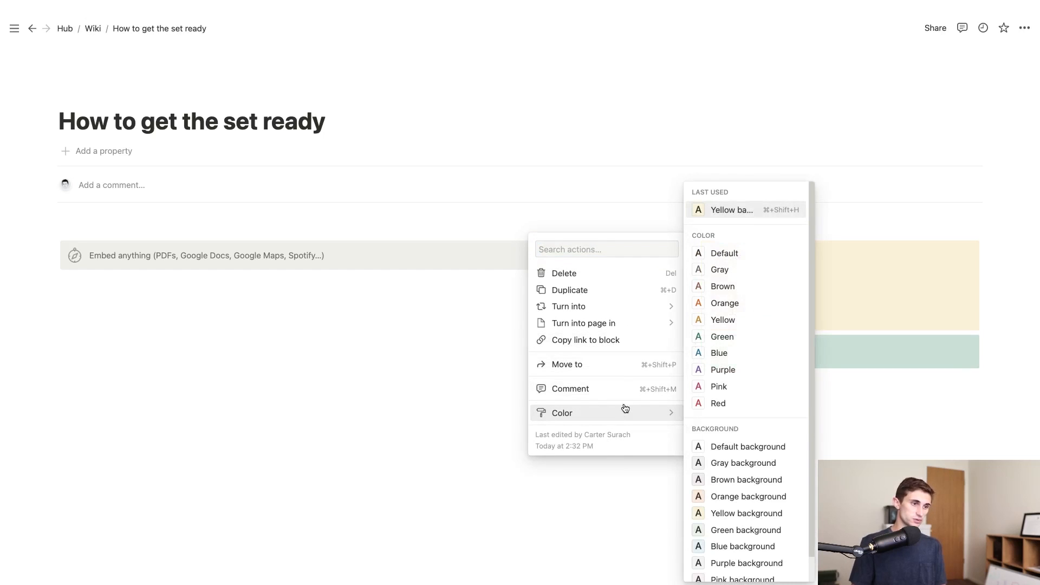
scroll(759, 487, "down", 1)
left_click(748, 542)
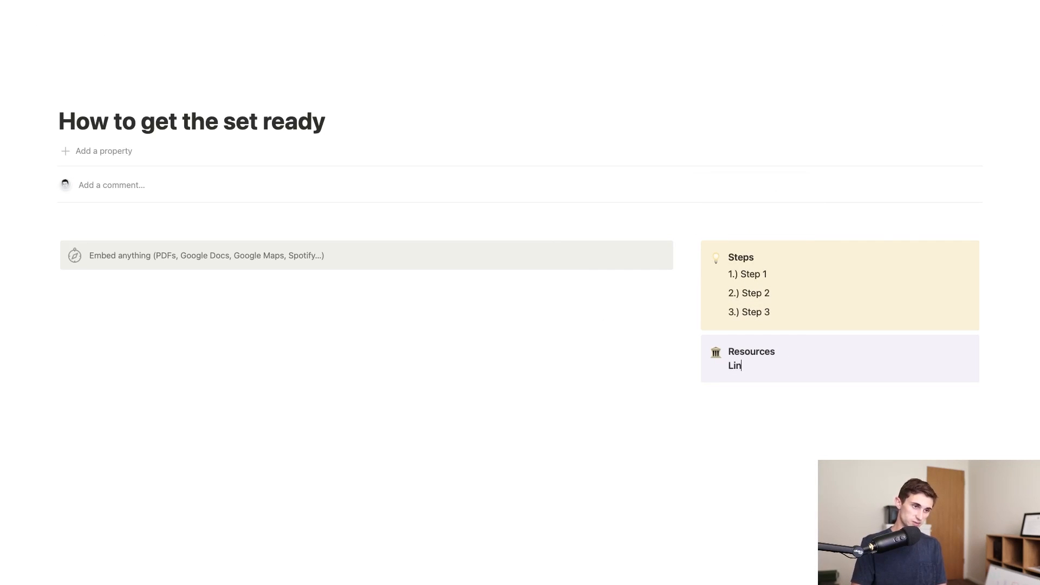
Add a "Link" line under the Resources heading and remove its bold formatting
left_click_drag(748, 366, 733, 367)
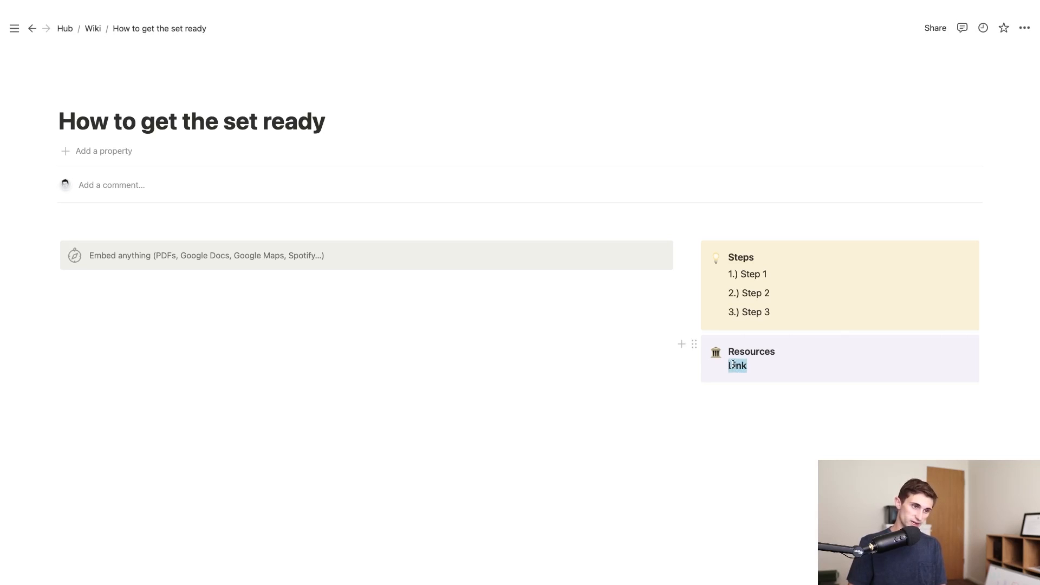
left_click(747, 365)
left_click_drag(751, 366, 724, 366)
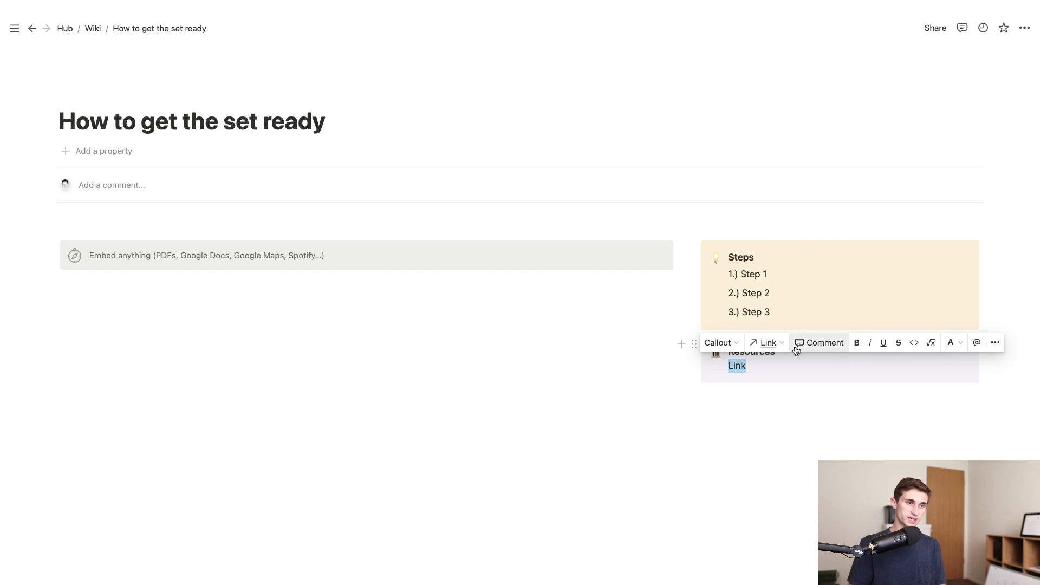
left_click(767, 343)
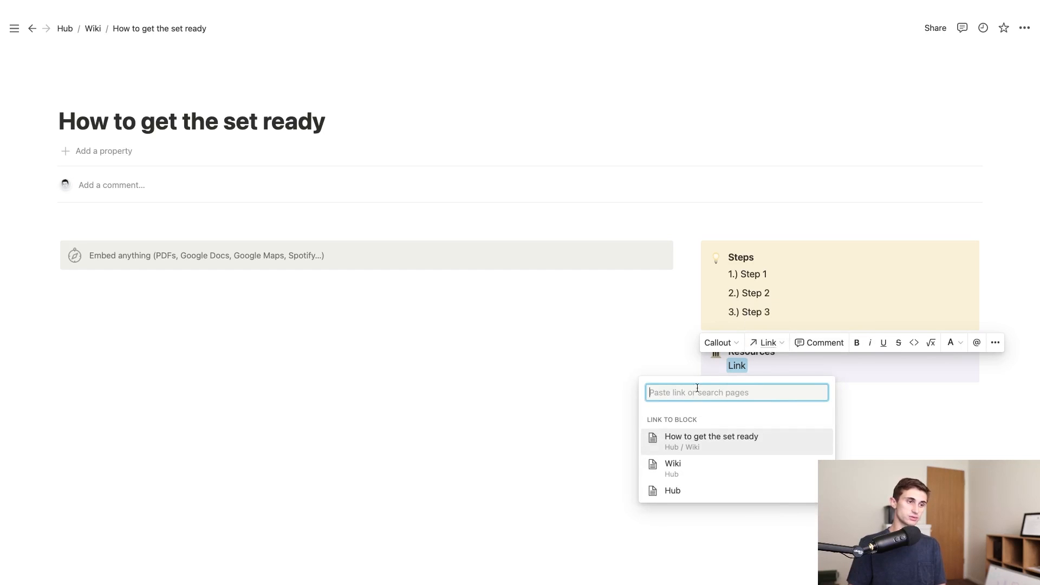
key("Escape")
left_click(729, 418)
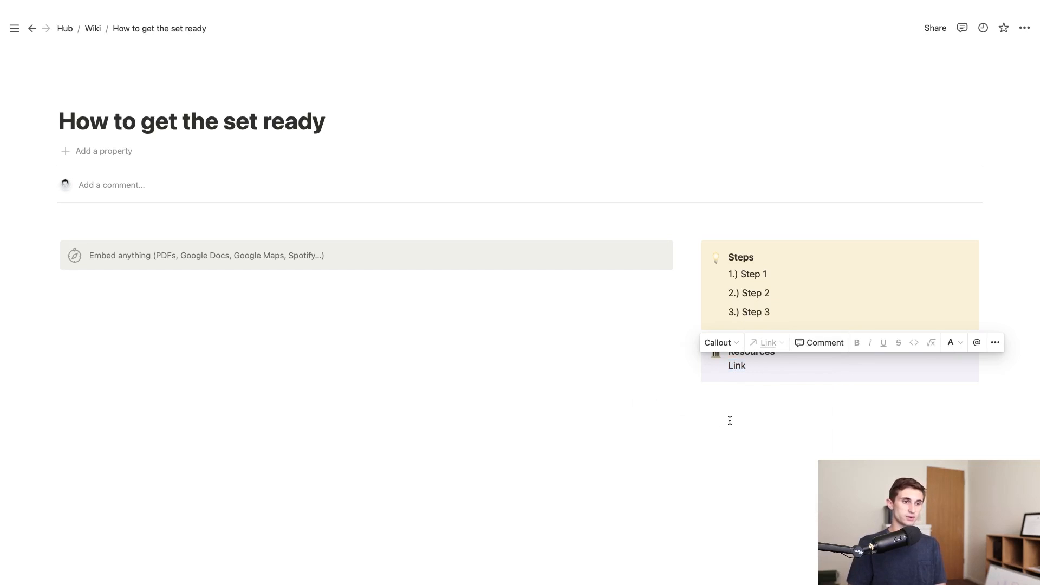
left_click(739, 364)
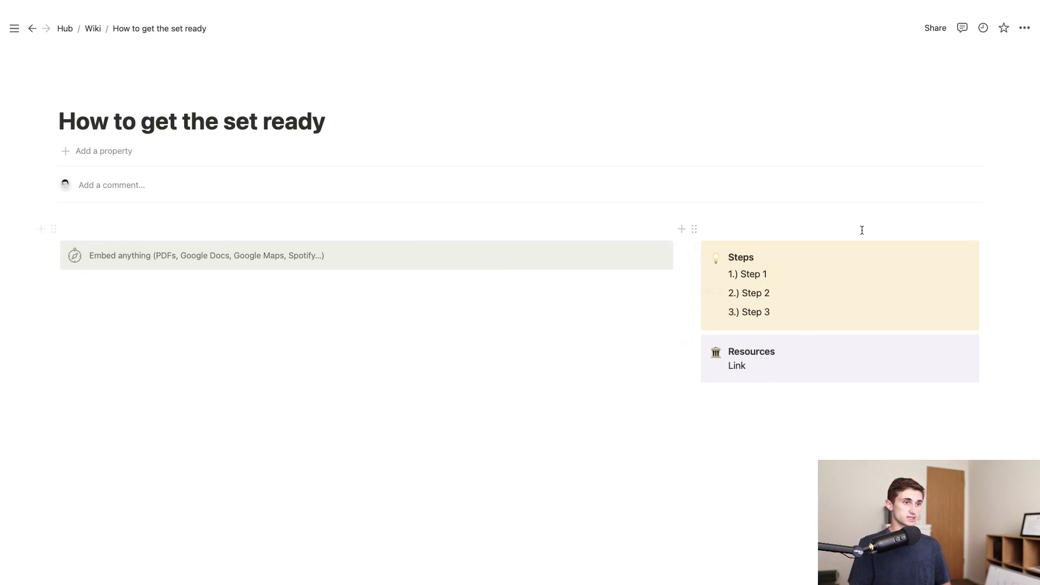
Return to the Wiki table, open "How to get the set ready", copy all of its content blocks, and close it
left_click(93, 30)
left_click(146, 151)
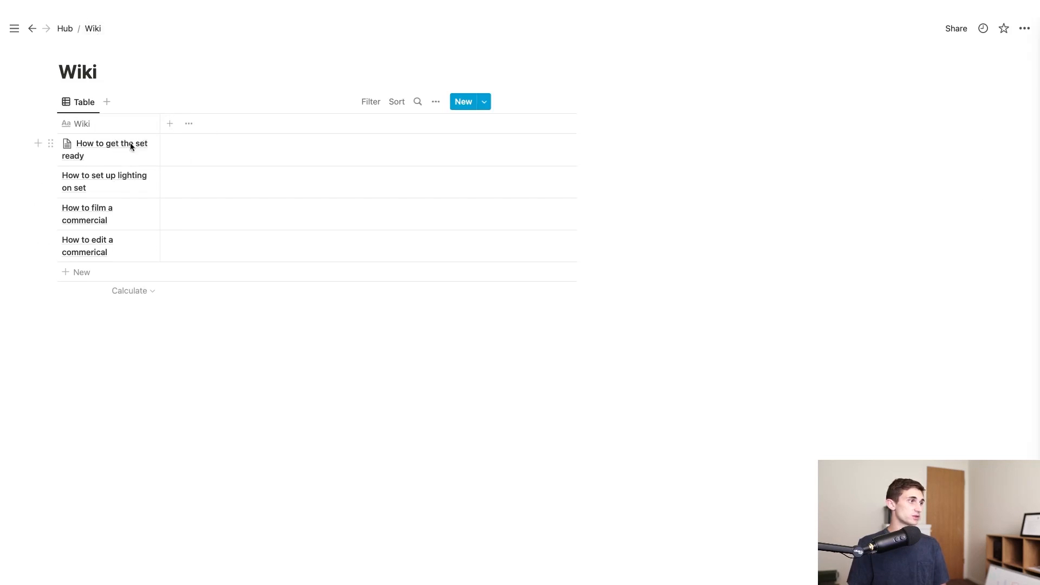
left_click_drag(643, 296, 1011, 229)
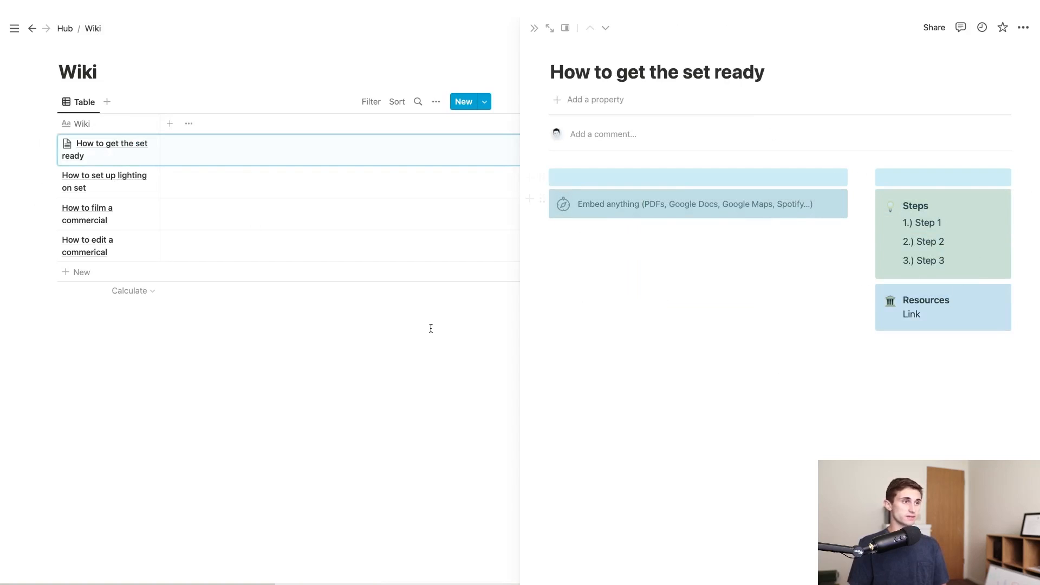
left_click(204, 351)
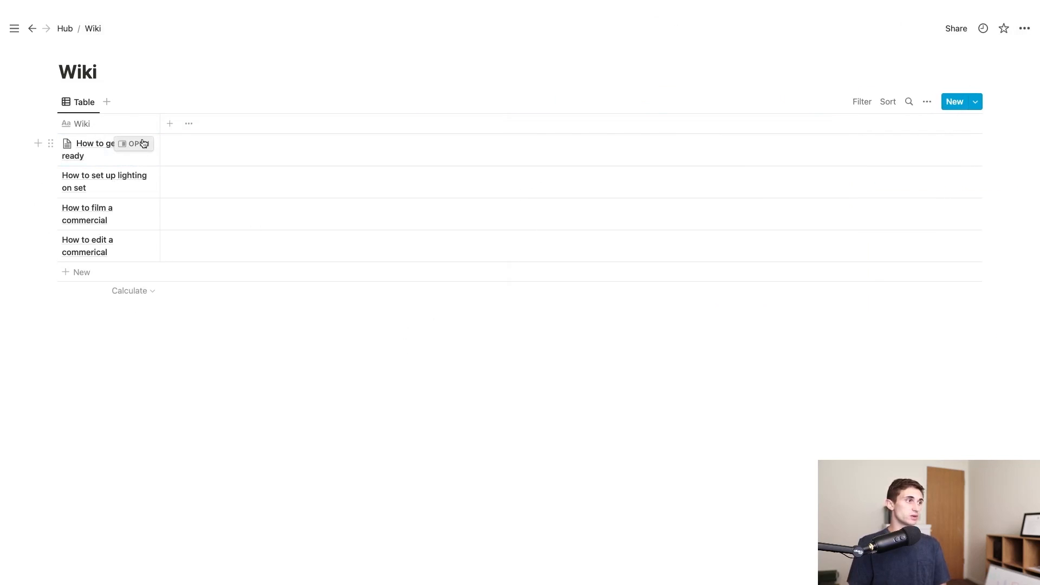
left_click(139, 145)
left_click_drag(613, 383, 999, 176)
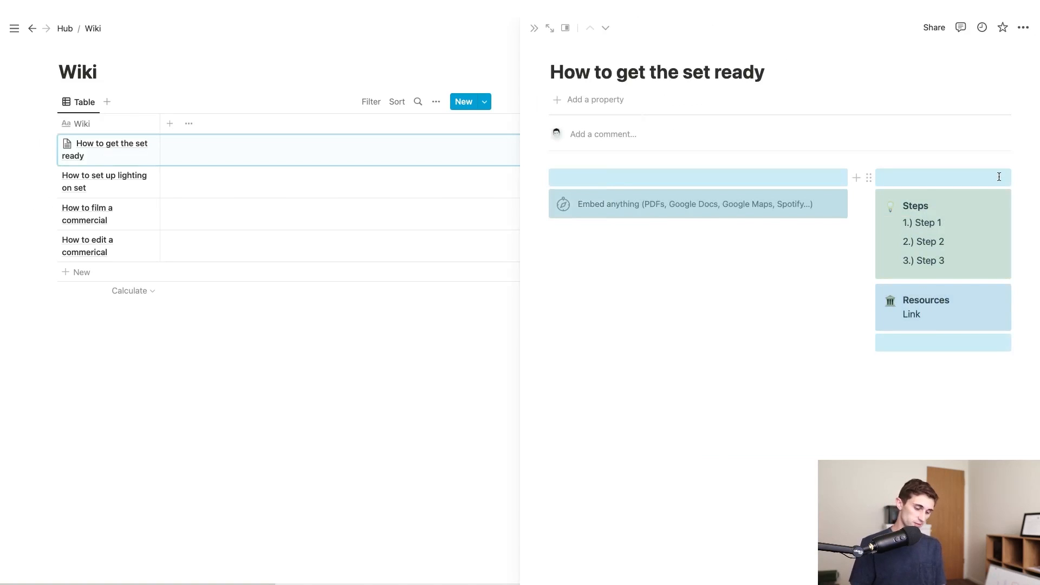
key("Escape")
key("Escape")
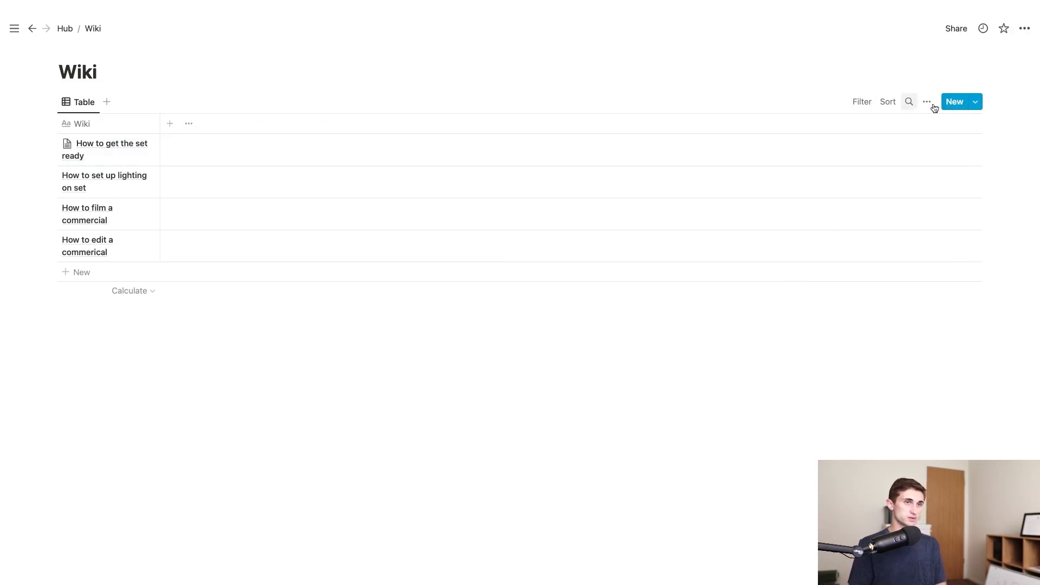
Create a new template for the Wiki database and title it "New Wiki Page"
left_click(977, 103)
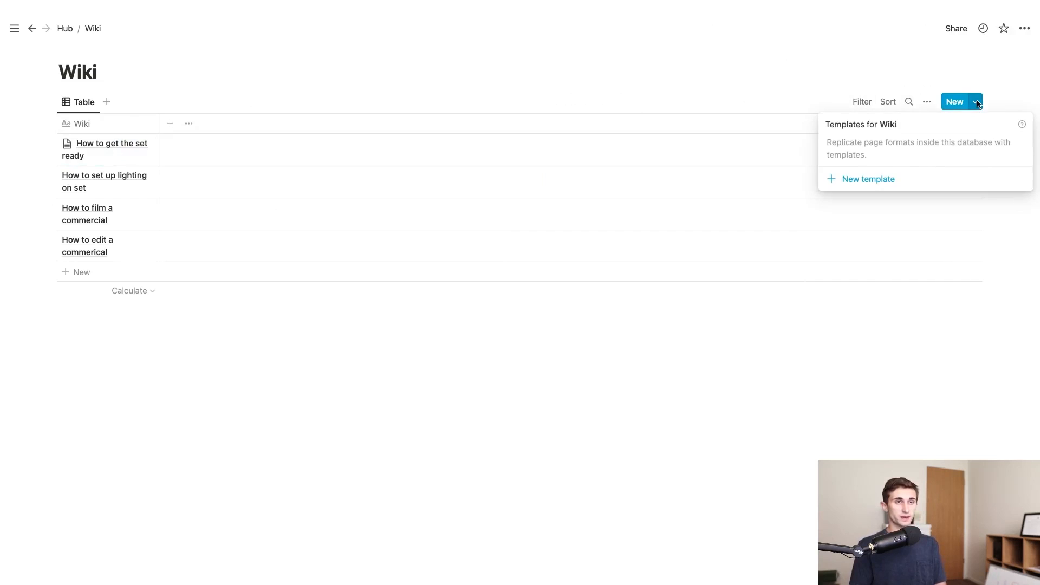
left_click(868, 179)
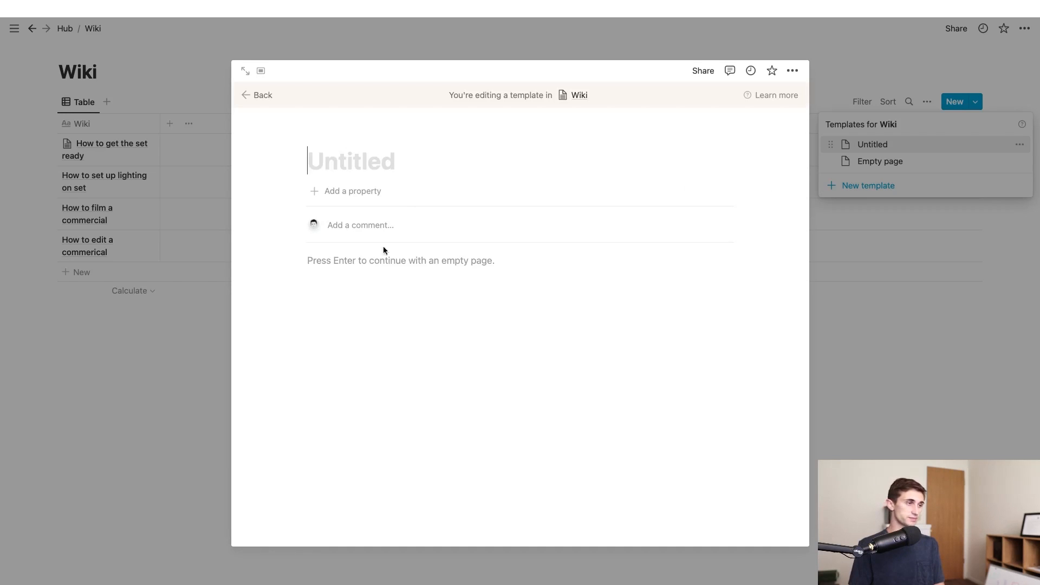
type("New Wiki Page")
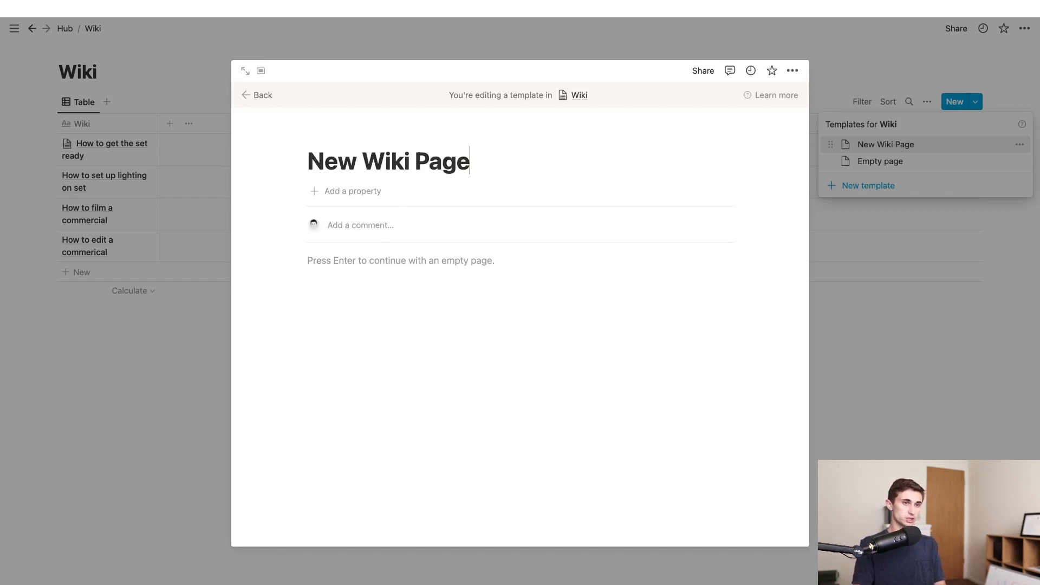
Paste the copied blocks into the New Wiki Page template, remove the empty lines above both columns, and close the template
left_click(405, 260)
key("ctrl+v")
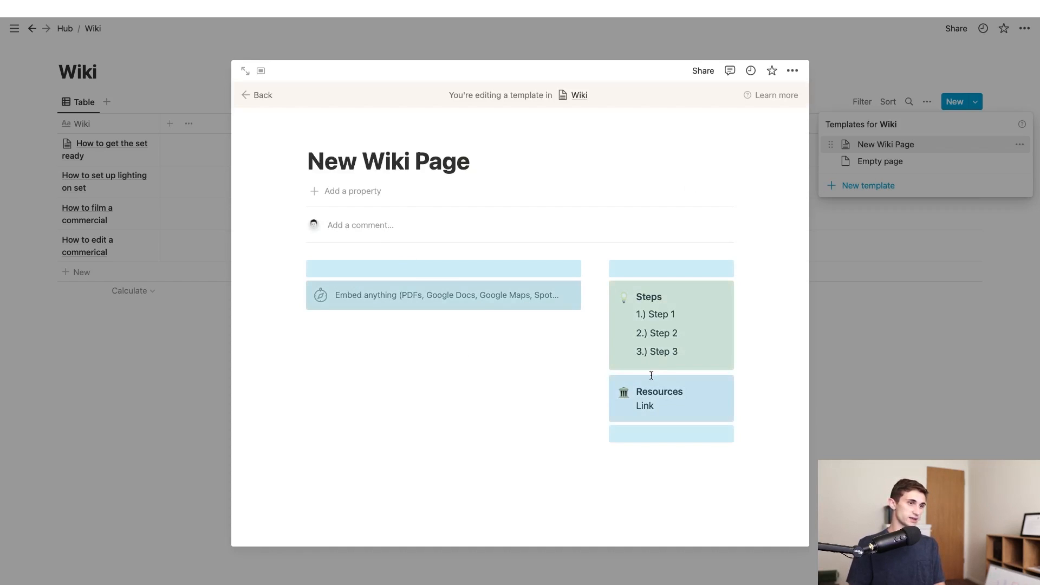
left_click(492, 367)
left_click(437, 263)
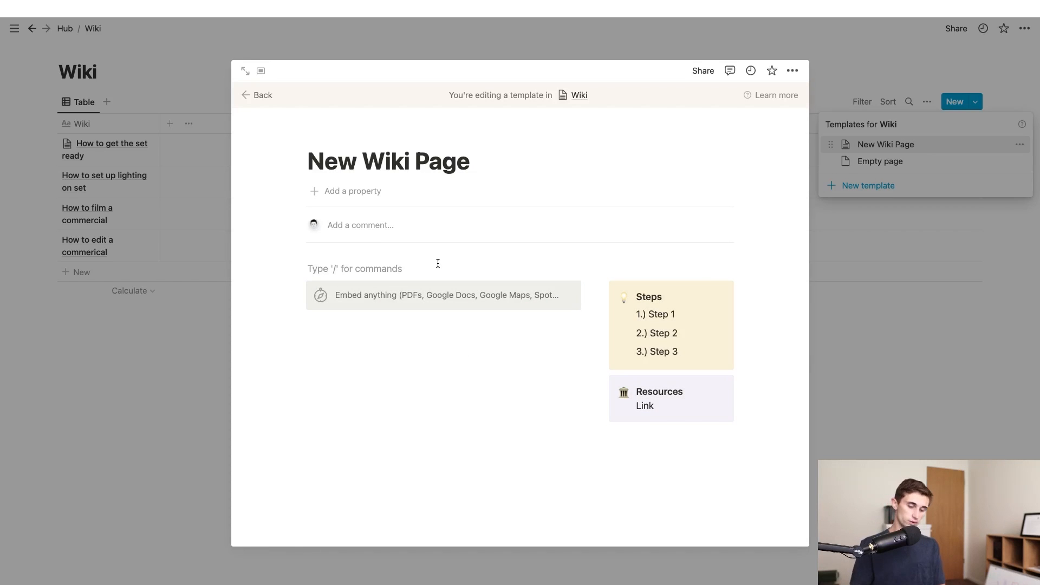
key("BackSpace")
left_click(685, 255)
key("BackSpace")
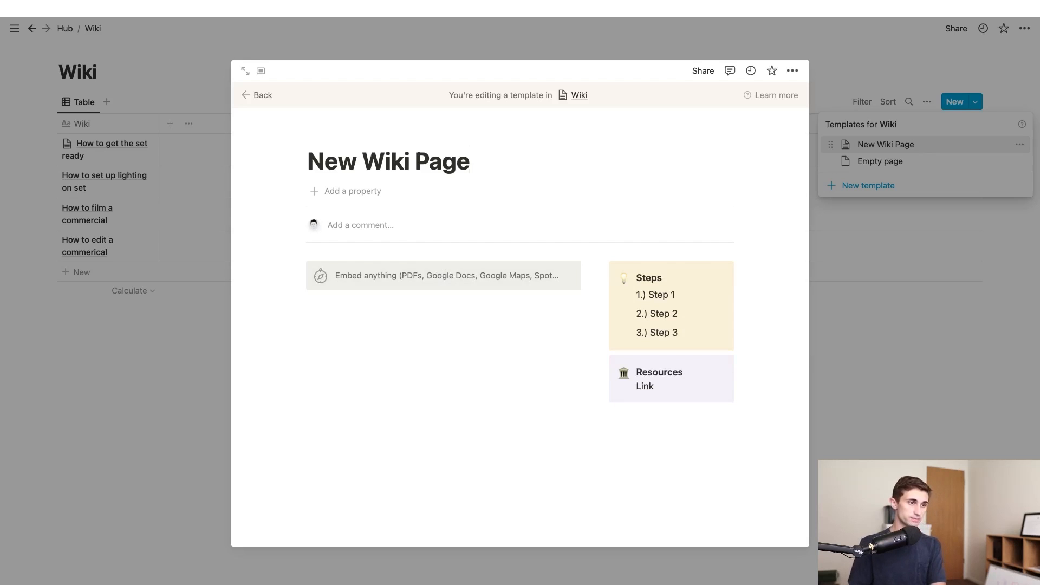
left_click(201, 312)
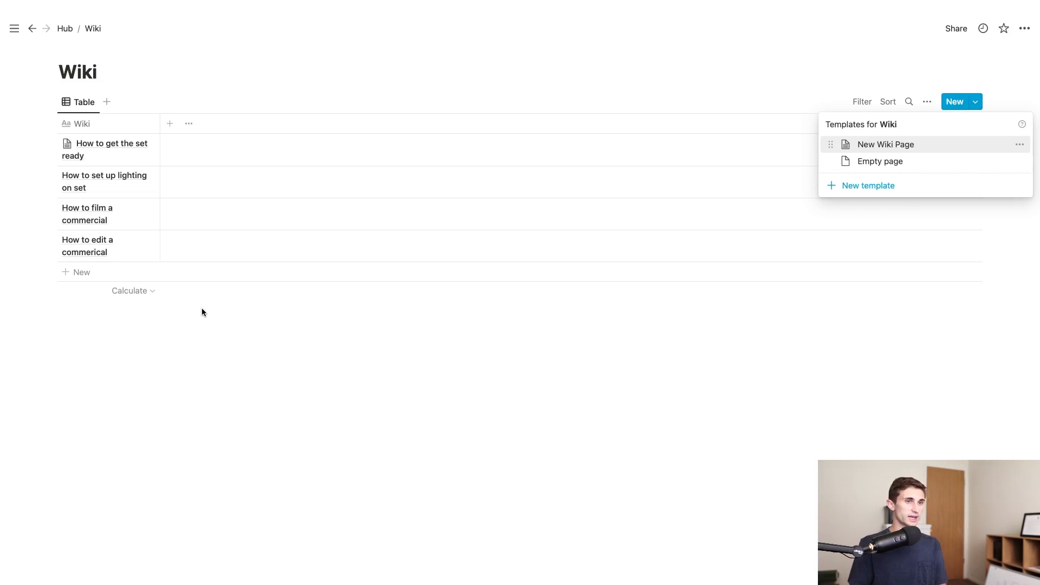
Try the New Wiki Page template on an untitled entry, replace "Step 1" with "asdfasdf", and delete the entry
left_click(895, 148)
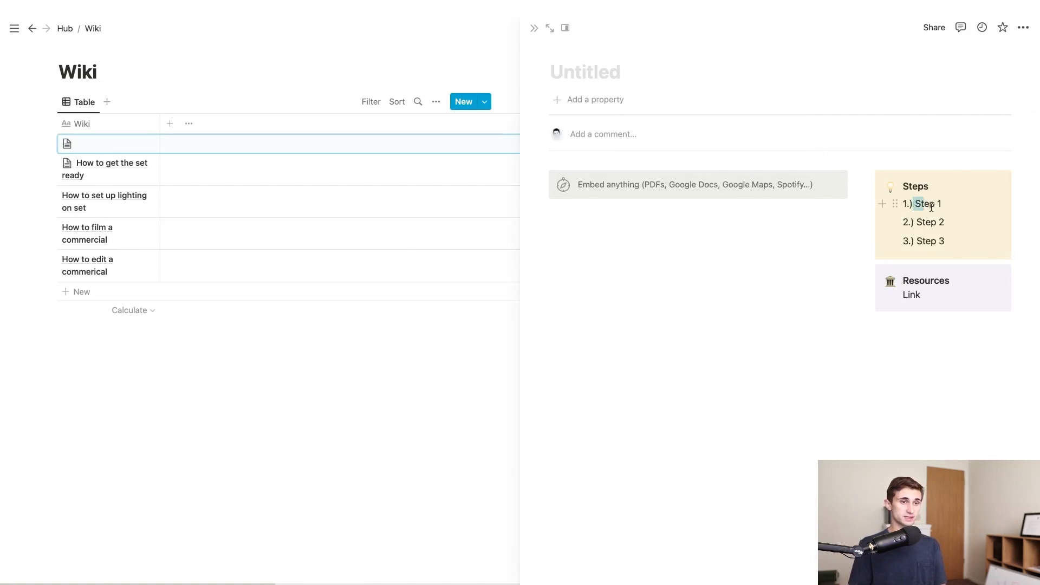
key("BackSpace")
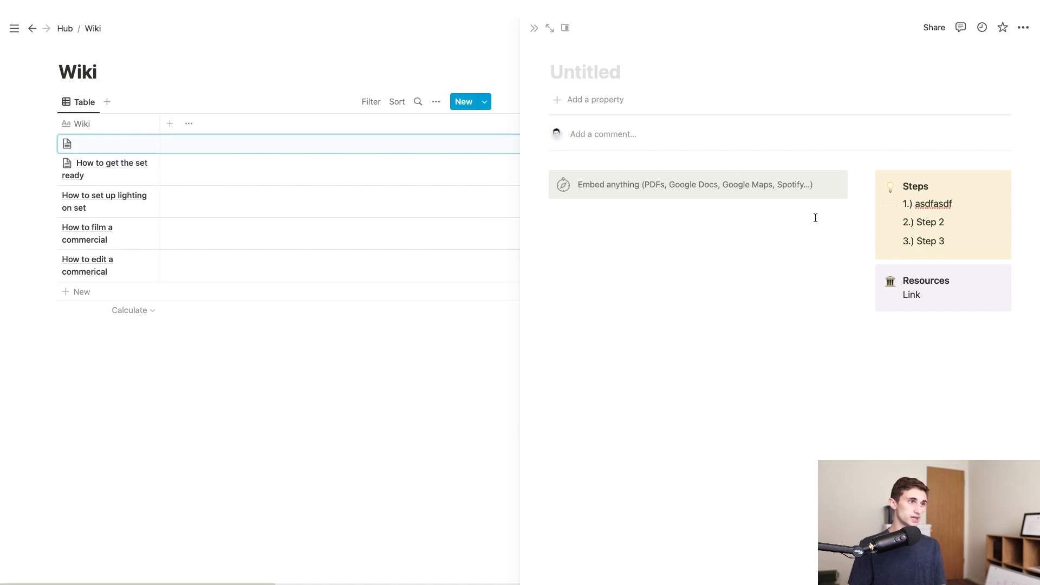
left_click(328, 410)
left_click(50, 143)
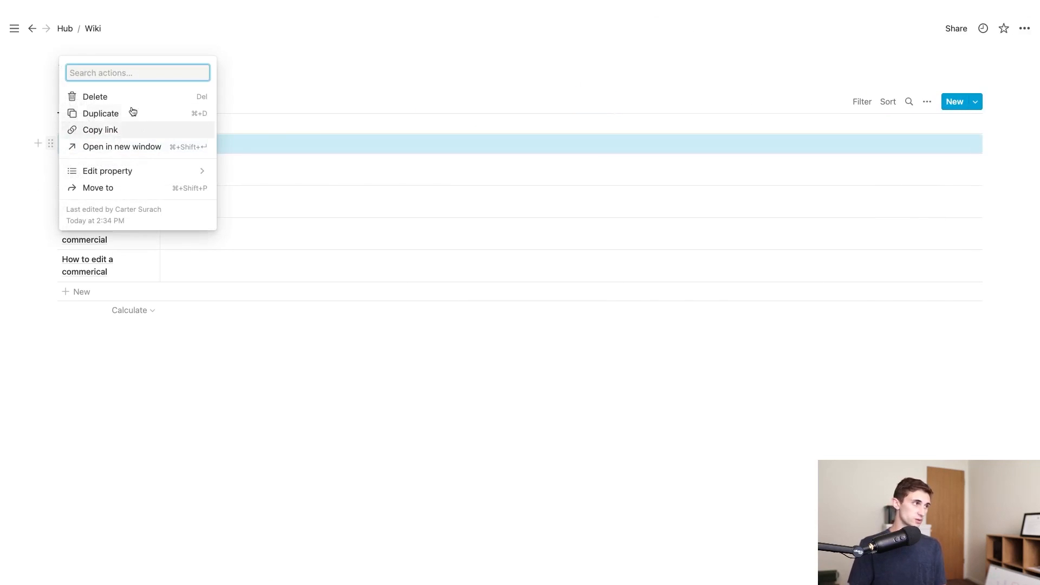
left_click(94, 98)
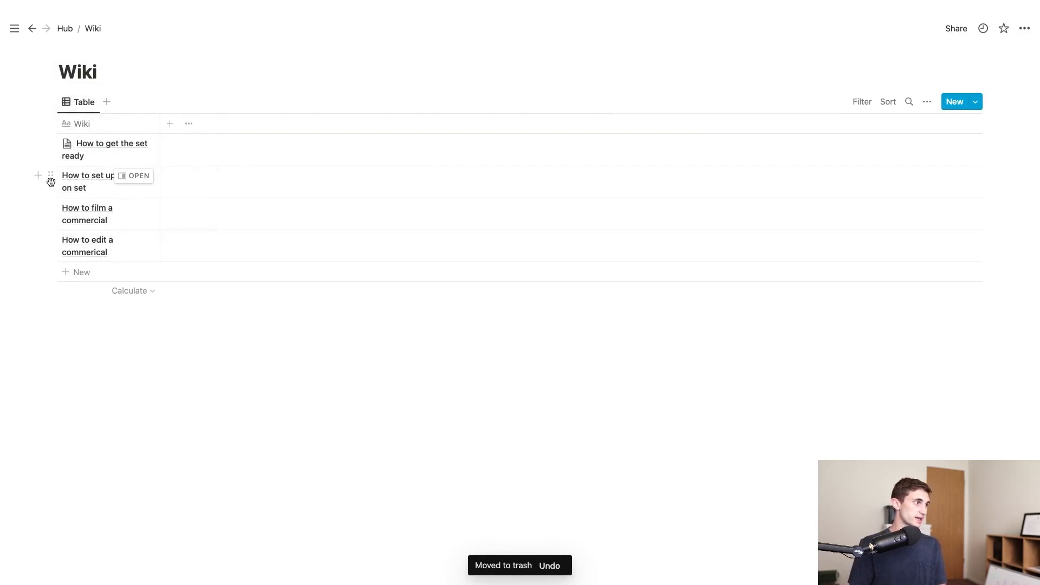
Delete the Wiki entries for setting up lighting on set, filming a commercial, and editing a commercial
left_click(50, 176)
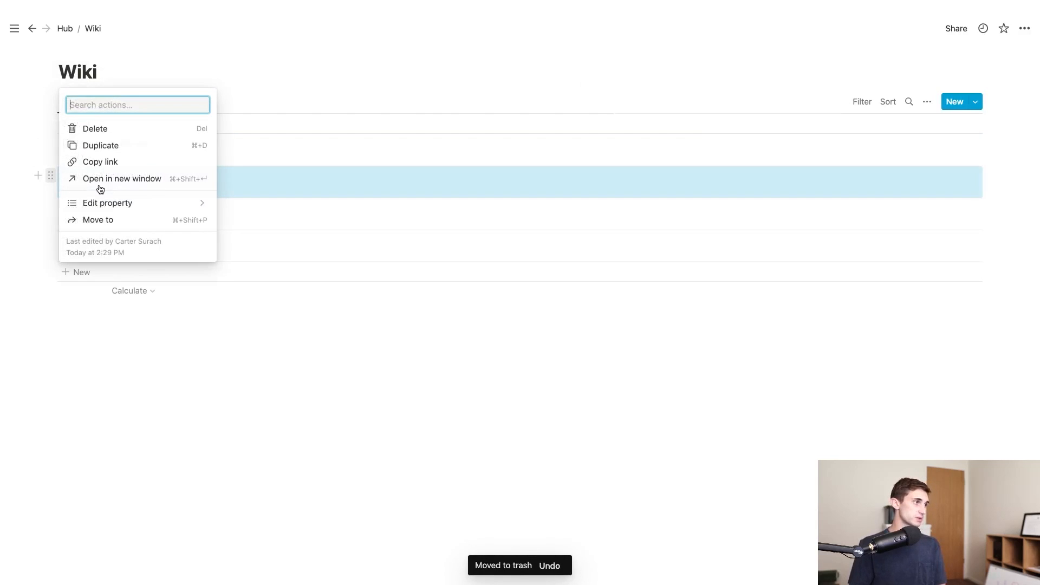
left_click(100, 130)
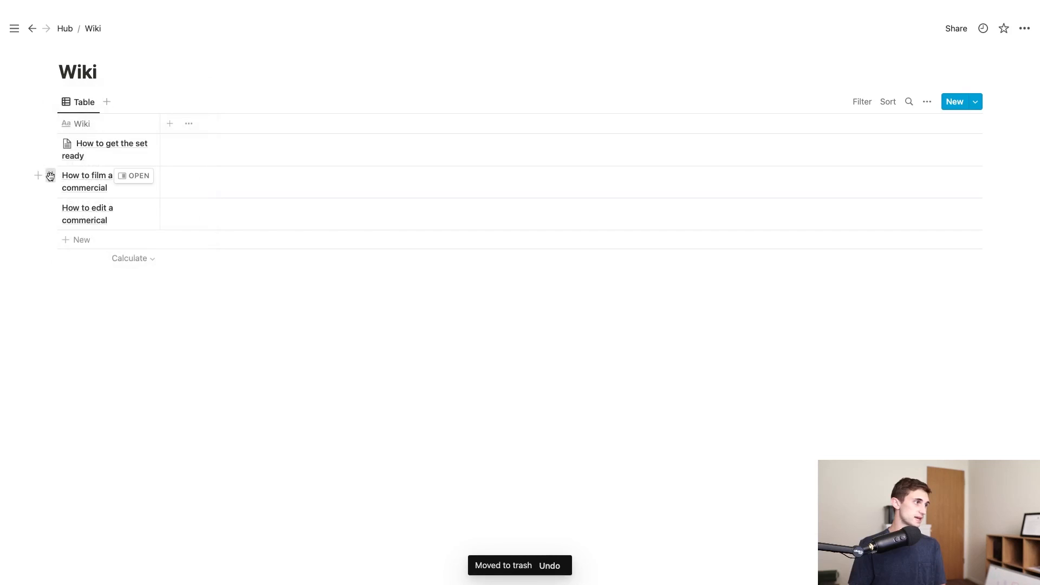
left_click(51, 175)
left_click(95, 129)
left_click(51, 175)
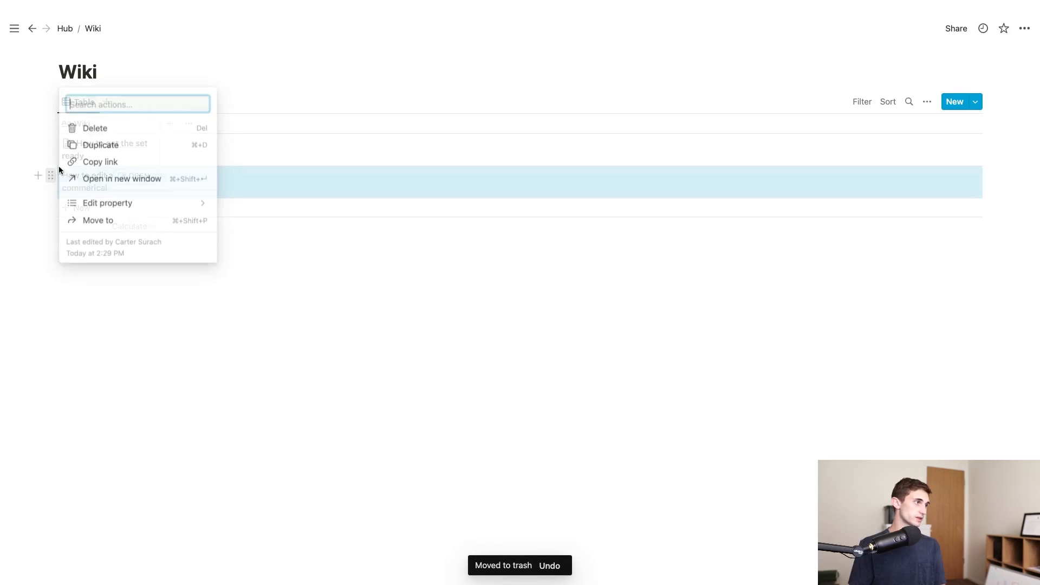
left_click(81, 129)
Create a Wiki entry from the New Wiki Page template and title it "How to Set Up Lighting"
left_click(976, 101)
left_click(923, 145)
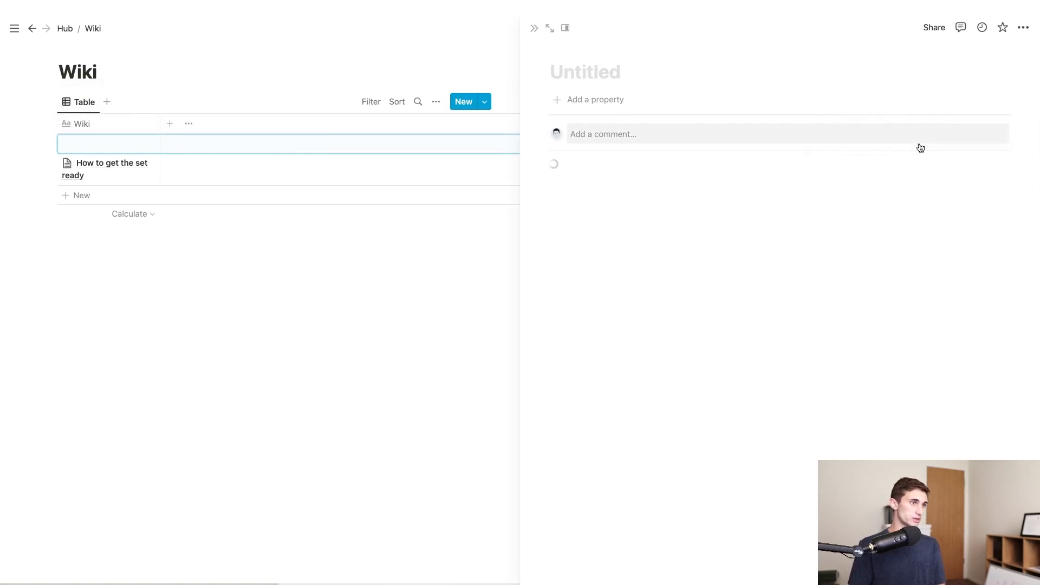
type("How to ")
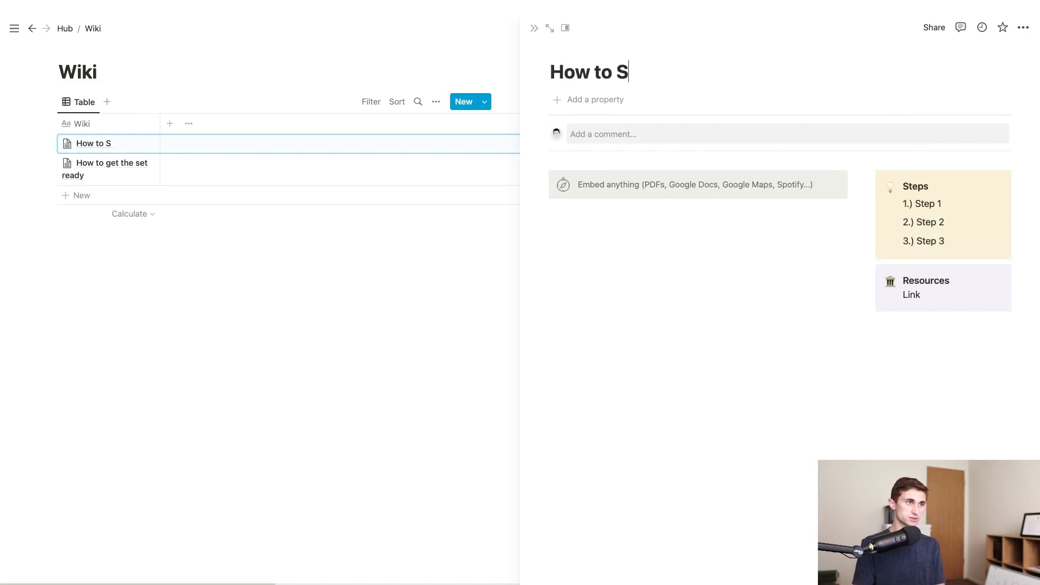
type("Set Up Lighting")
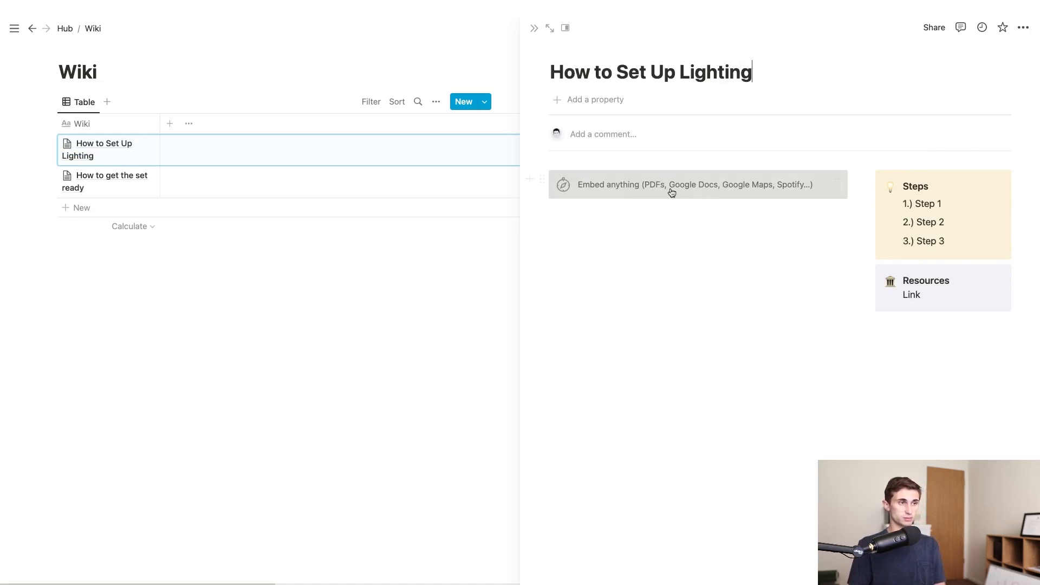
Create a Wiki entry from the New Wiki Page template, title it "How to Film a Commercial", and close it
left_click(406, 320)
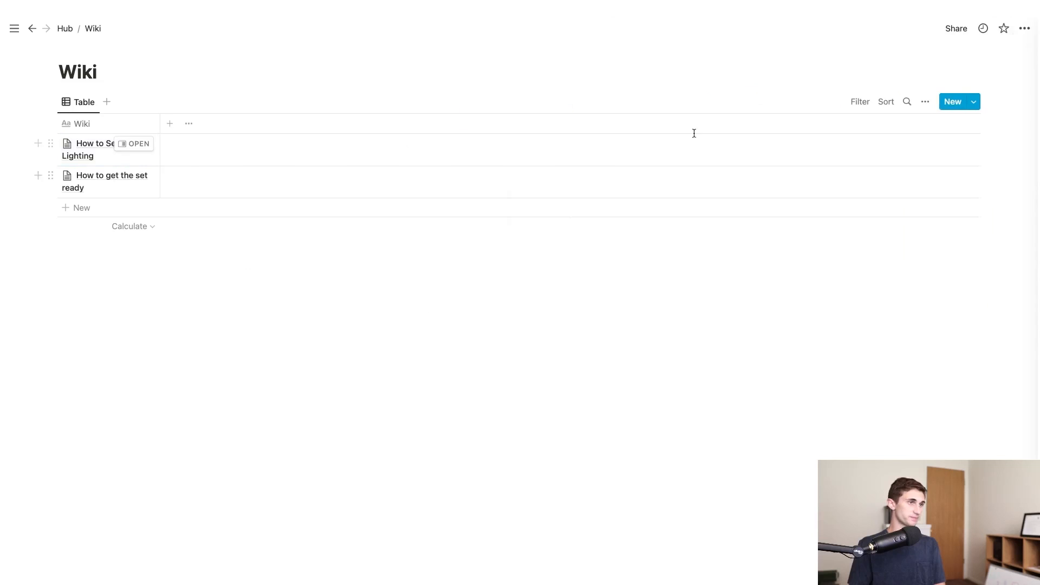
left_click(974, 103)
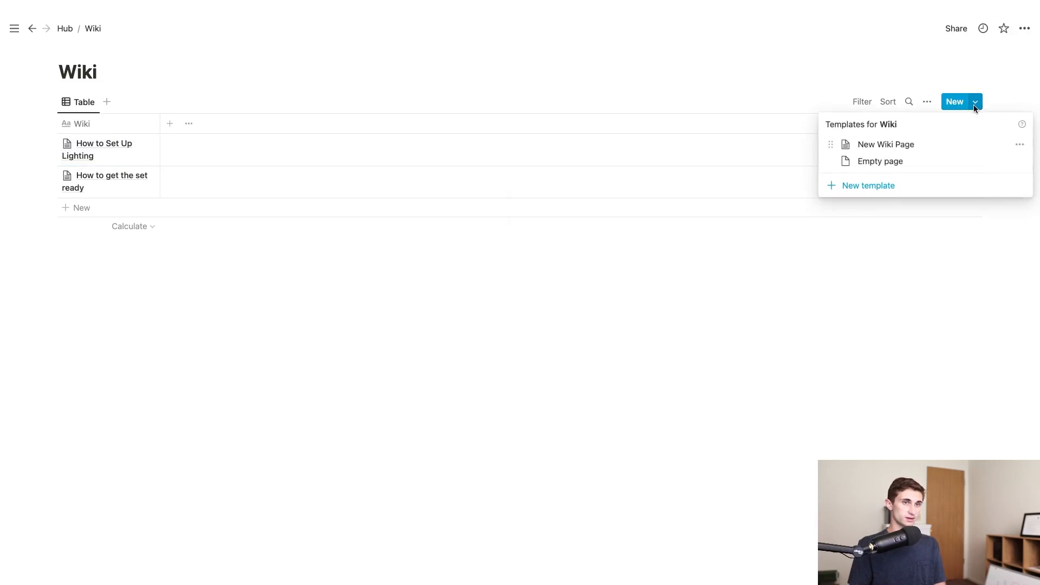
left_click(899, 147)
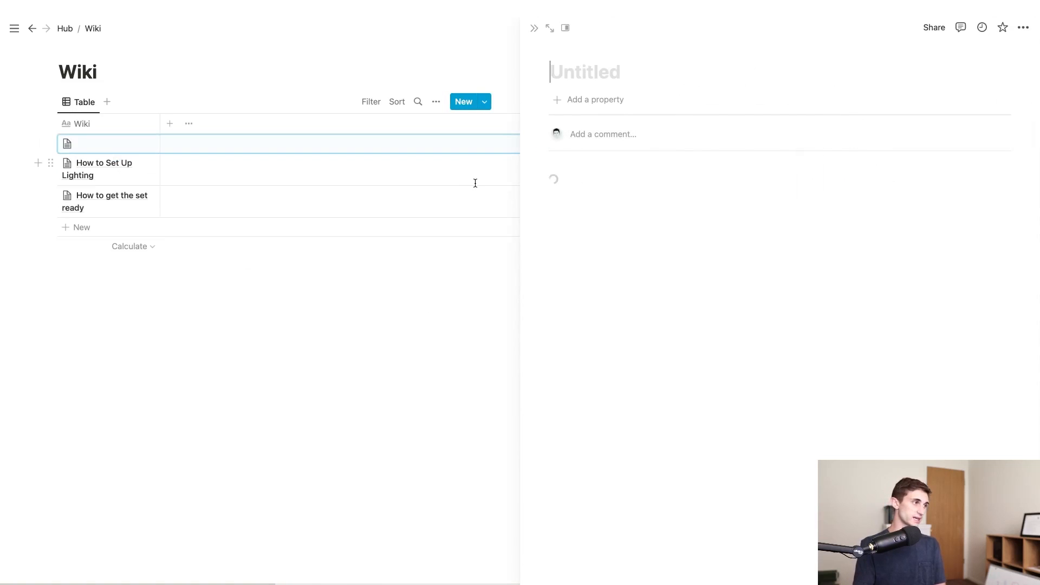
type("How to")
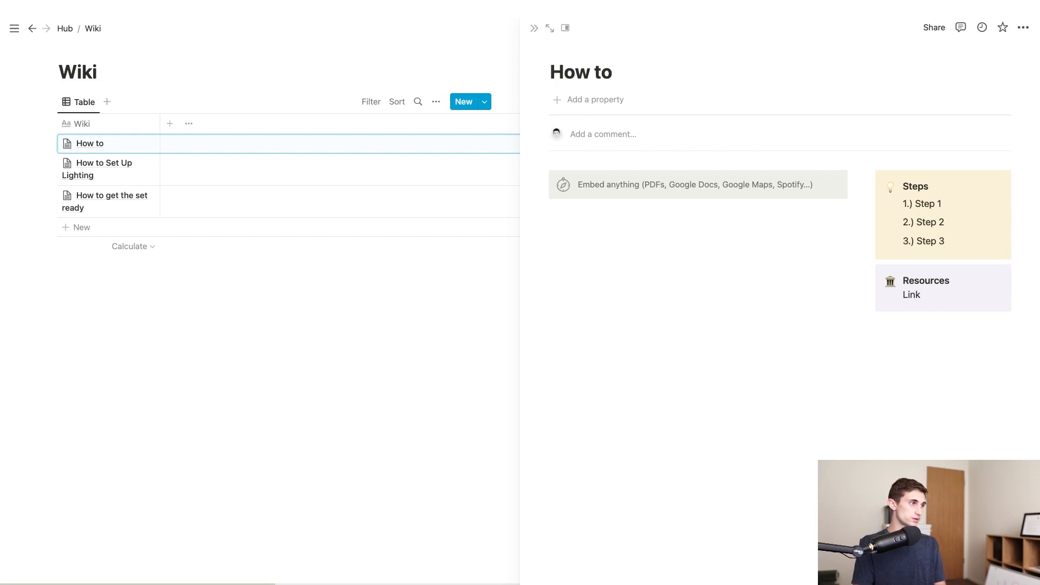
type(" Film a Commercial")
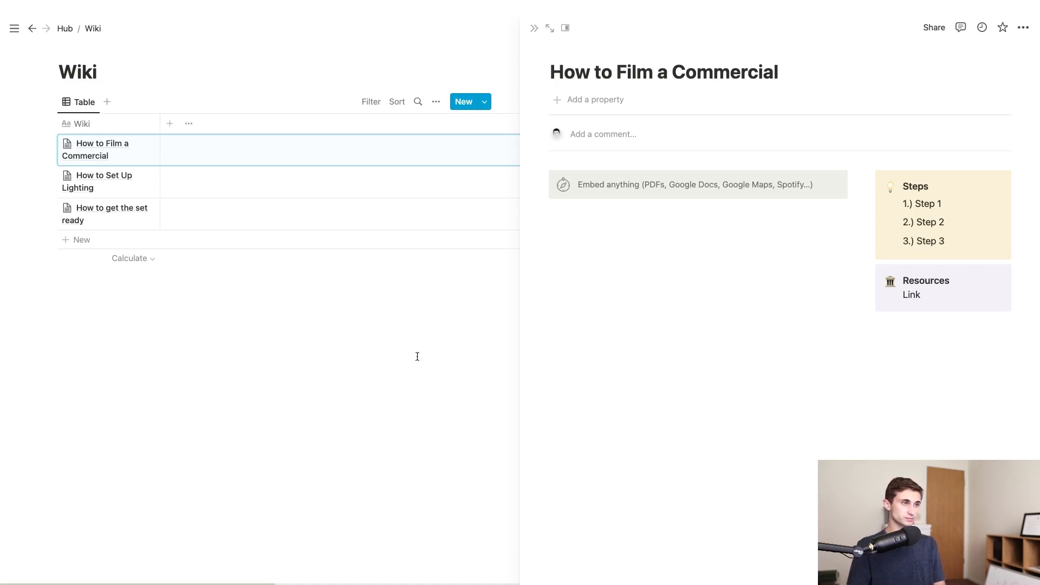
left_click(417, 356)
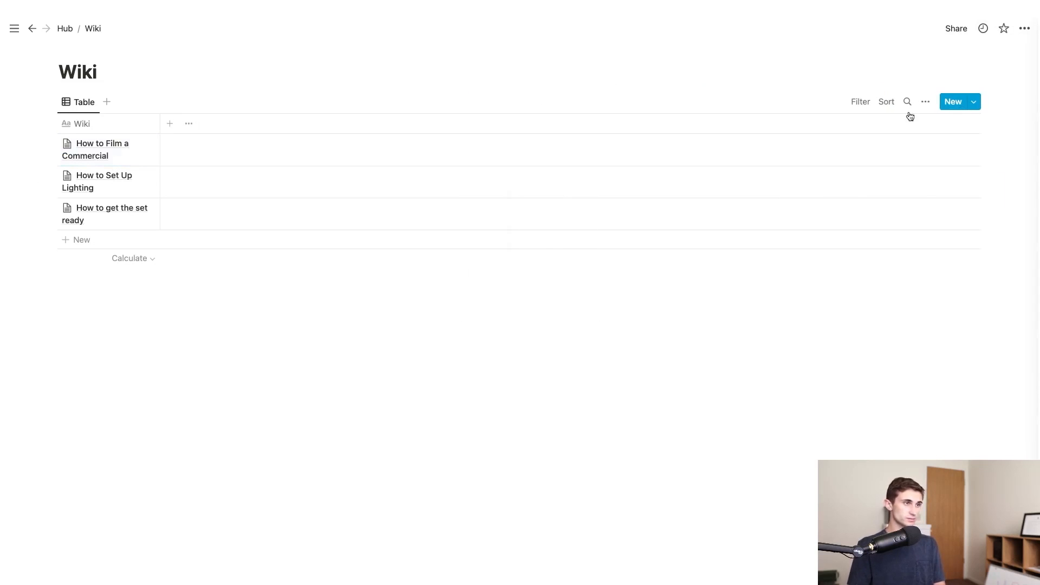
Create another Wiki entry from the New Wiki Page template, titled "How to Edit Your Commercial", and close it
left_click(975, 101)
left_click(917, 148)
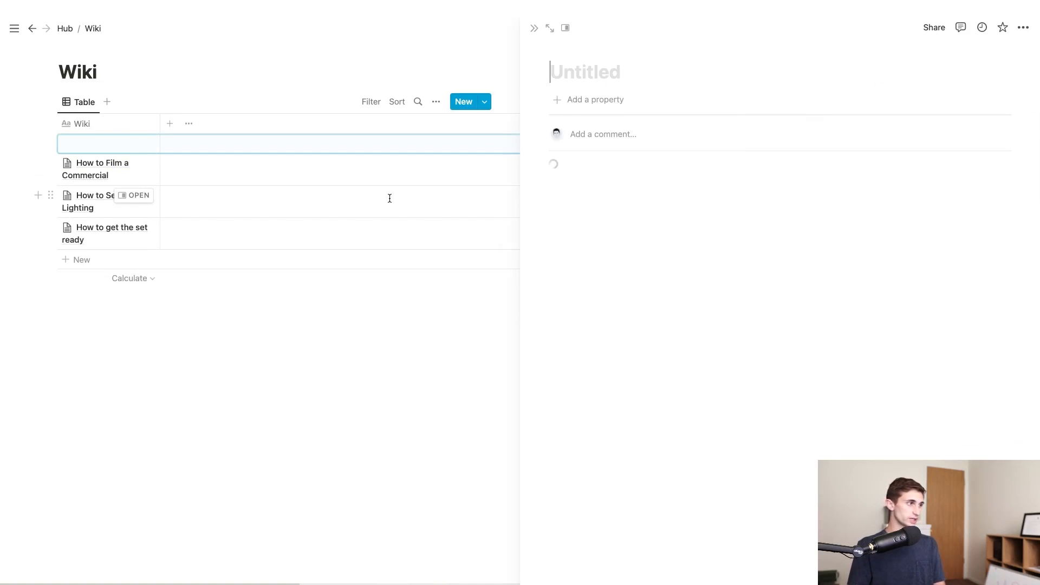
type("How to")
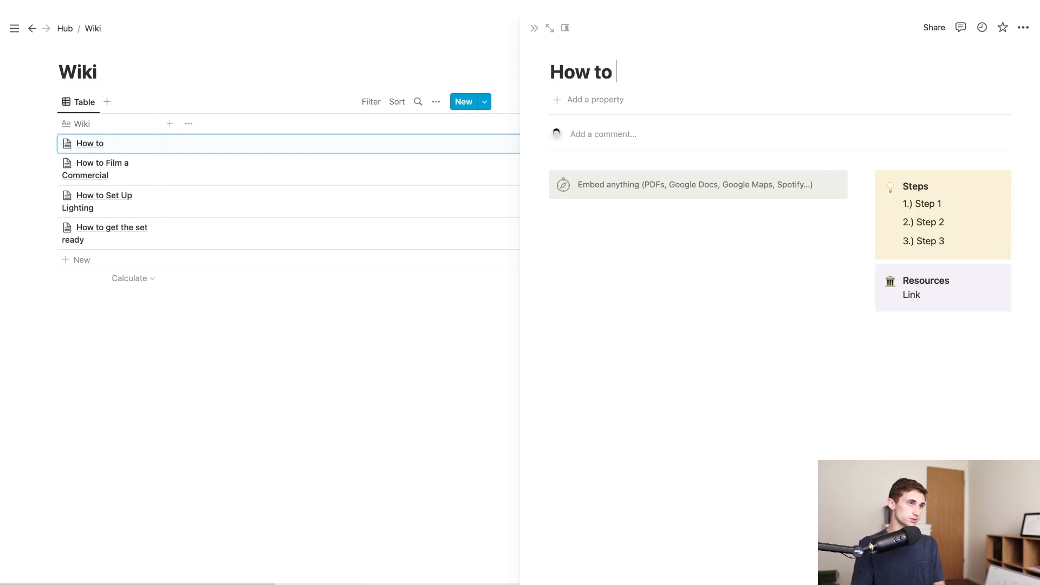
type(" Edit Your ")
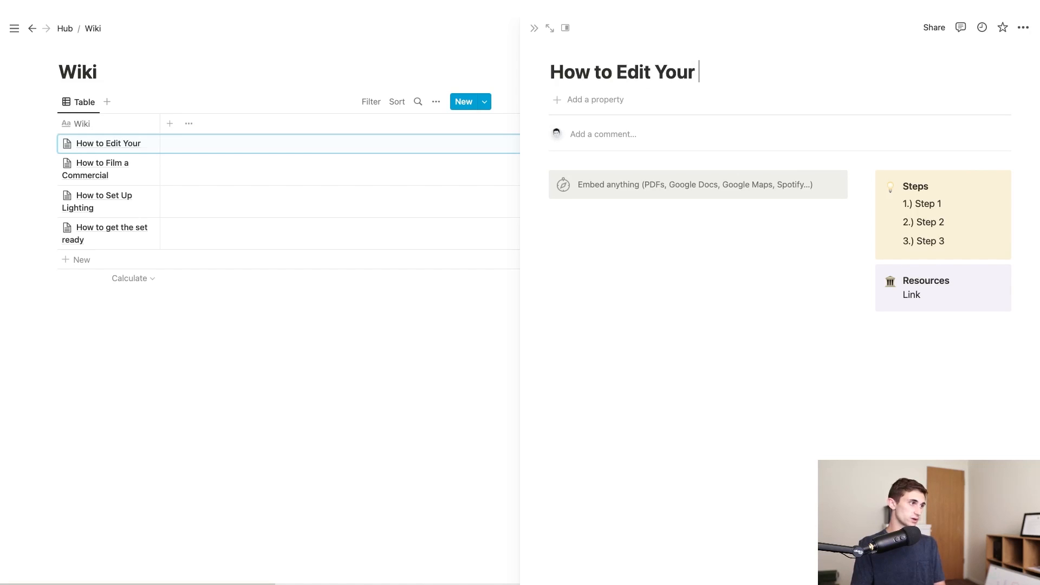
type("Commercial")
left_click(304, 305)
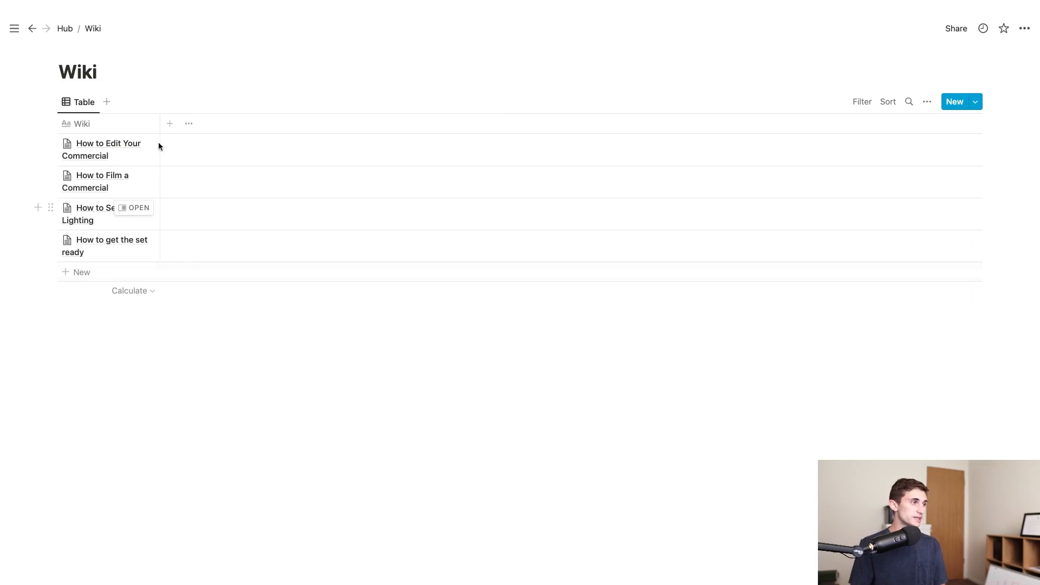
Add a relation property linking the Wiki to the Deliverables database, with Show on Deliverables enabled
left_click(172, 126)
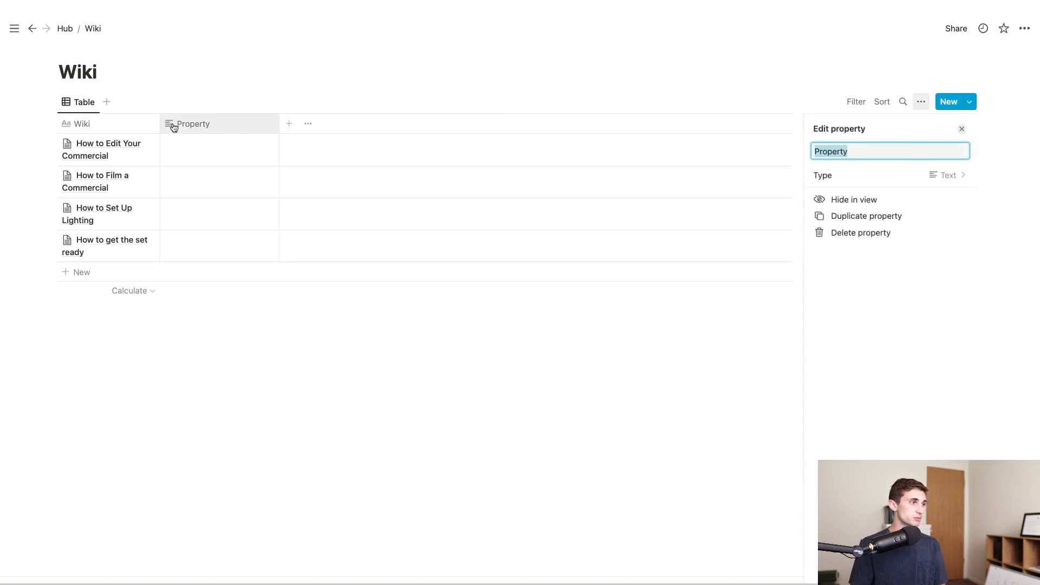
left_click(895, 174)
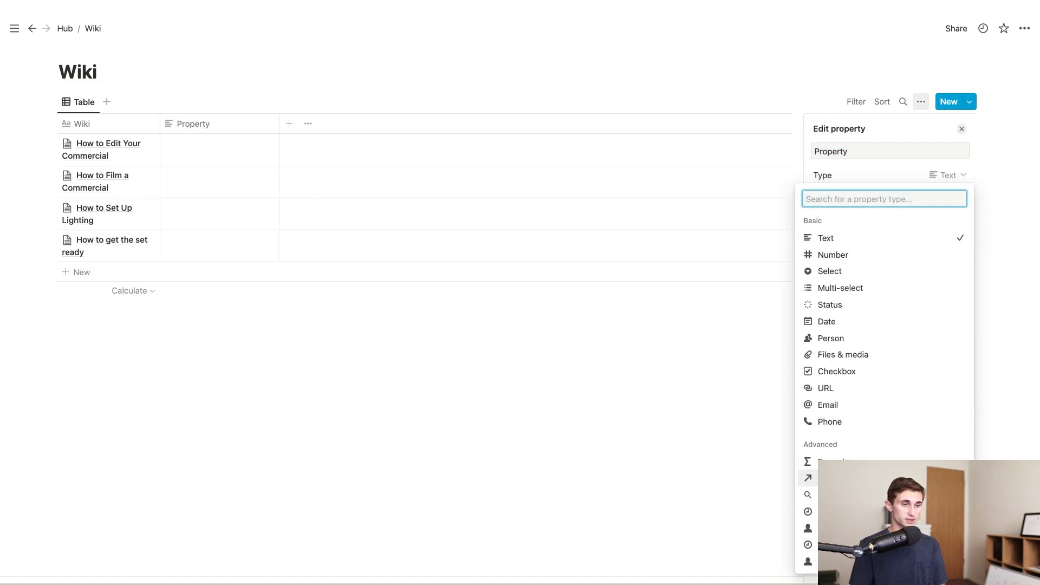
left_click(849, 478)
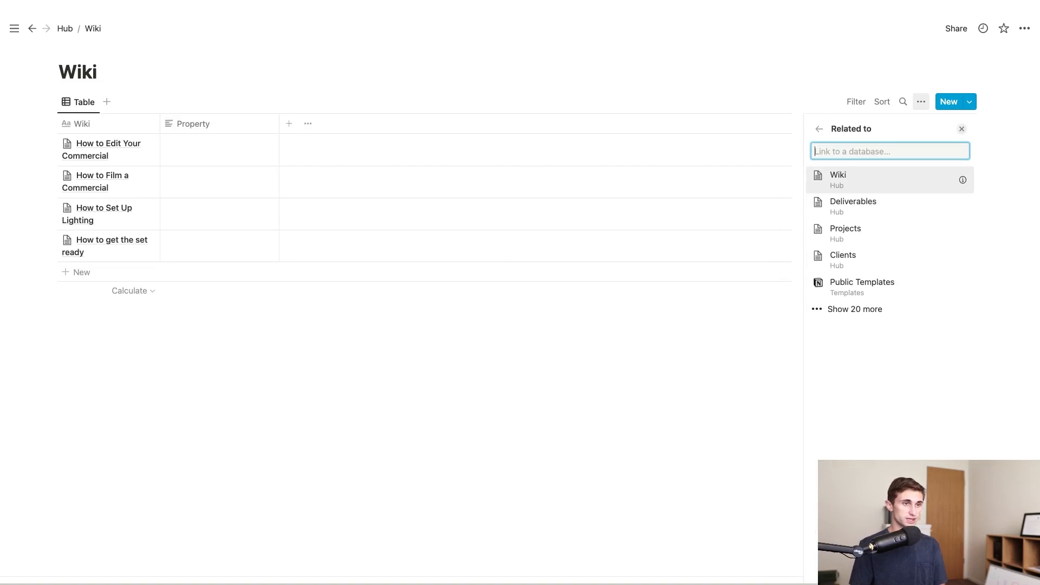
left_click(861, 214)
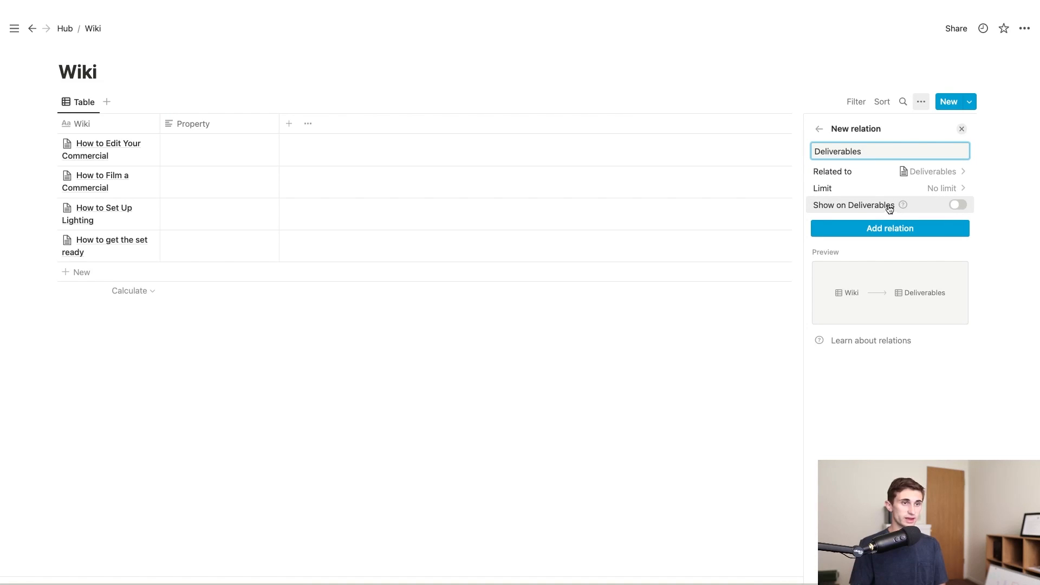
left_click(957, 208)
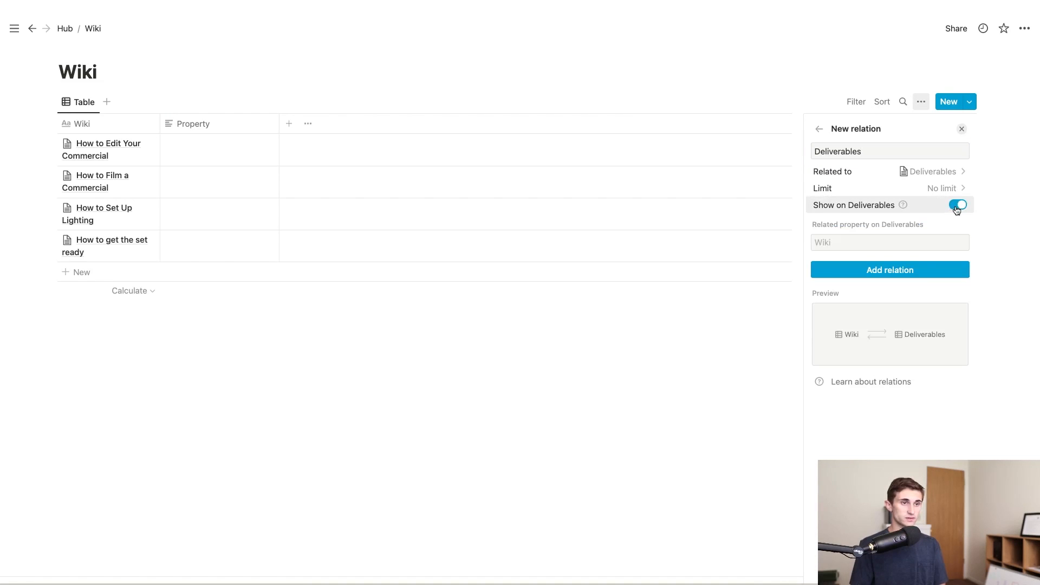
left_click(927, 272)
left_click(530, 123)
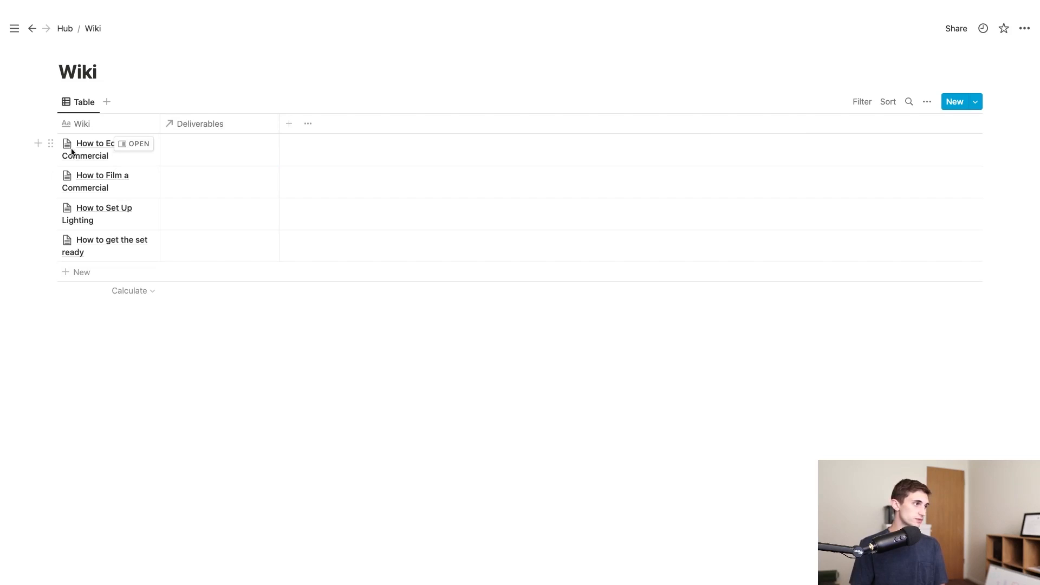
Link both "Edit the commercial" deliverables to the "How to Edit Your Commercial" entry
left_click(240, 145)
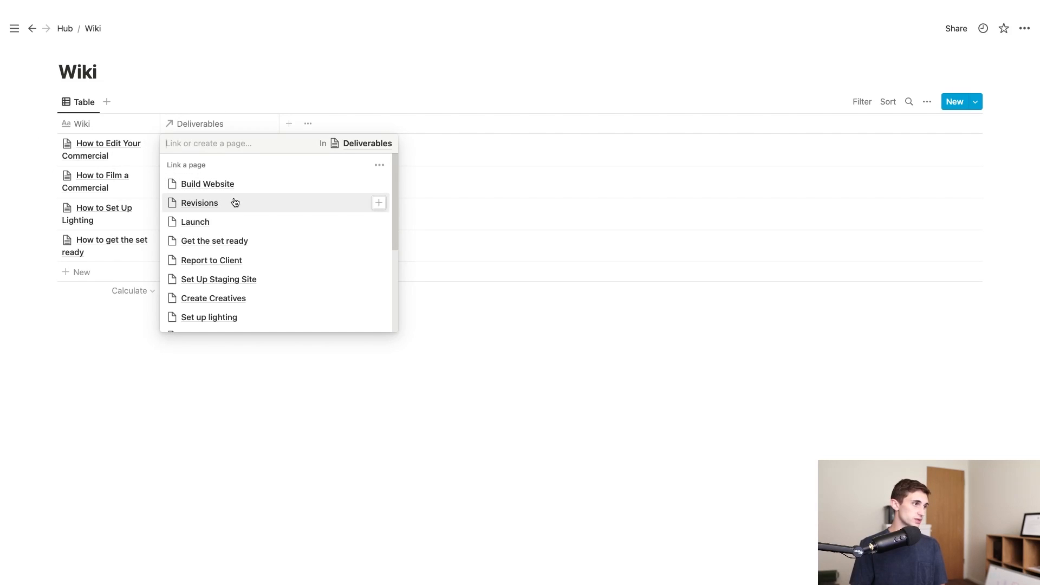
scroll(237, 223, "down", 3)
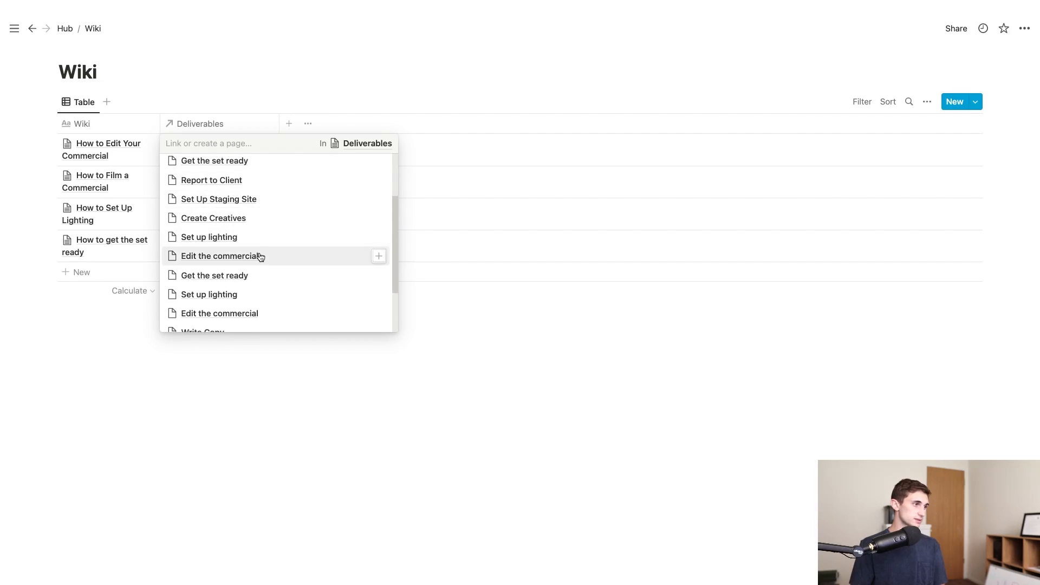
scroll(264, 254, "down", 2)
left_click(293, 244)
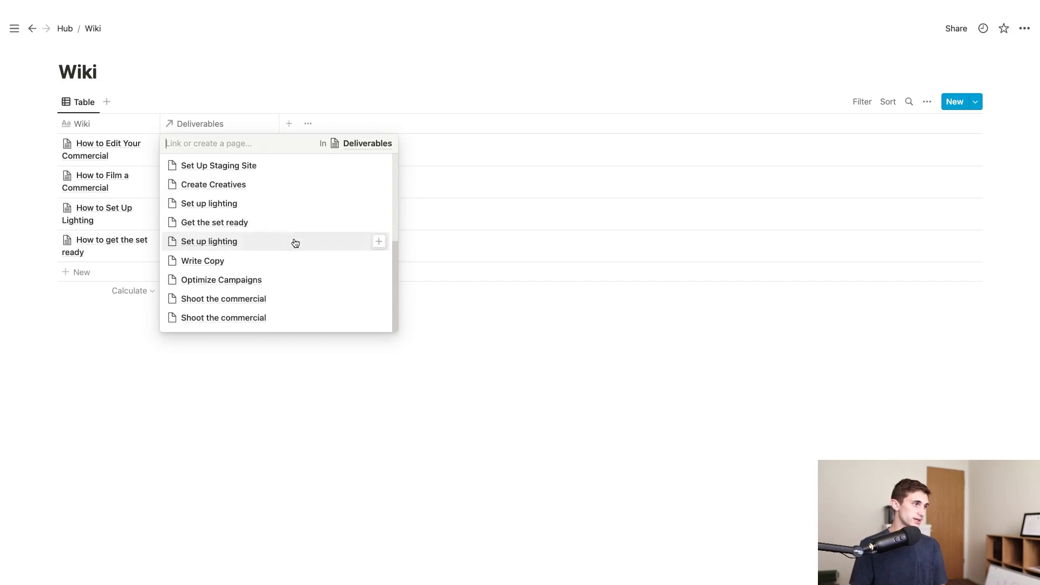
left_click(249, 58)
Link both "Shoot the commercial" deliverables to the "How to Film a Commercial" entry
left_click(221, 174)
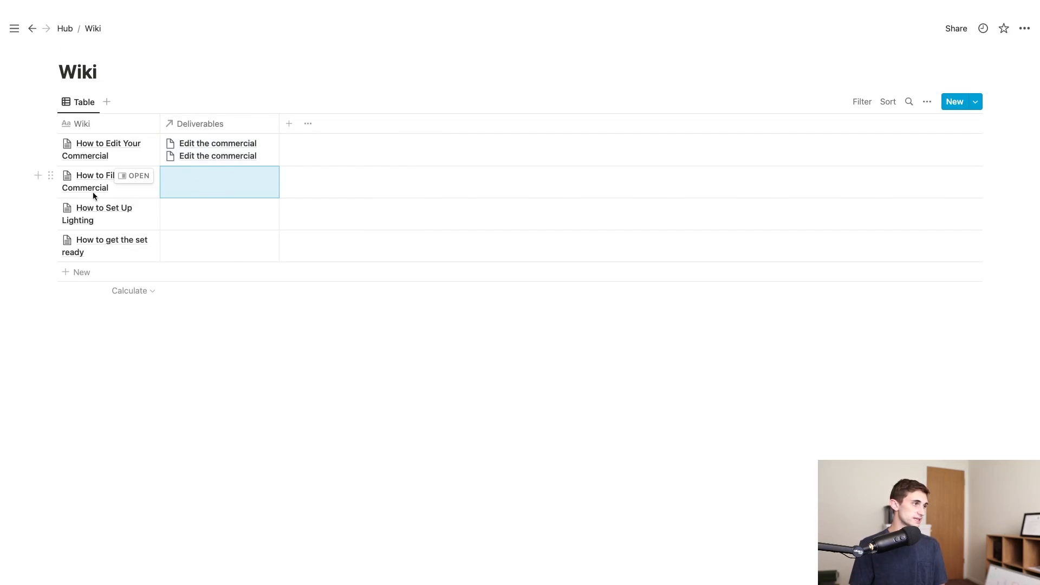
left_click(238, 183)
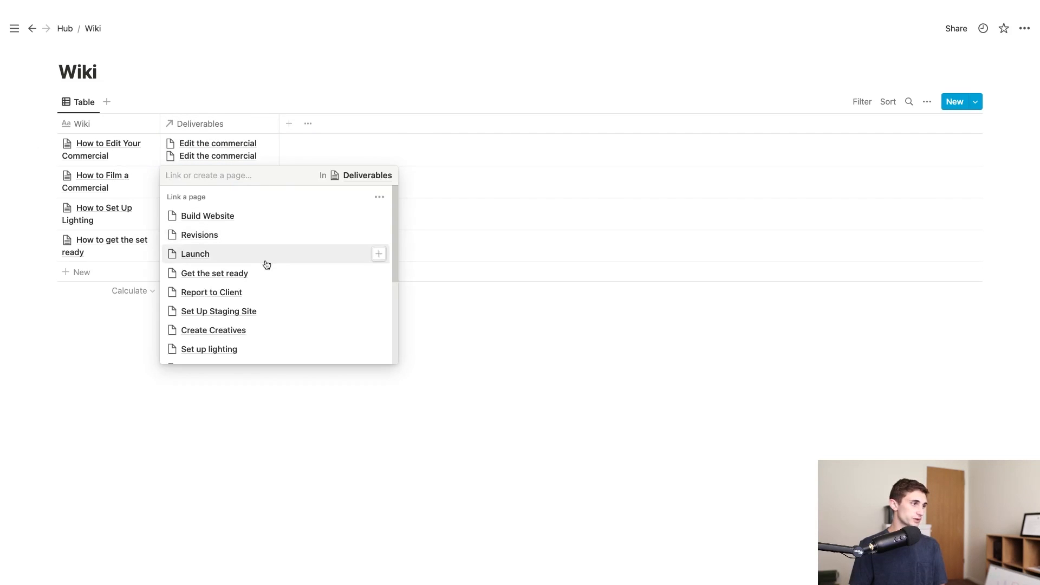
scroll(250, 271, "down", 3)
scroll(259, 281, "down", 2)
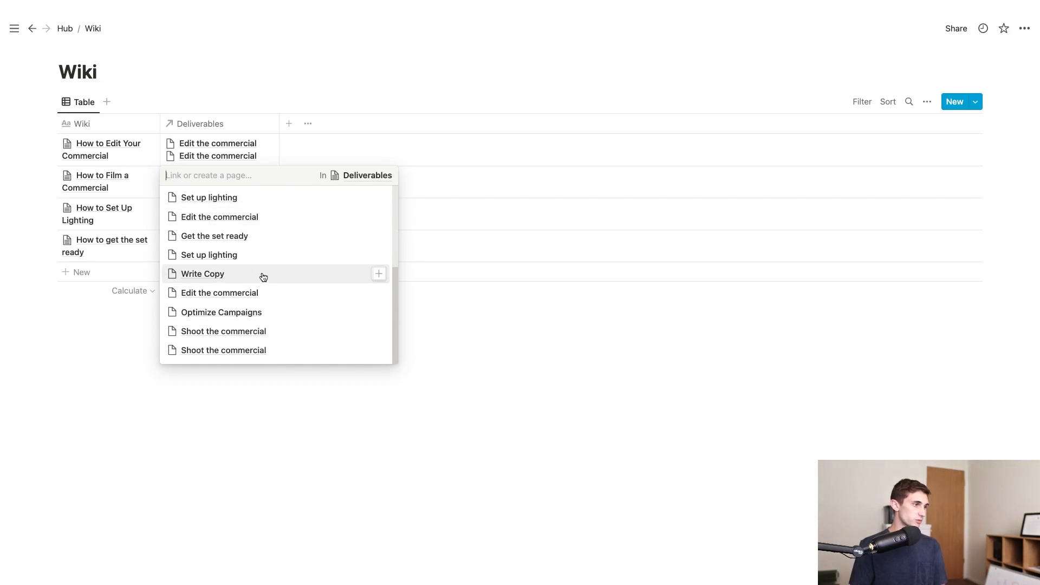
left_click(309, 331)
left_click(295, 349)
left_click(180, 367)
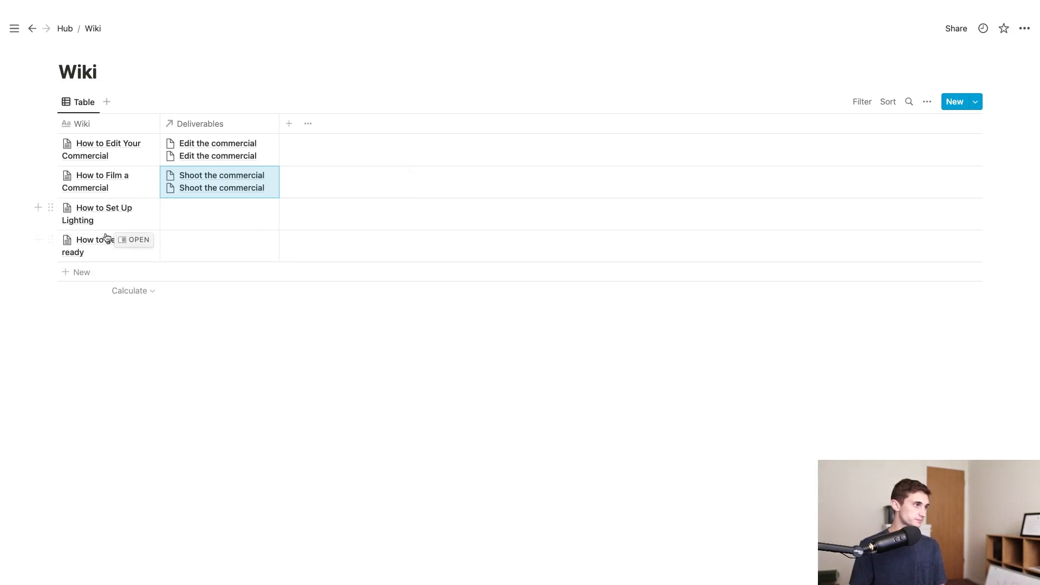
Link both "Set up lighting" deliverables to "How to Set Up Lighting" and both "Get the set ready" deliverables to "How to get the set ready"
left_click(247, 226)
left_click(209, 380)
left_click(209, 399)
left_click(227, 255)
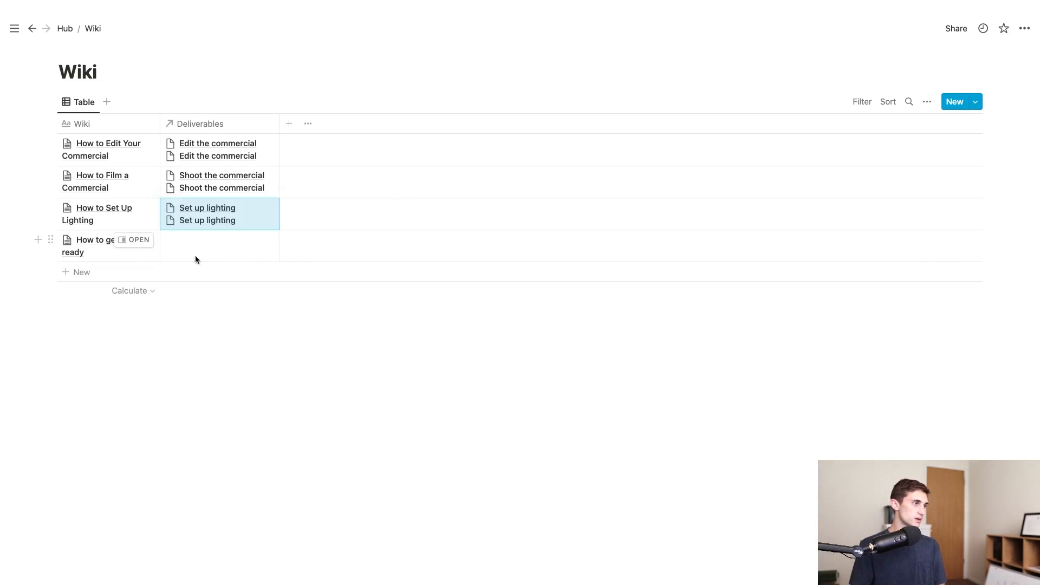
left_click(235, 261)
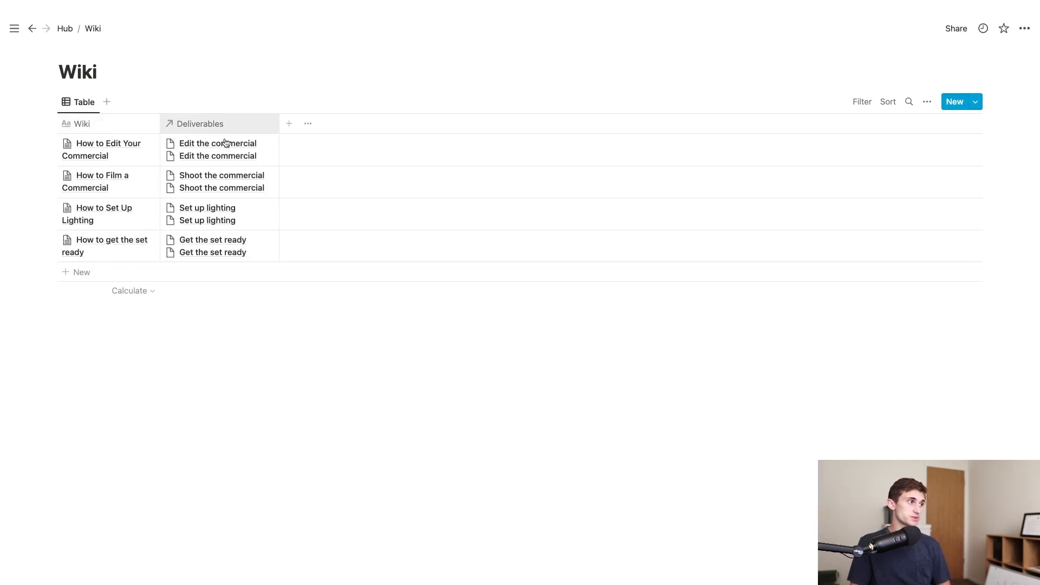
Create a Wiki entry from the New Wiki Page template titled "How to Stage Website" and link it to the "Set Up Staging Site" deliverable
left_click(975, 102)
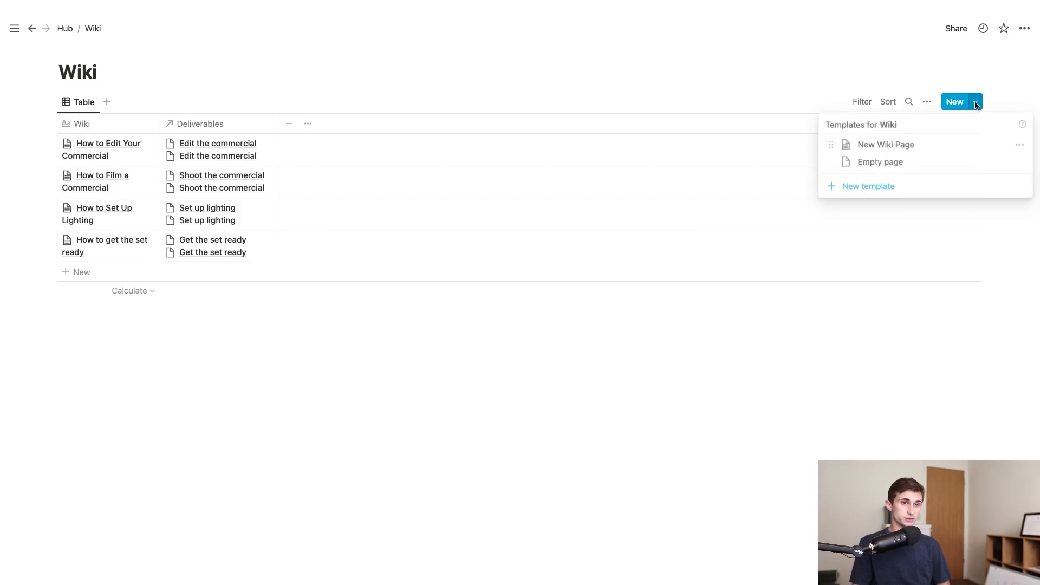
left_click(901, 146)
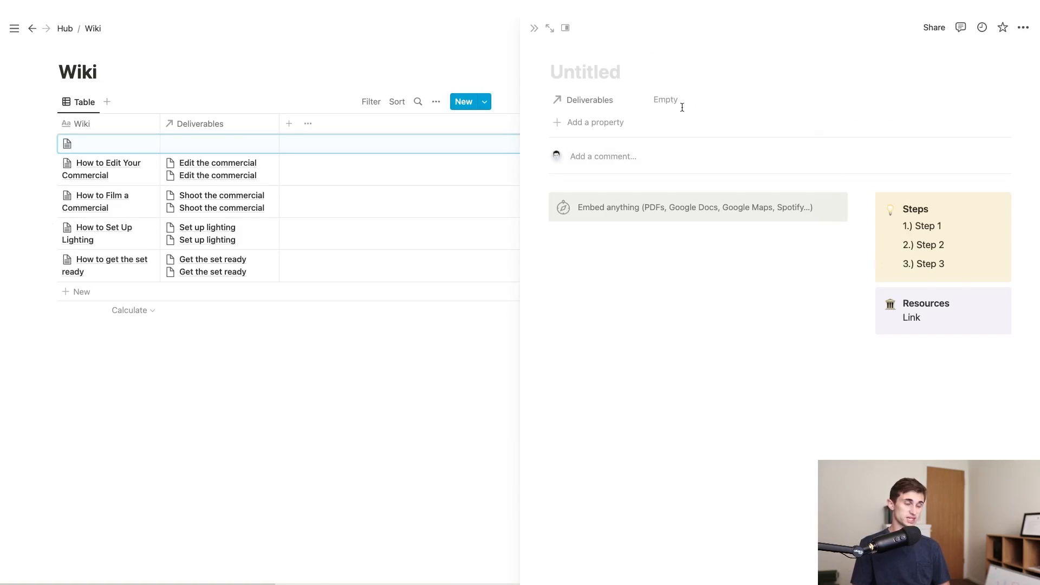
type("How to Stage Website")
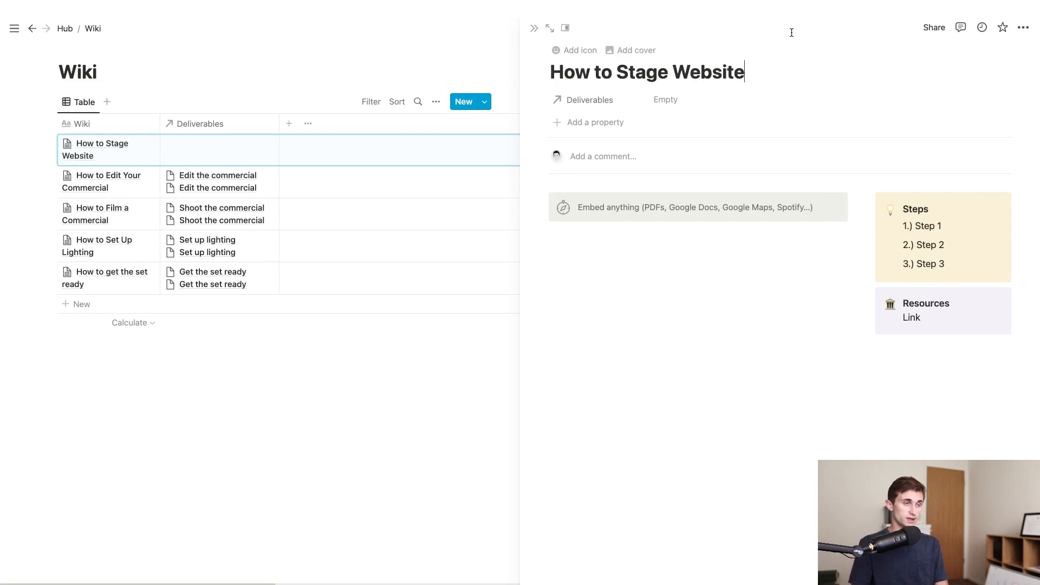
left_click(677, 101)
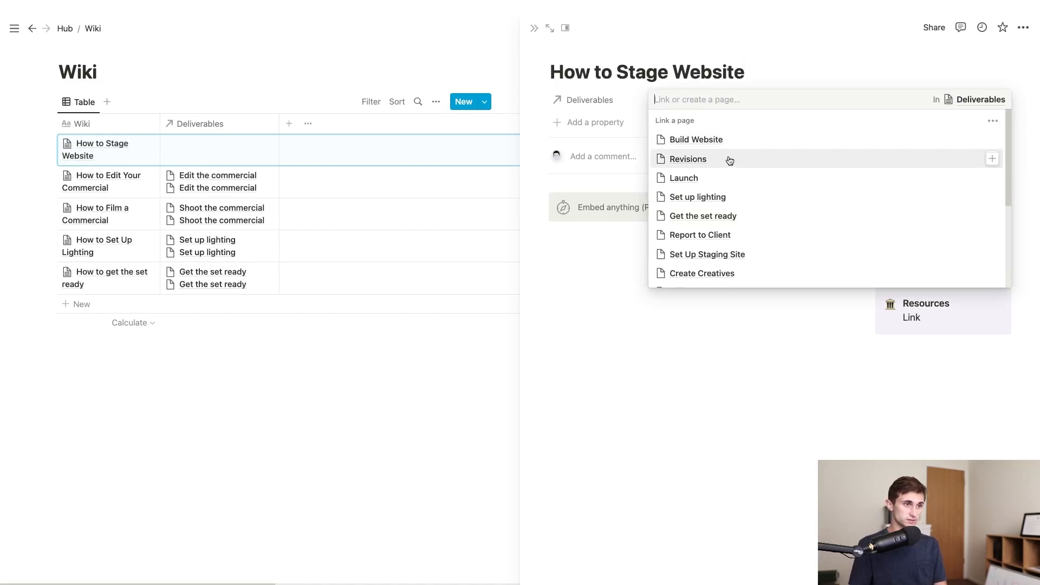
scroll(730, 163, "down", 1)
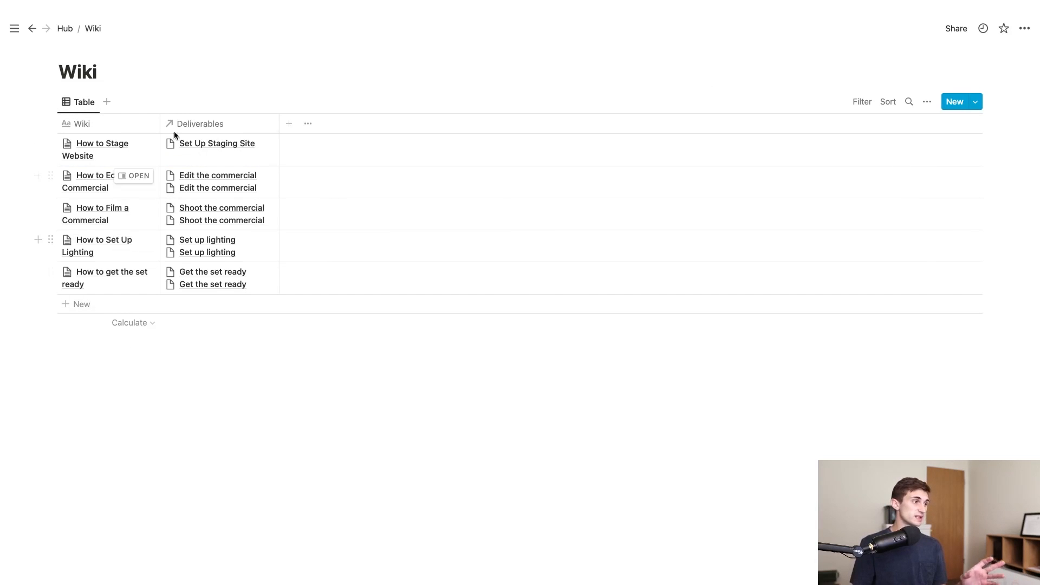
Open the Deliverables database from the Hub and show its hidden Wiki property in the table
left_click(68, 29)
left_click(359, 191)
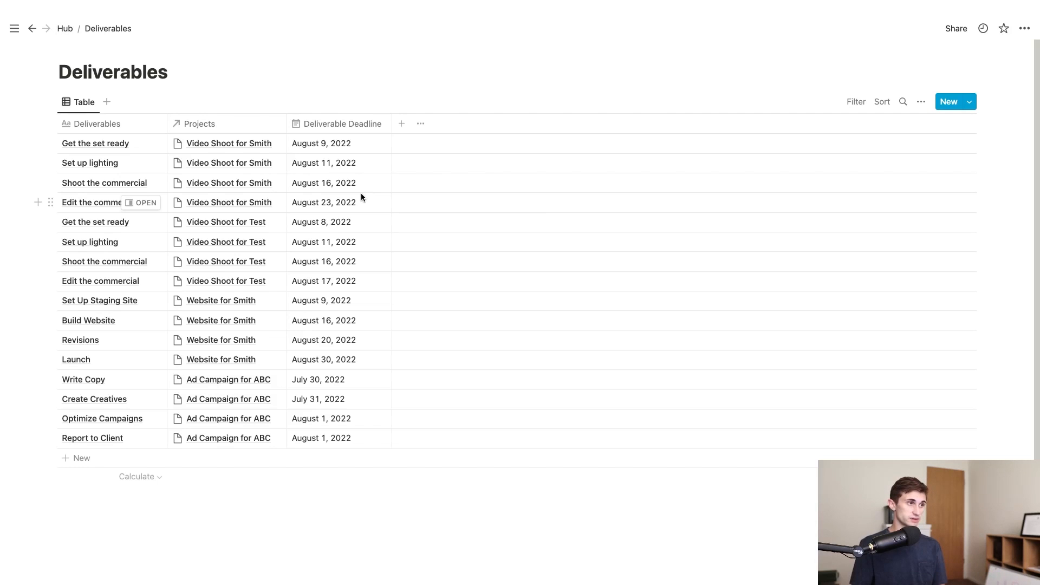
right_click(372, 183)
left_click(427, 97)
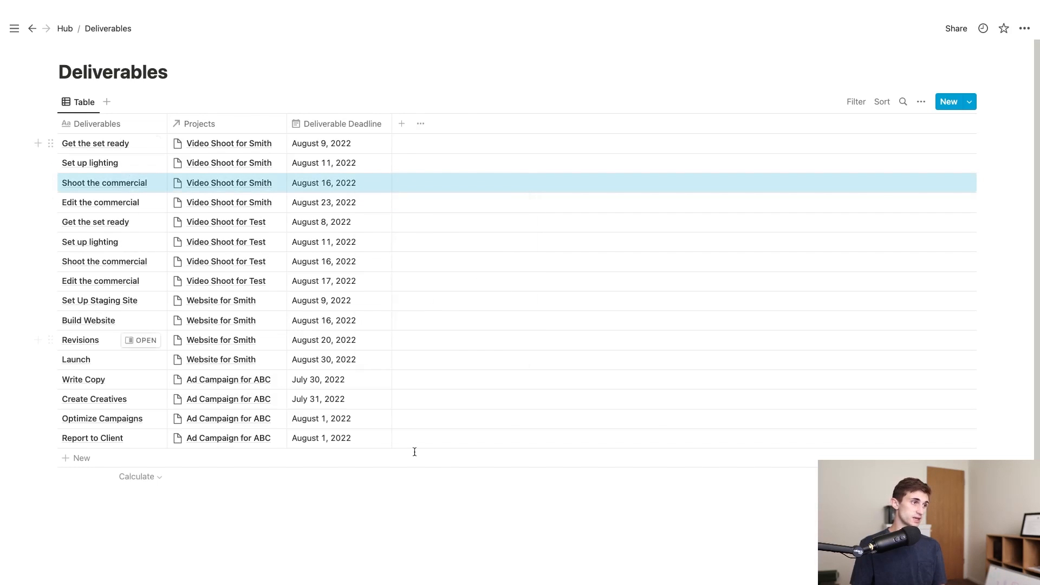
left_click(414, 68)
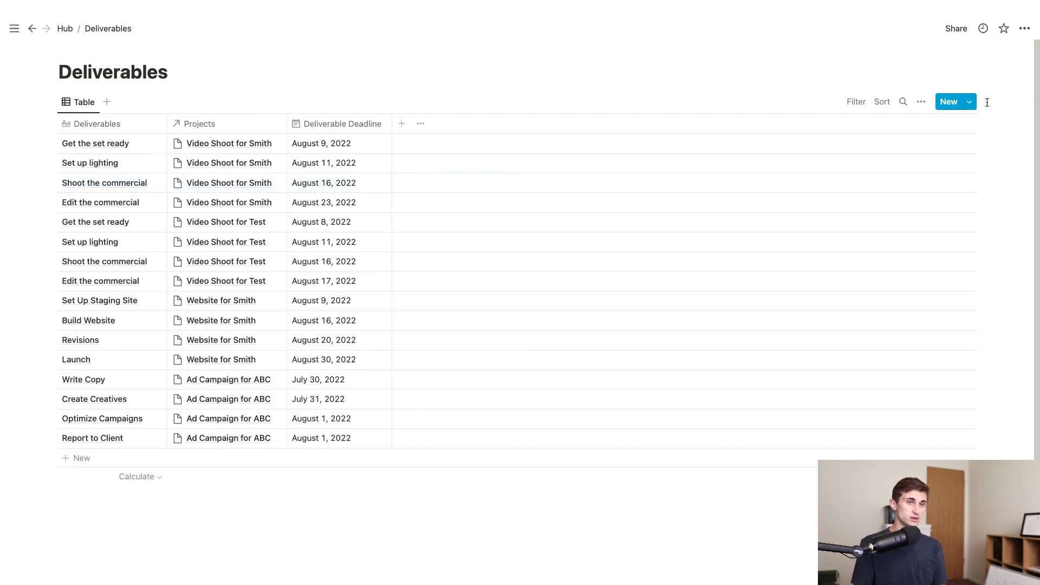
left_click(922, 102)
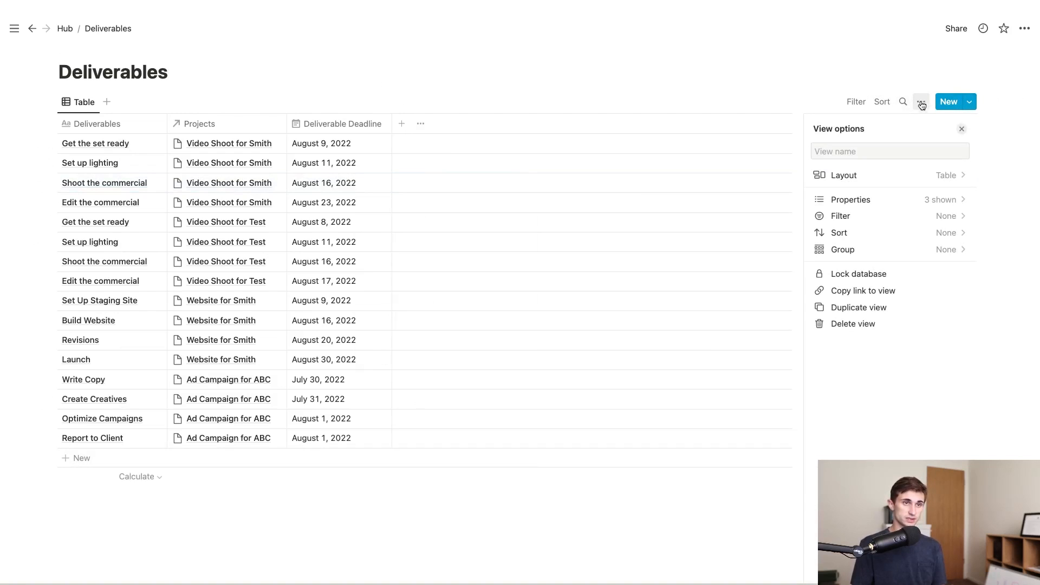
left_click(964, 202)
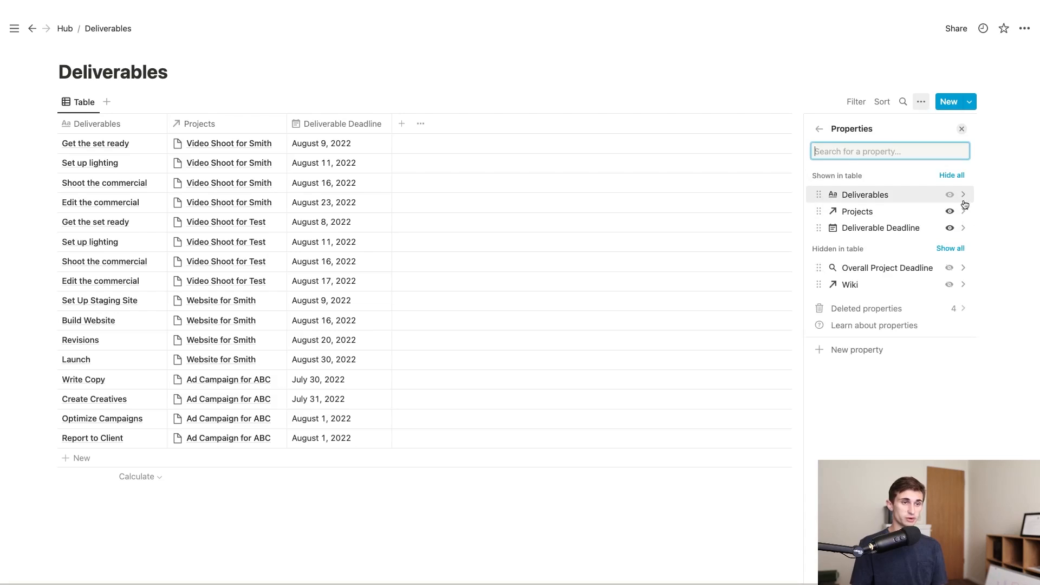
left_click(950, 286)
left_click(640, 115)
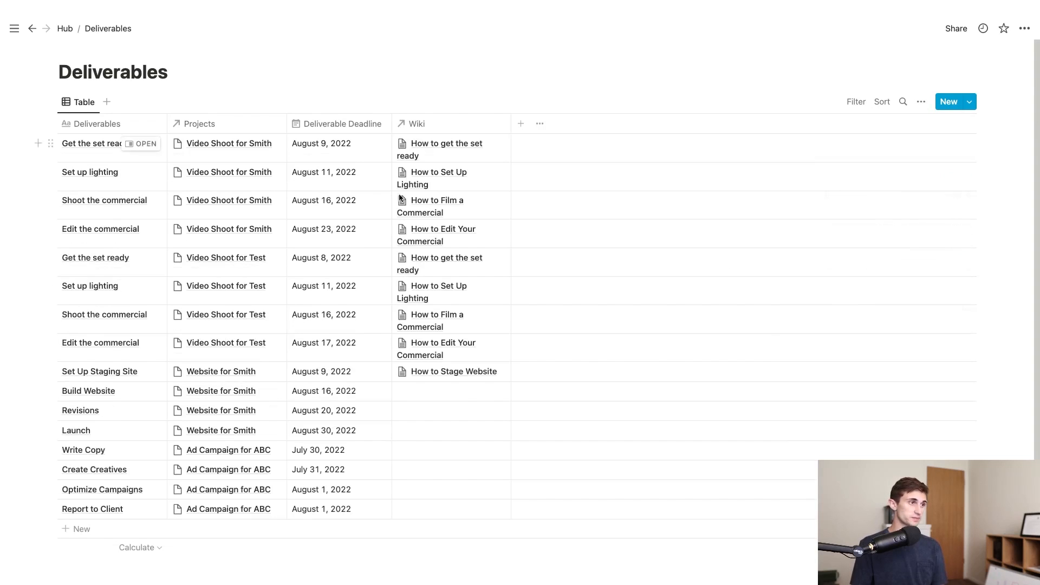
Open the "How to get the set ready" wiki page from the first deliverable and review its steps and resources
left_click(420, 147)
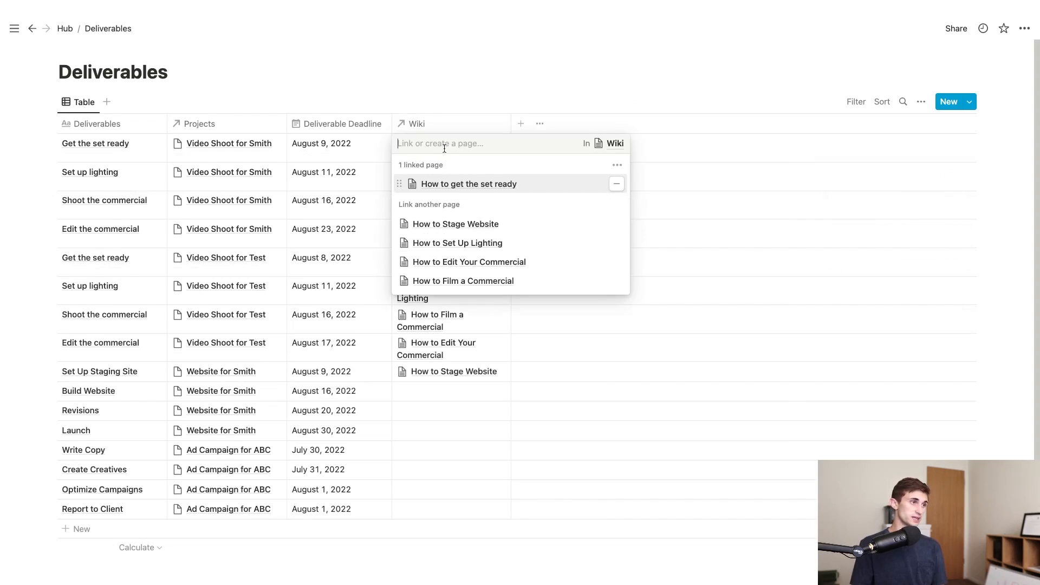
key("Escape")
left_click(416, 149)
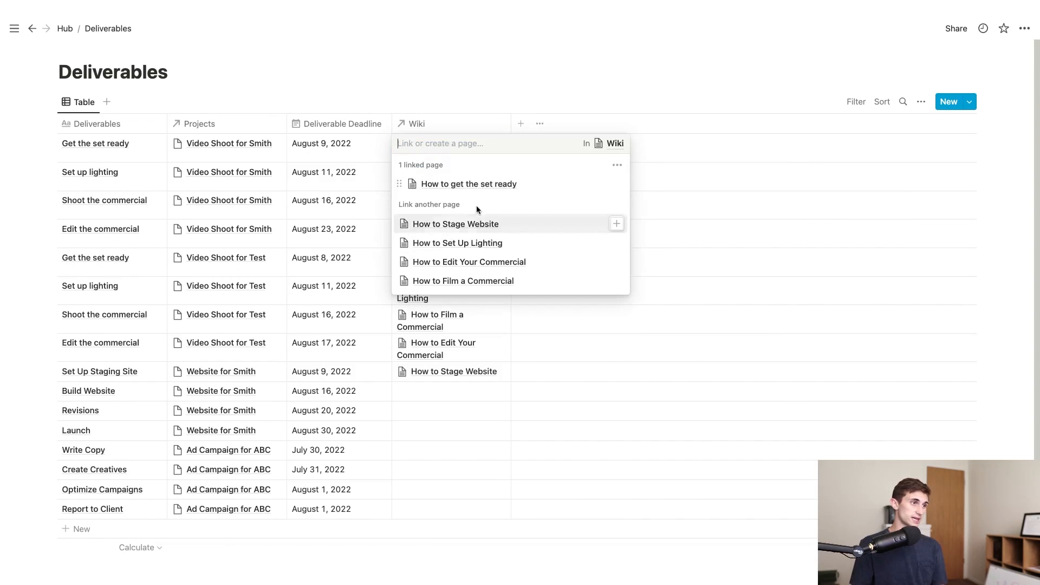
left_click(469, 184)
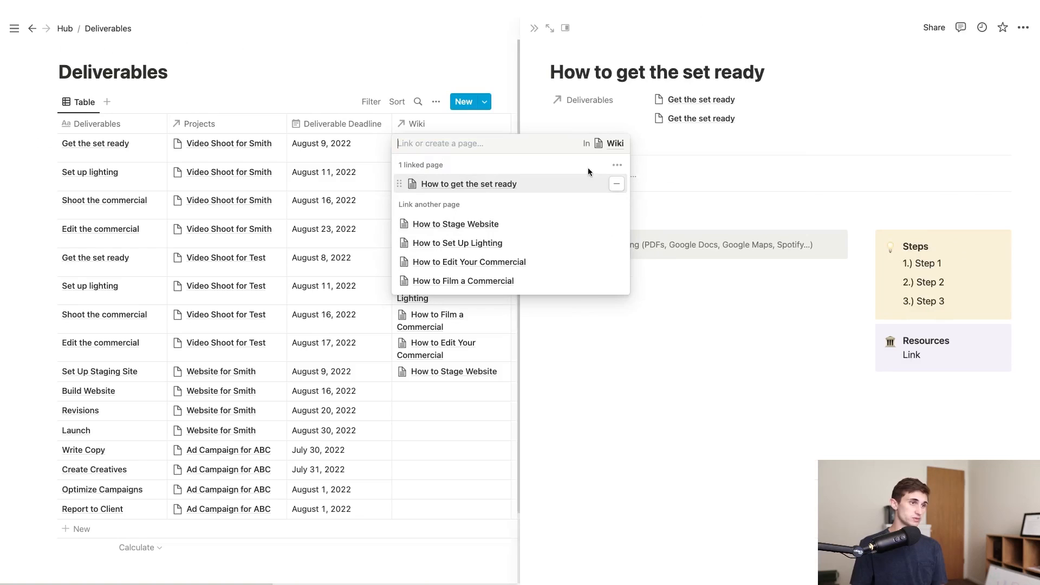
key("Escape")
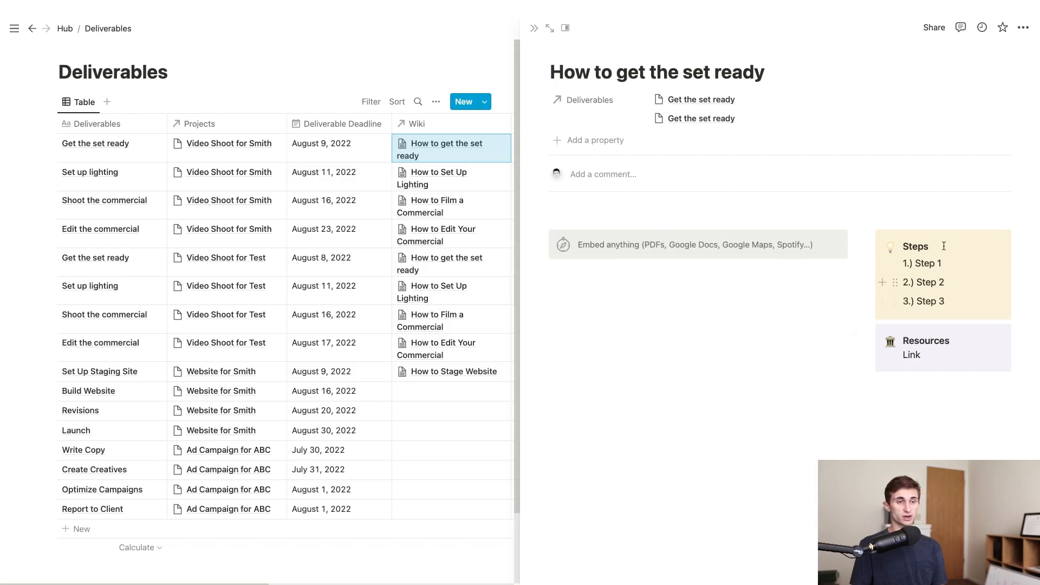
left_click(914, 356)
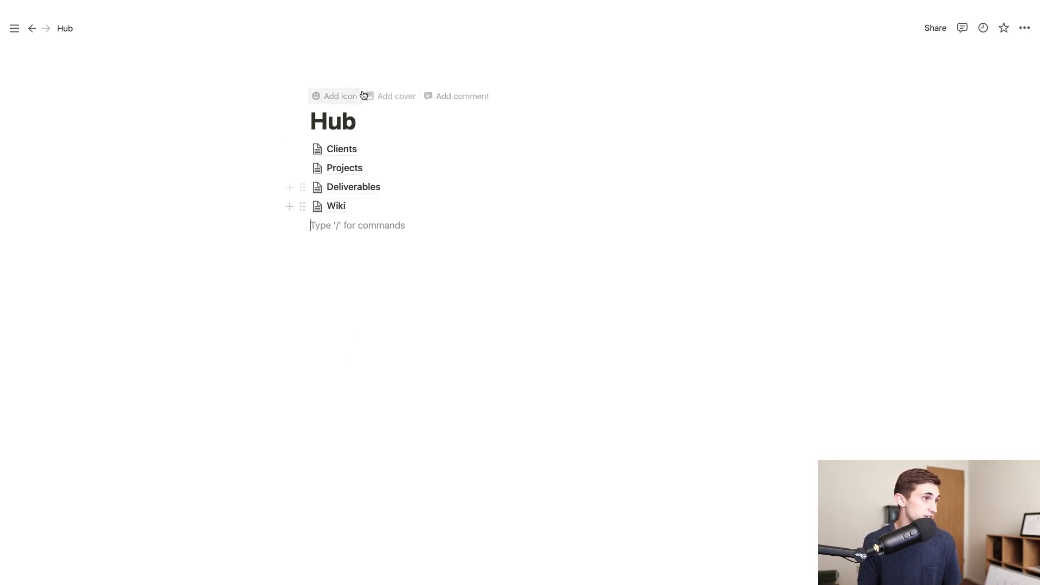
Arrange the Clients, Projects, Deliverables and Wiki pages side by side in four columns on the Hub page
left_click_drag(312, 121, 357, 122)
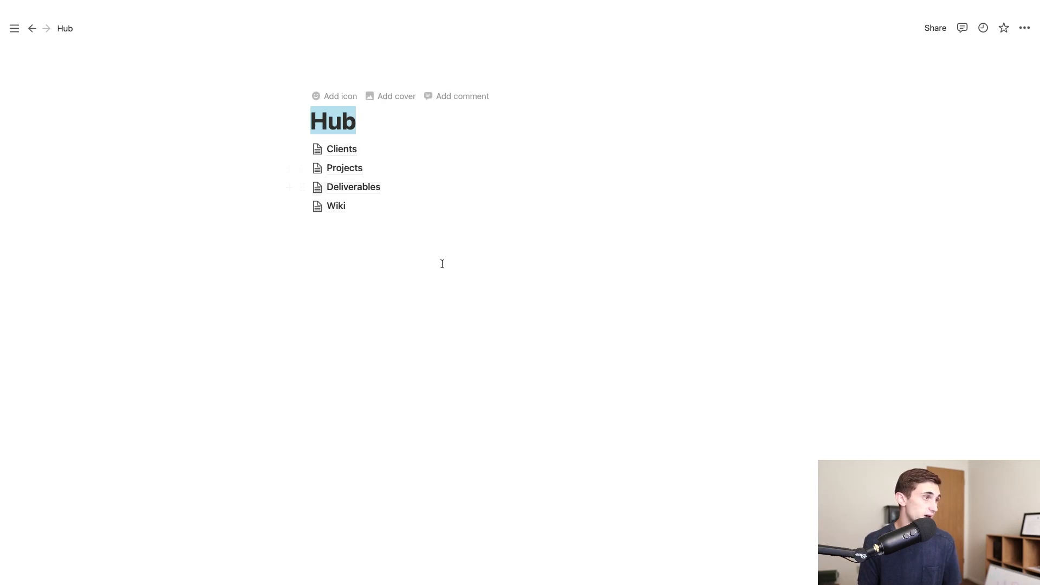
left_click(304, 243)
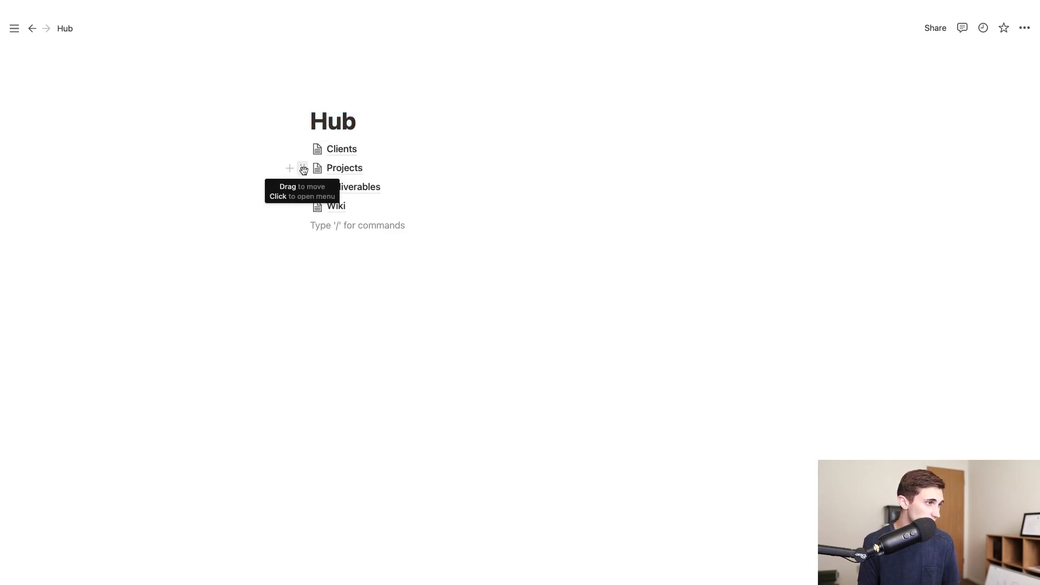
left_click_drag(303, 171, 746, 150)
left_click_drag(302, 183, 815, 157)
left_click_drag(302, 184, 845, 153)
left_click(330, 195)
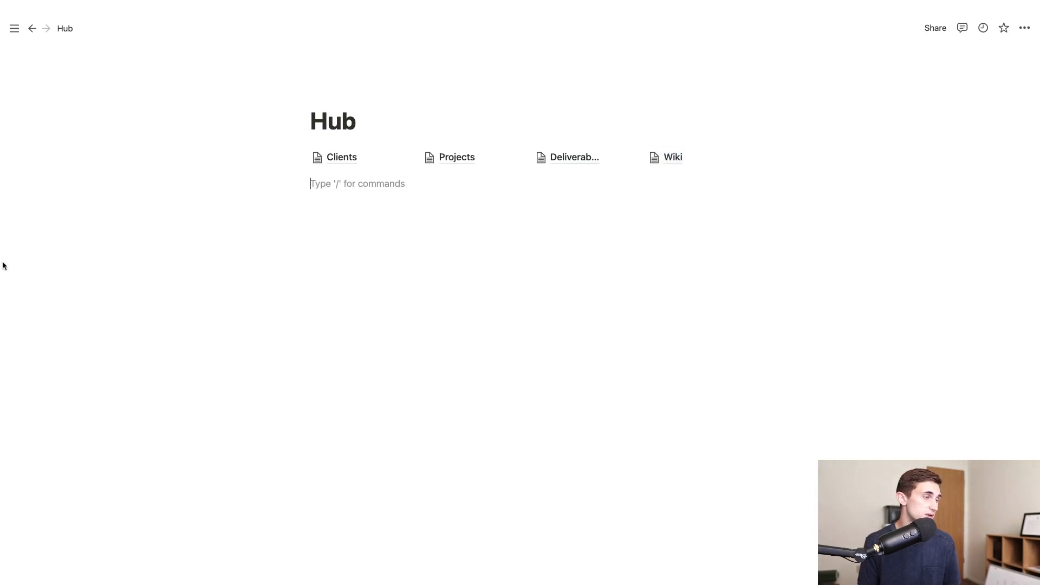
Add page icons to the databases: a bucket for Clients, a telephone for Projects, a baseball for Deliverables and a night-sky picture for Wiki
left_click(340, 163)
left_click(66, 51)
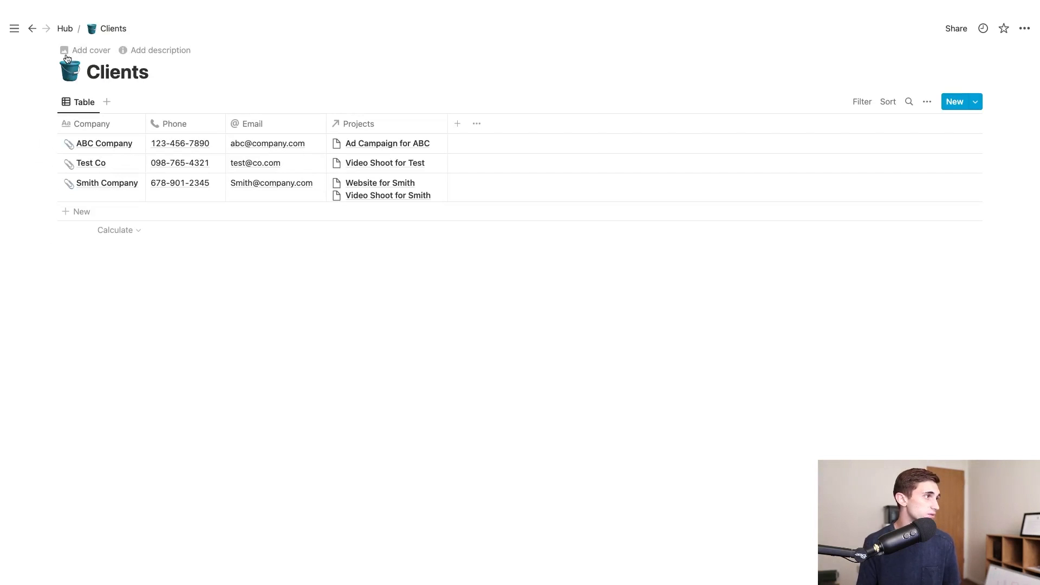
left_click(74, 78)
left_click(65, 29)
left_click(430, 157)
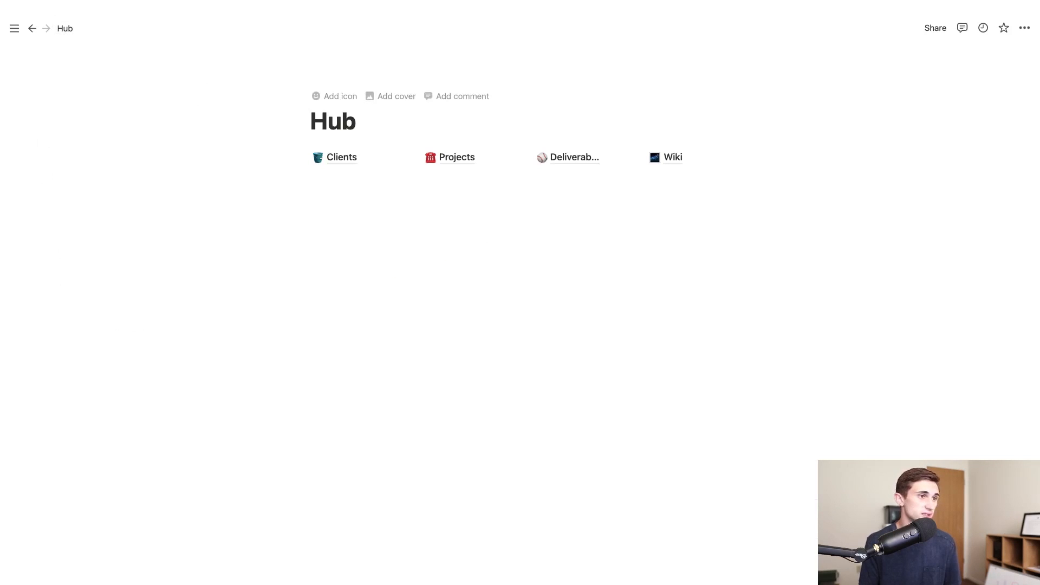
Set the Hub page to full width
left_click(1024, 28)
left_click(1012, 130)
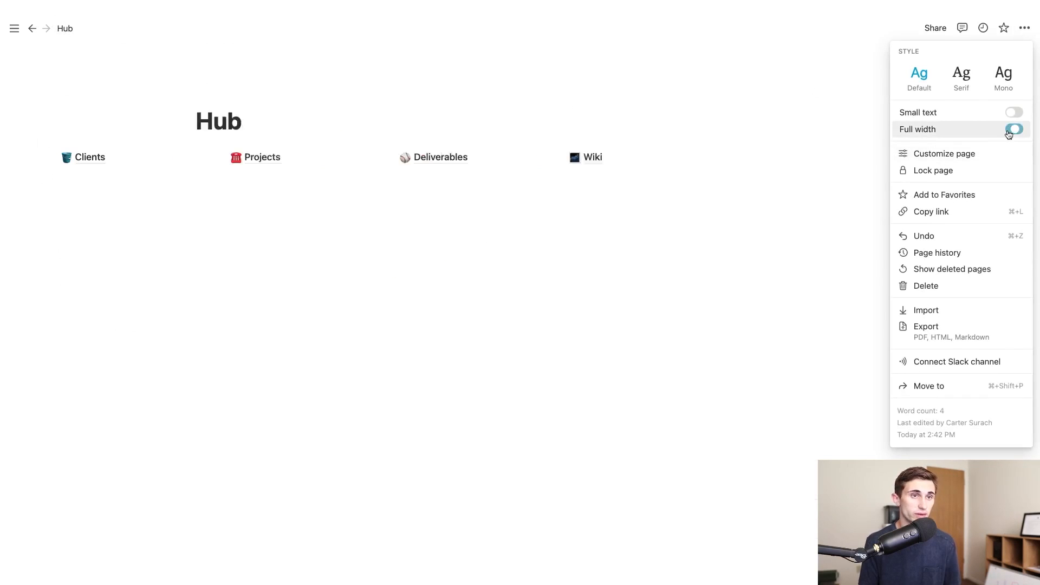
left_click(192, 217)
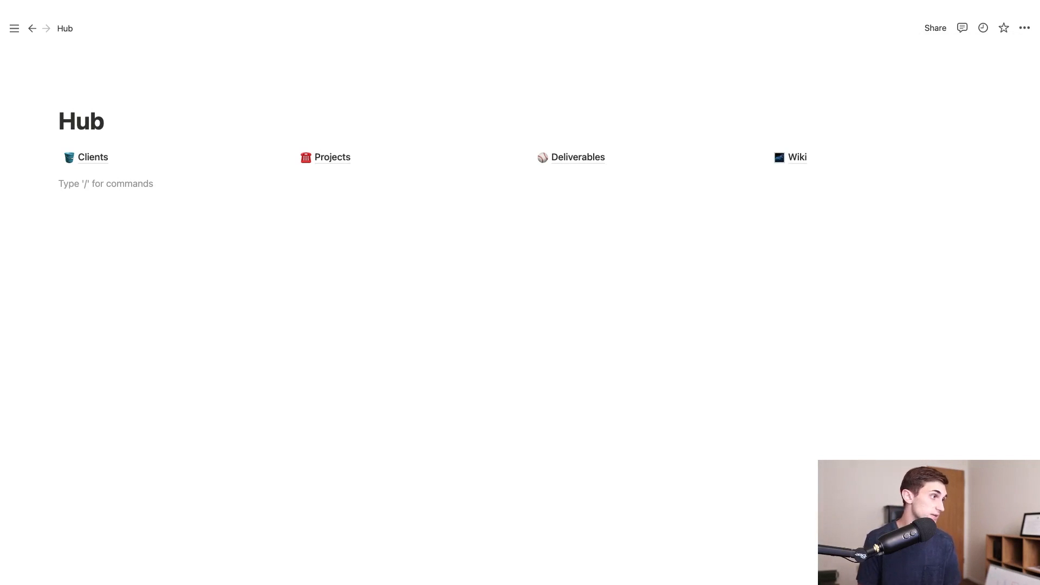
Insert a linked view of the Clients database below the Hub's page links, copying its existing Table view
type("/create")
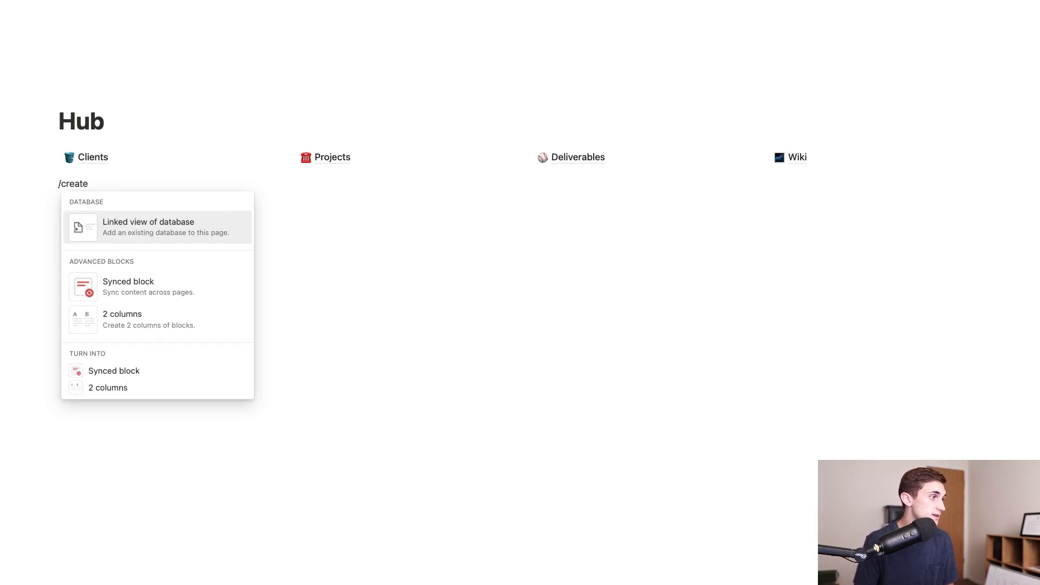
key("Return")
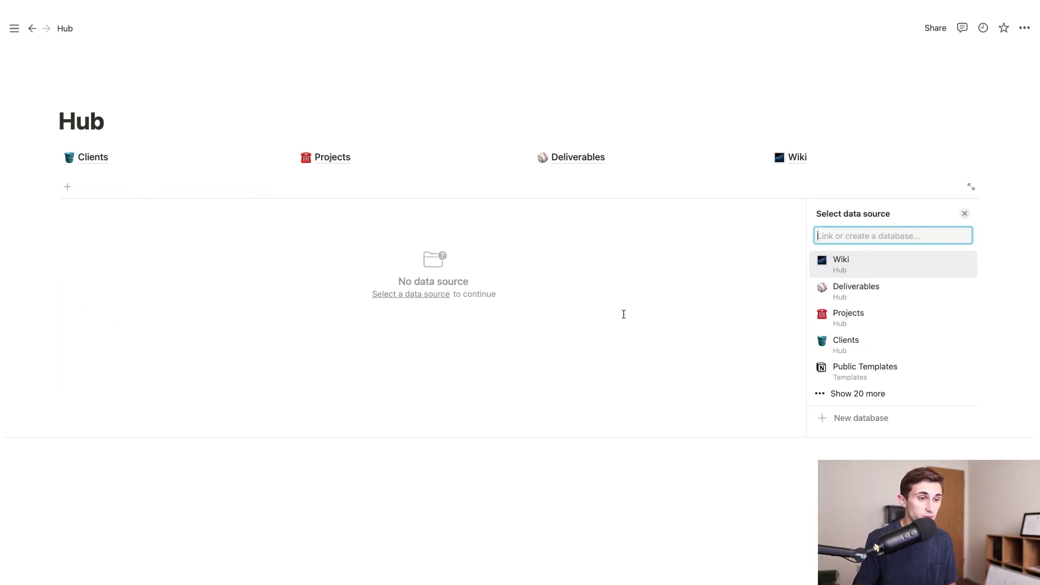
left_click(843, 348)
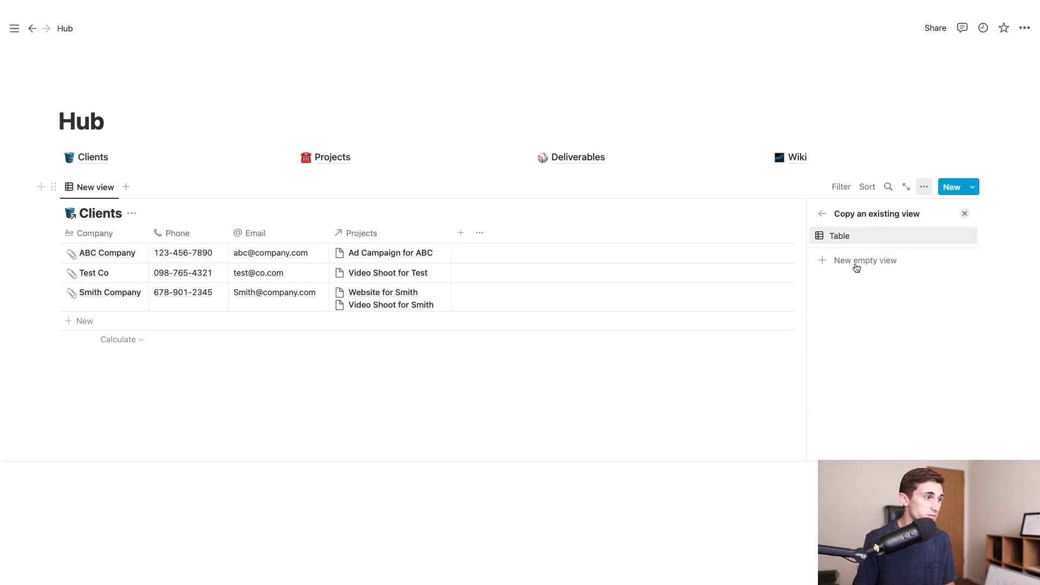
key("Return")
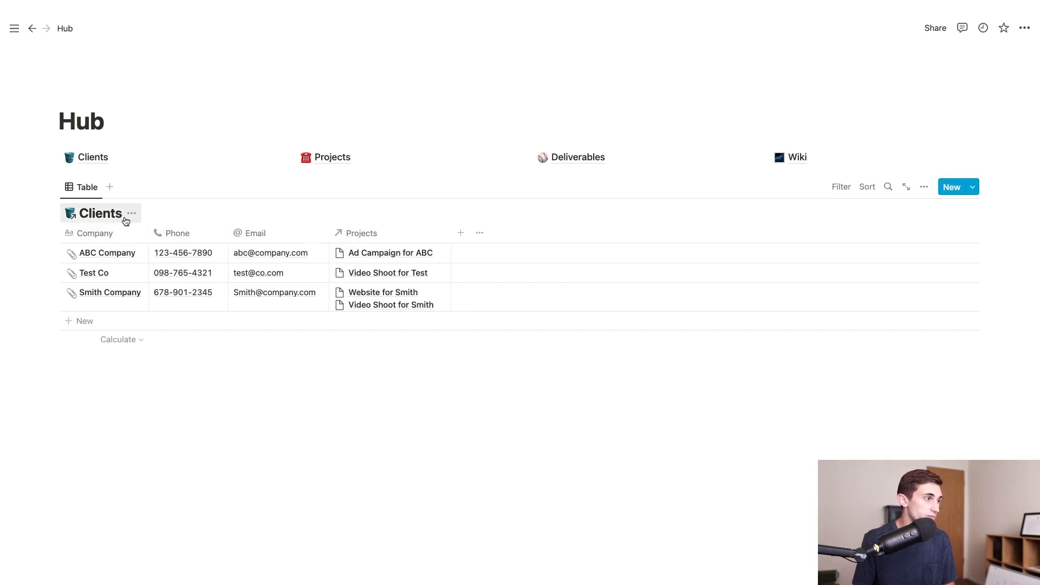
Change the layout of the linked Clients view to List
left_click(973, 186)
left_click(937, 173)
left_click(925, 187)
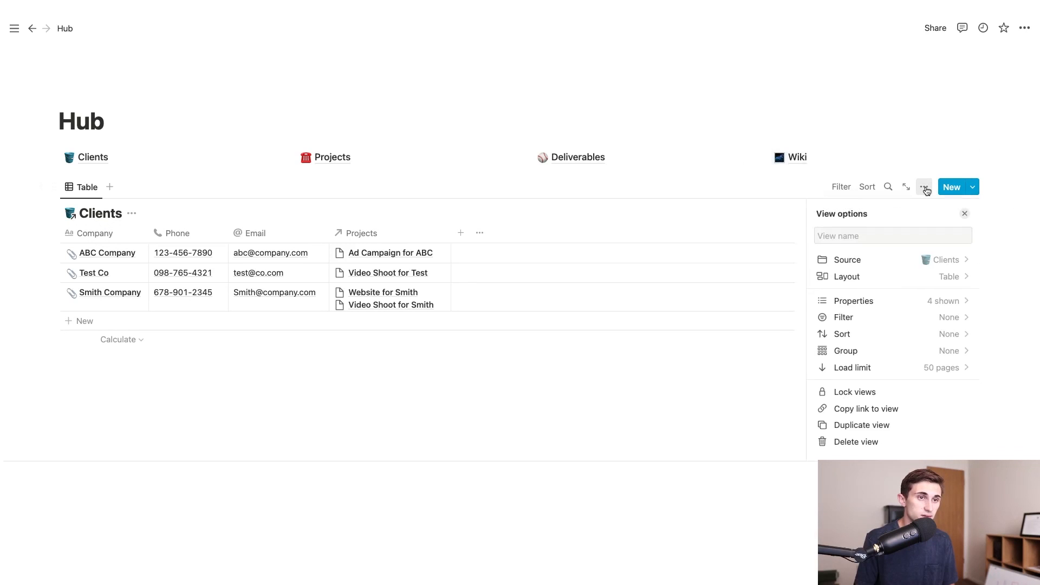
left_click(946, 277)
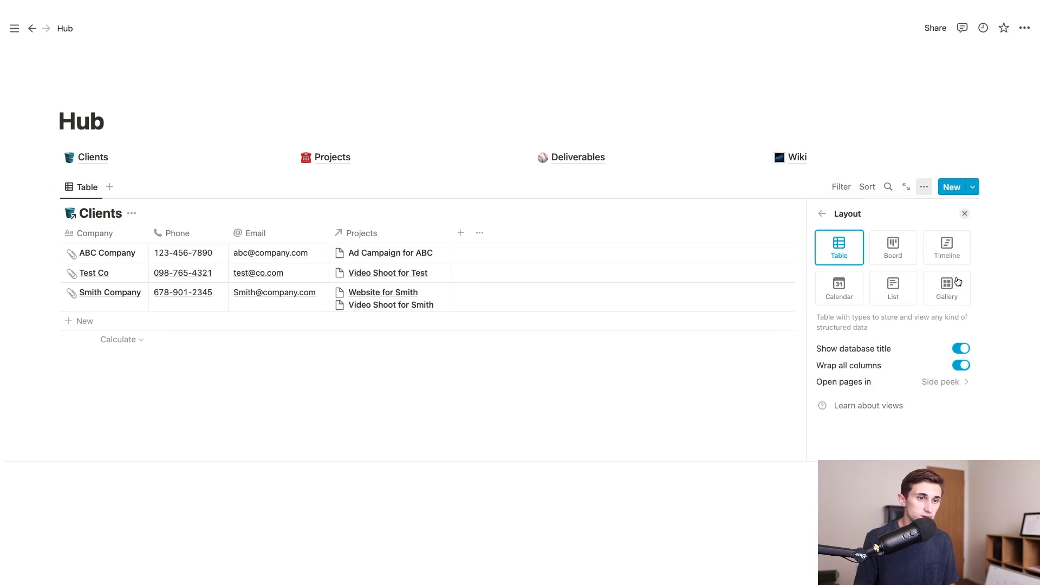
left_click(887, 291)
Show the Email, Phone and Projects properties in the Clients list and hide its database title
left_click(926, 189)
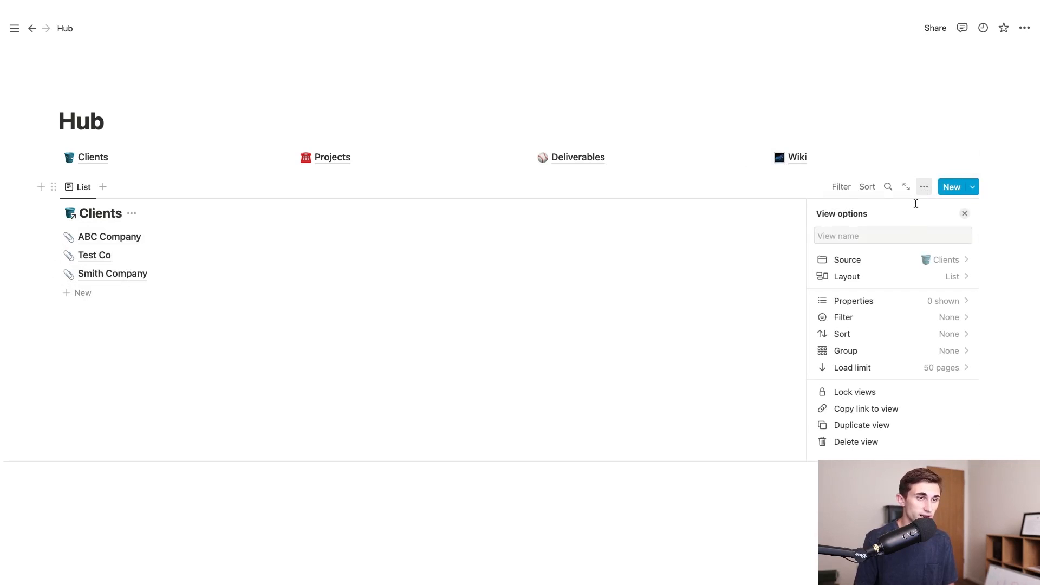
left_click(950, 302)
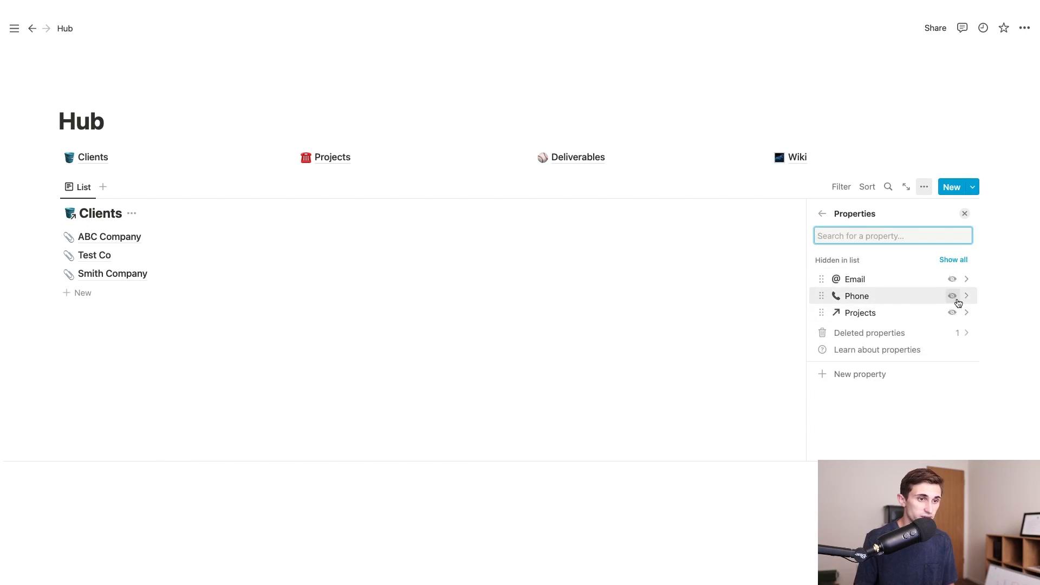
left_click(952, 281)
left_click(952, 319)
left_click(952, 336)
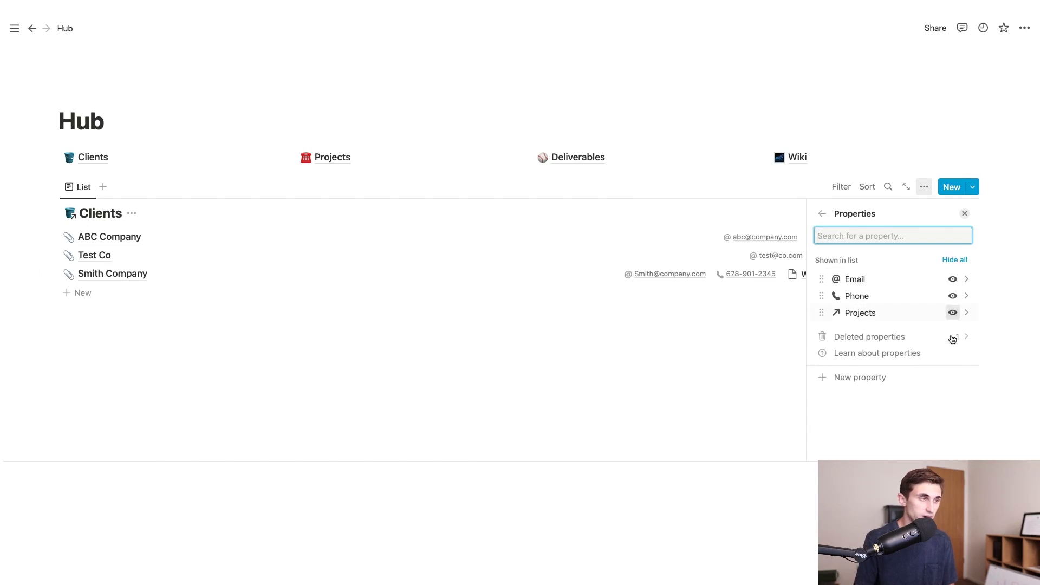
key("Escape")
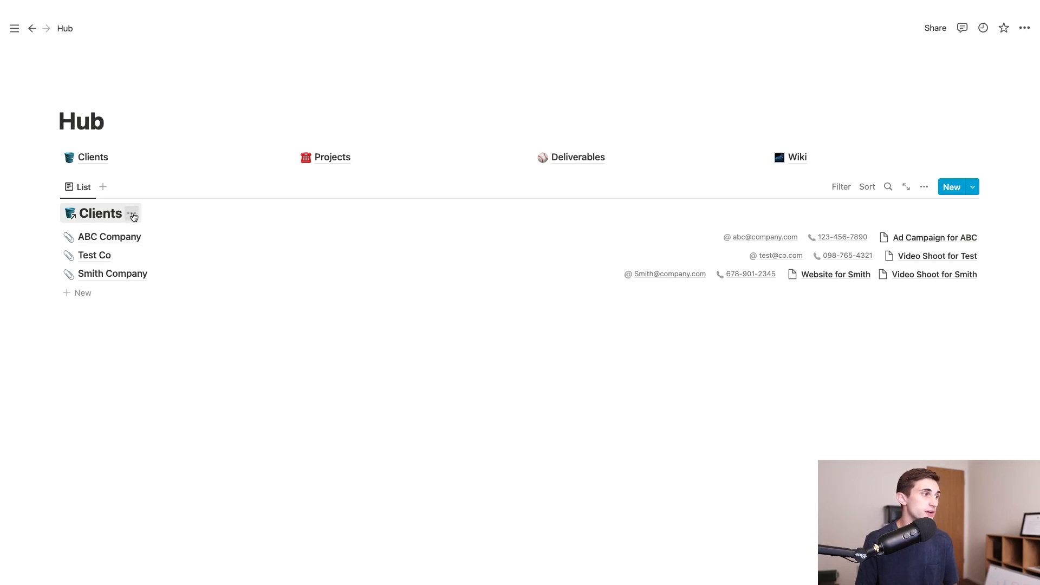
left_click(133, 216)
left_click(143, 275)
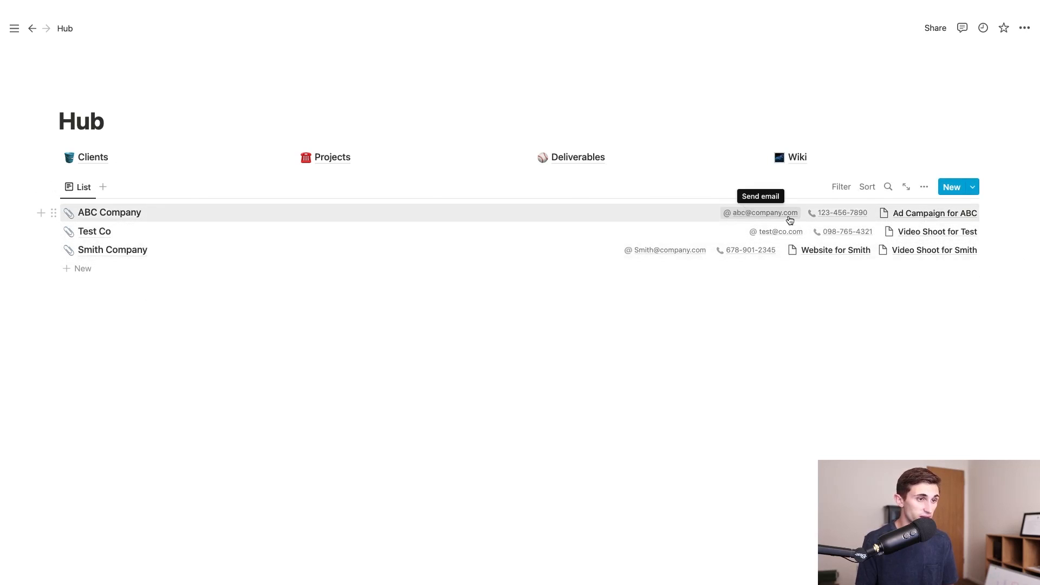
Open the ABC Company entry, follow its Ad Campaign for ABC project to the Write Copy deliverable, and close the page preview
left_click(919, 215)
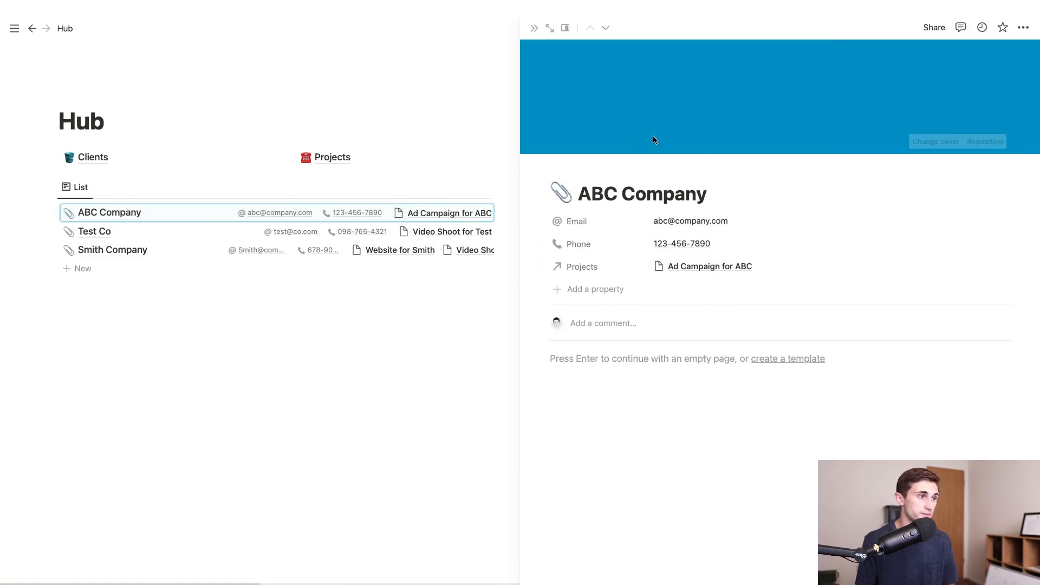
left_click(716, 268)
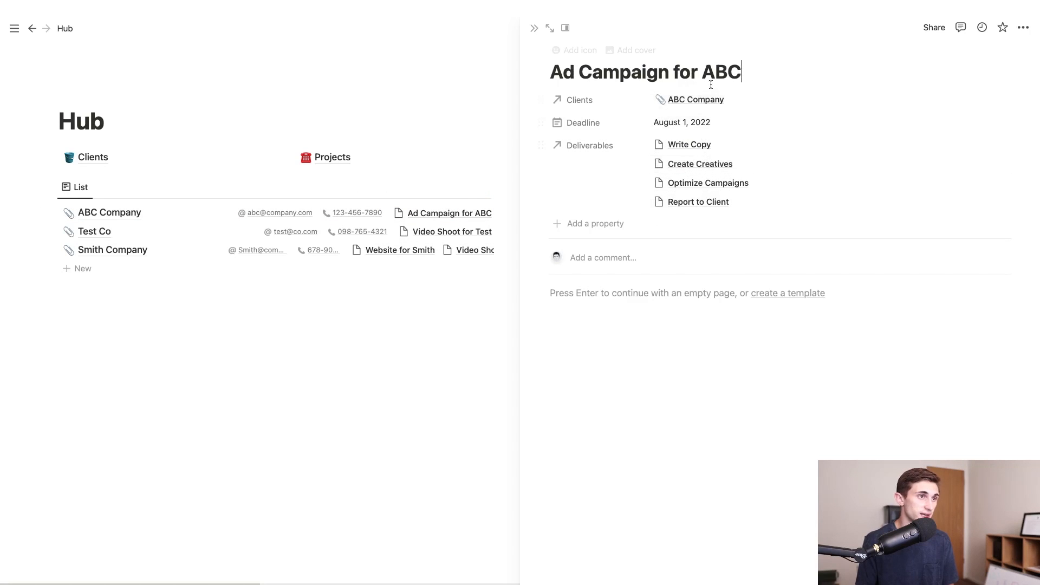
left_click_drag(564, 73, 818, 72)
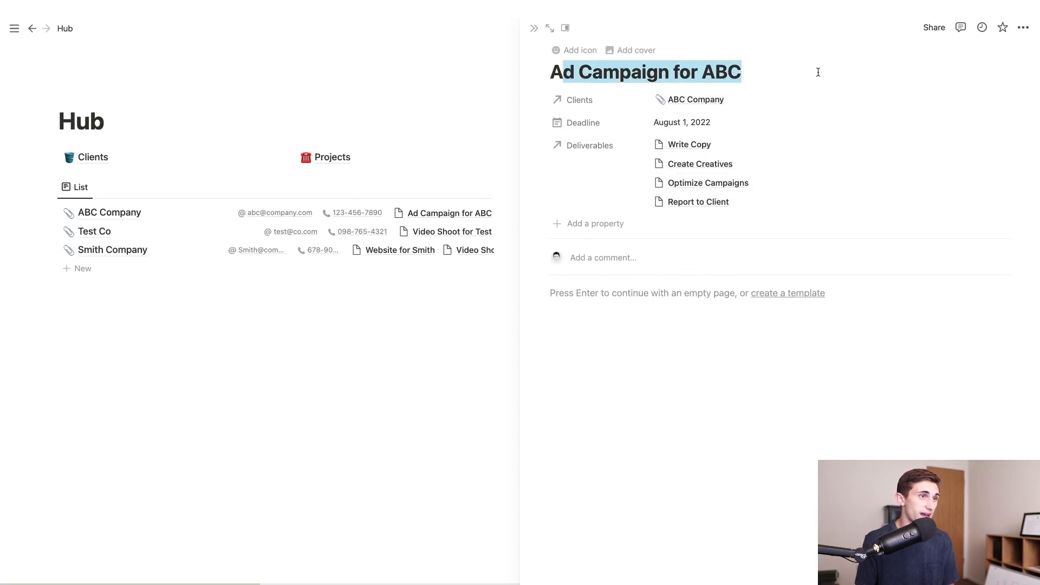
left_click(687, 146)
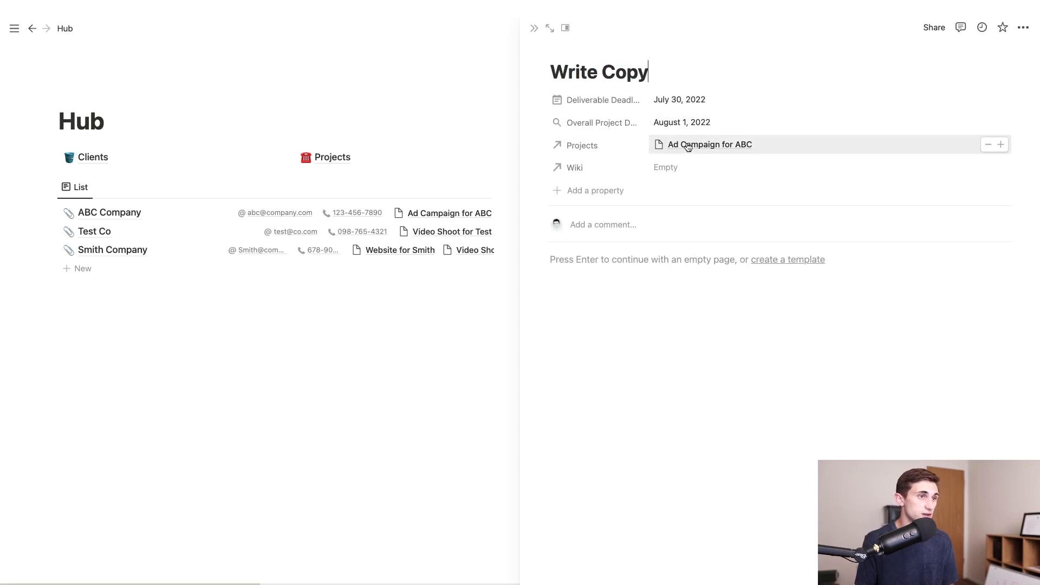
left_click(535, 29)
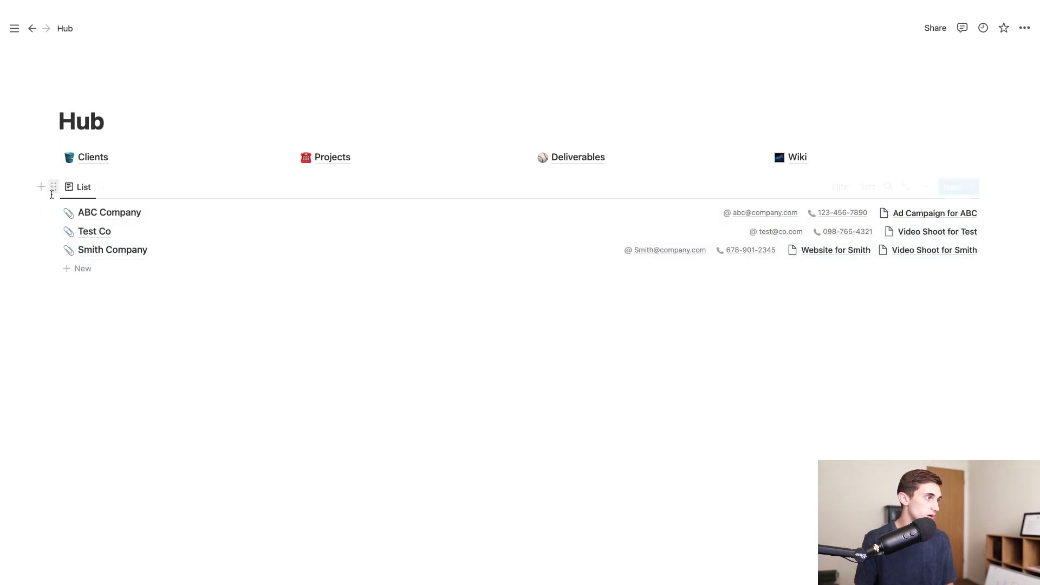
Insert a linked view of the Projects database below the Clients list, using its existing Table view
left_click(39, 188)
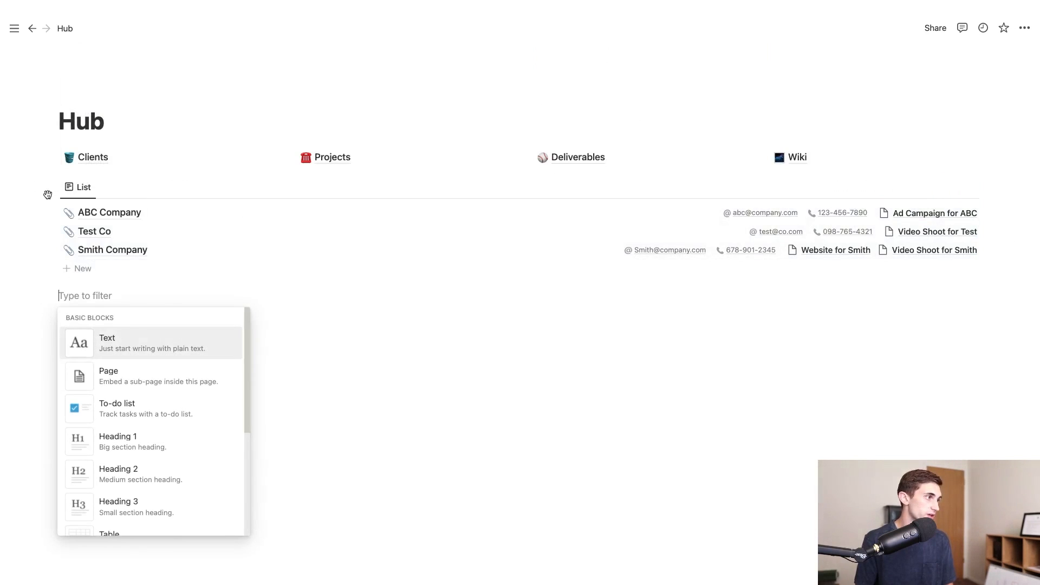
type("create")
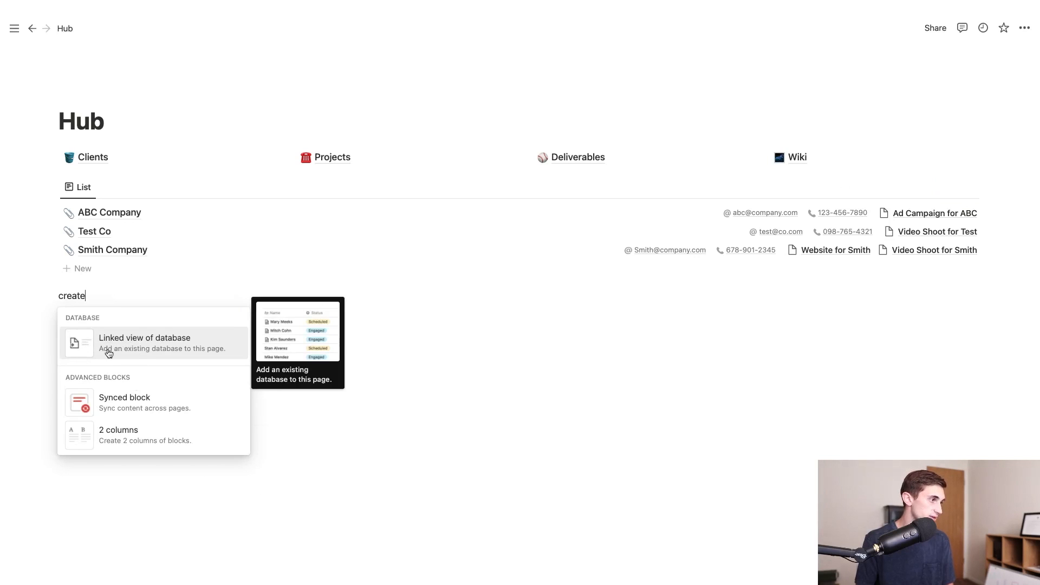
left_click(144, 353)
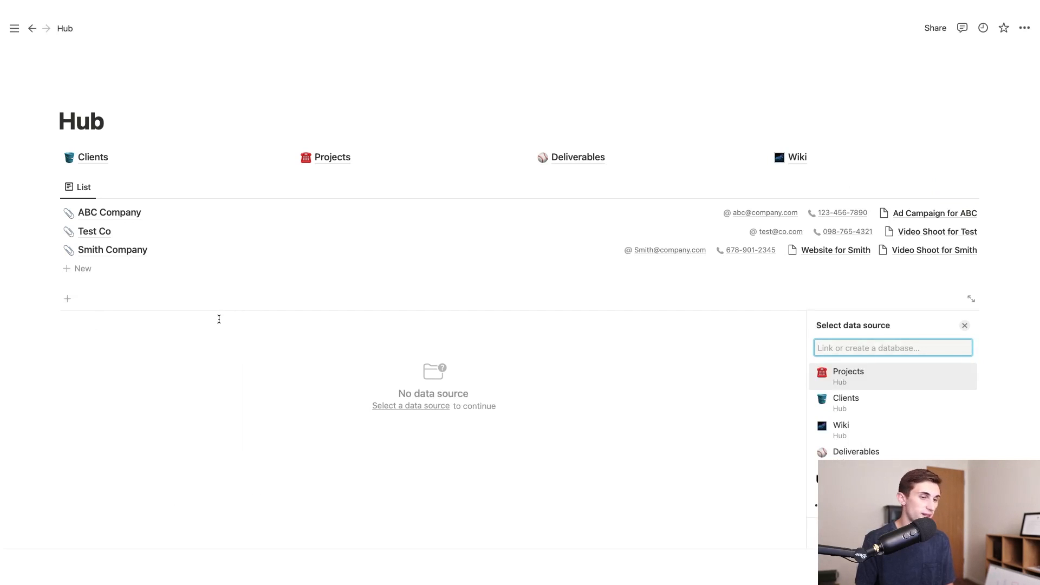
left_click(879, 377)
left_click(878, 372)
scroll(910, 353, "down", 1)
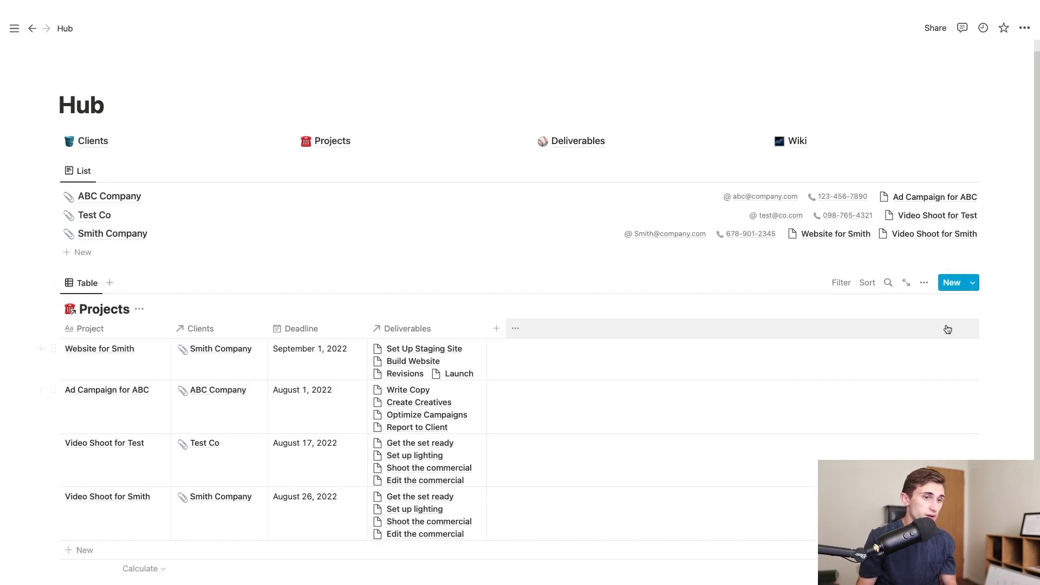
Change the layout of the linked Projects view to Board
left_click(924, 283)
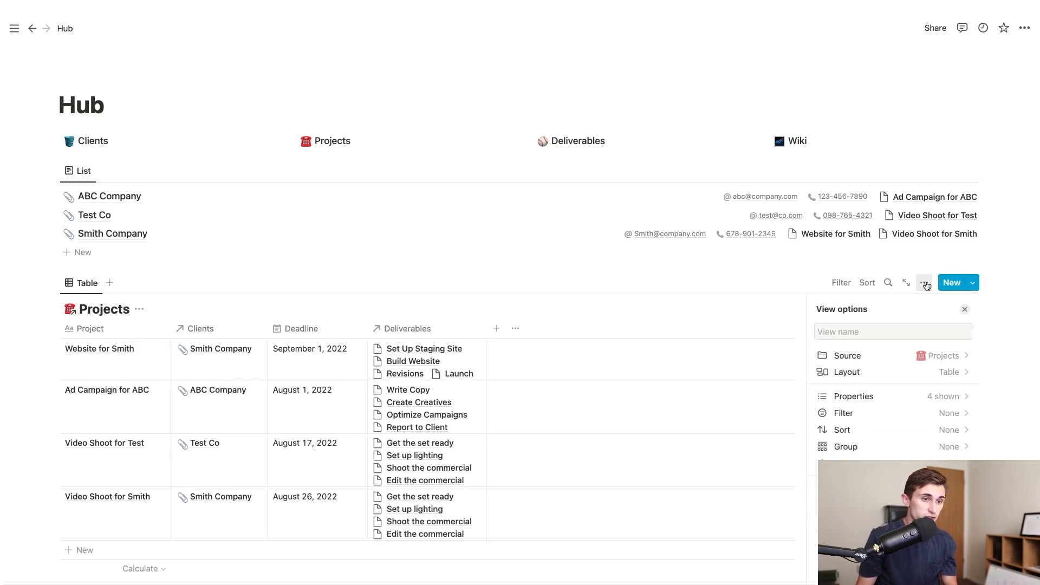
left_click(961, 371)
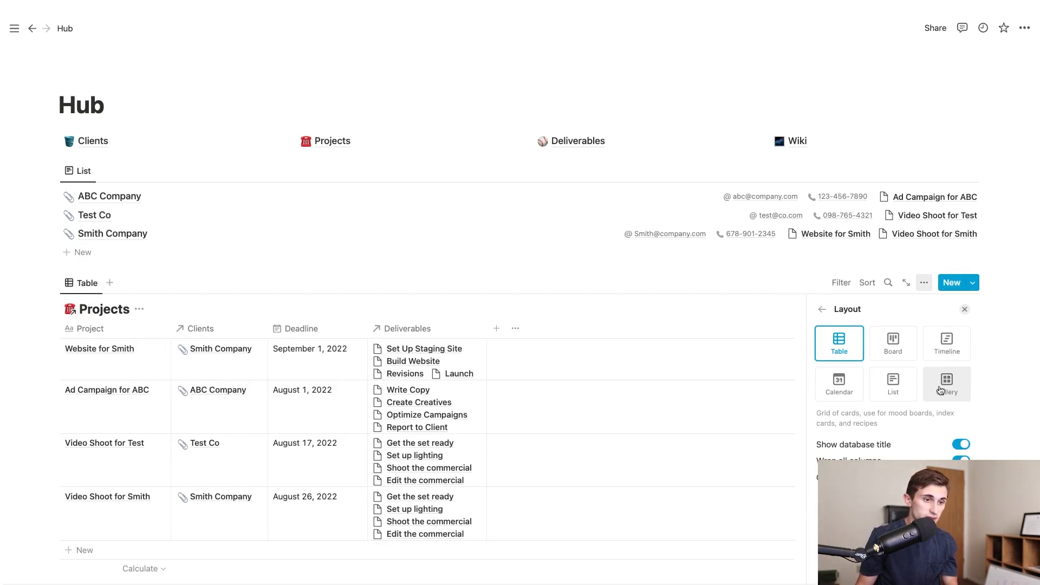
left_click(883, 355)
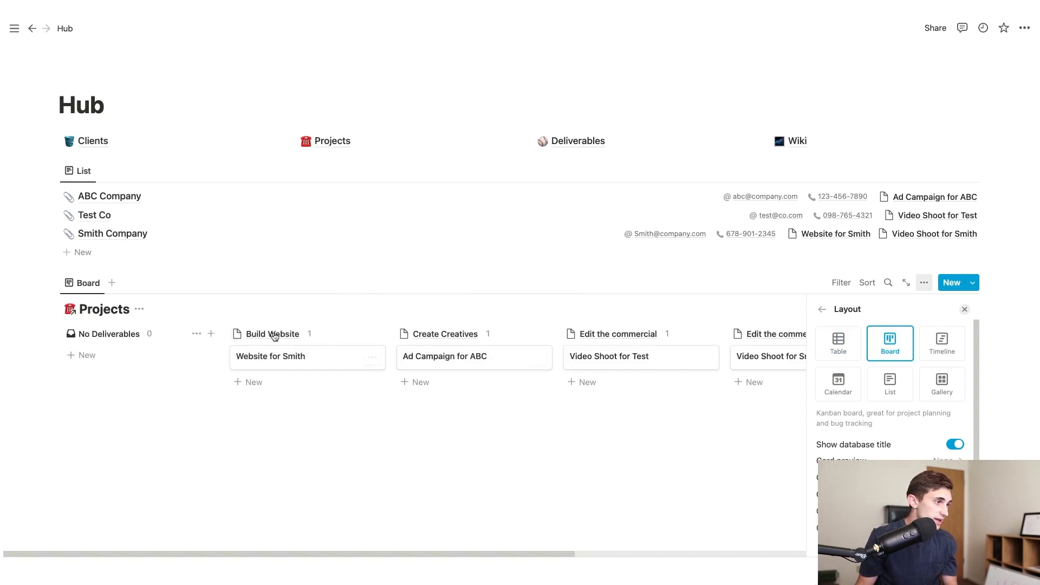
scroll(867, 487, "down", 1)
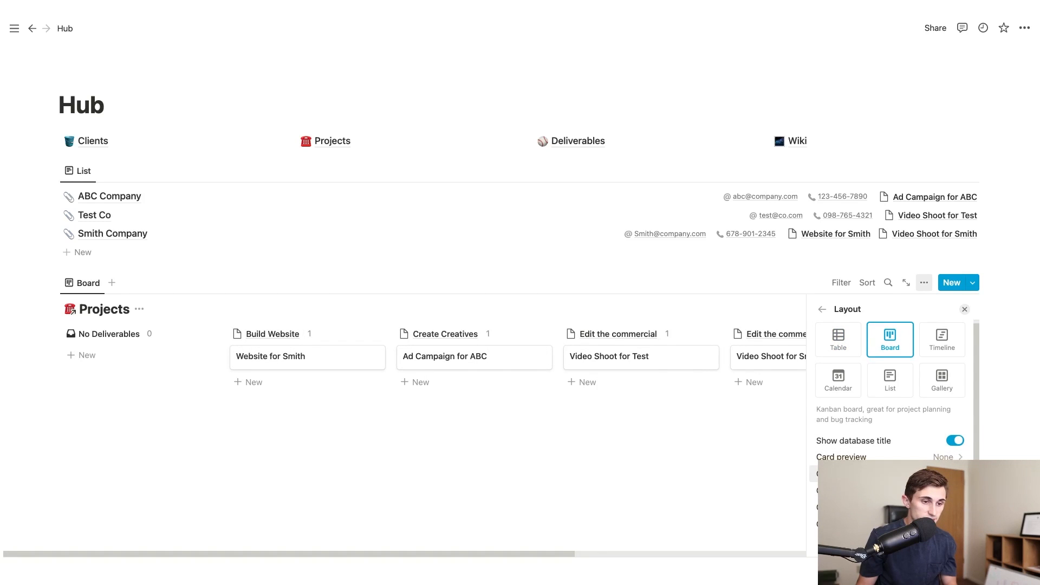
Group the Projects board by Clients instead of Deliverables and close the view options
left_click(867, 488)
scroll(868, 434, "down", 4)
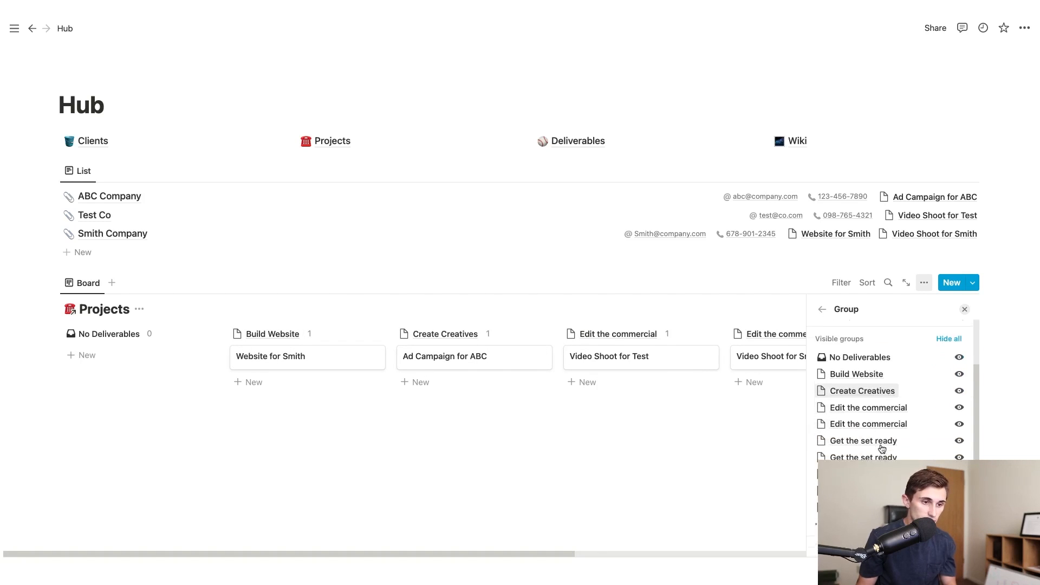
scroll(885, 439, "up", 4)
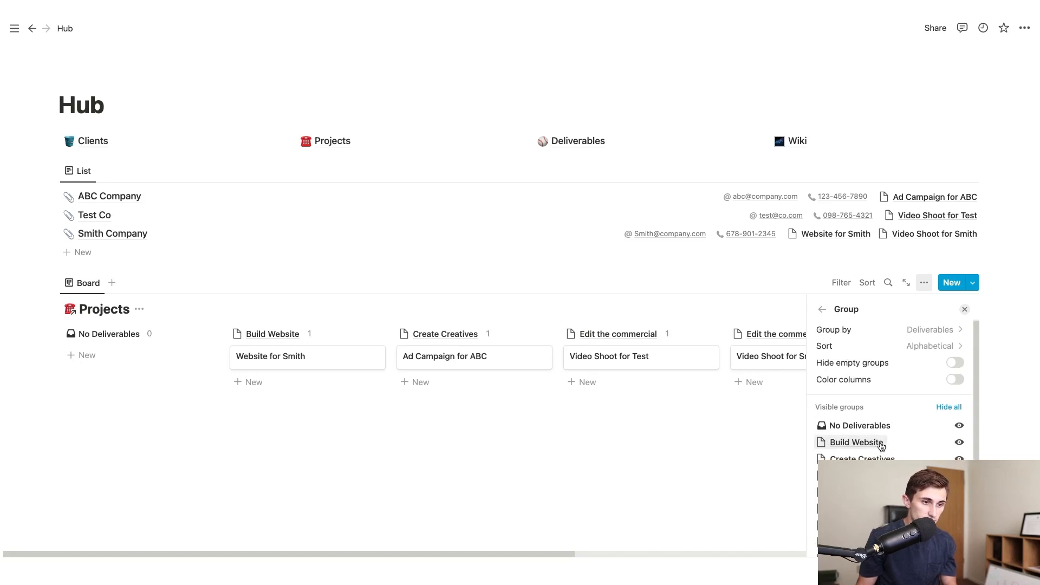
left_click(949, 333)
left_click(868, 379)
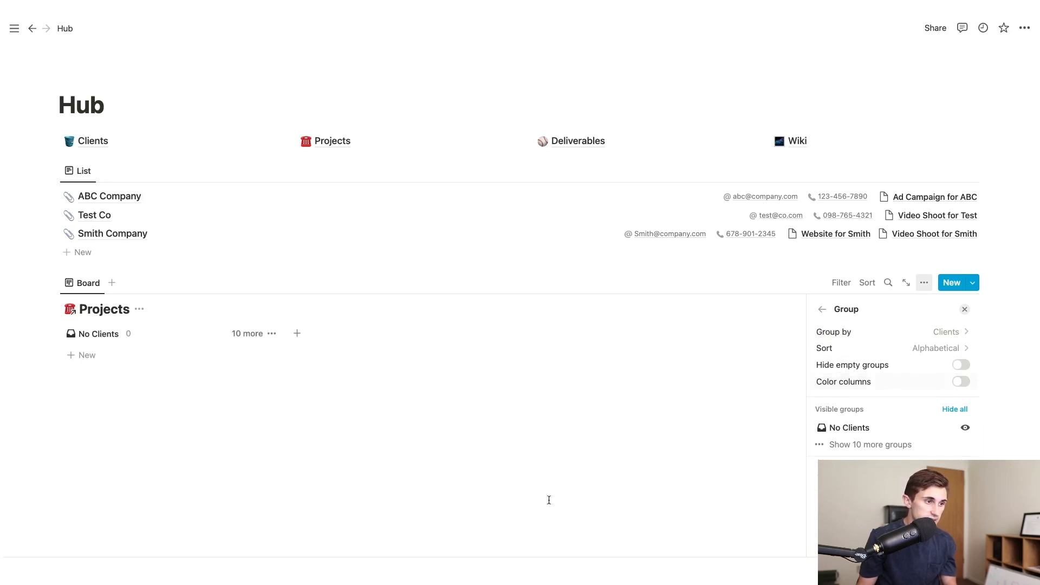
left_click(481, 453)
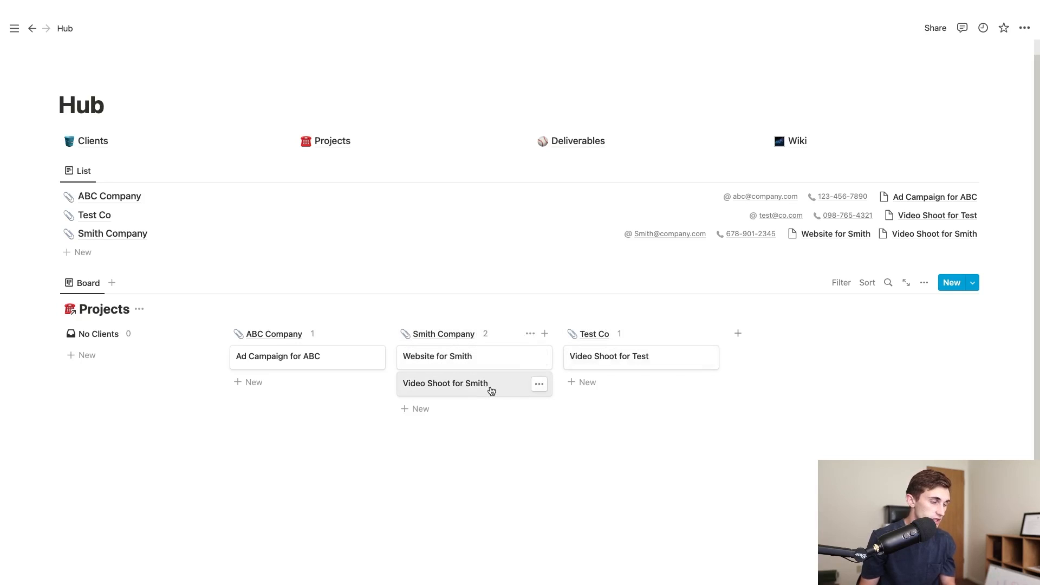
Open the Website for Smith project from the board to check its deliverables, and close the preview
left_click(451, 362)
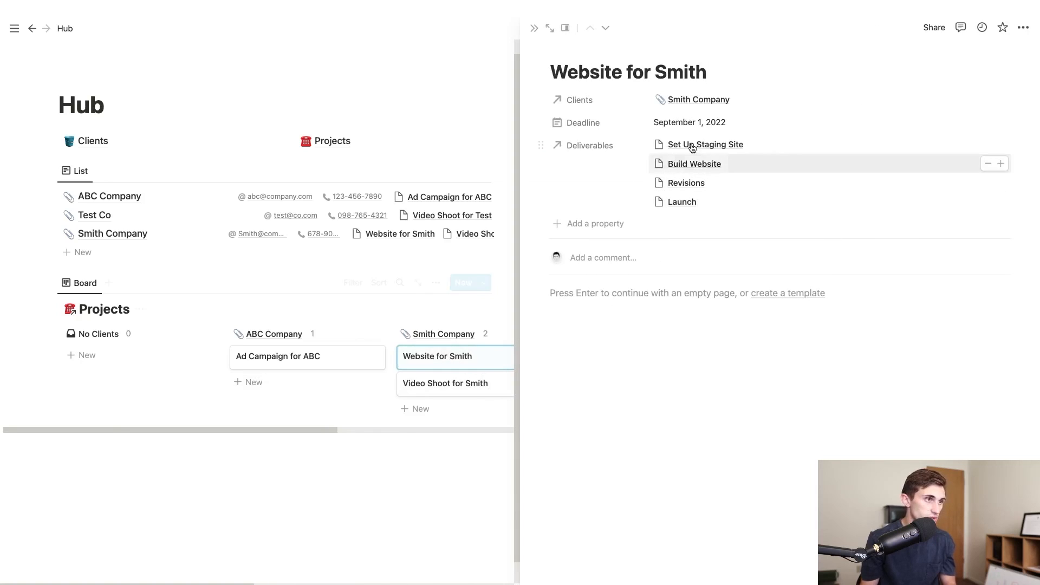
left_click(120, 441)
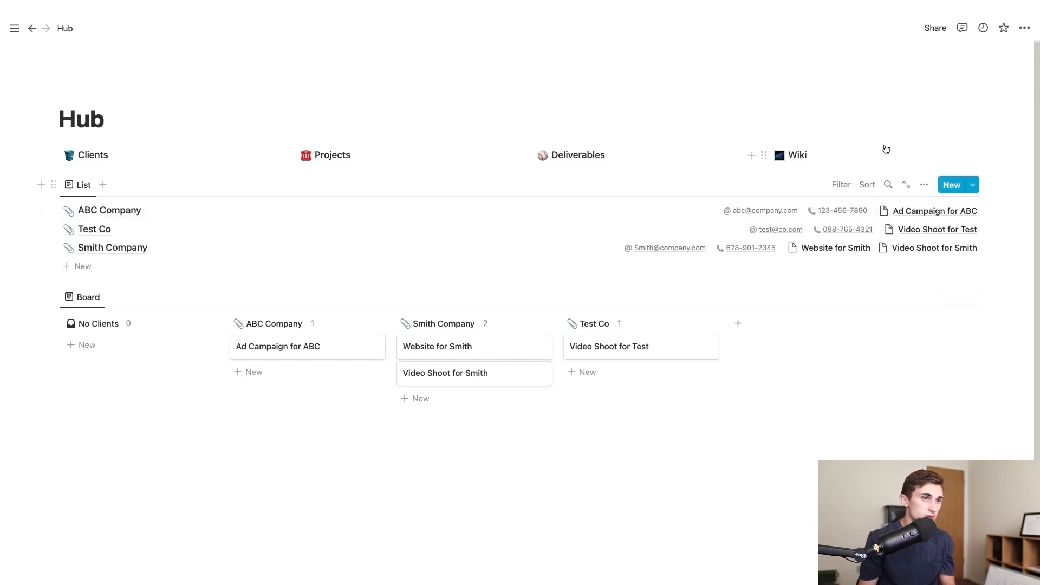
Insert a linked view of the Deliverables database below the Projects board
left_click(41, 296)
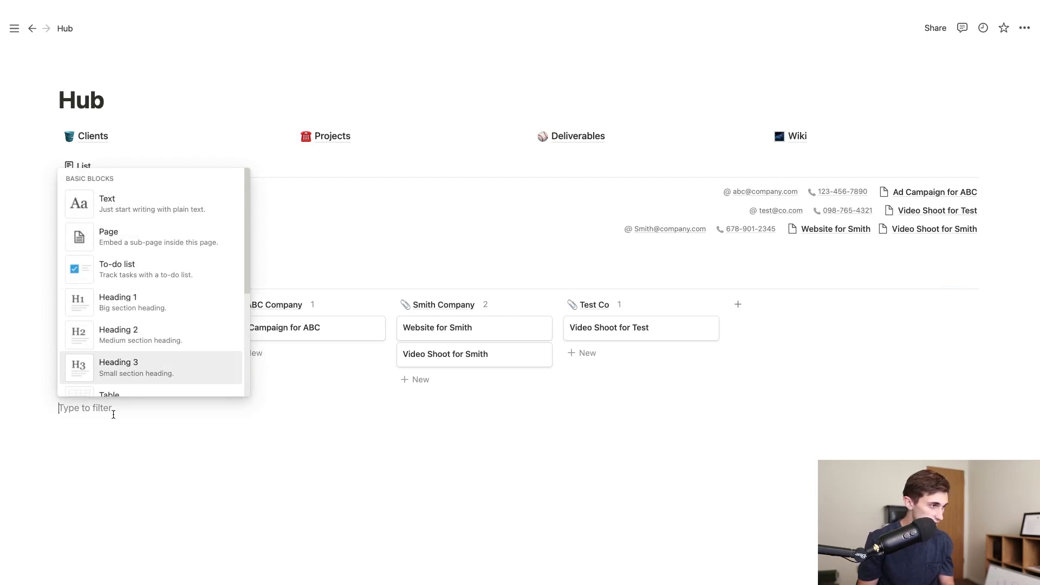
type("create")
key("Return")
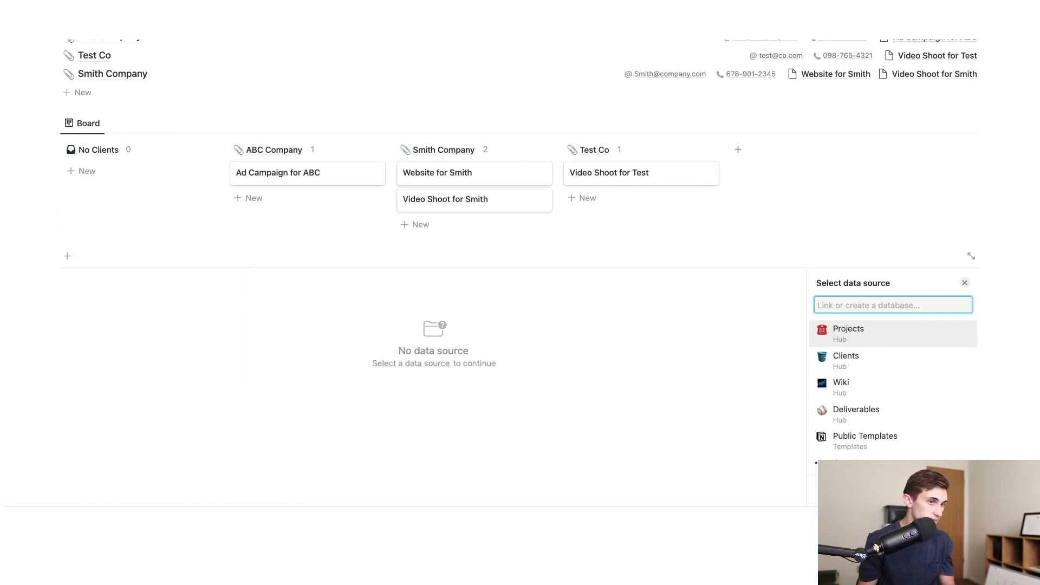
left_click(920, 422)
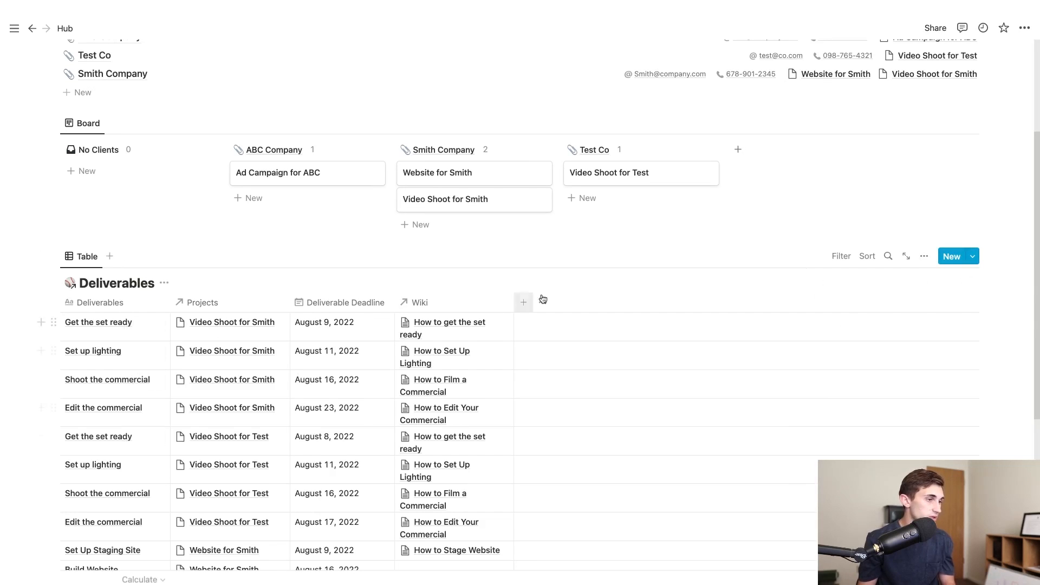
Add a Checkbox property named Completion to the Deliverables table
left_click(524, 304)
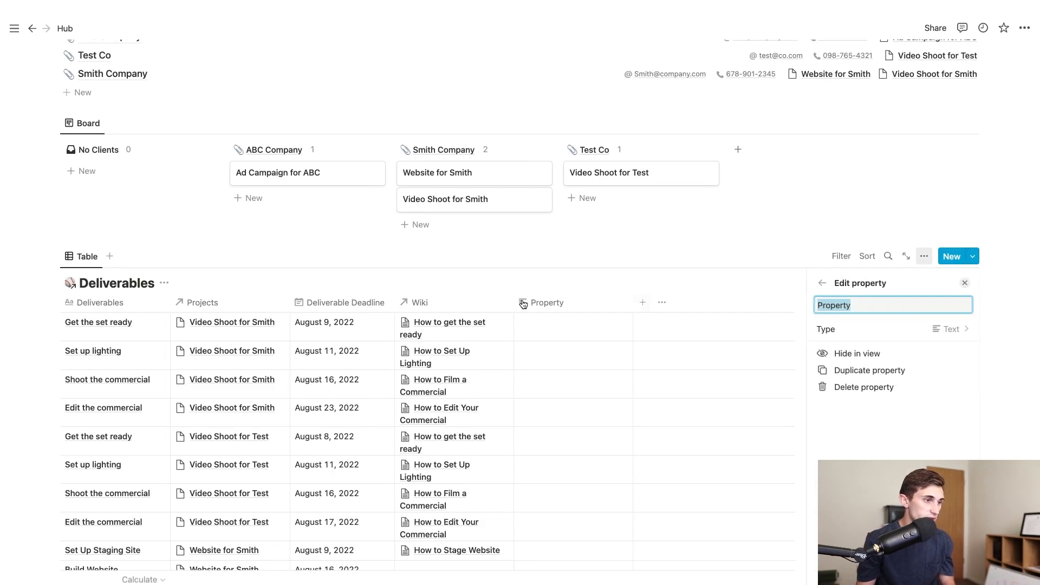
left_click(928, 331)
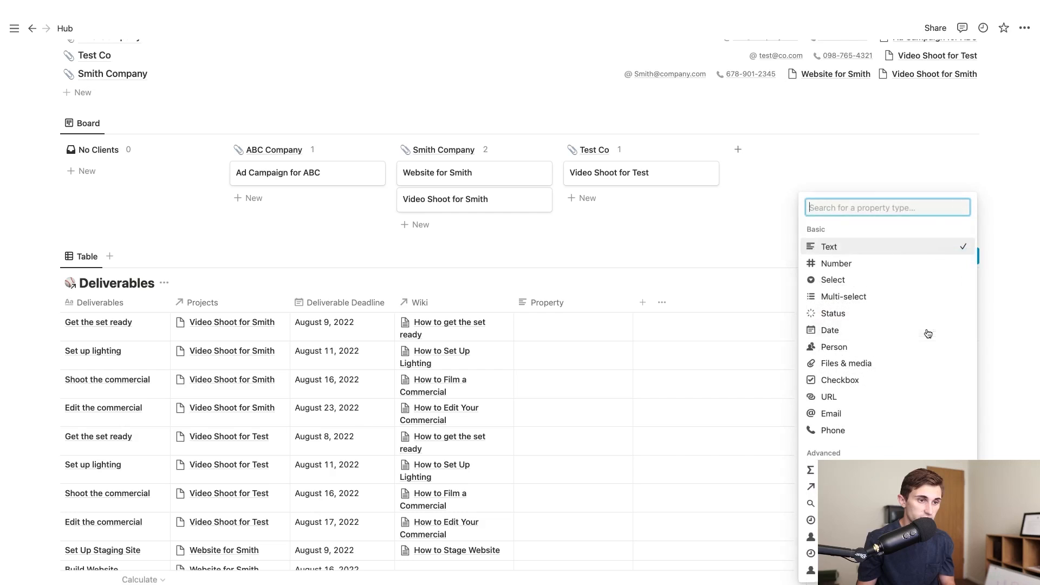
left_click(885, 379)
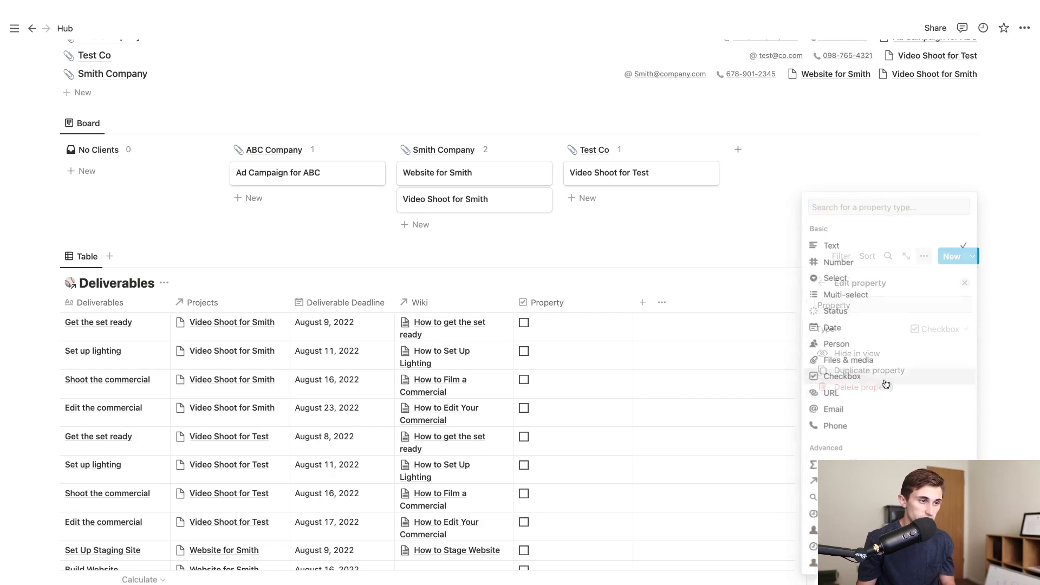
left_click(580, 304)
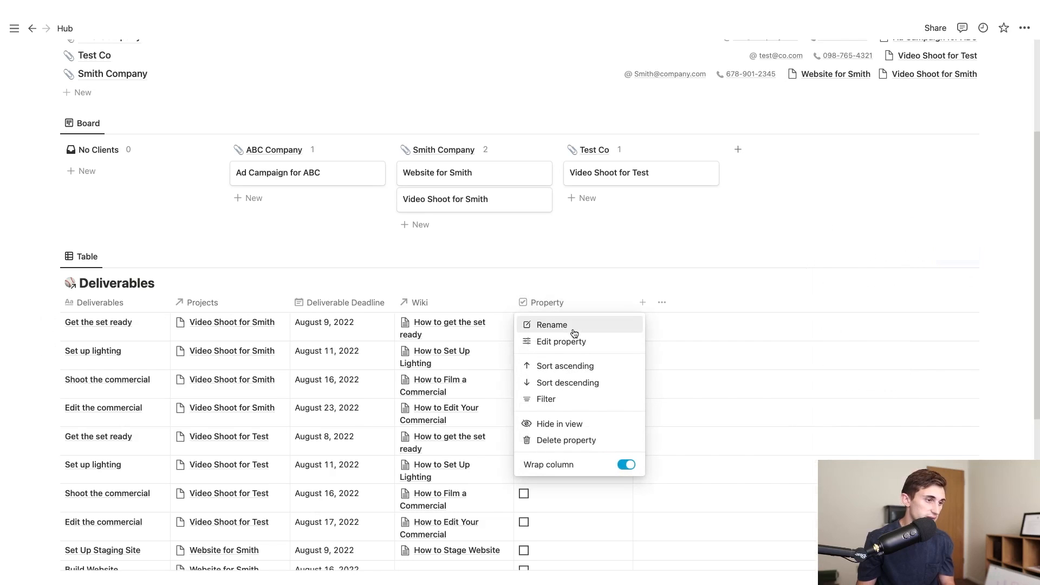
left_click(574, 328)
type("Completion")
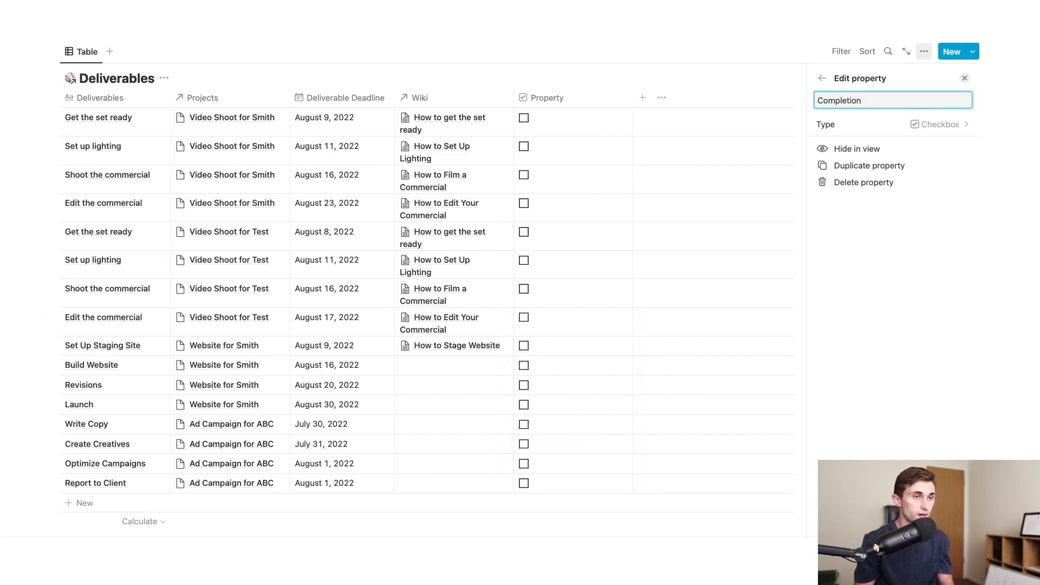
Tick and clear the Completion checkboxes of the first two deliverables, Get the set ready and Set up lighting
left_click(524, 118)
left_click(523, 118)
left_click(524, 147)
left_click(523, 117)
left_click(523, 146)
Look over the Hub's linked Clients, Projects and Deliverables views and open the Projects database page
scroll(542, 179, "up", 6)
scroll(437, 281, "down", 4)
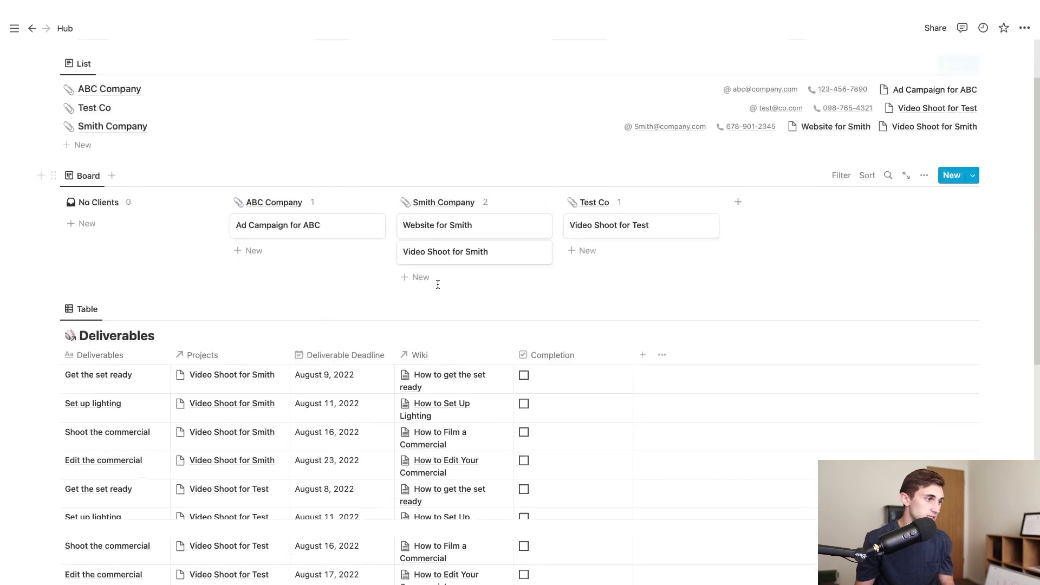
scroll(326, 311, "up", 3)
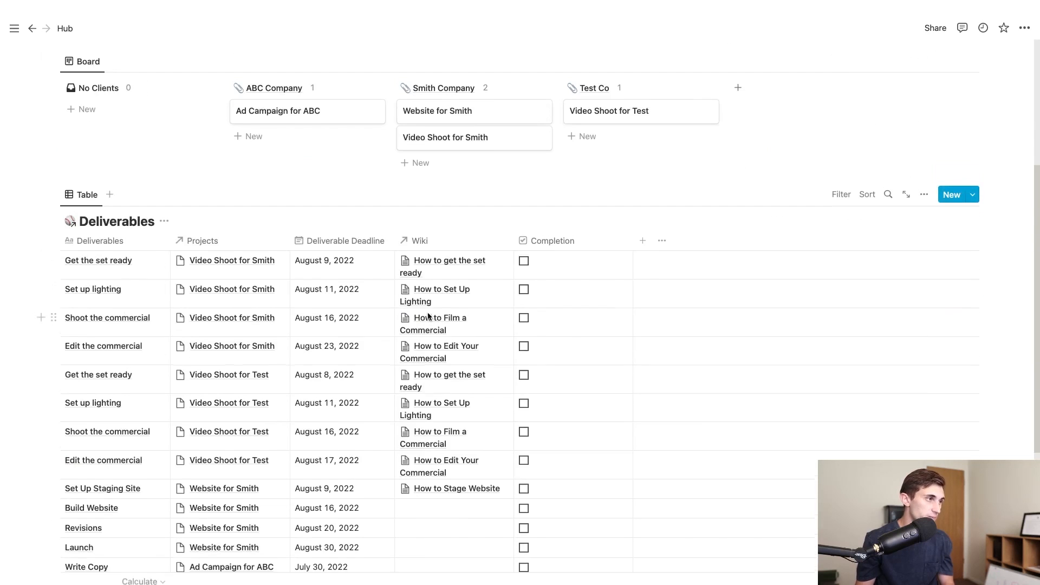
scroll(329, 311, "up", 1)
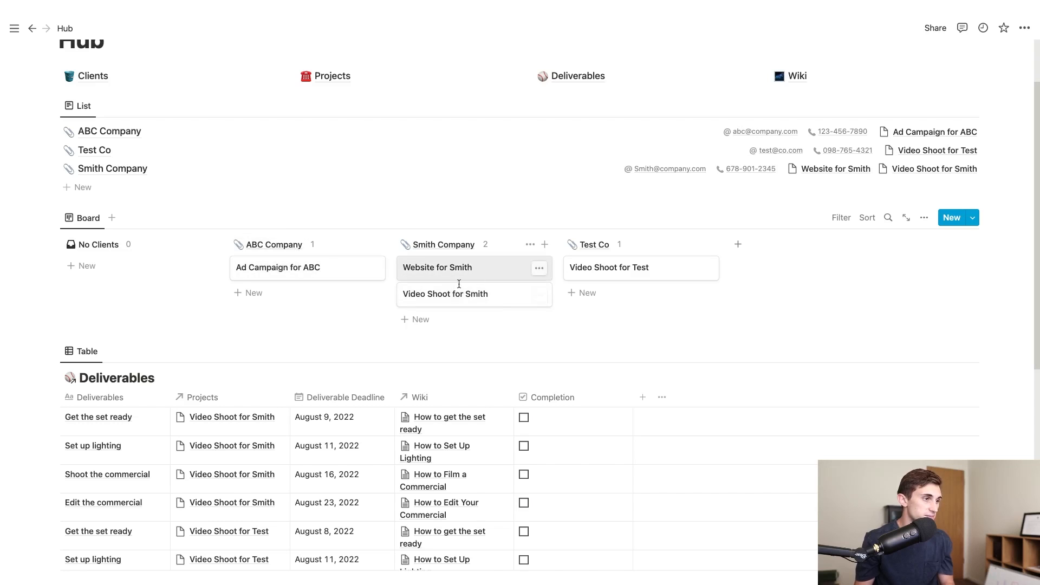
scroll(453, 277, "down", 4)
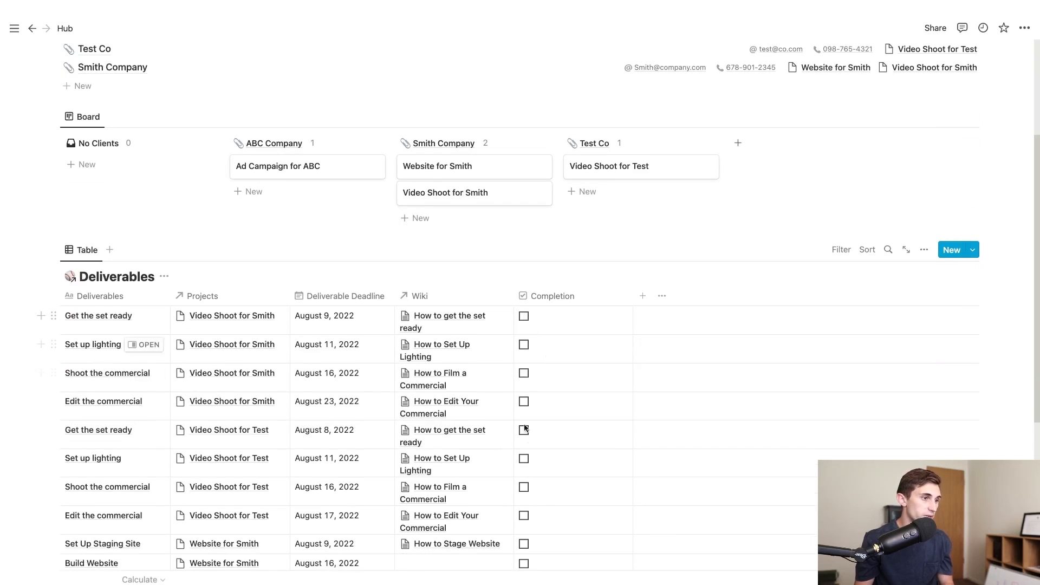
scroll(551, 411, "up", 6)
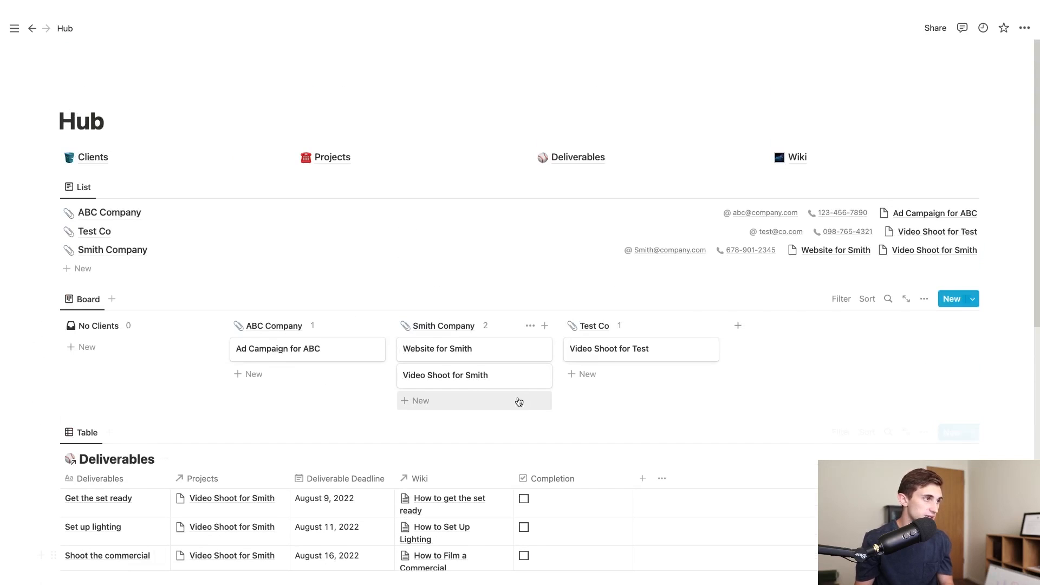
left_click(326, 157)
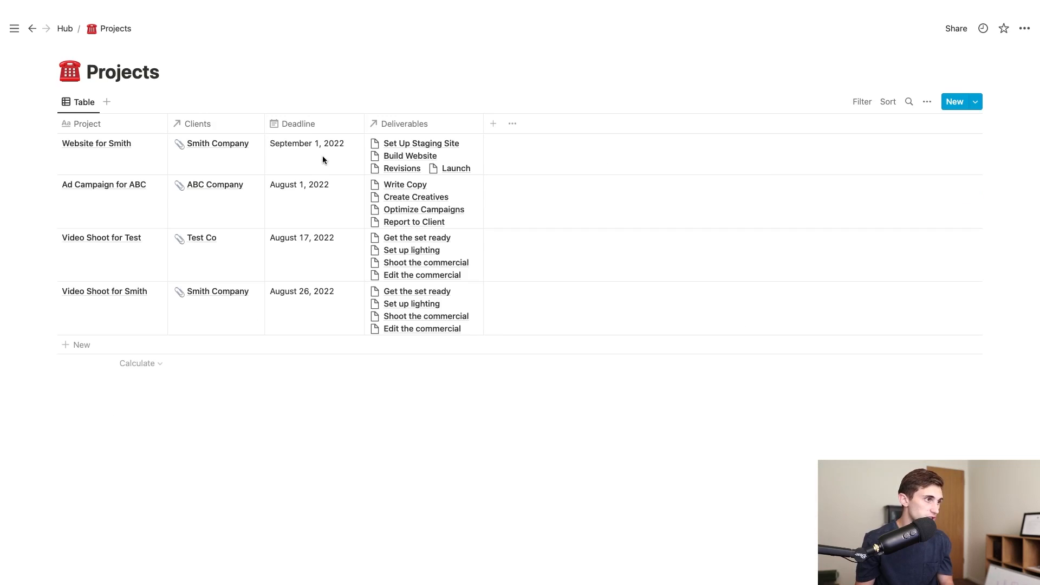
Add a new property named Done to the Projects table
left_click(493, 126)
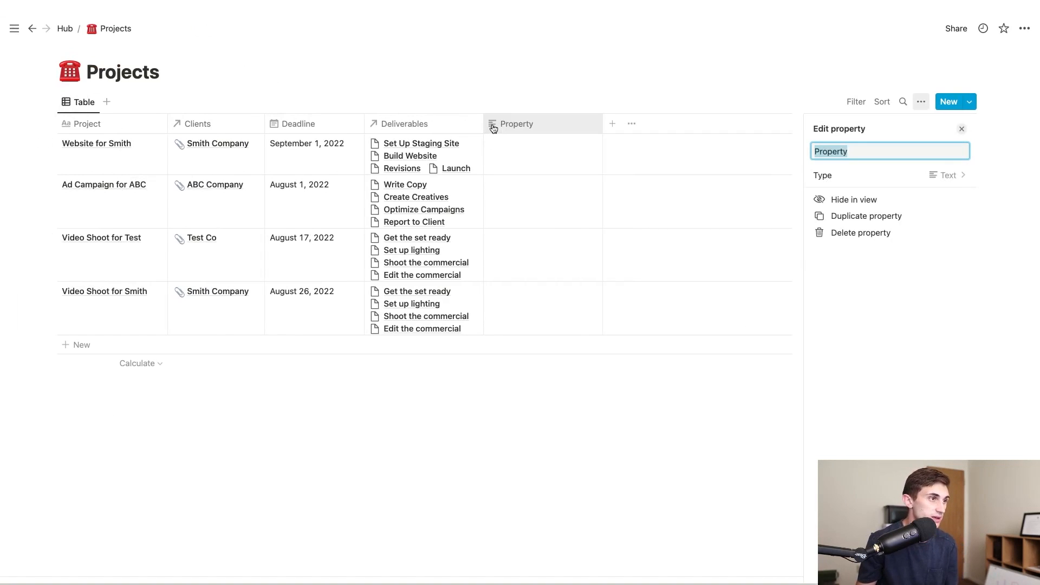
left_click(947, 180)
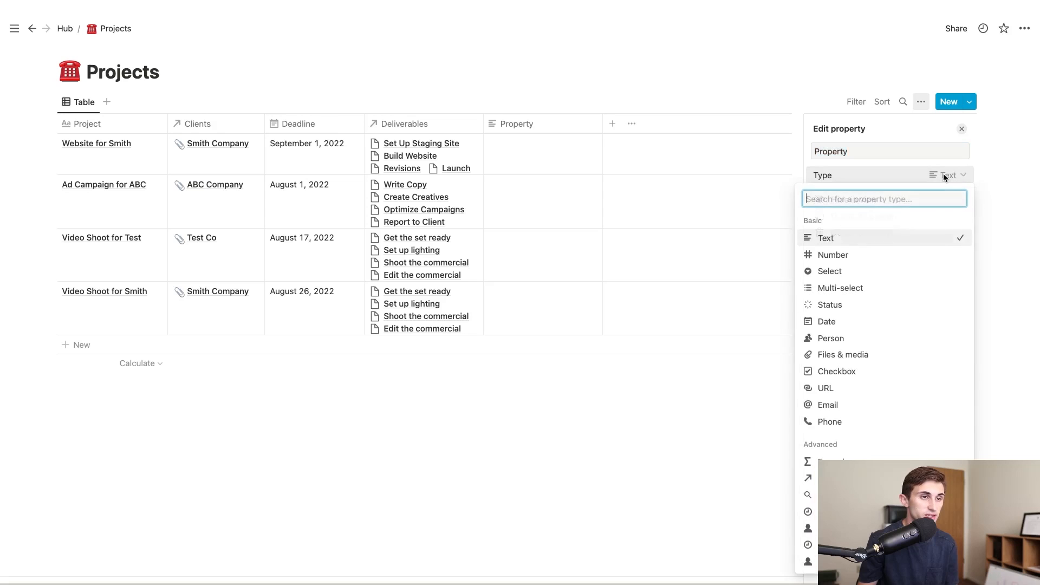
left_click(778, 140)
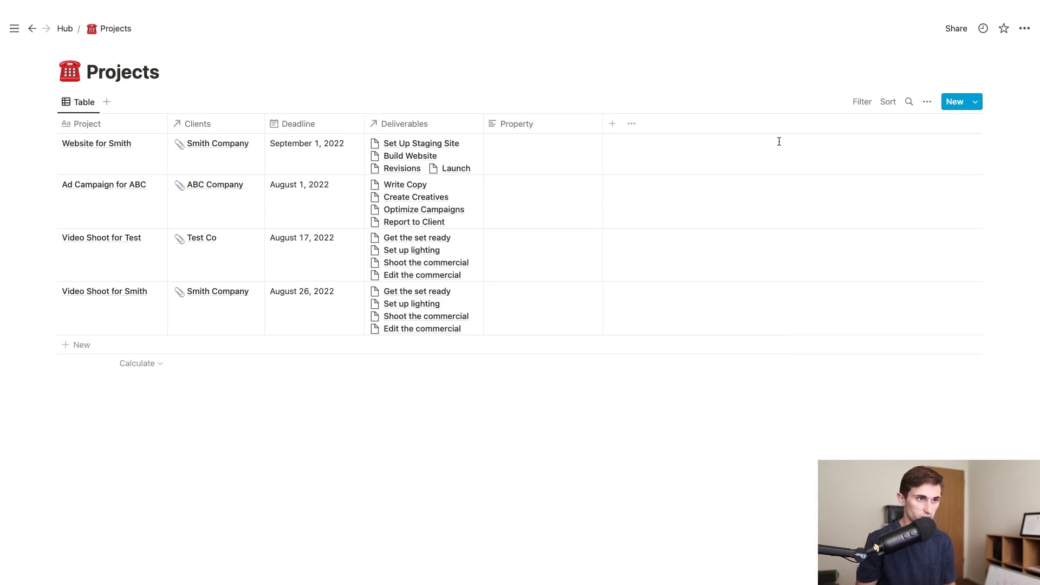
left_click(562, 129)
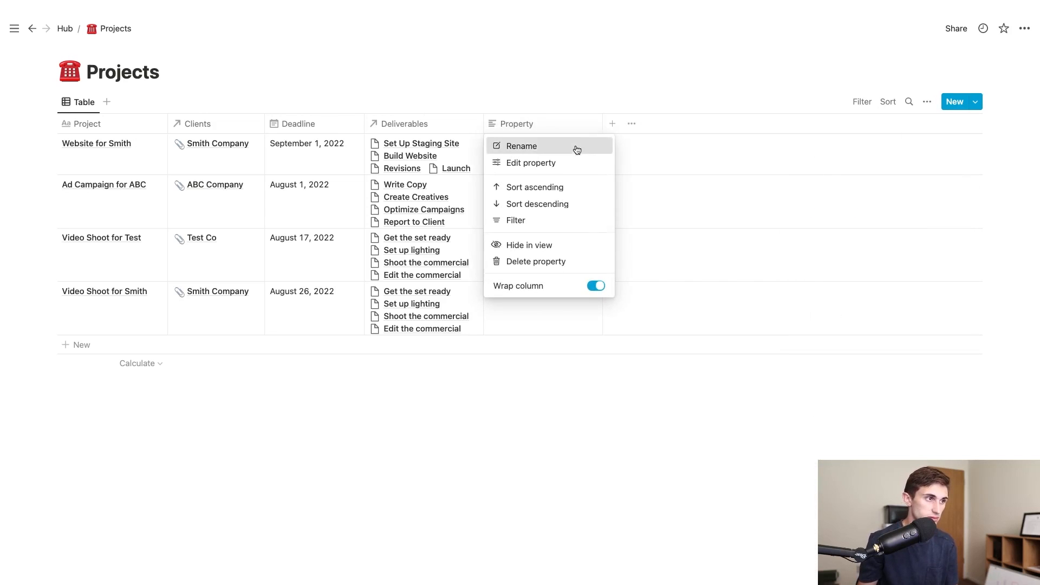
left_click(576, 145)
type("Done")
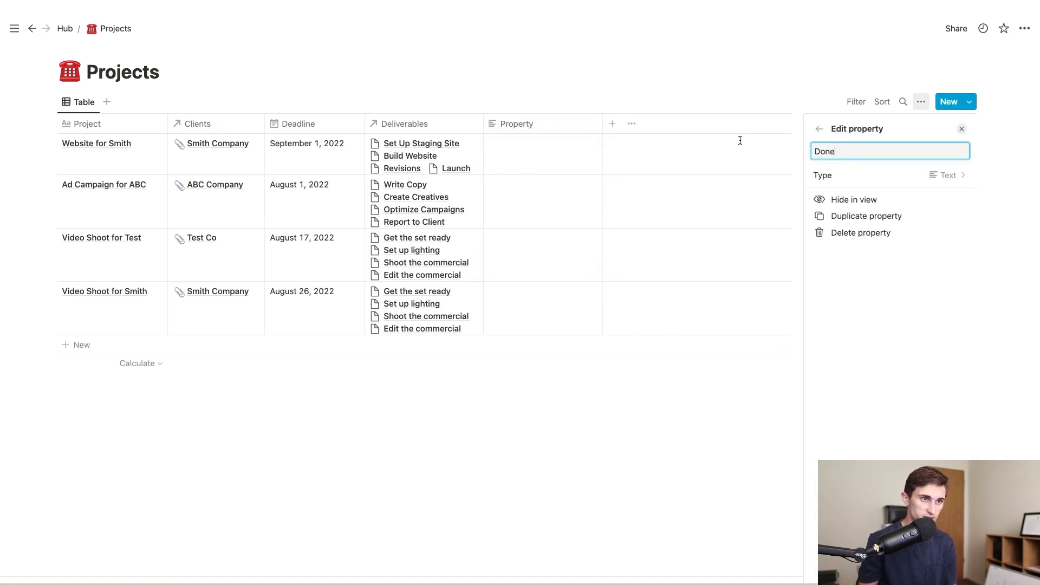
Make the Done property a Rollup of the Deliverables relation's Completion property, calculated as Checked
left_click(899, 175)
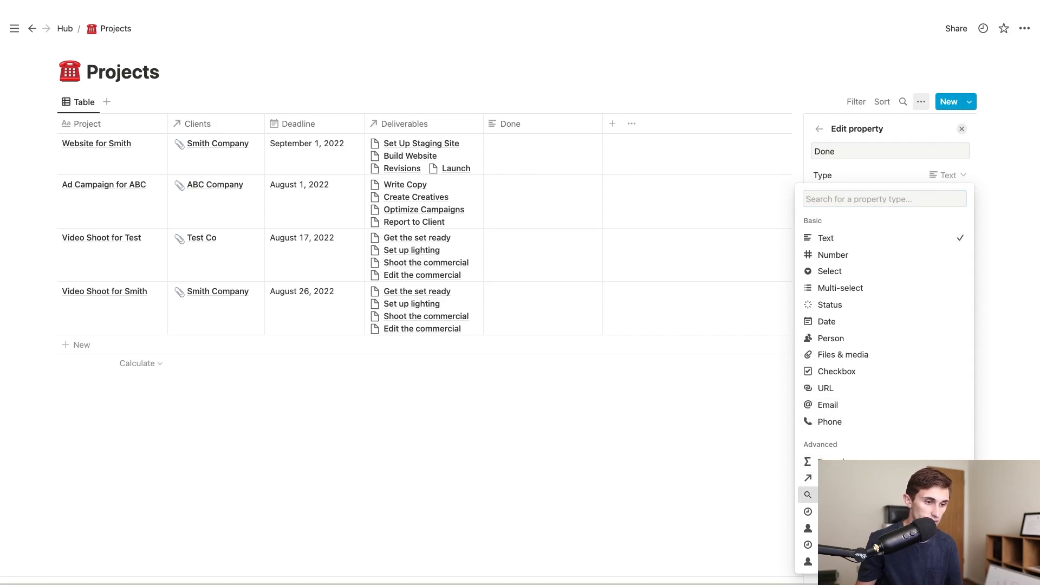
left_click(810, 495)
left_click(953, 191)
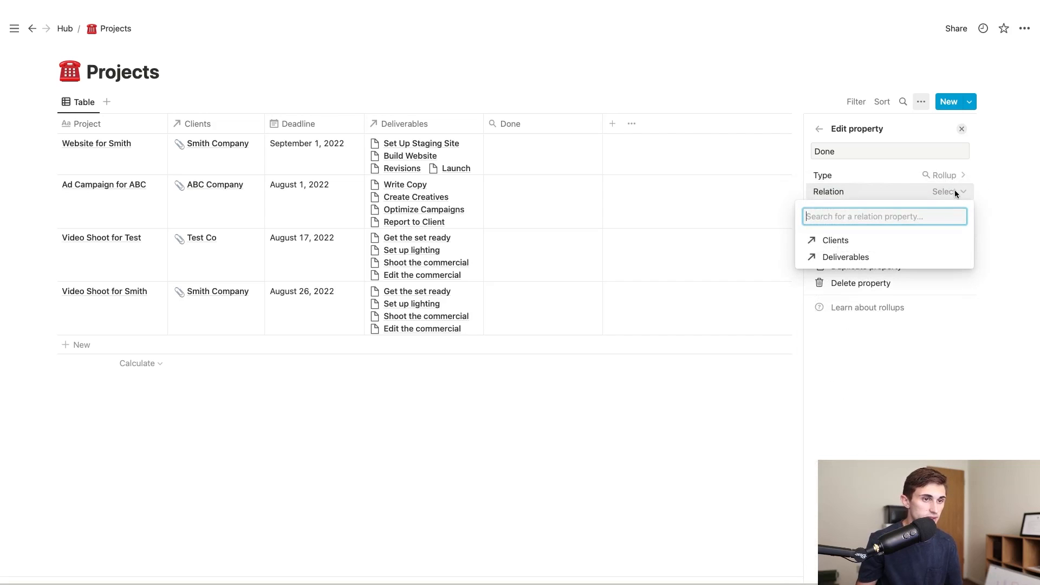
left_click(889, 257)
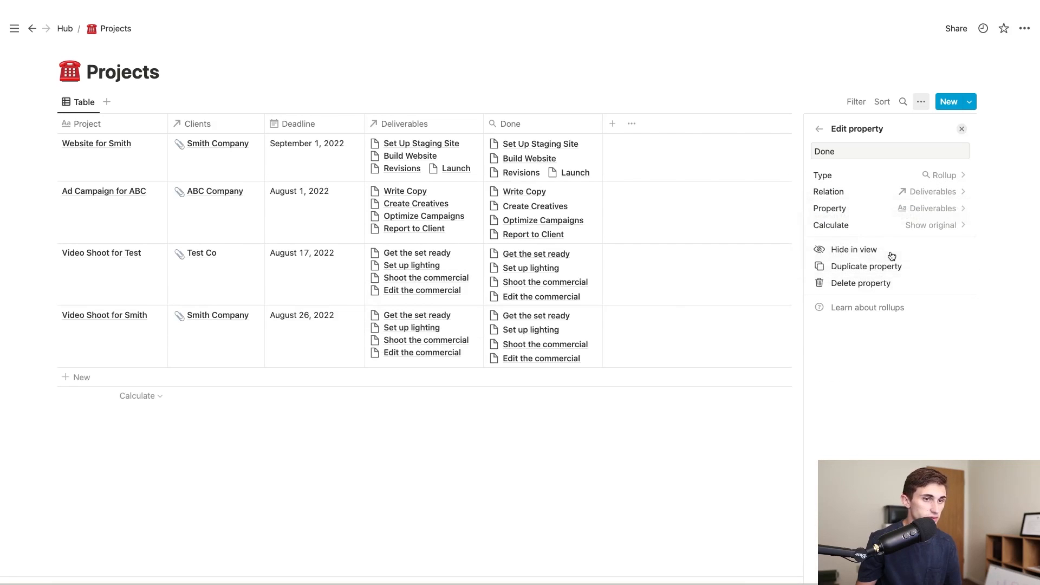
left_click(955, 209)
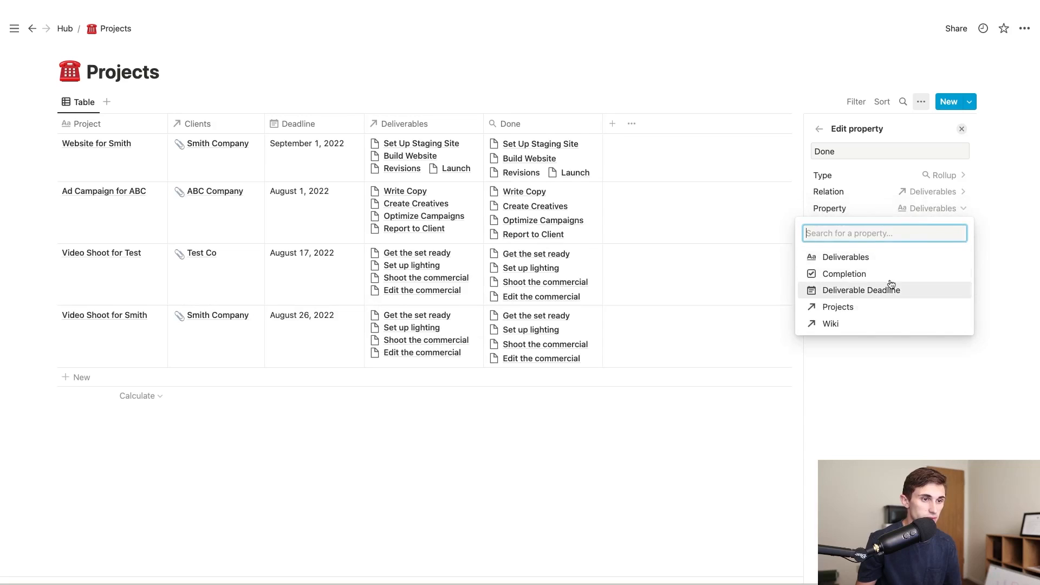
left_click(892, 274)
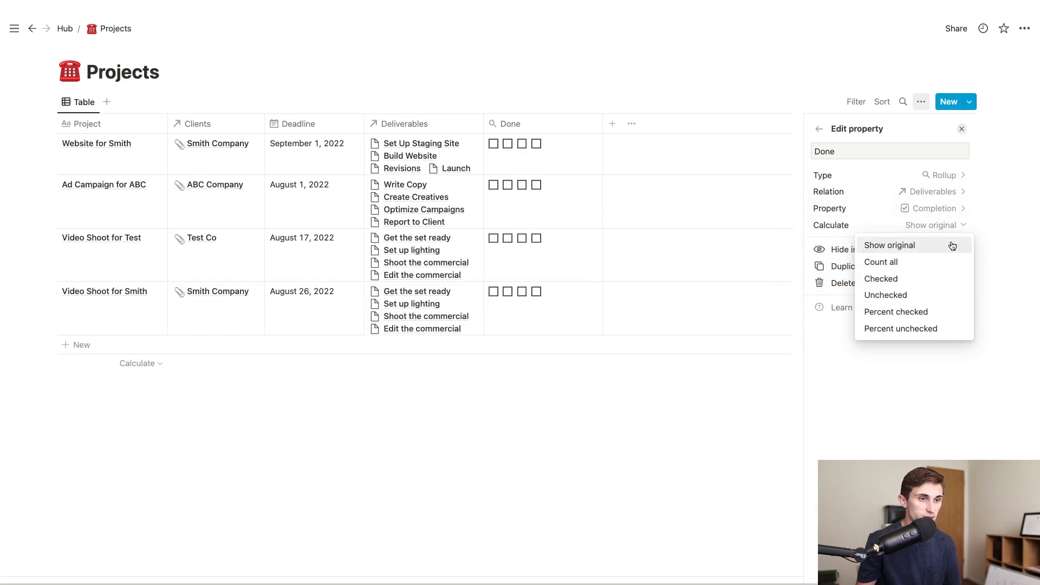
left_click(931, 281)
key("Escape")
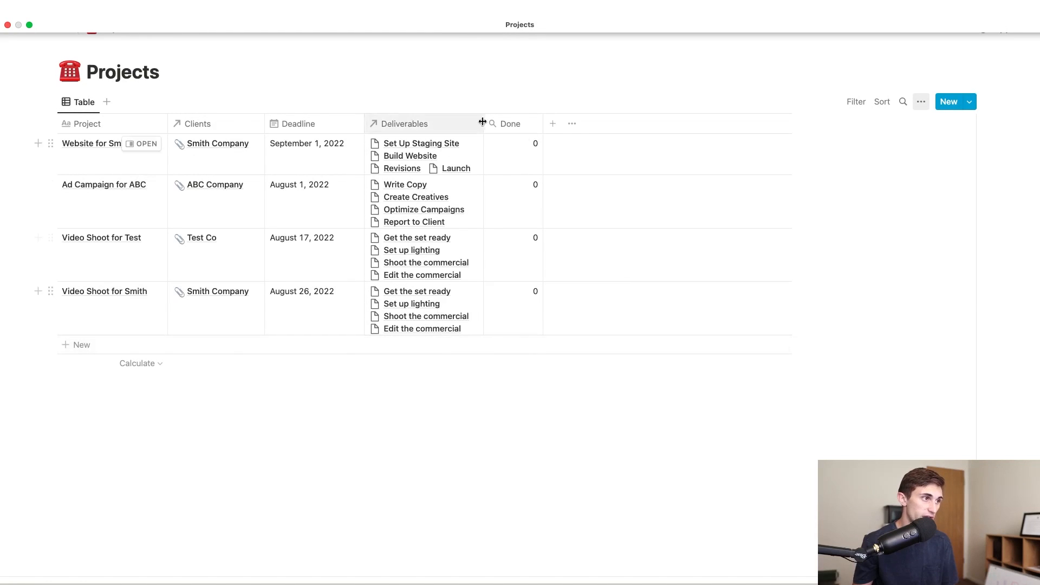
Add another Rollup property to the Projects table, using the Deliverables relation's Completion property calculated as Count all
left_click(553, 125)
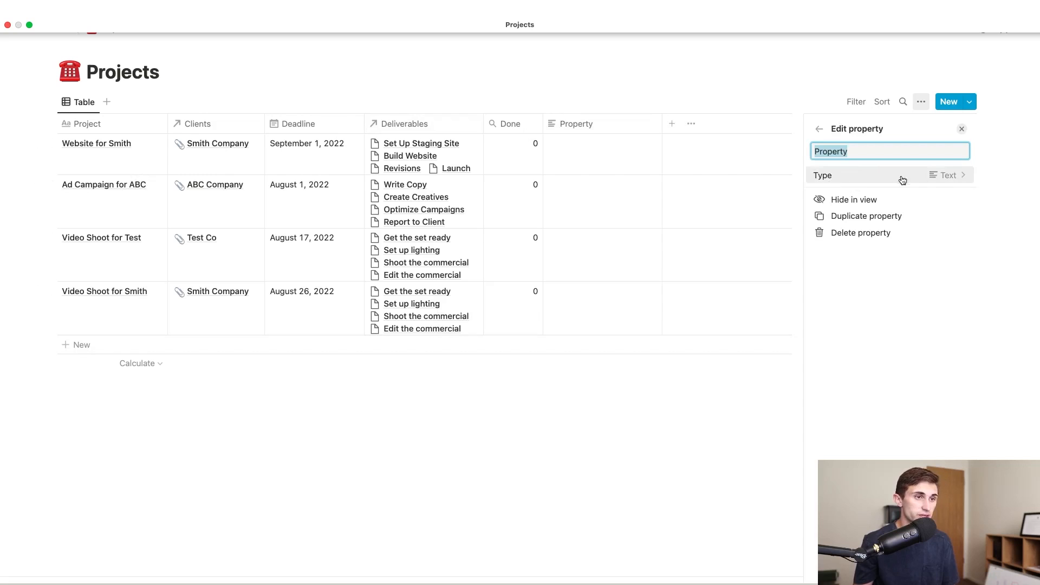
left_click(944, 178)
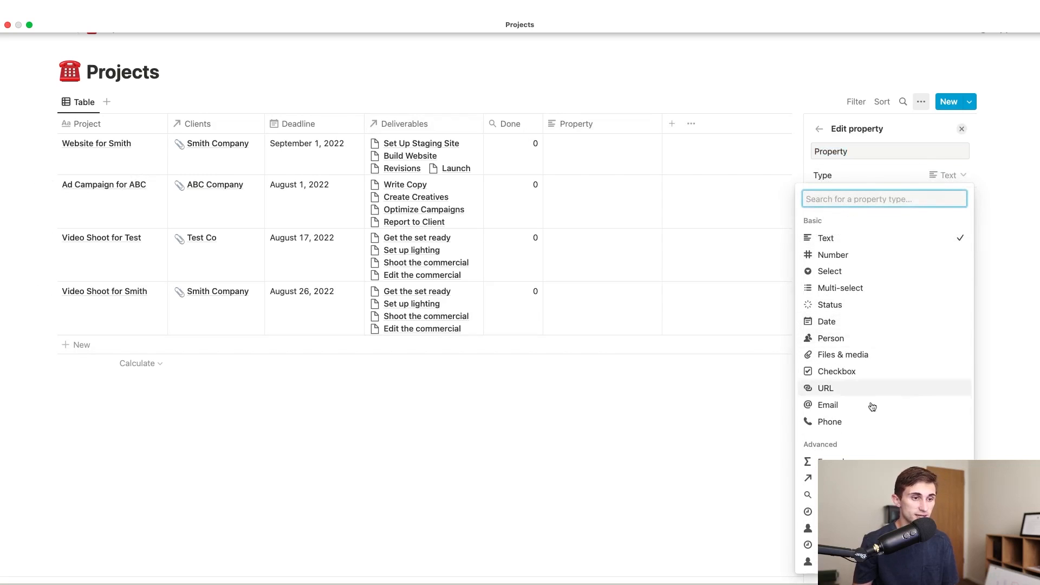
left_click(834, 494)
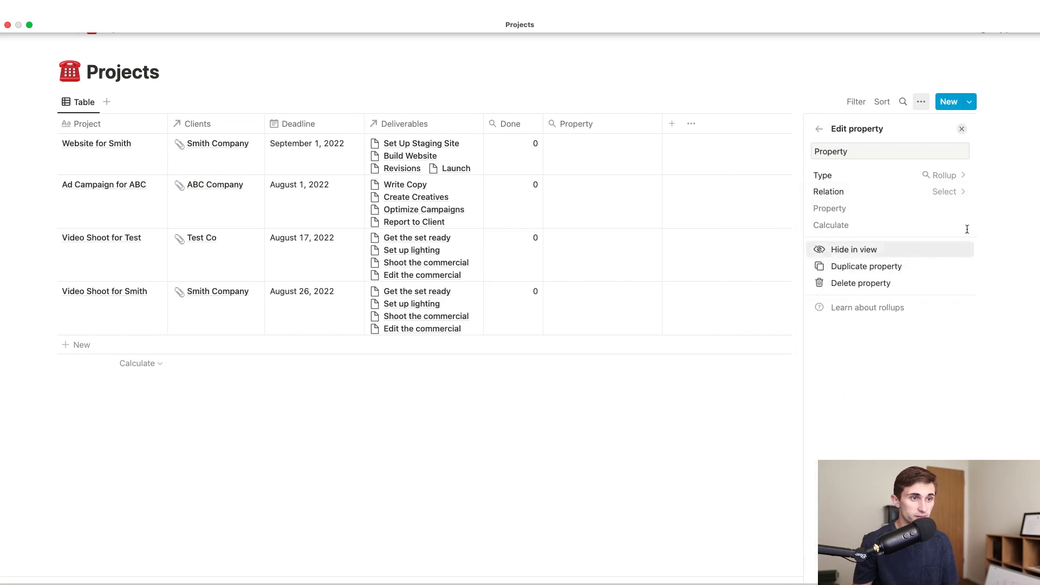
left_click(962, 192)
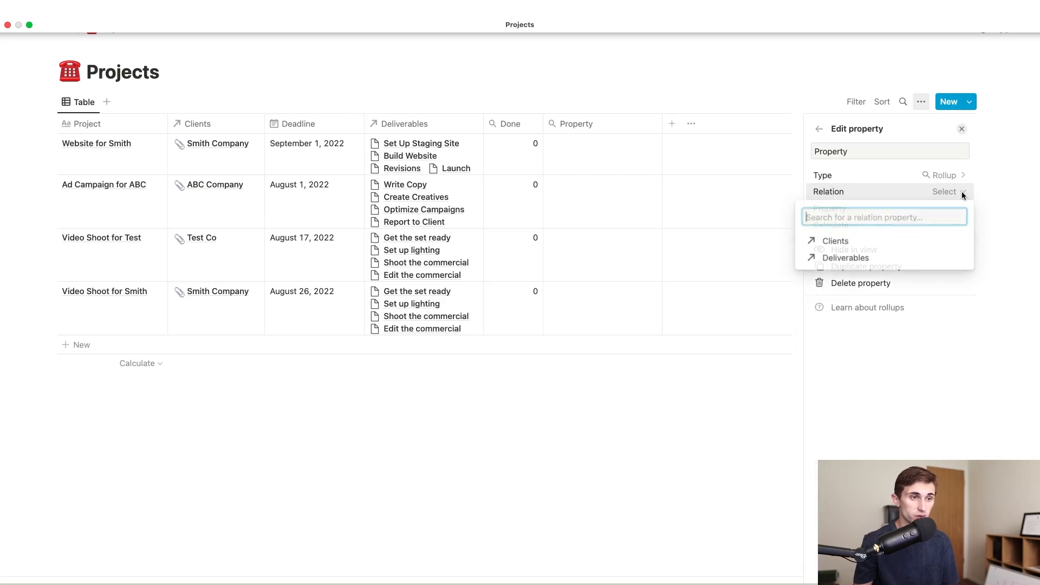
left_click(865, 261)
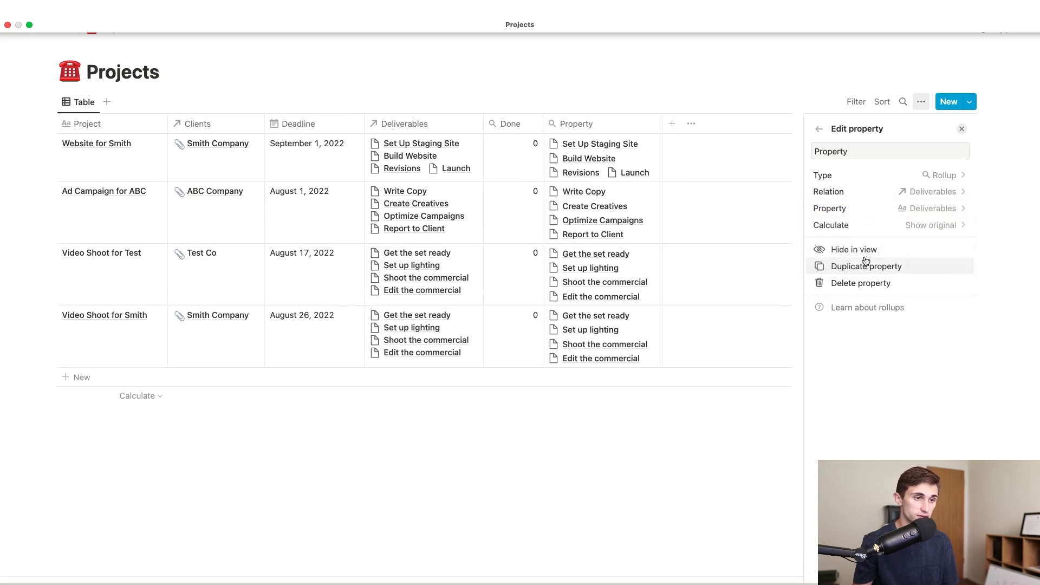
left_click(960, 213)
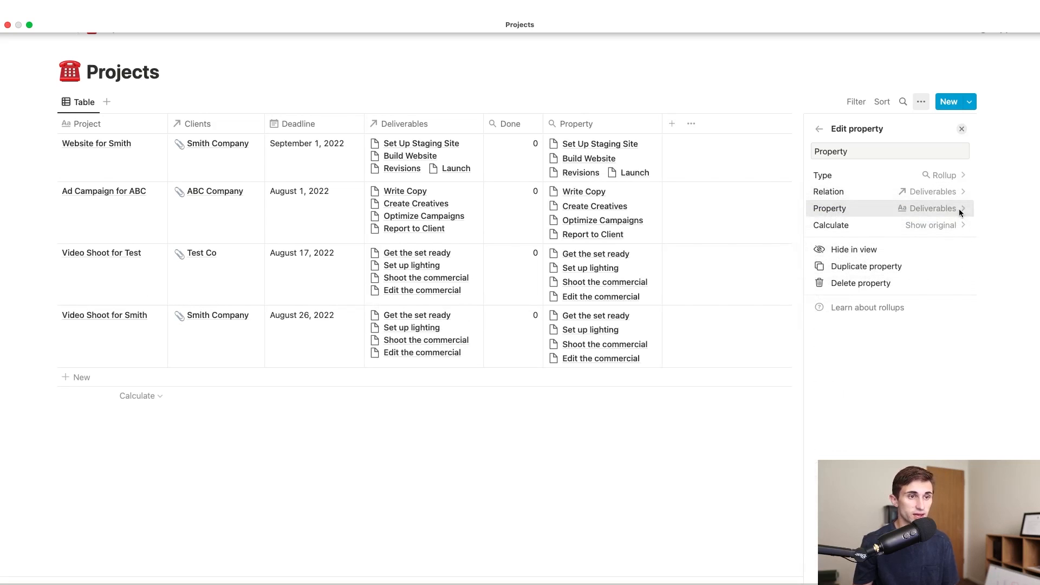
left_click(885, 273)
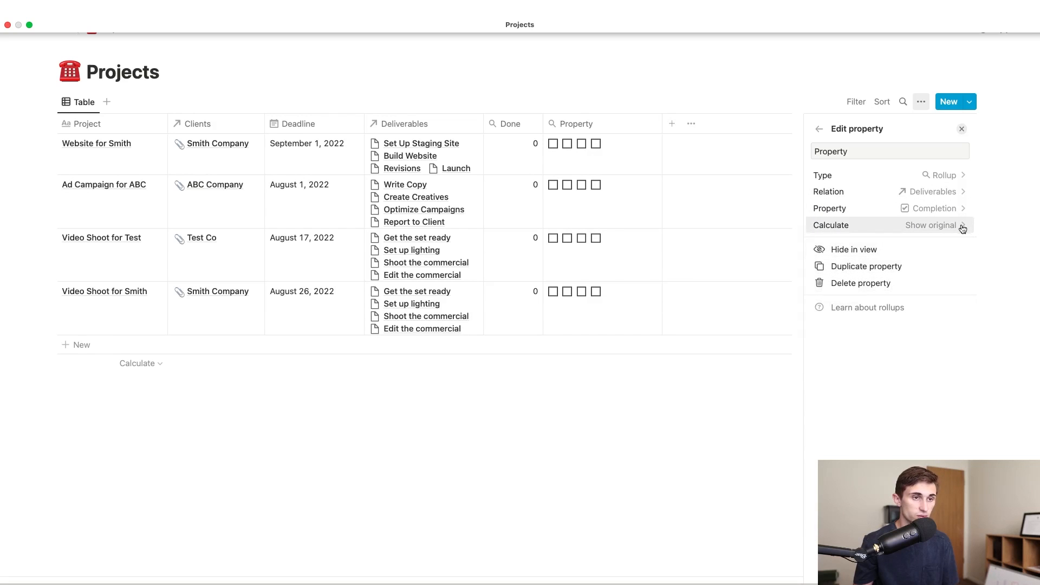
left_click(970, 226)
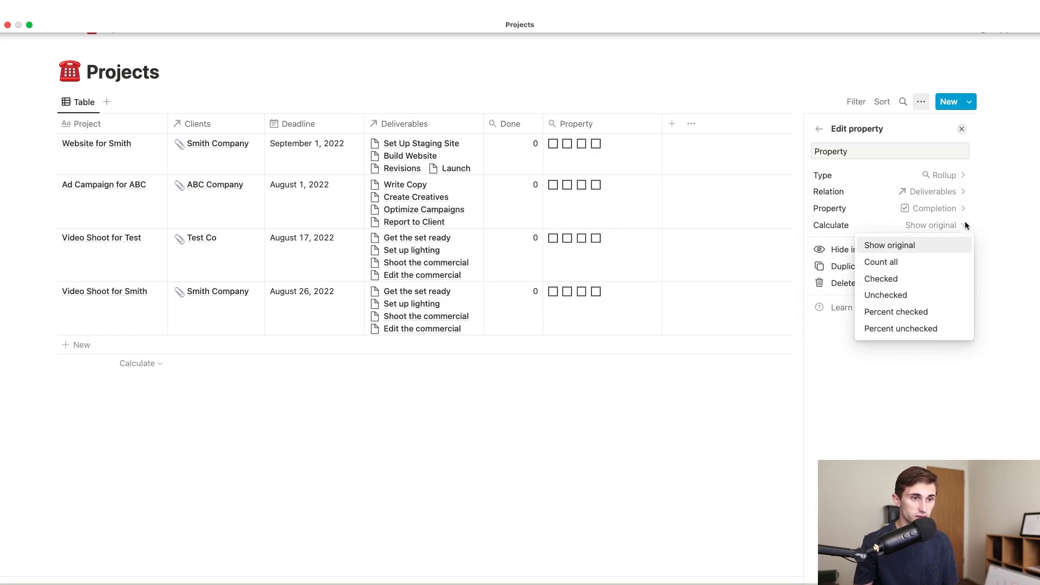
left_click(926, 263)
Rename the new Count all rollup property in the Projects table as Total
left_click(888, 152)
left_click(697, 145)
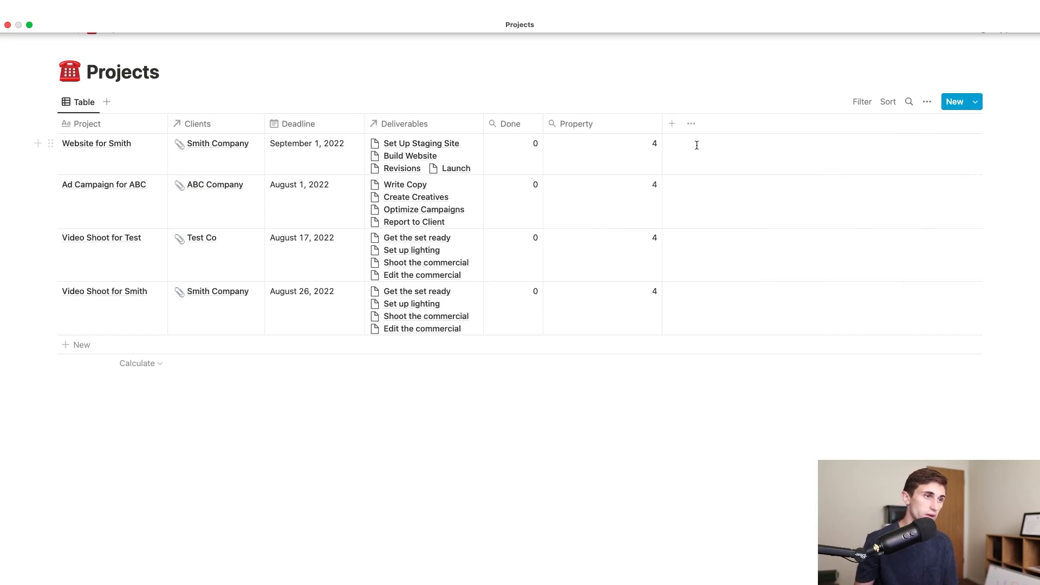
left_click(578, 124)
left_click(602, 161)
type("Total")
key("Escape")
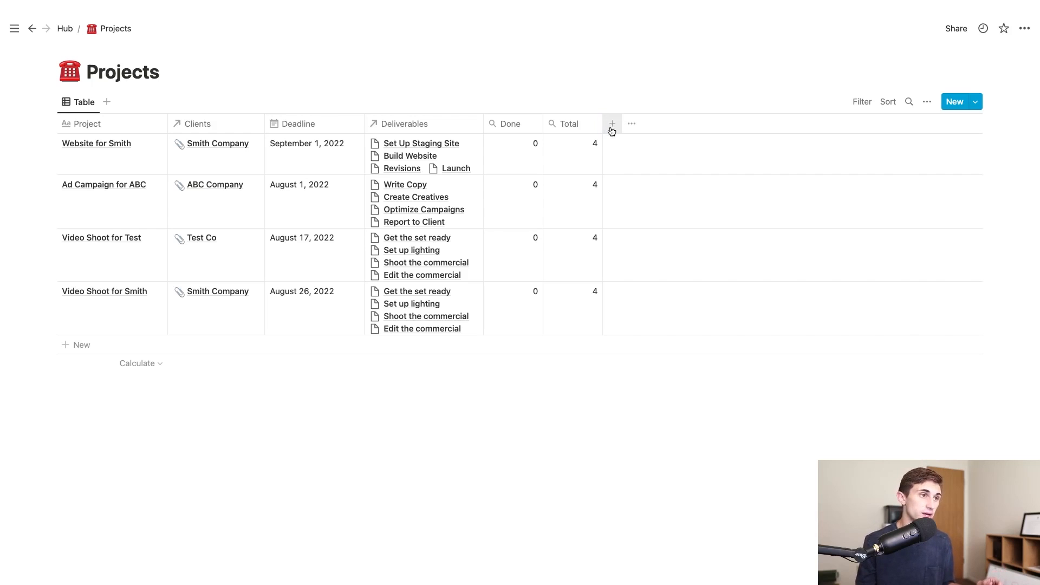
Add a Formula property named Progress to the Projects table
left_click(612, 124)
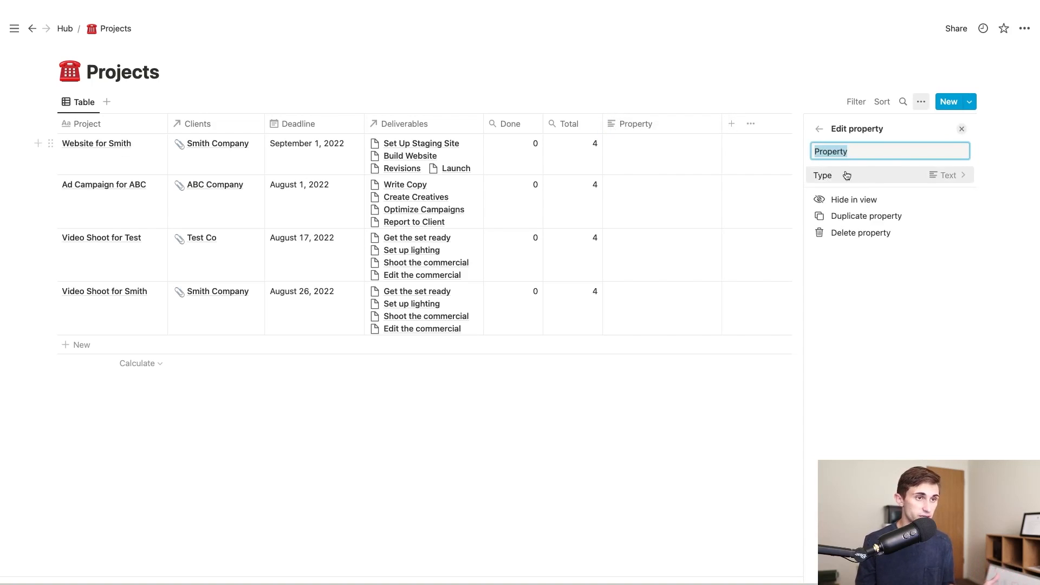
left_click(880, 176)
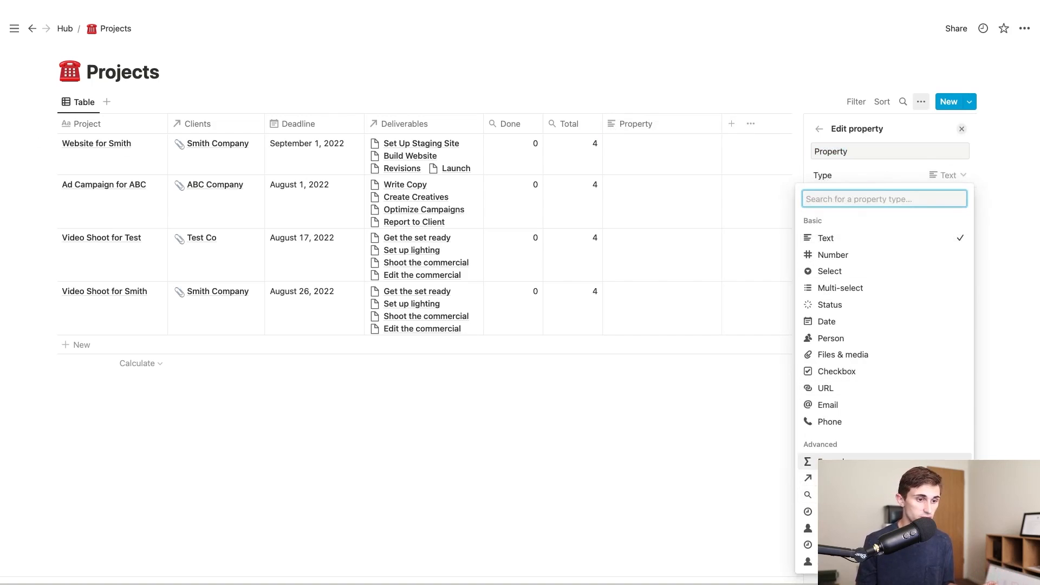
left_click(838, 461)
left_click(875, 151)
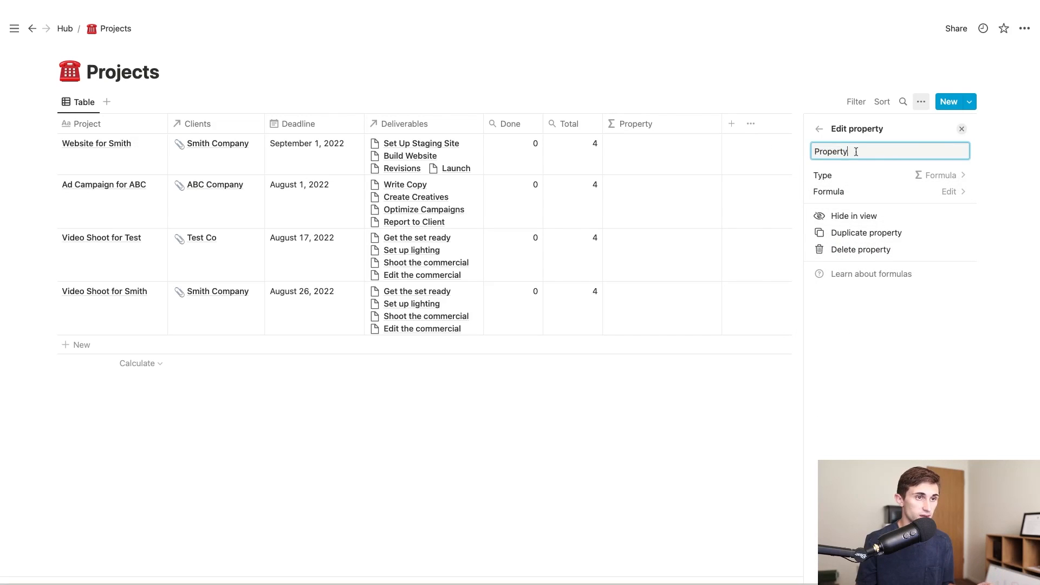
left_click(801, 146)
left_click(662, 123)
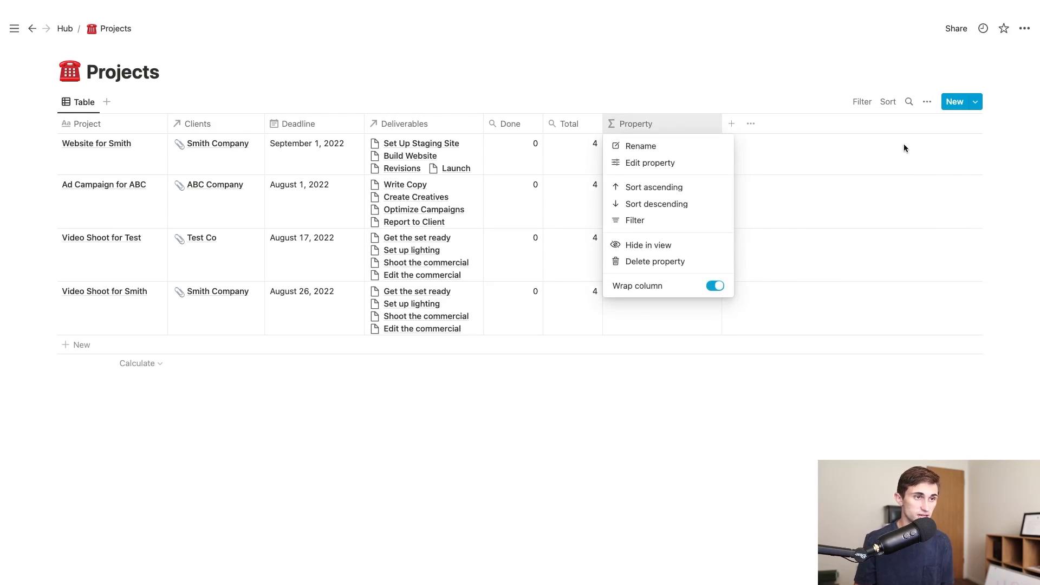
left_click(685, 151)
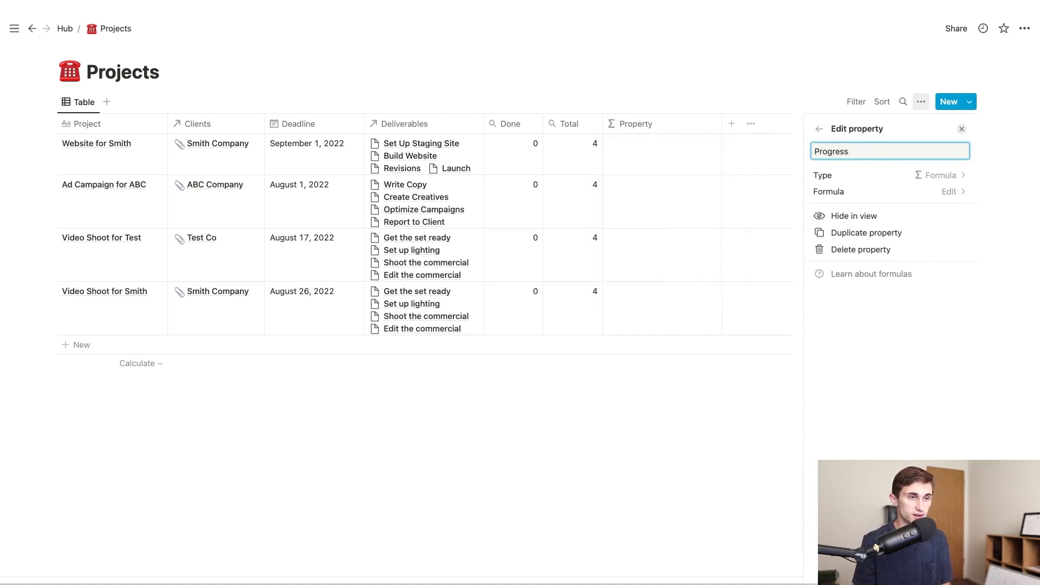
Set the Progress formula to slice("──────────", 0, floor(10 * prop("Done") / prop("Total"))) + "● " + format(floor(100 * prop("Done") / prop("Total"))) + "%"
left_click(647, 153)
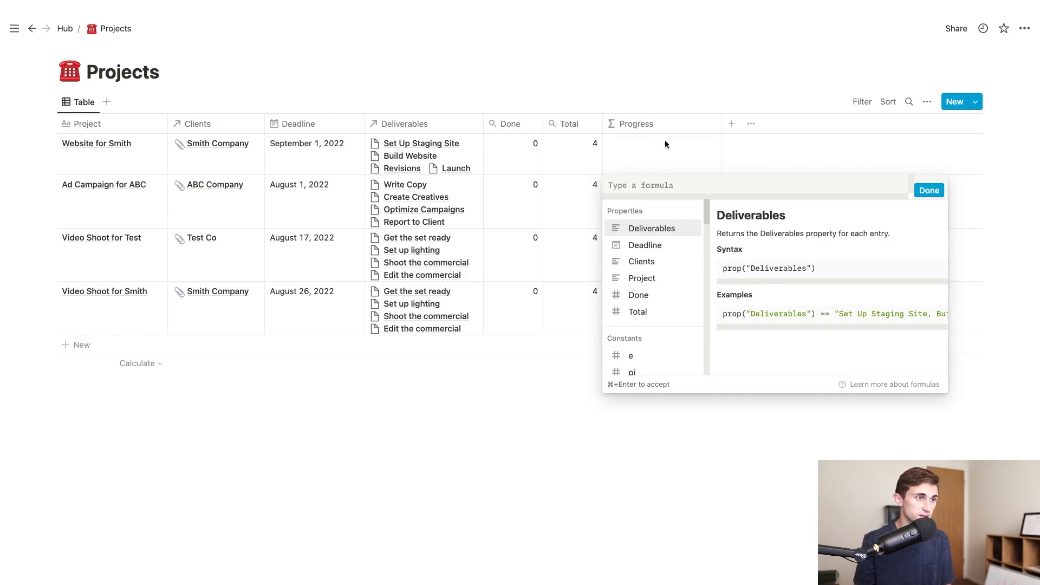
type("slice(\"──────────\", 0, floor(10 * prop(\"Done\") / prop(\"Total\"))) + \"● \" + format(floor(100 * prop(\"Done\") / prop(\"Total\"))) + \"%\"")
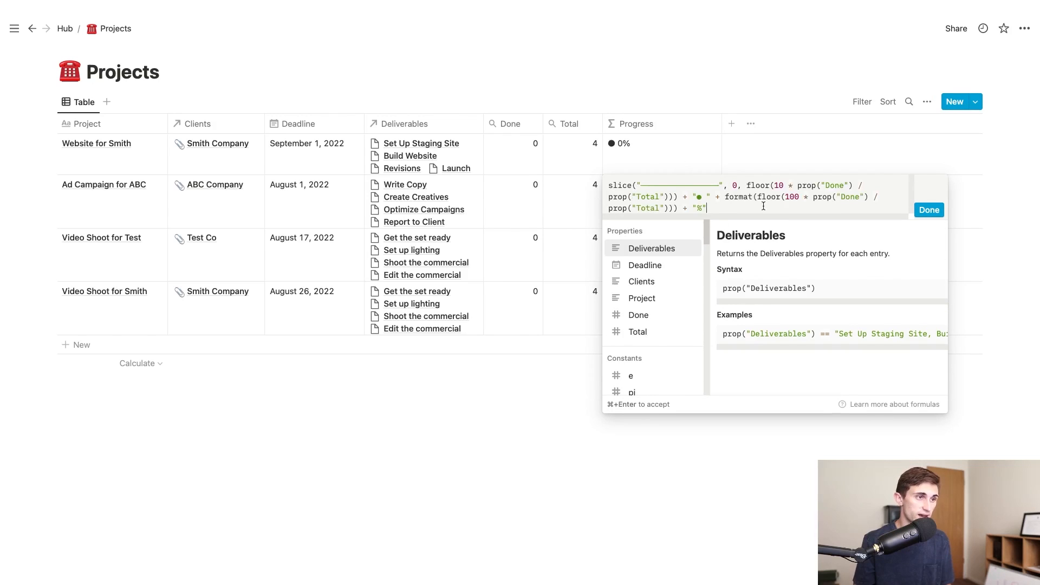
left_click(928, 211)
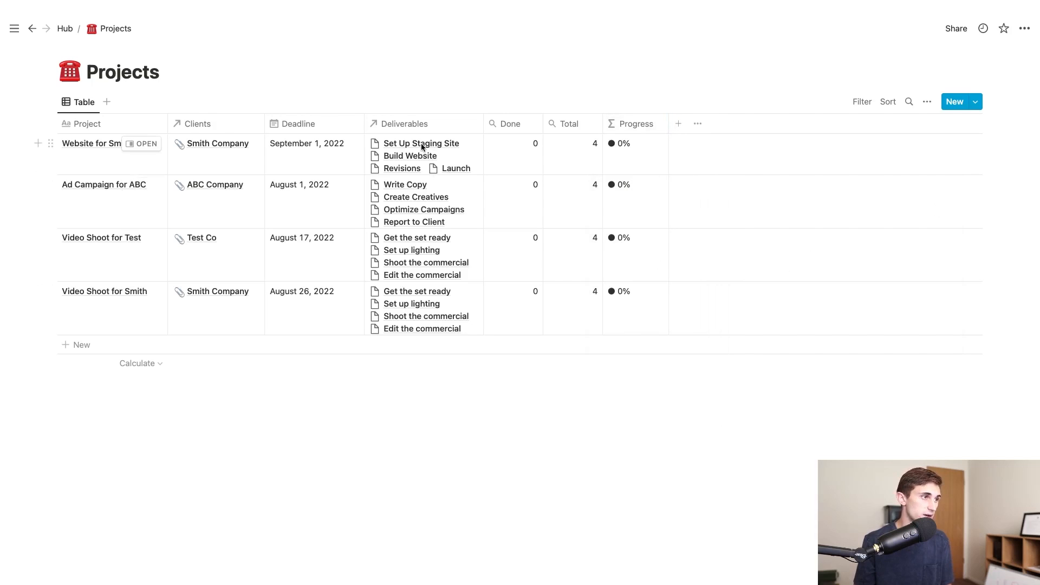
Open the Set Up Staging Site deliverable of the Website for Smith project and tick its Completion checkbox
left_click(422, 145)
left_click(428, 185)
left_click(415, 165)
left_click(857, 258)
left_click(759, 104)
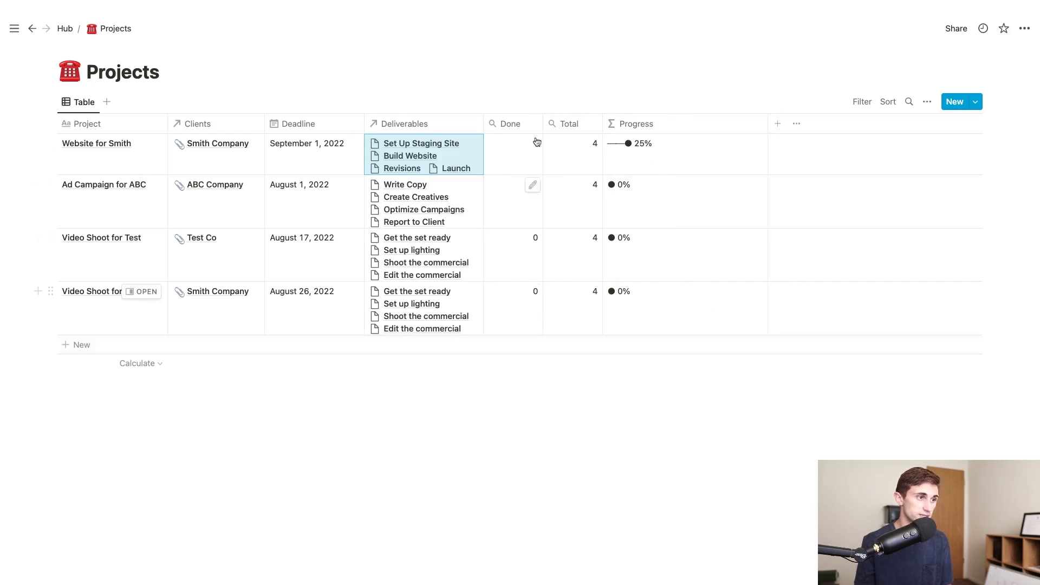
left_click(515, 124)
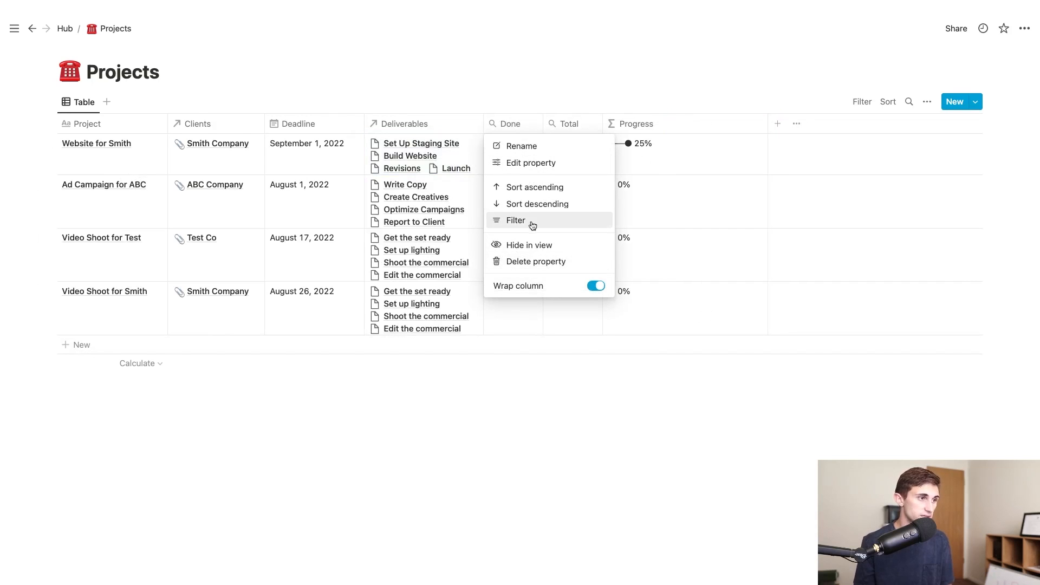
left_click(524, 64)
Return to the Hub page and show the Progress property on the Projects board cards
left_click(73, 28)
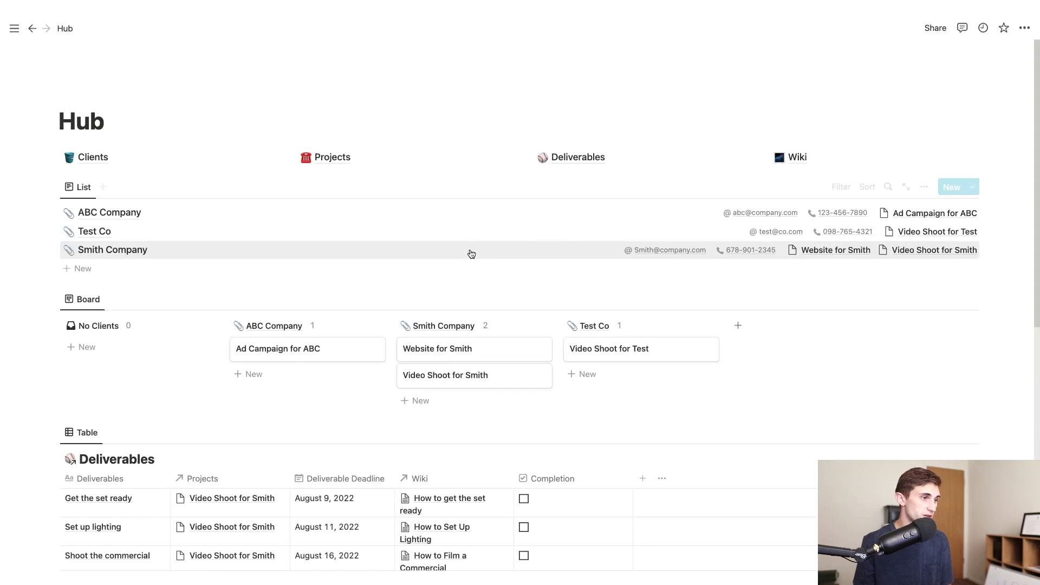
scroll(541, 303, "down", 3)
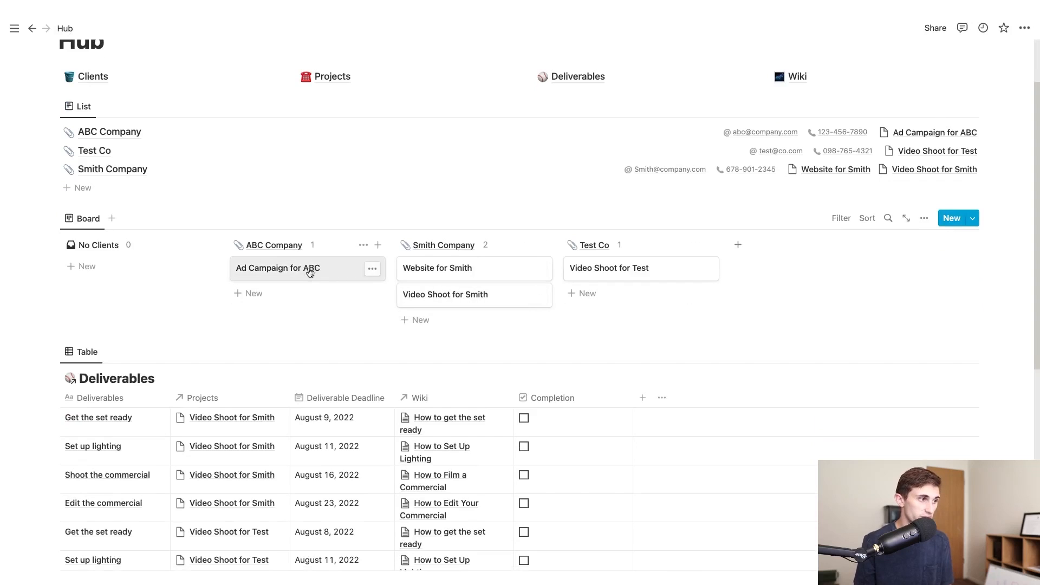
left_click(923, 220)
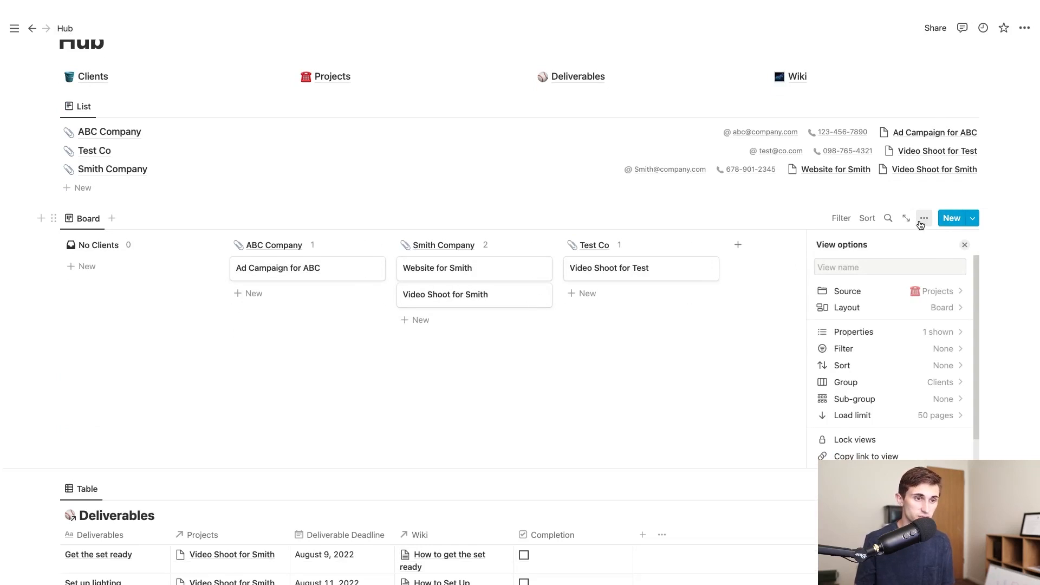
left_click(952, 335)
scroll(878, 380, "down", 1)
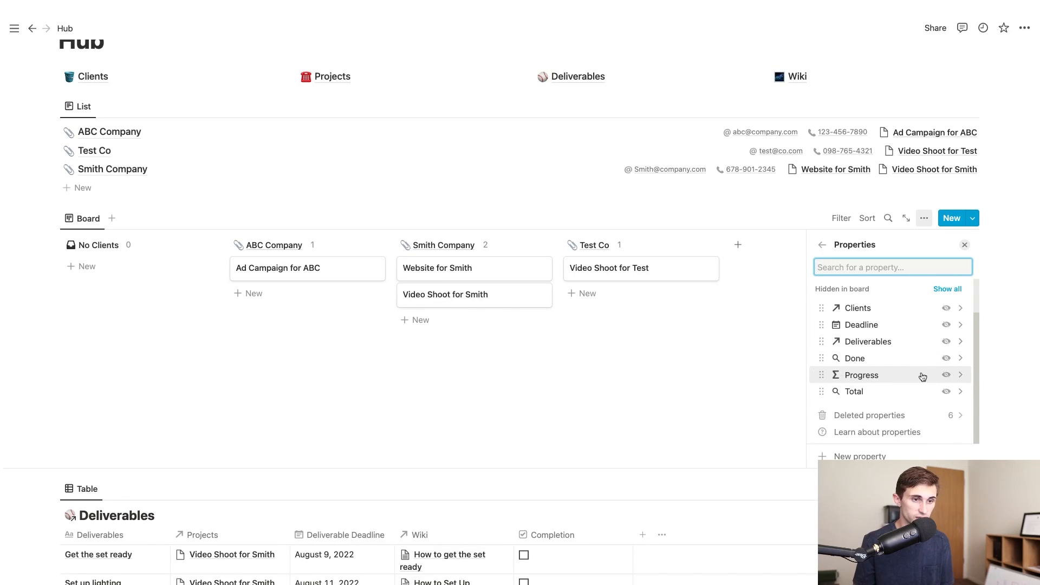
left_click(949, 376)
left_click(677, 404)
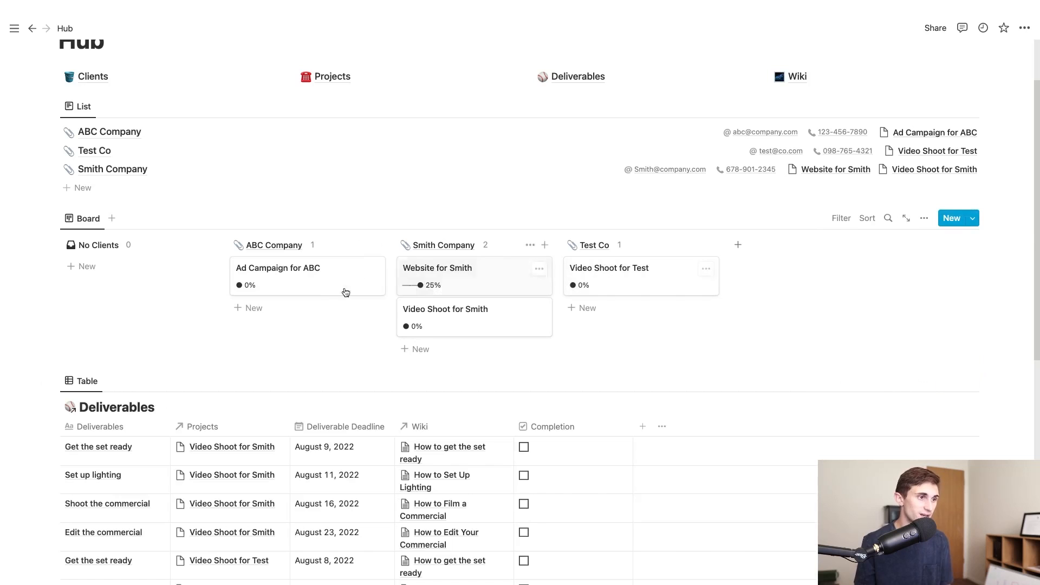
Tick Completion for Video Shoot for Smith's first three deliverables and for Video Shoot for Test's Set up lighting and Shoot the commercial
scroll(581, 307, "down", 3)
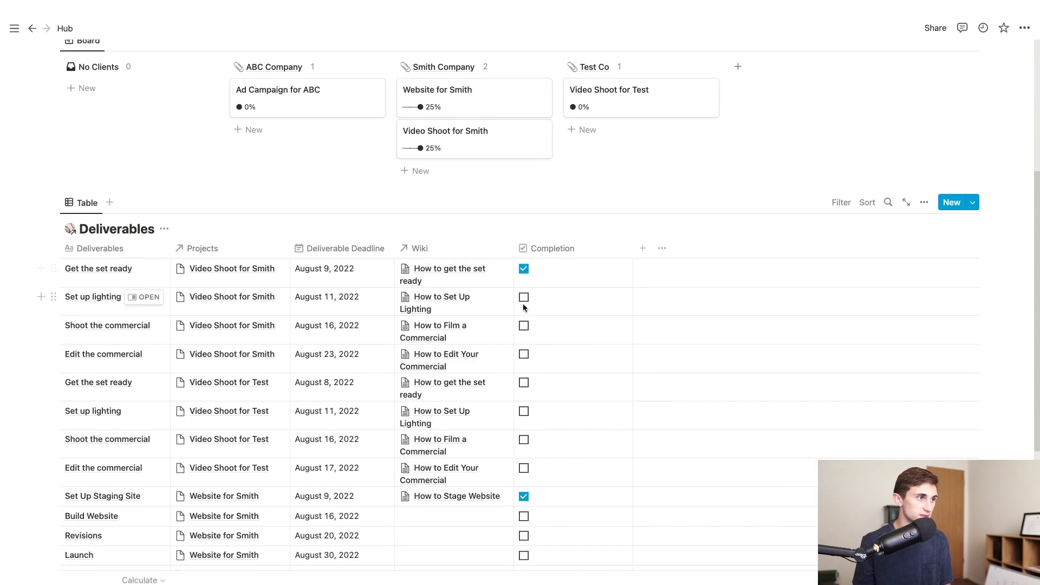
left_click(523, 297)
left_click(524, 325)
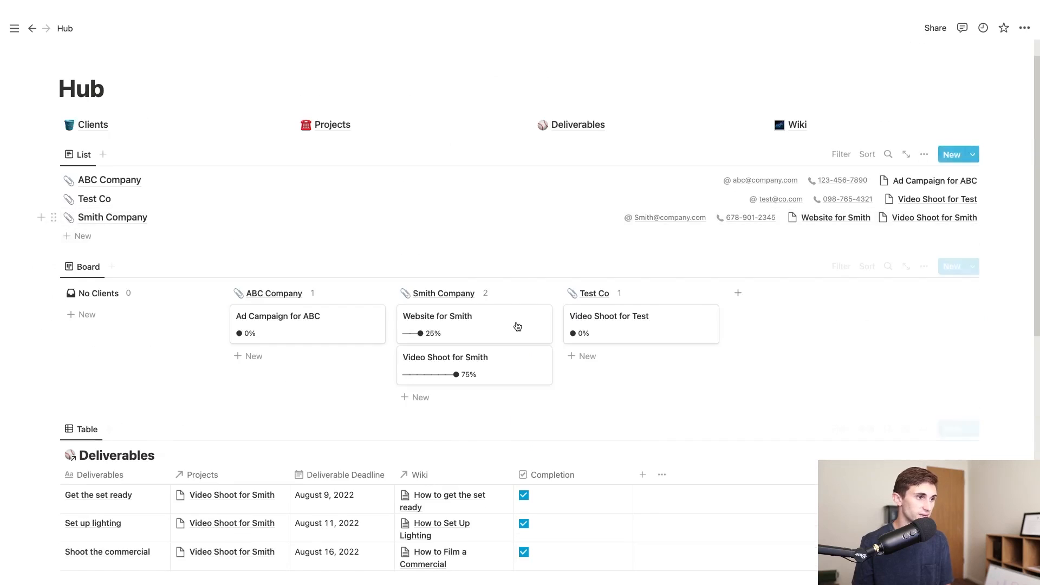
left_click(524, 406)
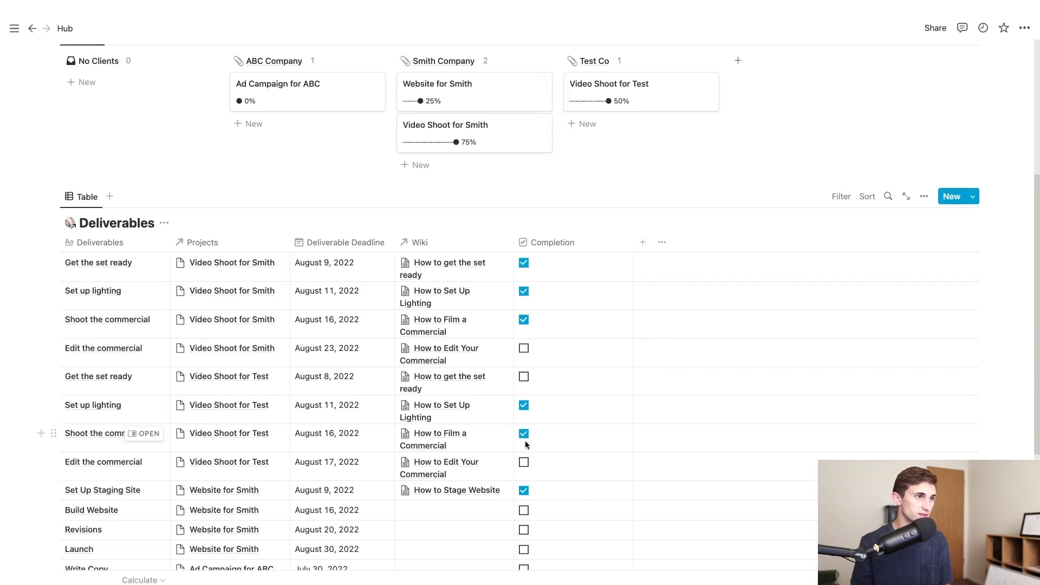
Hide the database title of the Deliverables table view on the Hub page
left_click(163, 356)
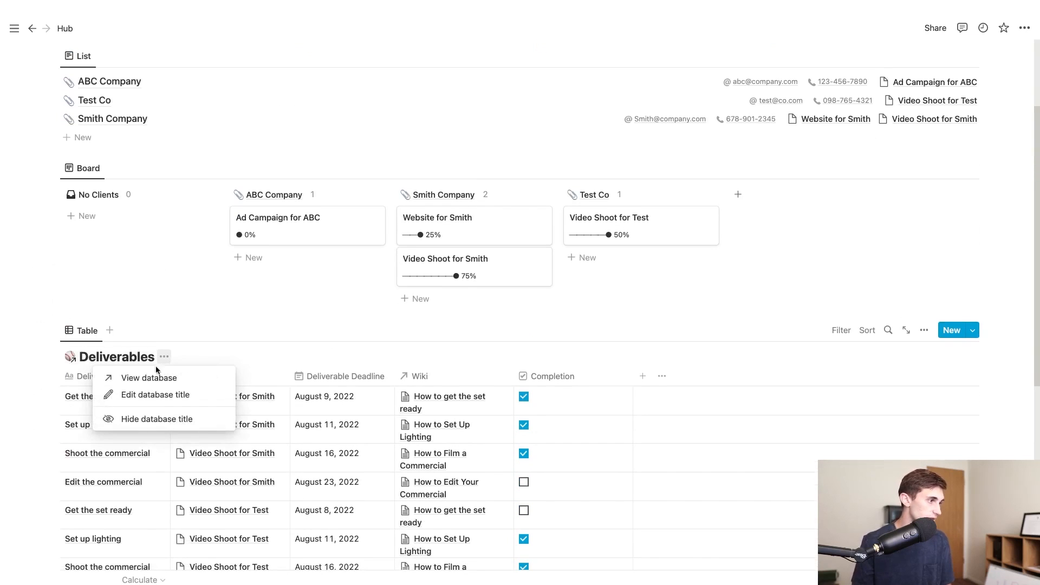
left_click(144, 420)
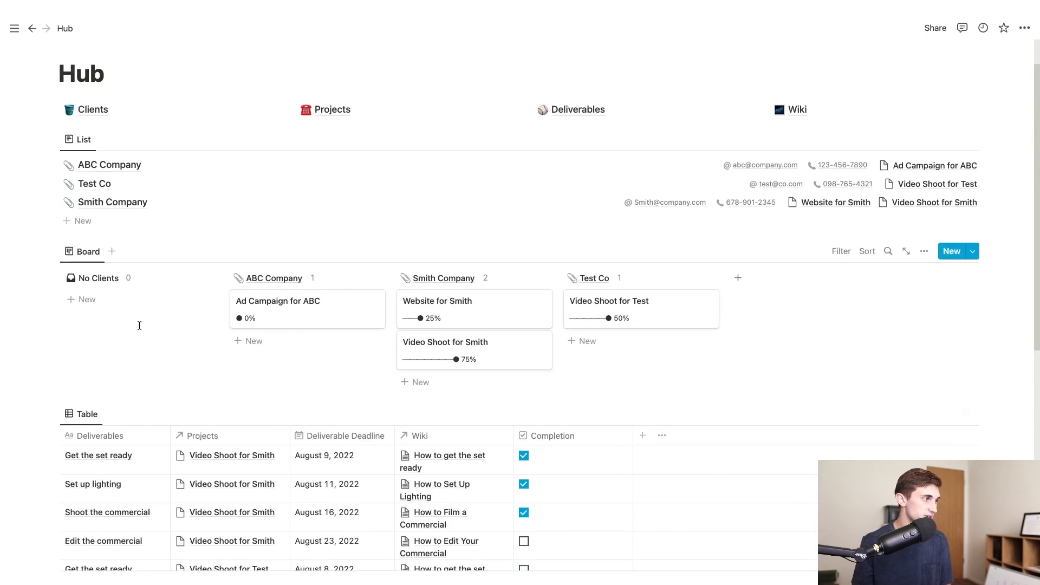
scroll(139, 325, "up", 1)
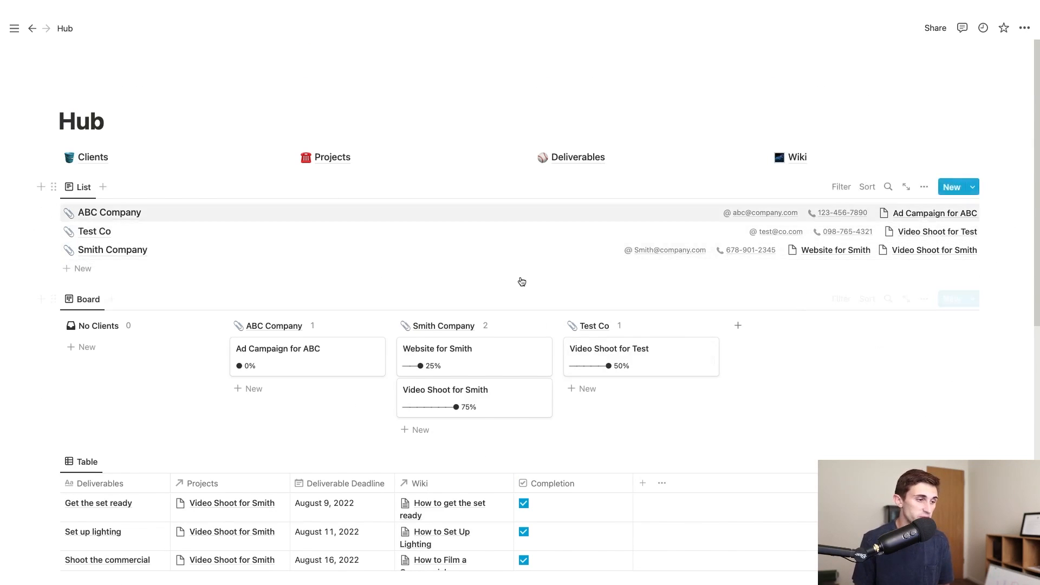
Untick Completion for every ticked deliverable of Video Shoot for Smith, Video Shoot for Test and Website for Smith
scroll(522, 281, "down", 3)
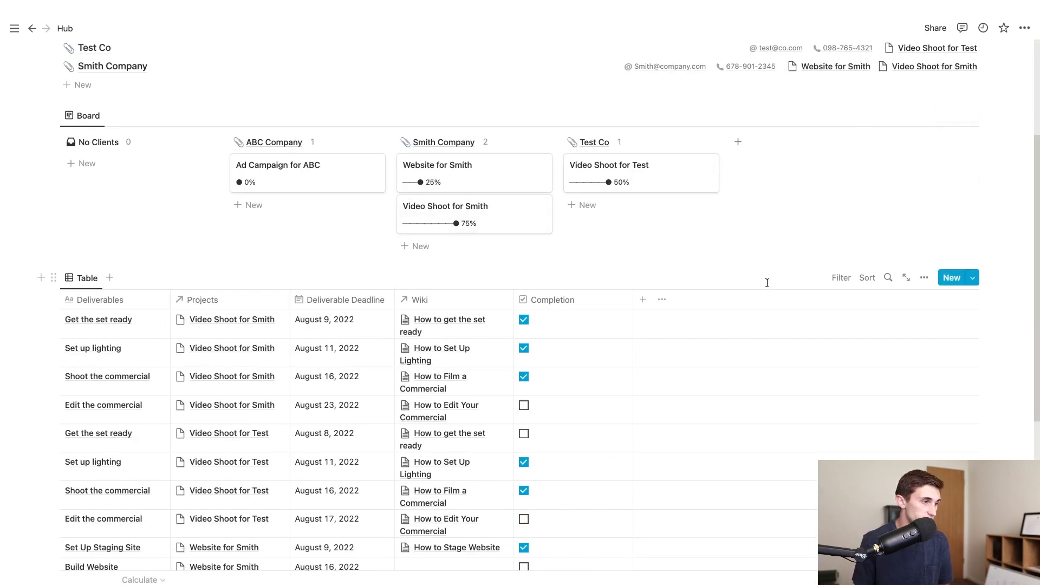
scroll(685, 297, "down", 1)
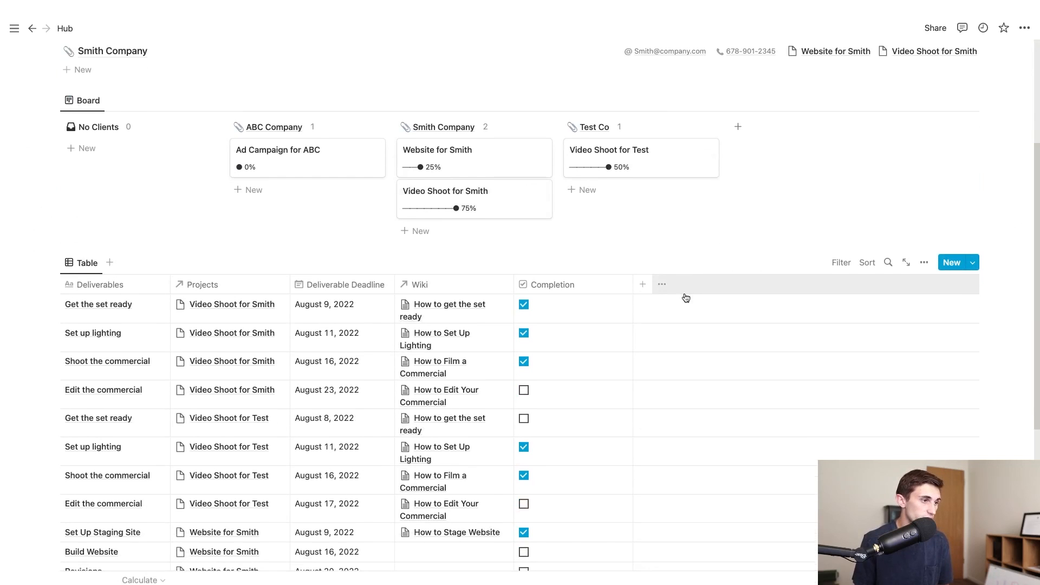
scroll(590, 346, "down", 2)
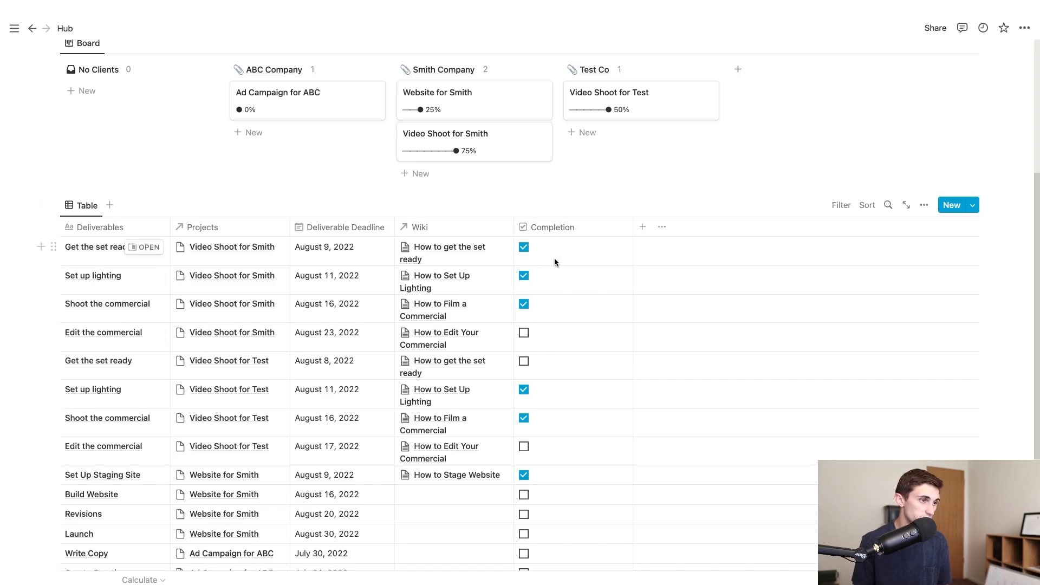
left_click(524, 247)
left_click(524, 275)
left_click(524, 304)
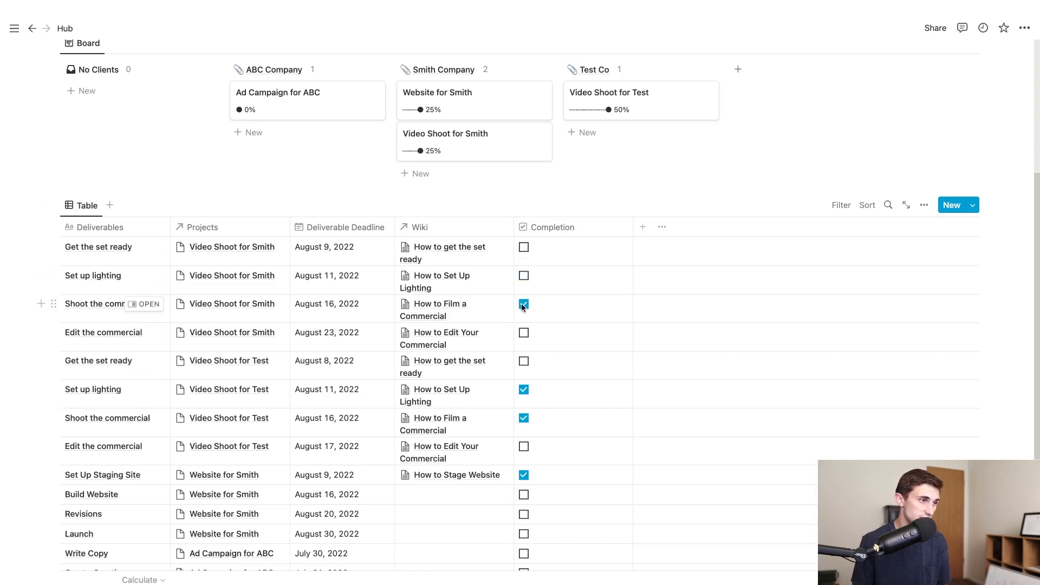
left_click(523, 390)
left_click(524, 418)
left_click(524, 475)
scroll(532, 463, "down", 5)
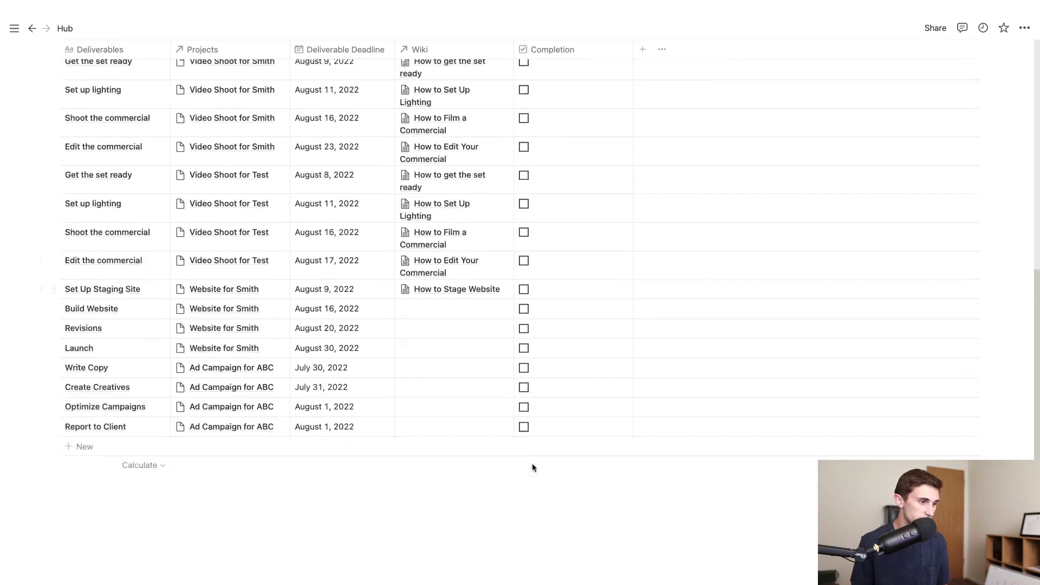
scroll(534, 449, "up", 5)
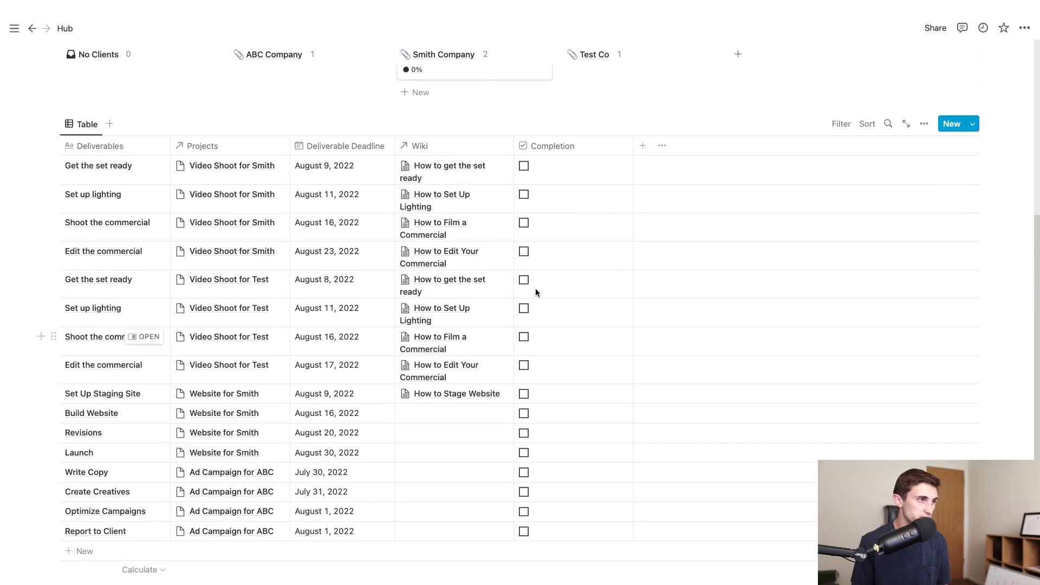
Filter the Deliverables table so that Completion is Unchecked
scroll(629, 278, "up", 1)
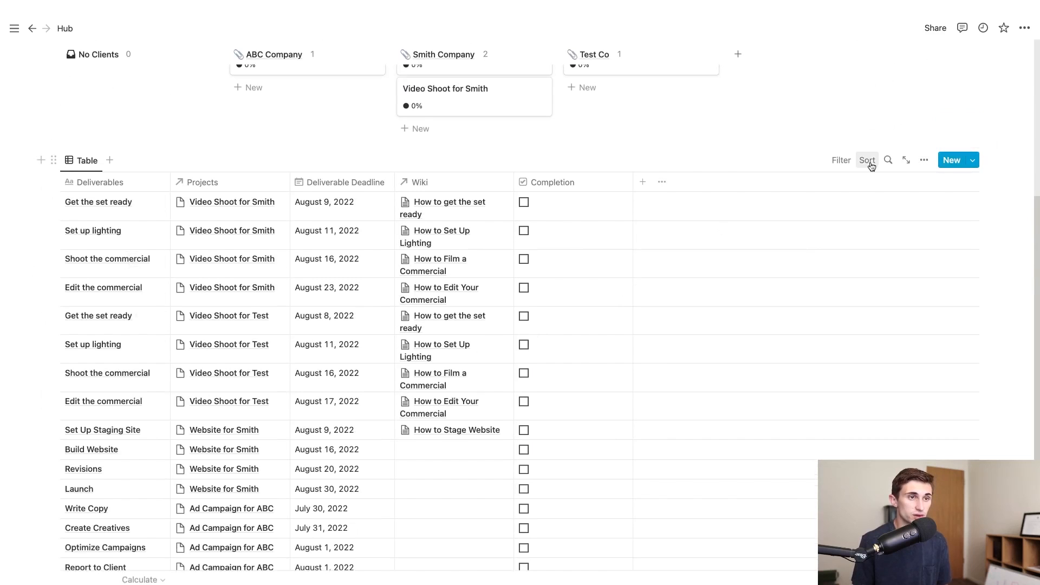
left_click(840, 163)
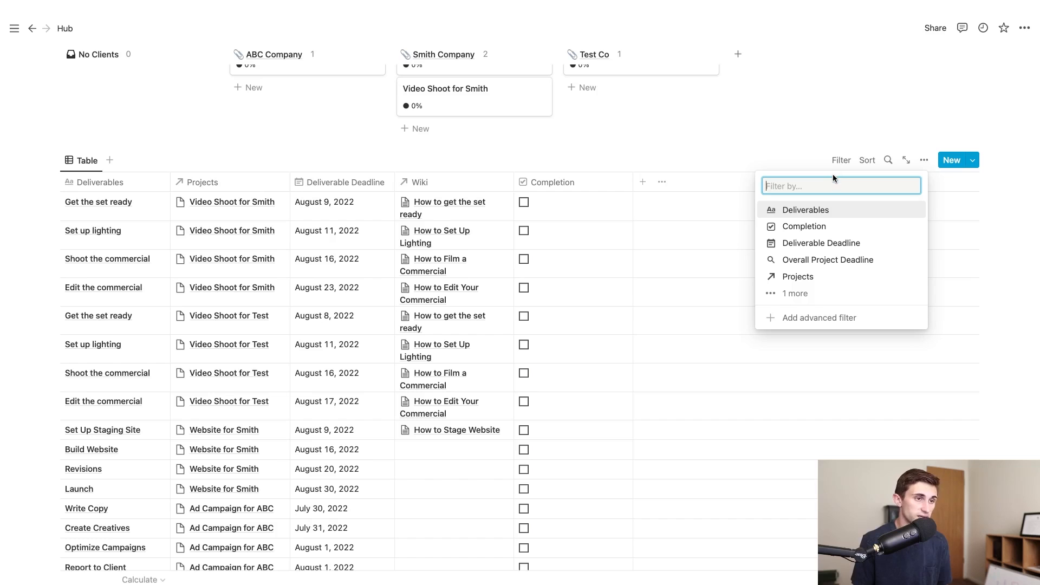
left_click(824, 226)
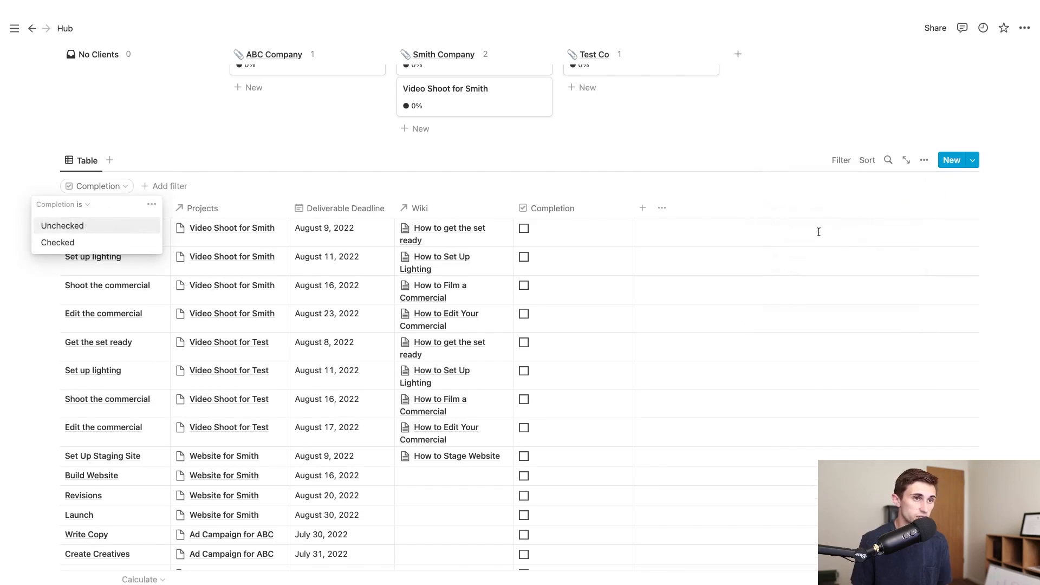
left_click(82, 227)
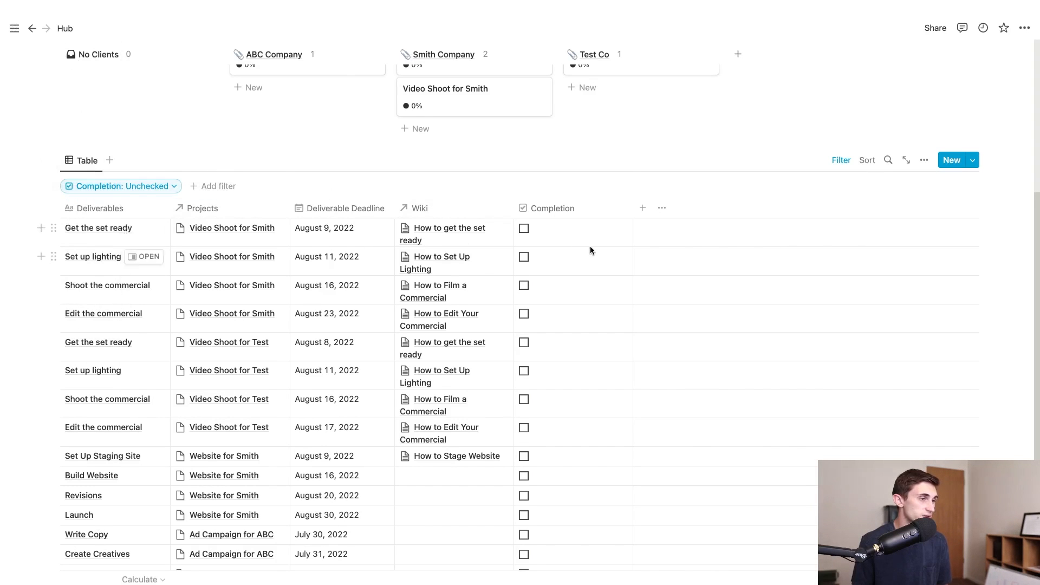
Tick Completion for Video Shoot for Smith's Get the set ready, Set up lighting and Shoot the commercial deliverables
left_click(524, 229)
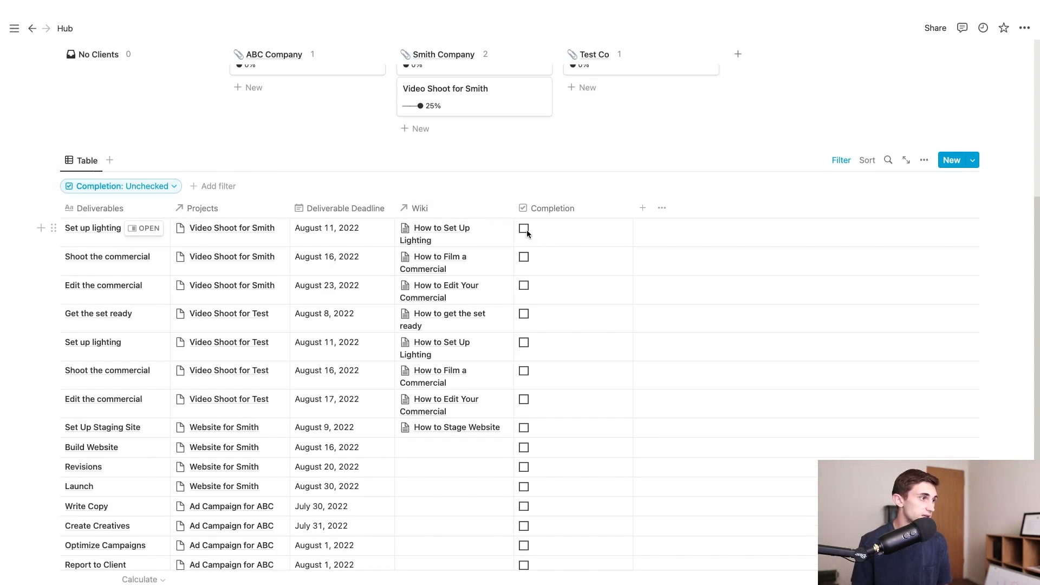
left_click(524, 229)
left_click(524, 229)
scroll(471, 260, "up", 3)
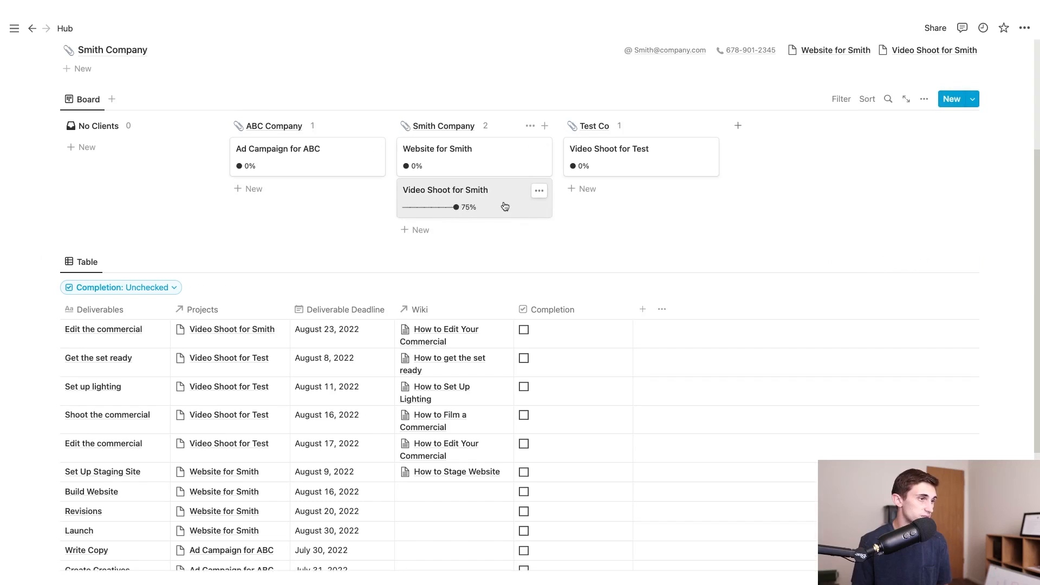
Tick Completion for Video Shoot for Test's Shoot the commercial, Website for Smith's Revisions, and Ad Campaign for ABC's Write Copy and Create Creatives
left_click(524, 415)
left_click(524, 522)
left_click(524, 522)
left_click(524, 482)
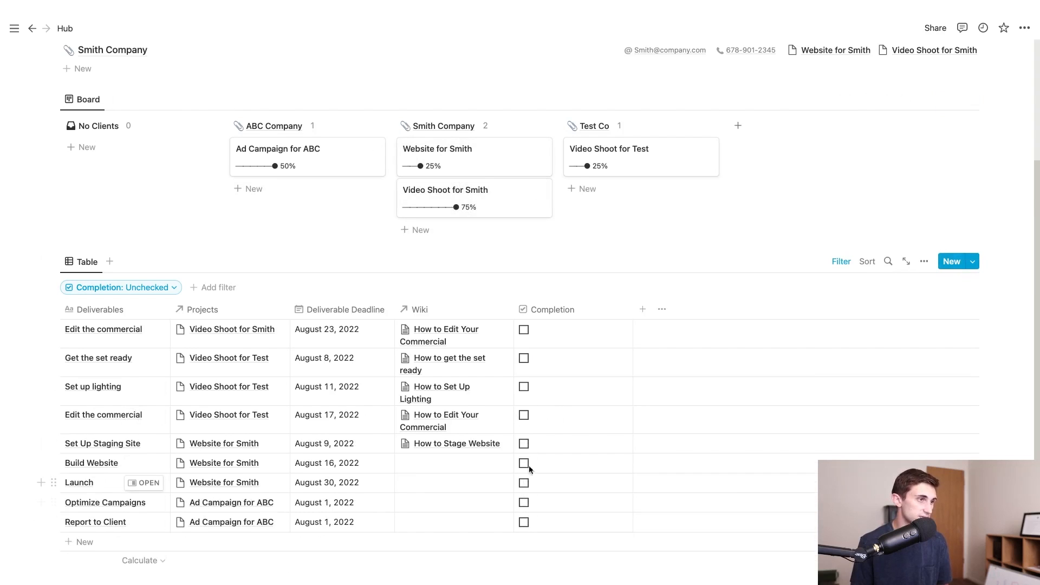
Insert a 2 columns block below the Deliverables table
scroll(298, 379, "down", 3)
scroll(274, 464, "up", 5)
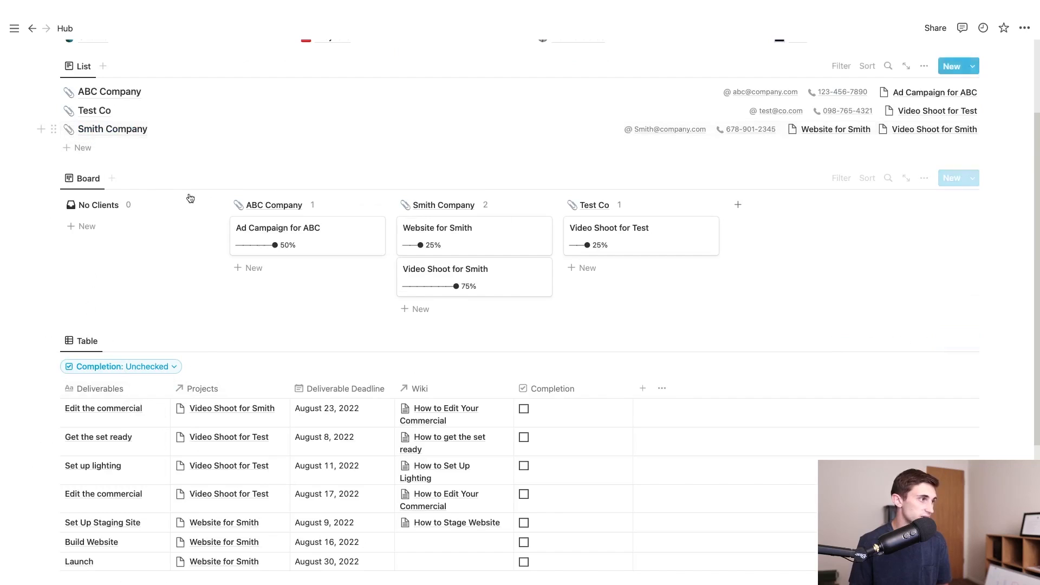
scroll(477, 278, "down", 5)
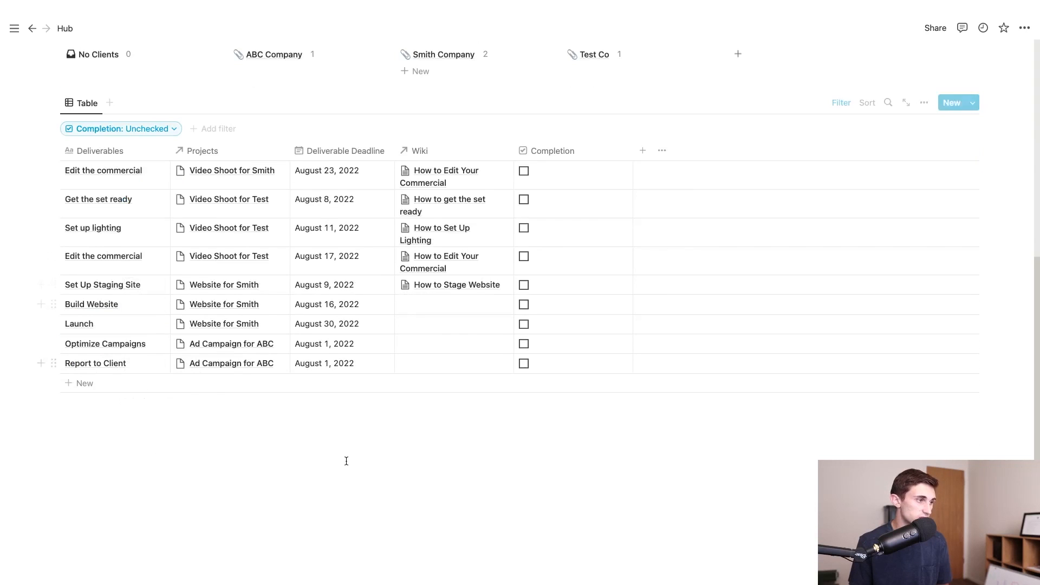
scroll(349, 460, "up", 5)
scroll(315, 434, "down", 5)
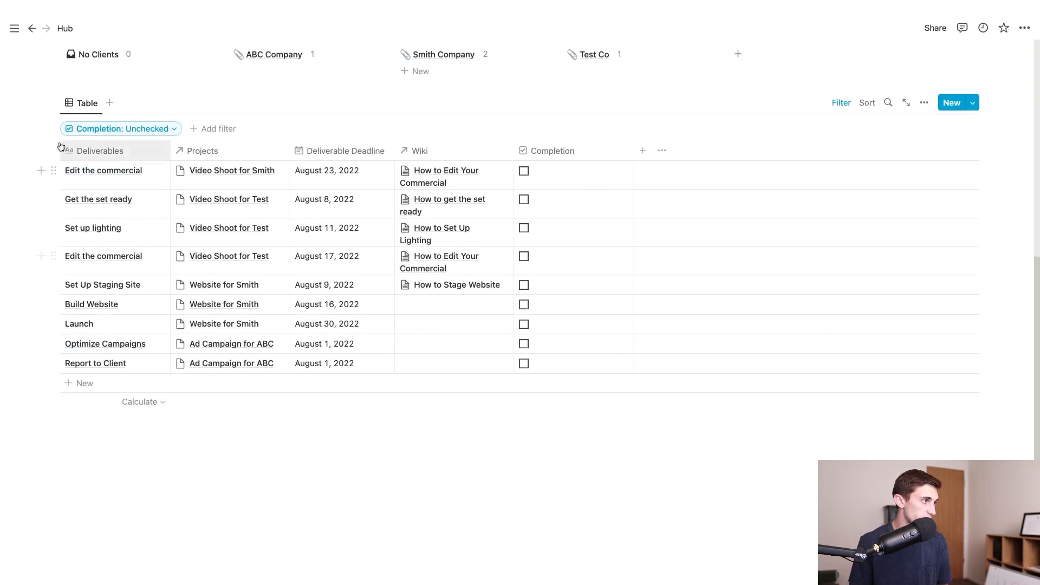
left_click(45, 101)
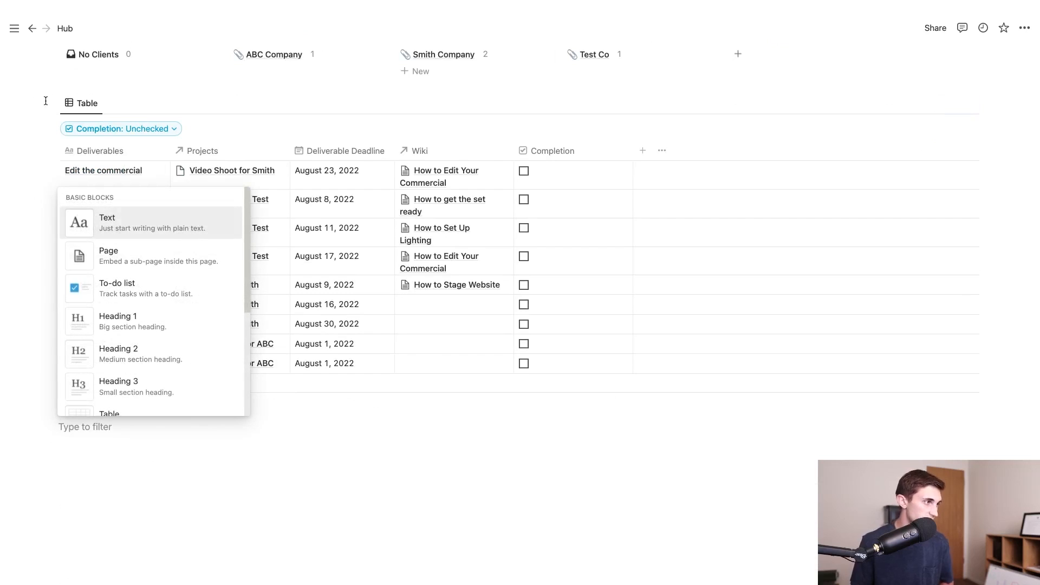
type("columns")
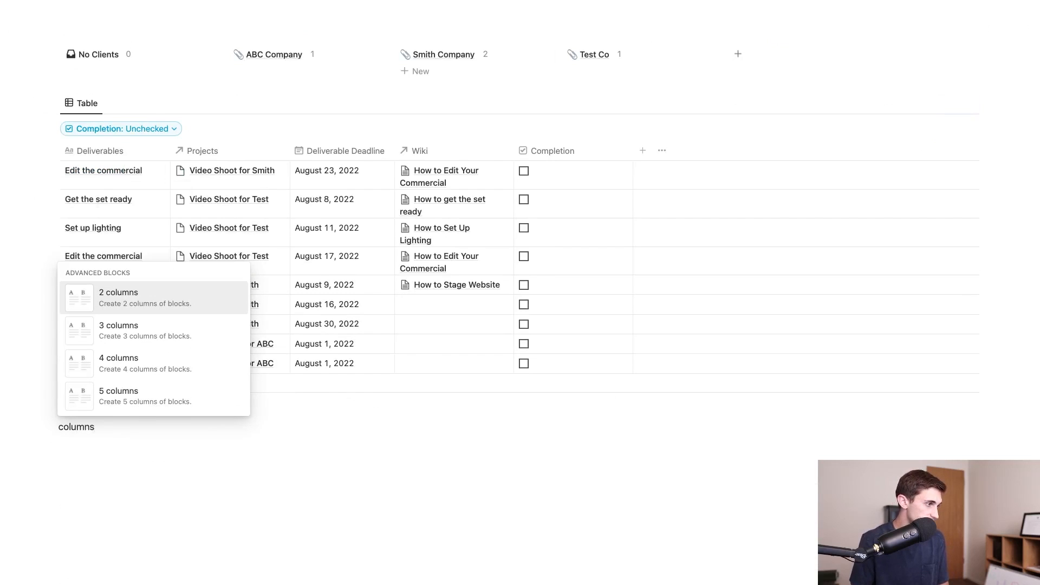
key("Return")
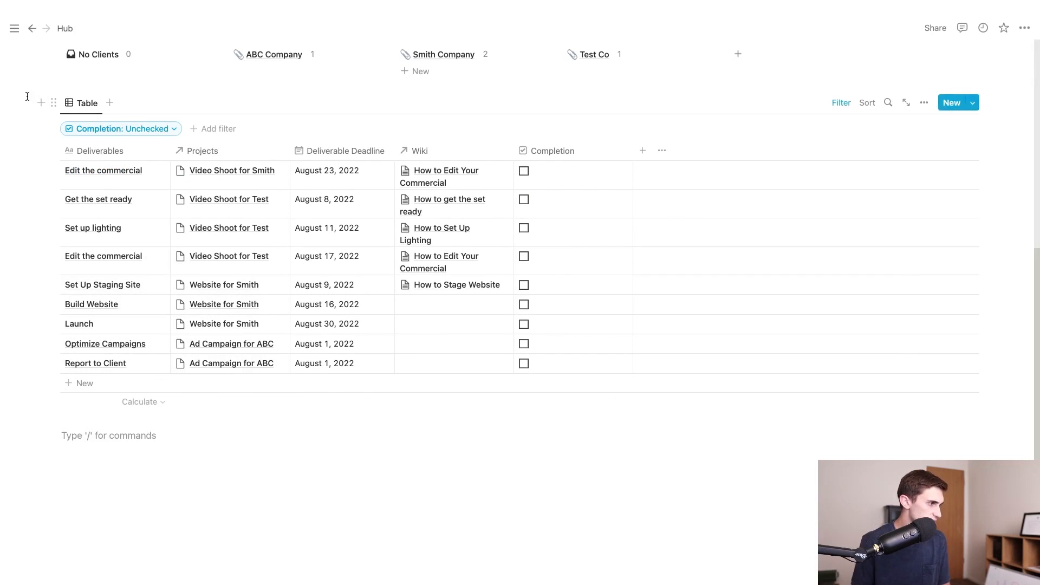
Move the Deliverables table into the first column of the new block and the Projects board into the second
left_click_drag(53, 103, 83, 444)
left_click_drag(48, 157, 579, 373)
mouse_move(750, 336)
left_mouse_down()
mouse_move(868, 343)
mouse_move(741, 342)
left_mouse_up()
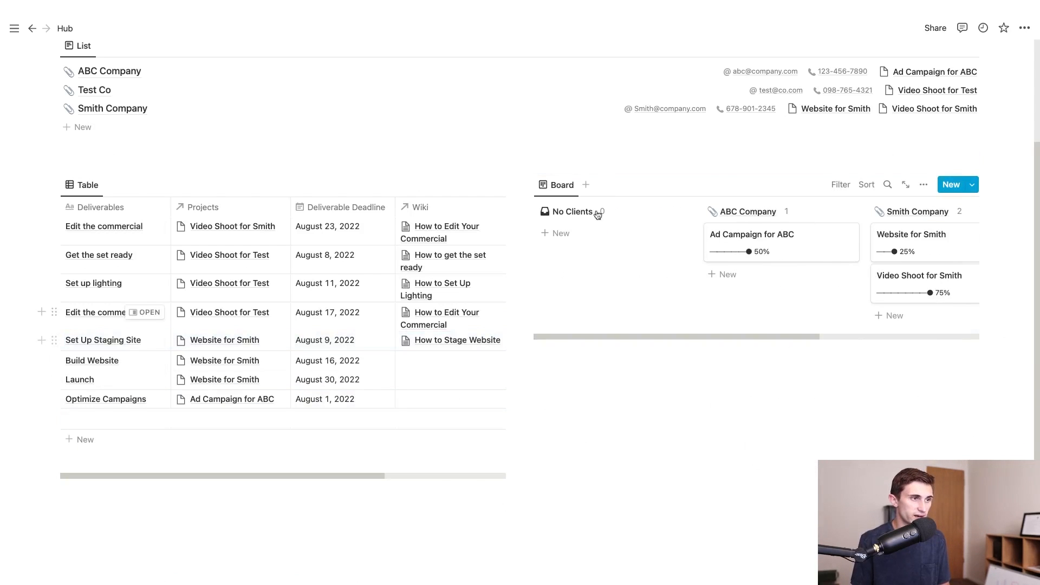
Hide the No Clients group on the Projects board and widen the layout column holding the Deliverables table
left_click(672, 214)
left_click(656, 232)
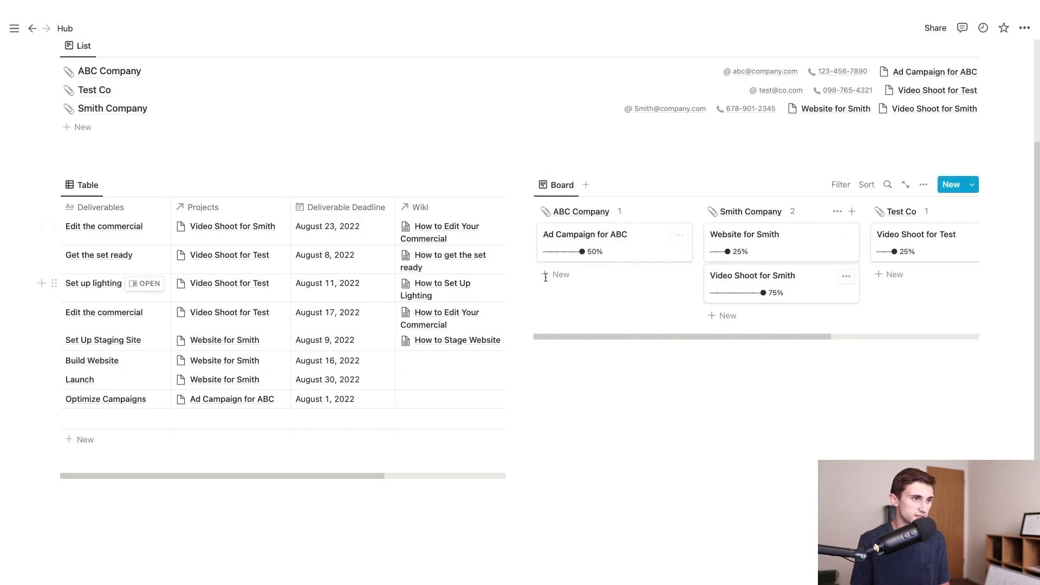
mouse_move(726, 341)
left_mouse_down()
mouse_move(781, 337)
mouse_move(720, 339)
left_mouse_up()
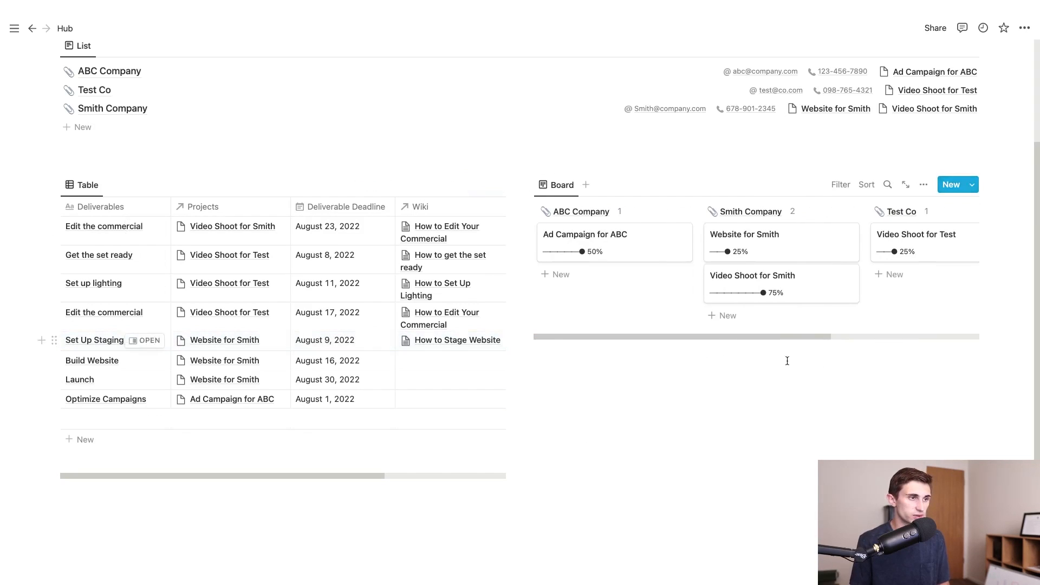
scroll(472, 321, "up", 3)
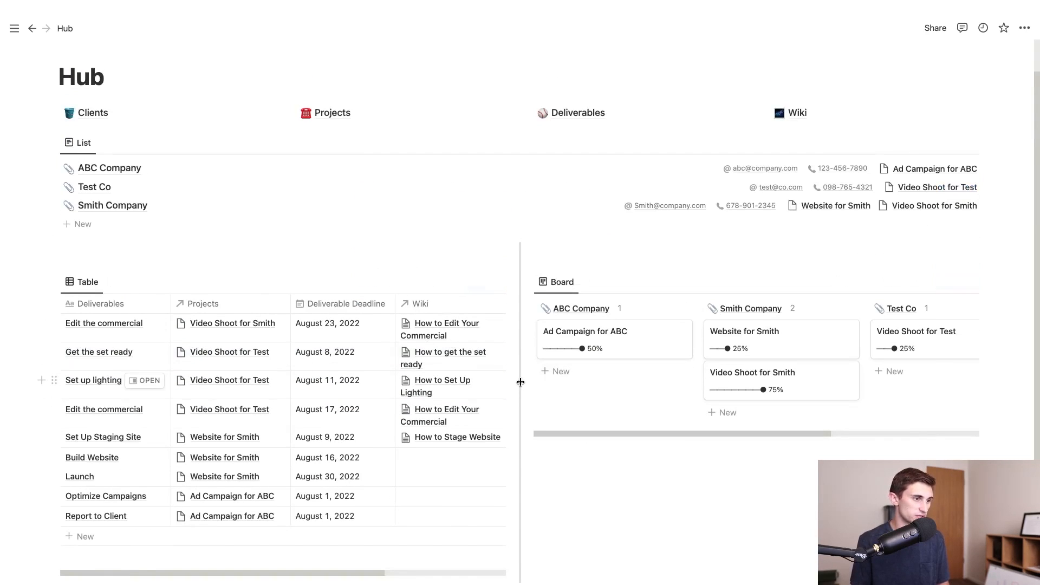
left_click_drag(520, 382, 575, 391)
Place a narrow Completion column directly after the deliverable names and tick it for Video Shoot for Smith's Edit the commercial
left_click_drag(539, 303, 186, 309)
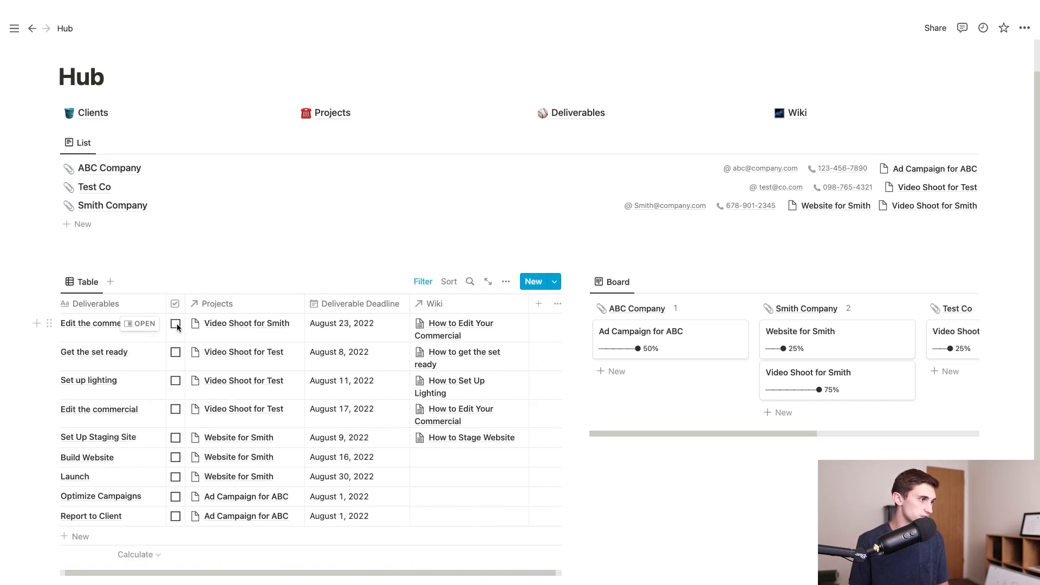
left_click(175, 324)
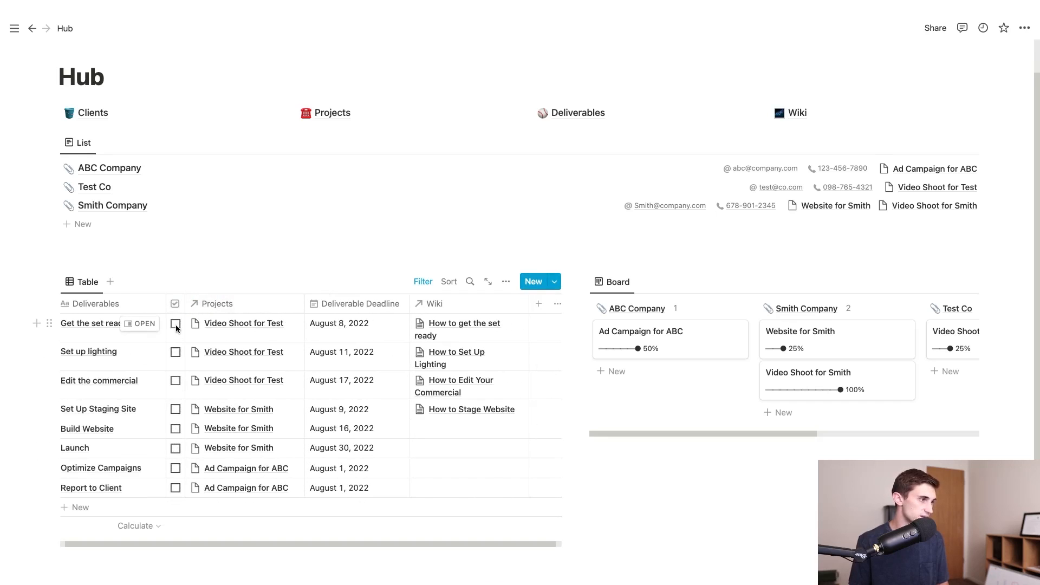
Add a callout with the bold text Deliverables above the Deliverables table and move the table inside it
scroll(244, 302, "up", 2)
left_click(234, 308)
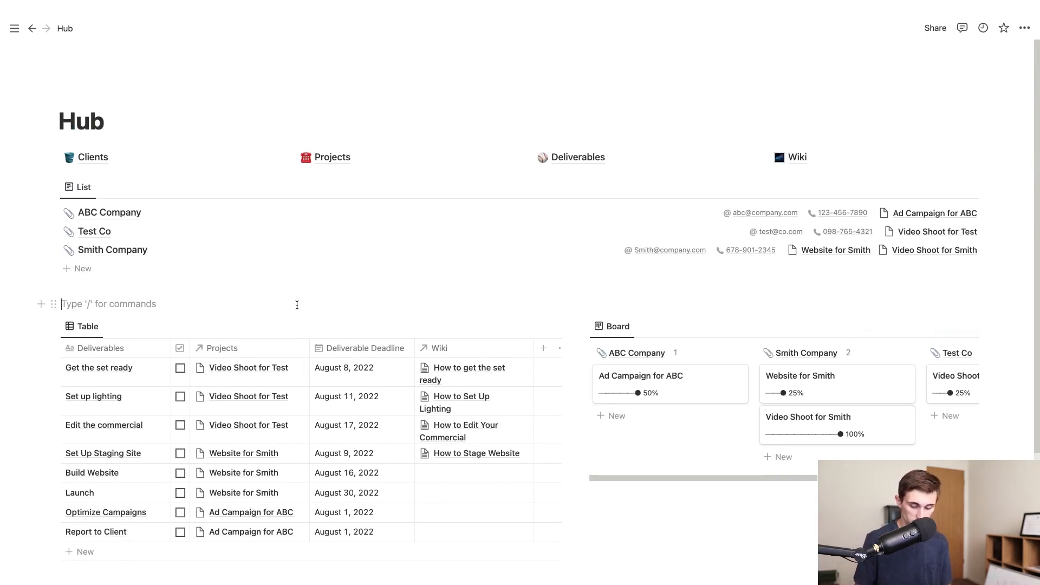
type("/callout")
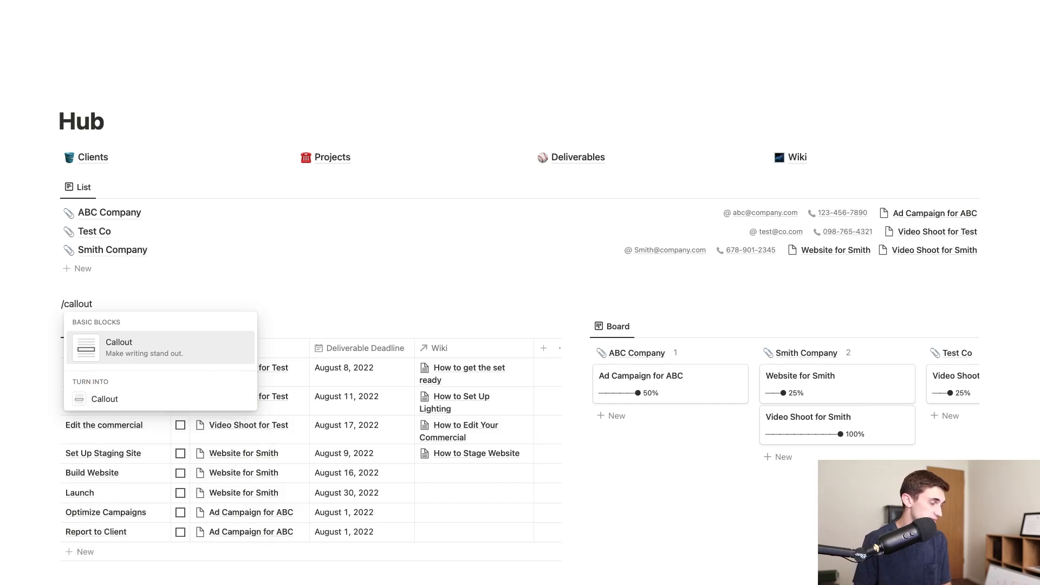
key("Return")
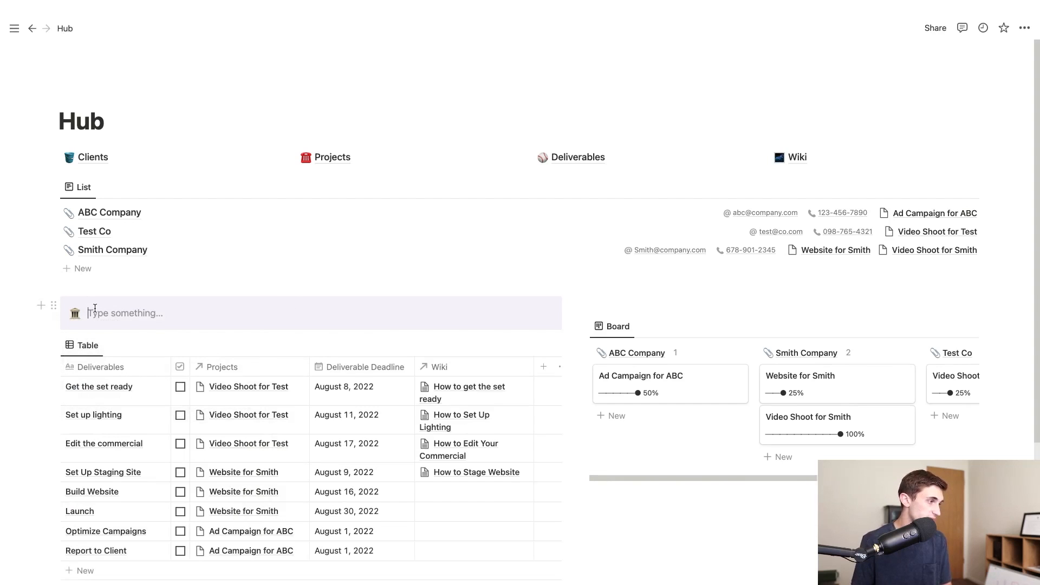
scroll(312, 305, "down", 1)
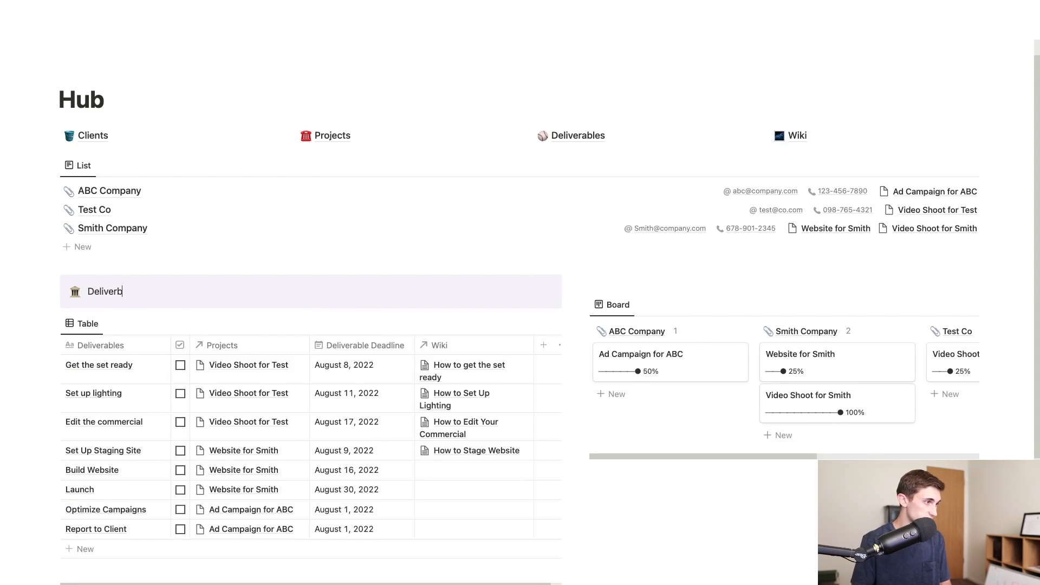
double_click(139, 291)
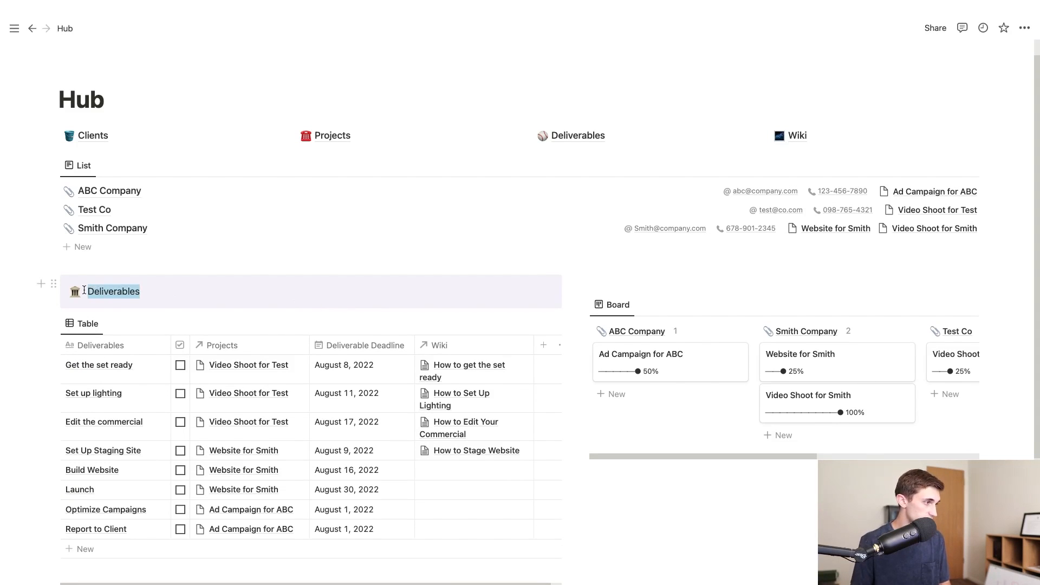
key("ctrl+b")
left_click_drag(54, 324, 93, 302)
Add a callout with the bold text Projects above the Projects board
scroll(621, 313, "down", 3)
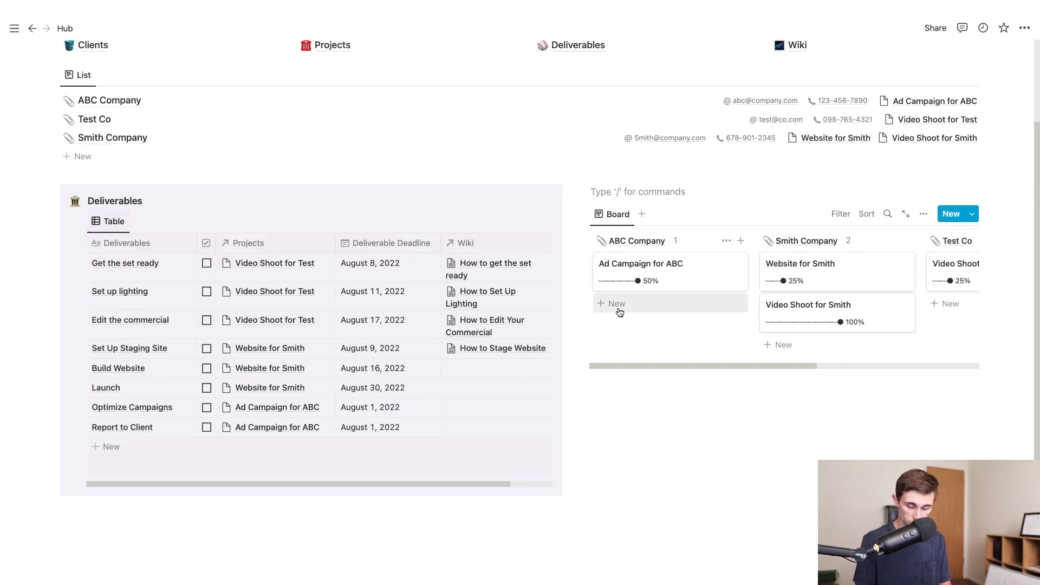
type("/call")
key("Return")
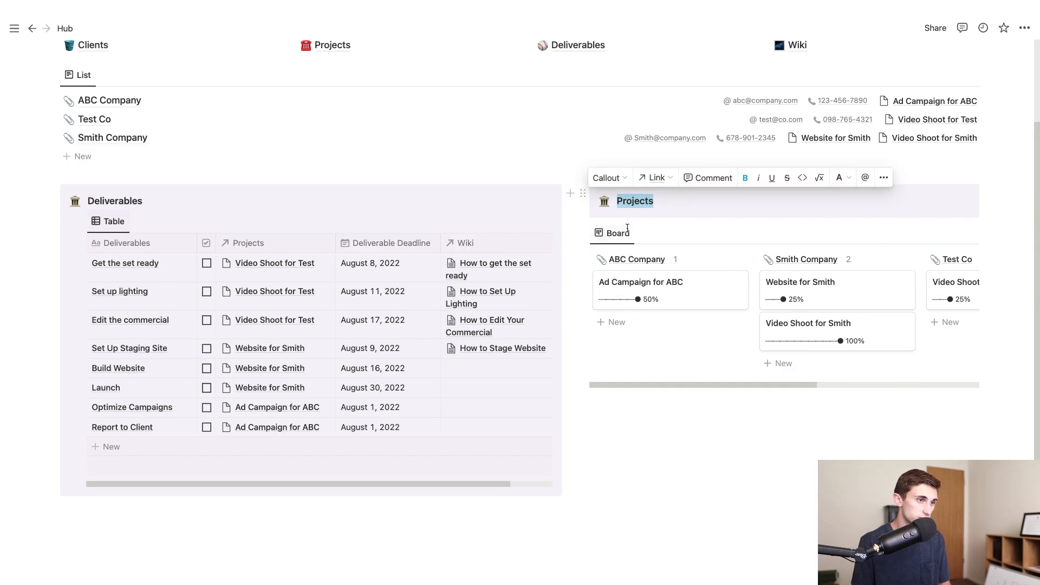
Move the Projects board inside the Projects callout and reset the callout's color and background to default
left_click_drag(583, 233, 637, 203)
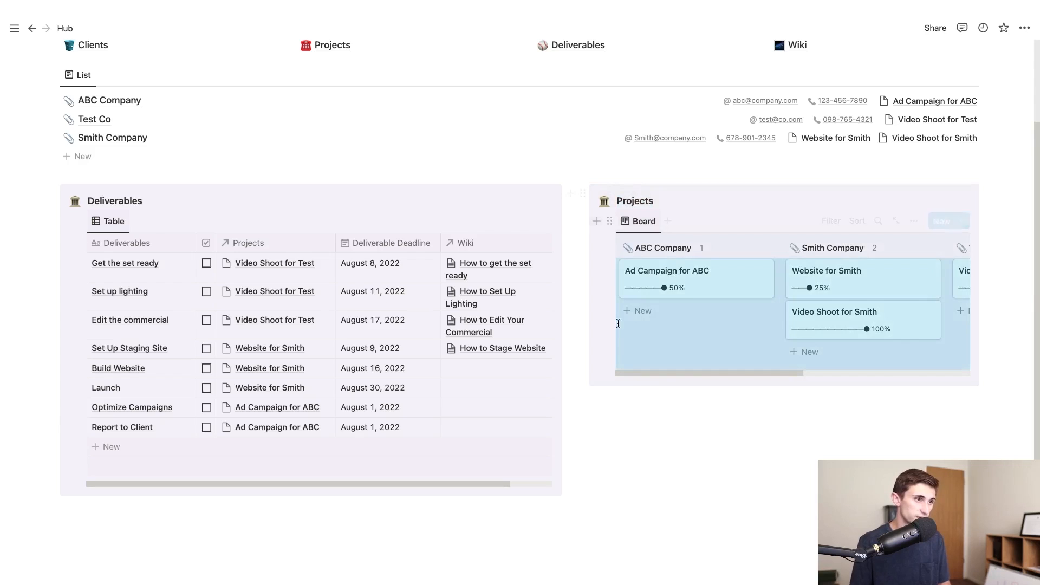
left_click(585, 193)
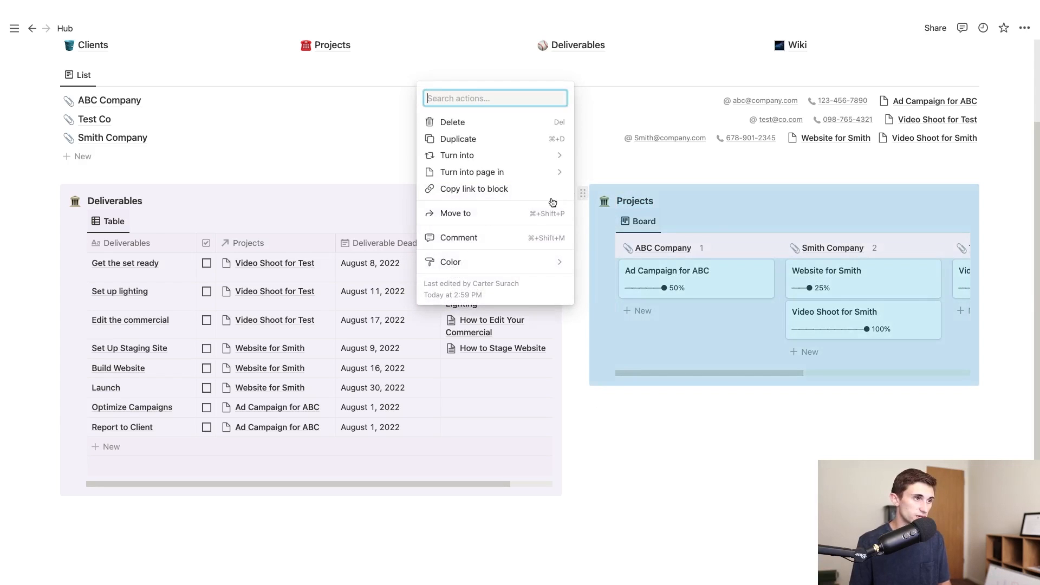
mouse_move(537, 261)
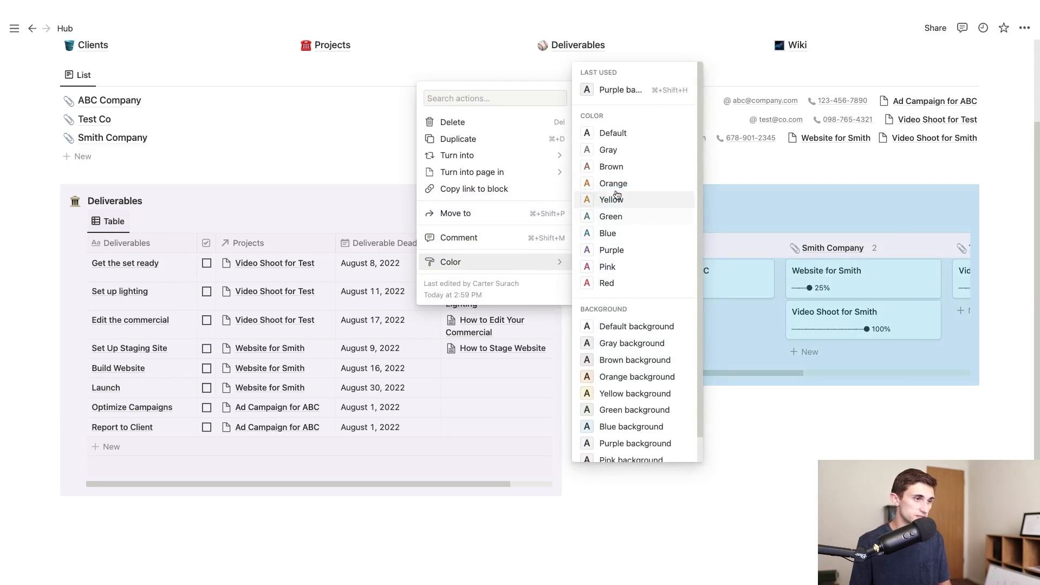
left_click(610, 133)
left_click(580, 196)
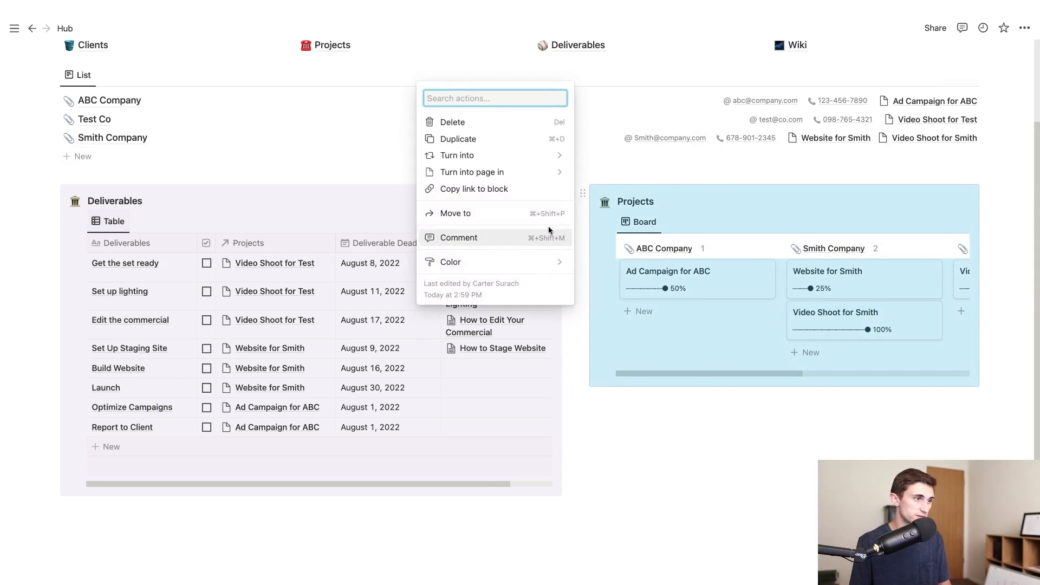
mouse_move(455, 260)
left_click(600, 324)
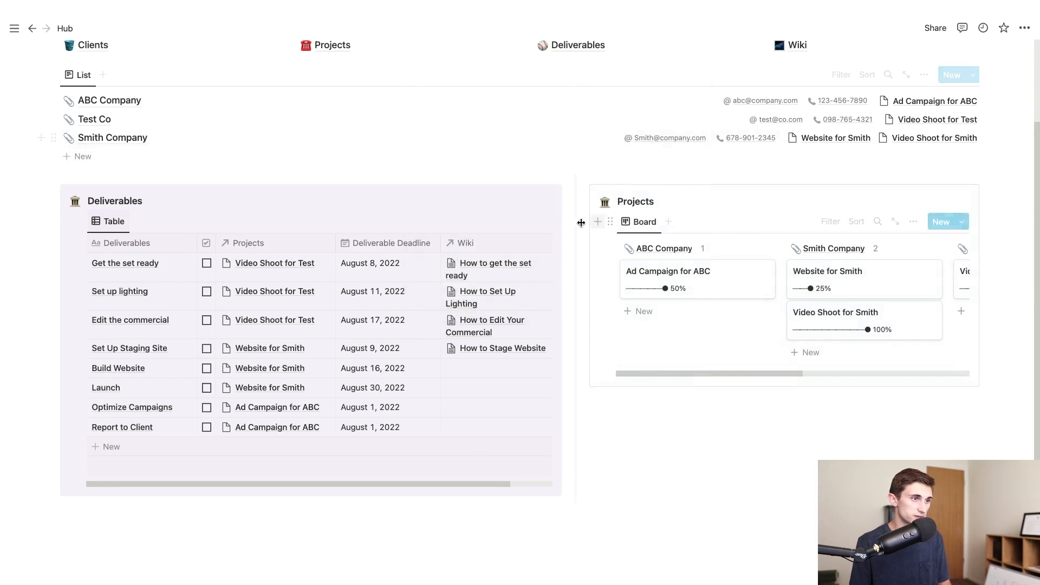
Give the Projects callout a blue background
left_click(583, 194)
mouse_move(545, 262)
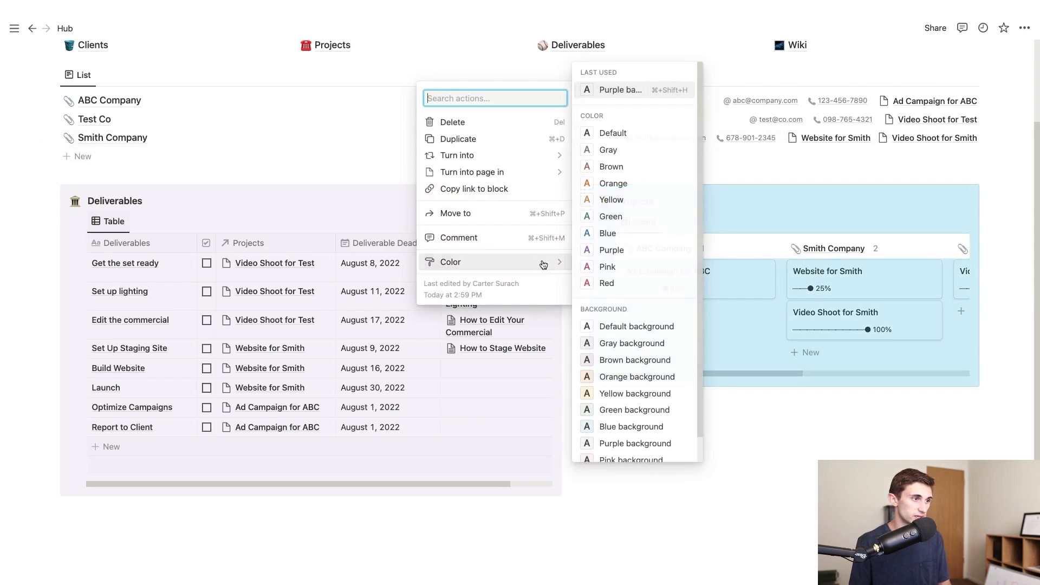
scroll(631, 315, "down", 1)
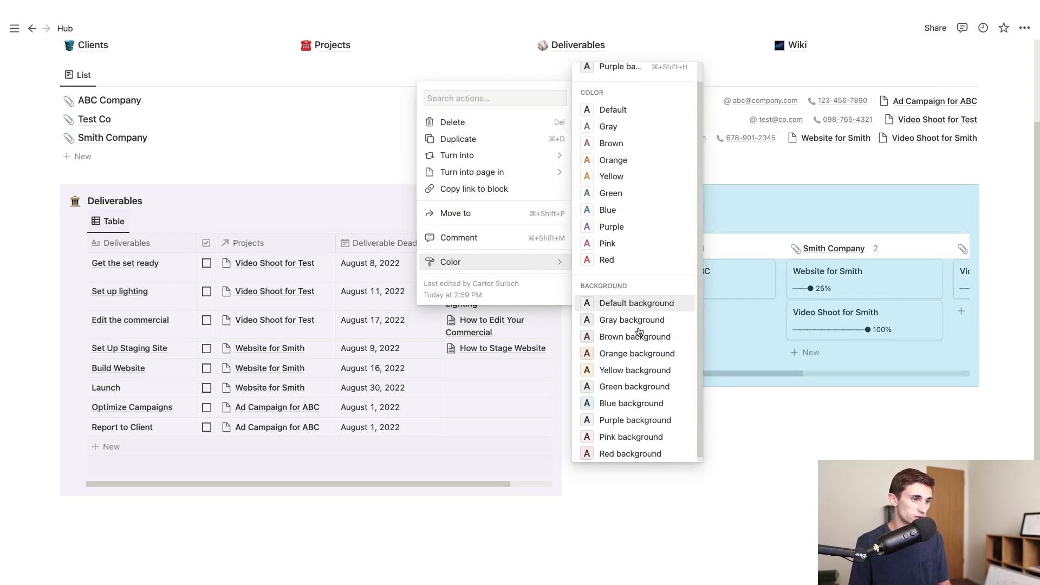
left_click(635, 399)
left_click(791, 427)
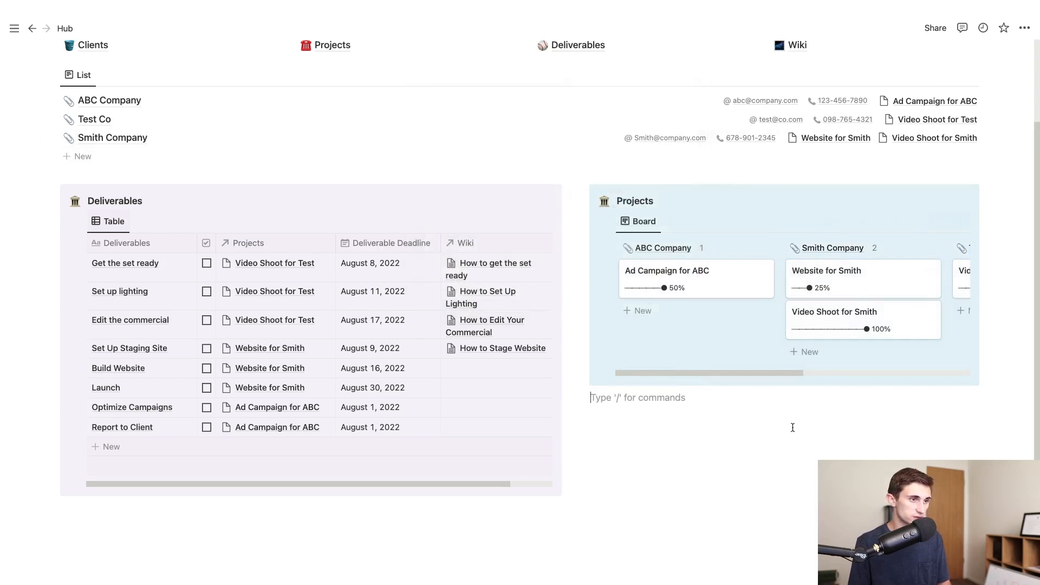
Place the Deliverable Deadline column before Projects in the Deliverables table and widen the layout column holding the Projects board
left_click_drag(579, 336, 485, 335)
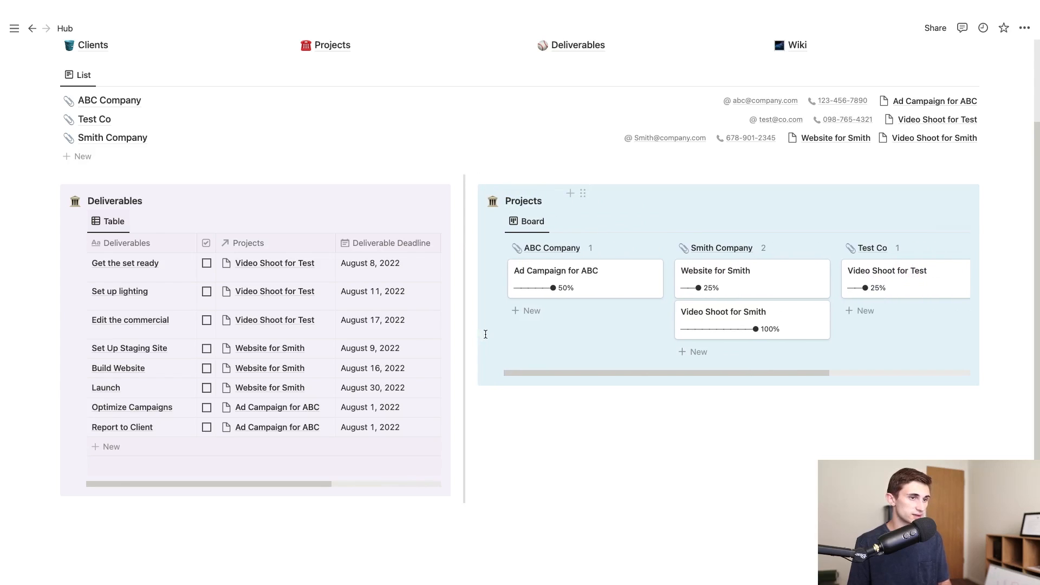
mouse_move(638, 372)
left_mouse_down()
mouse_move(837, 379)
mouse_move(620, 378)
left_mouse_up()
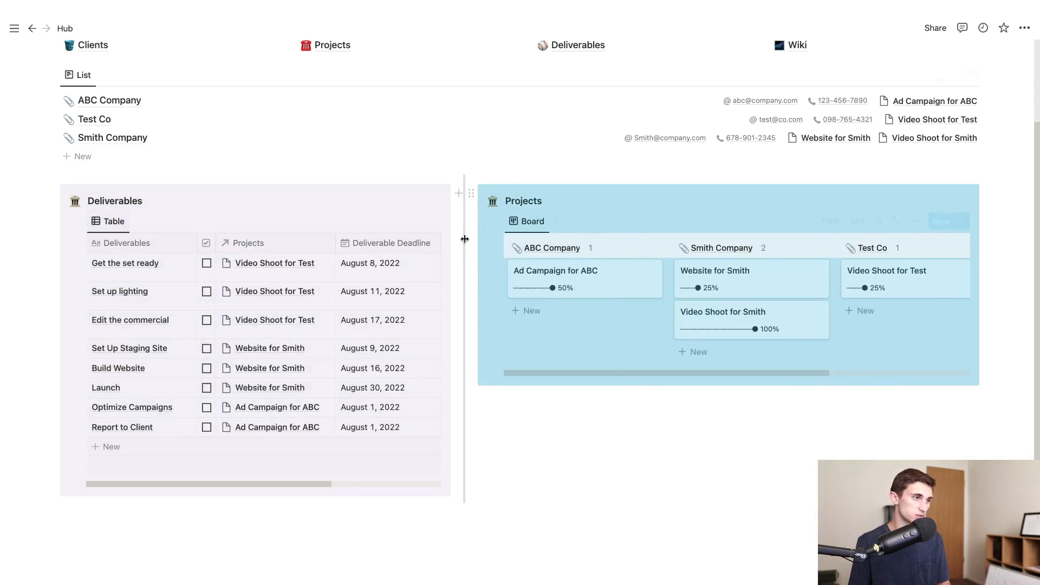
left_click_drag(463, 238, 632, 245)
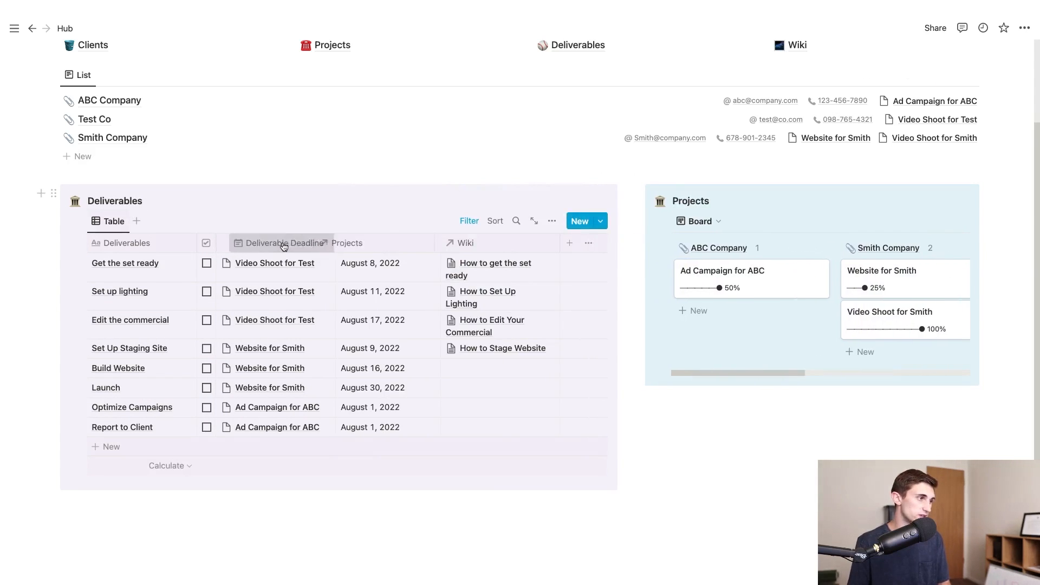
left_click_drag(196, 244, 314, 242)
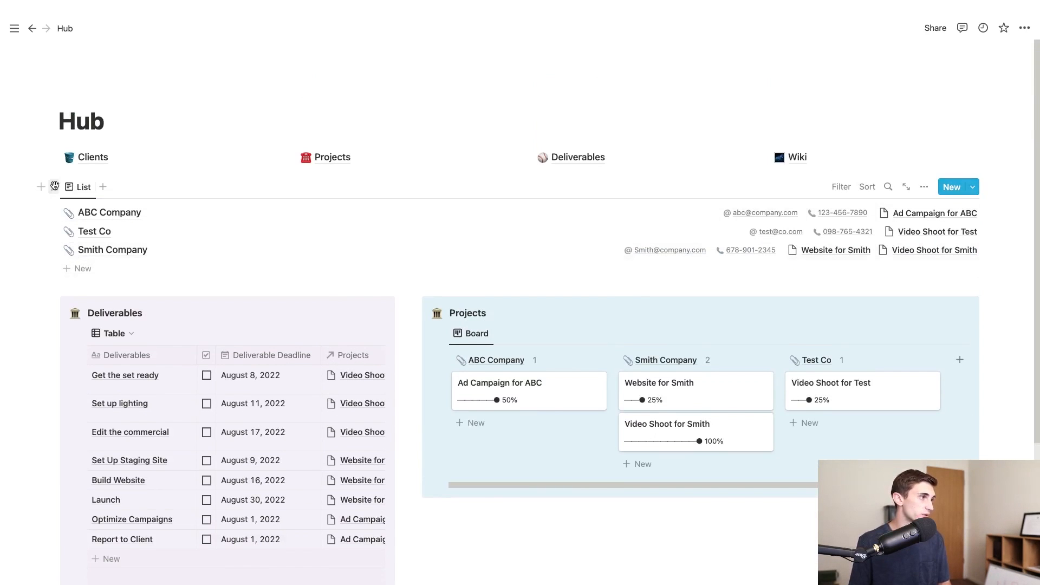
Add a pink-background callout titled Client Information below the page links and move the clients list inside it
left_click(41, 186)
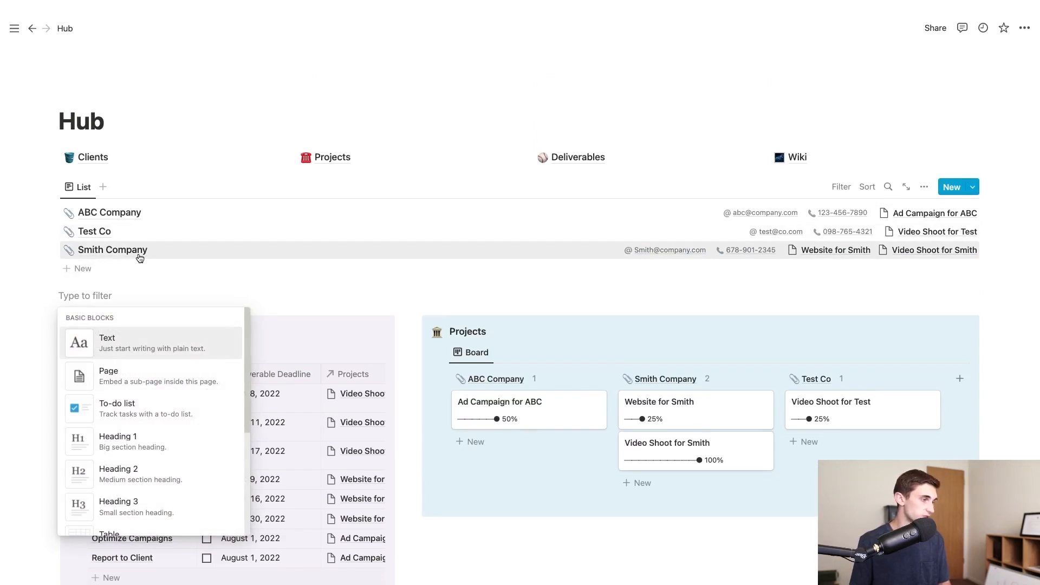
type("call")
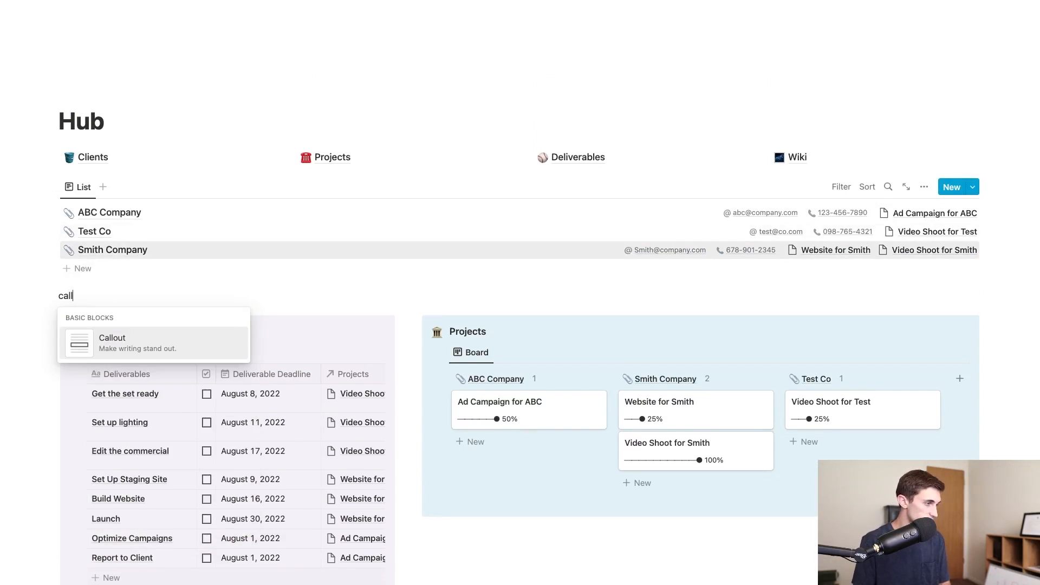
key("Return")
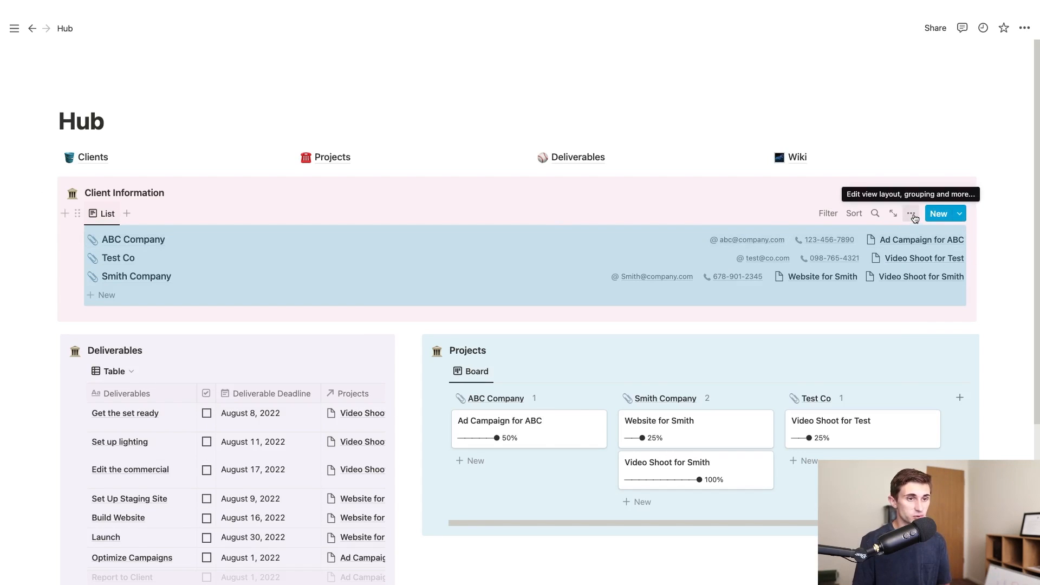
Change the layout of the clients view in the Client Information callout from List to Gallery
left_click(913, 216)
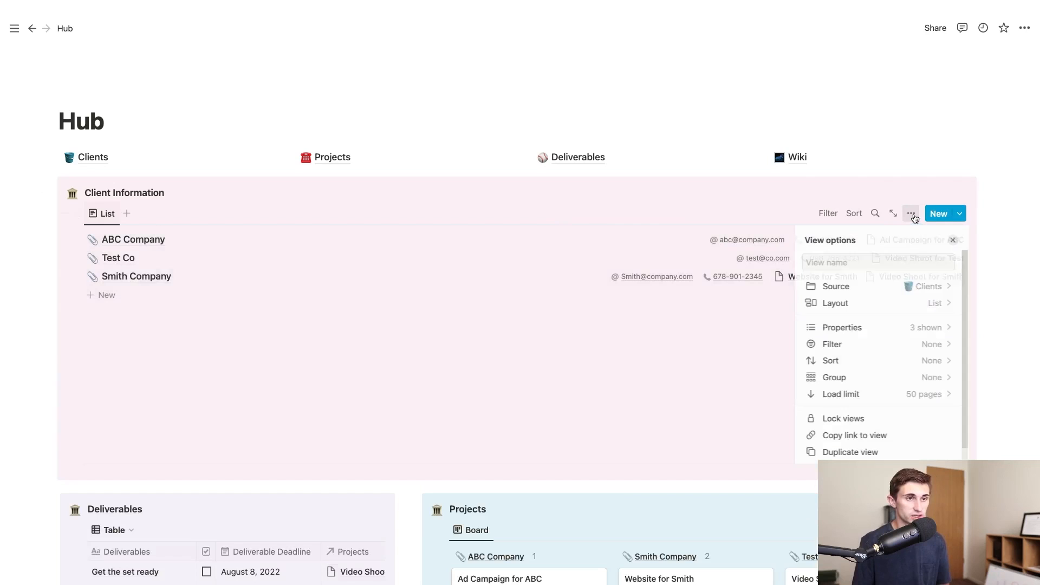
left_click(941, 304)
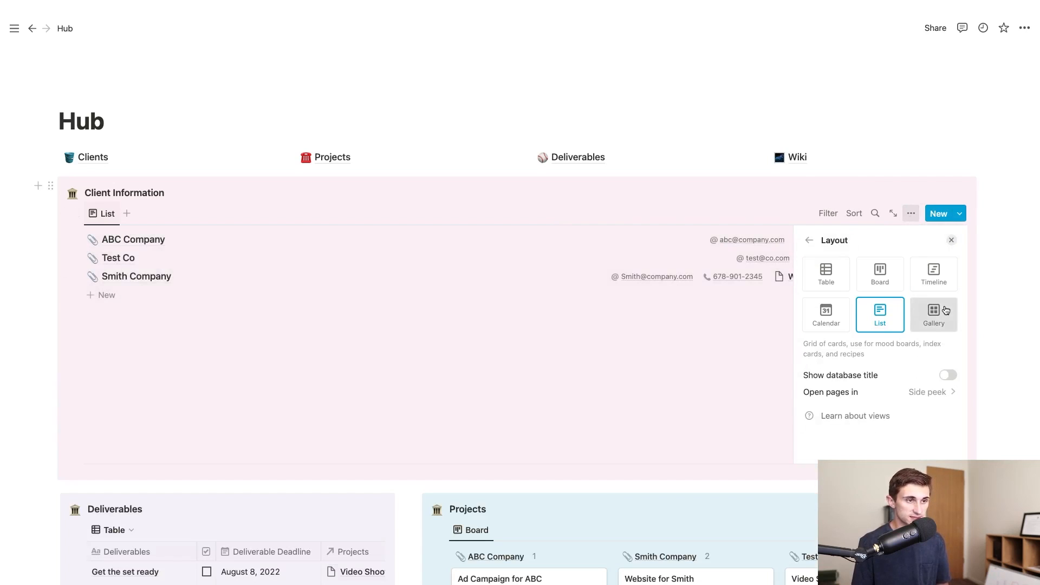
left_click(946, 311)
left_click(595, 396)
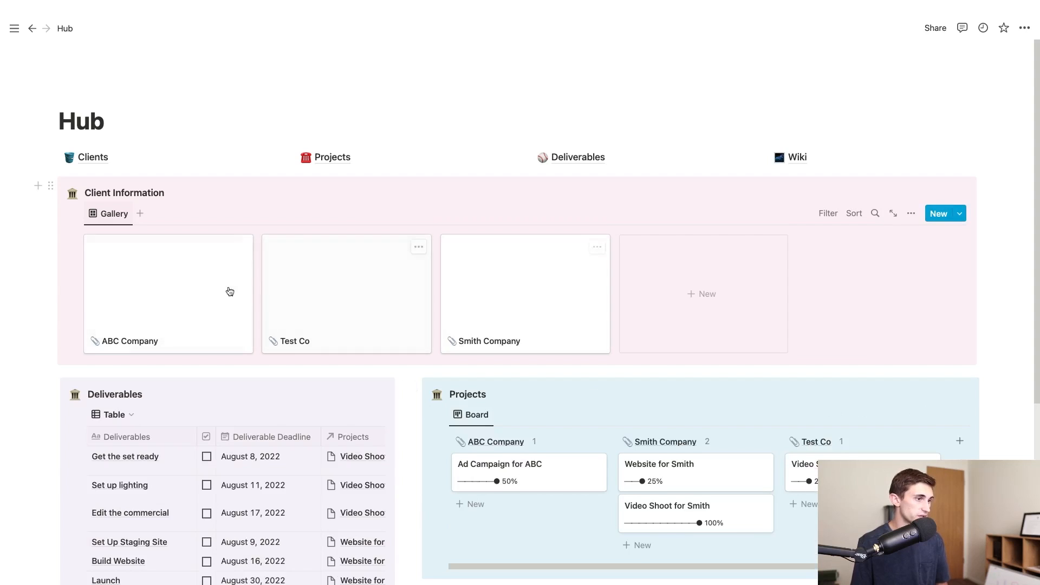
Open the ABC Company page from the client gallery
scroll(230, 292, "down", 1)
left_click(205, 259)
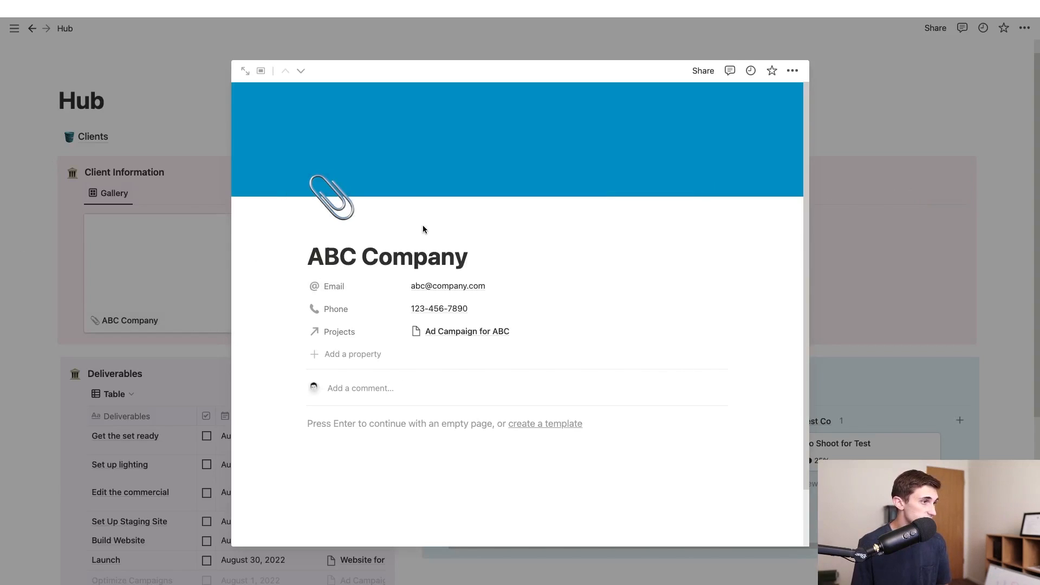
mouse_move(479, 145)
Enter the placeholder text asdfas in the ABC Company page body to check the card preview, and delete it
left_click(400, 431)
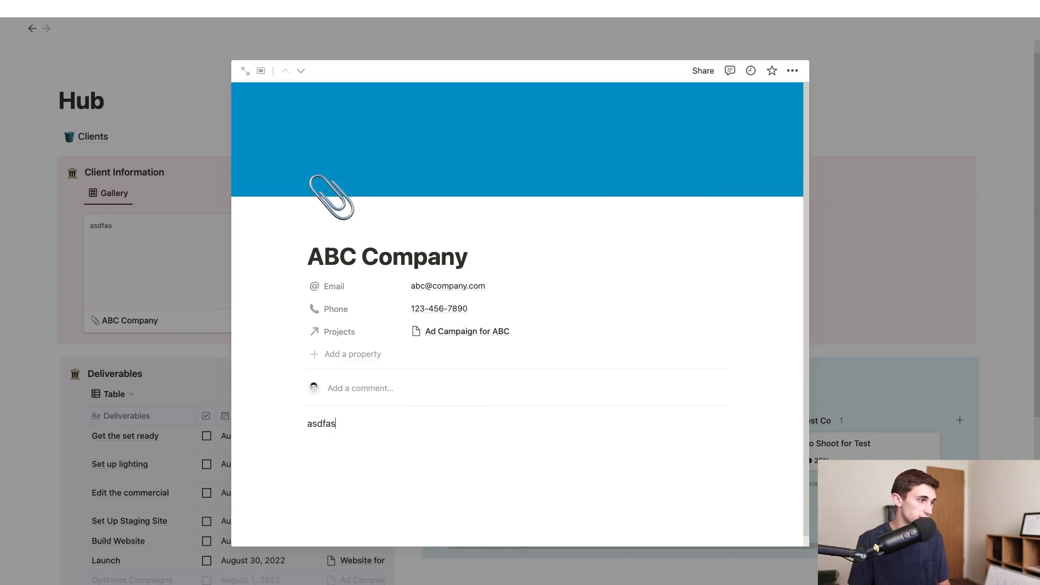
left_click(104, 241)
left_click(120, 233)
key("BackSpace")
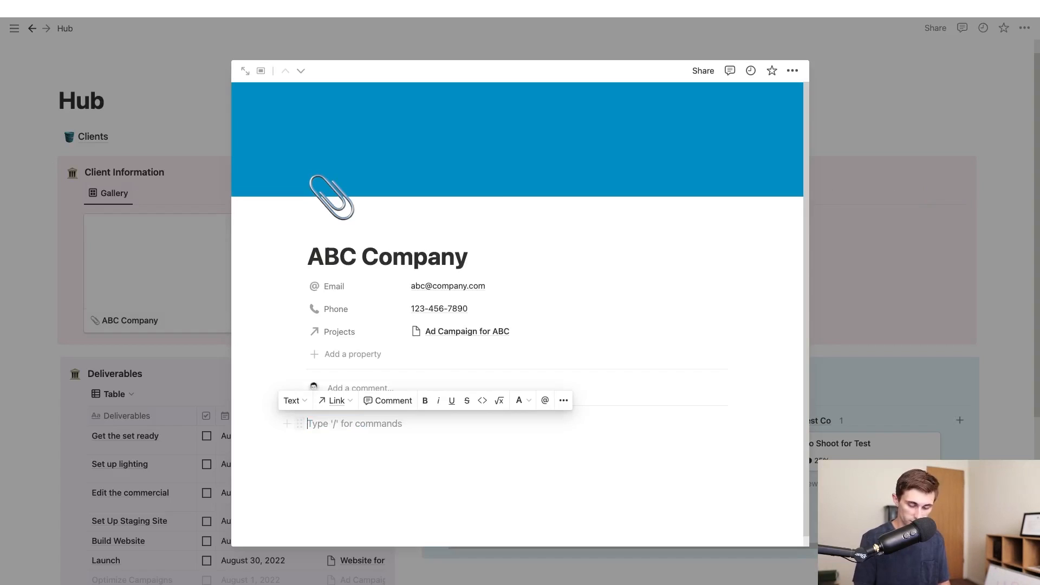
Insert the Unsplash photo of a person in a yellow outfit into the ABC Company page and reposition it on the gallery card
type("/image")
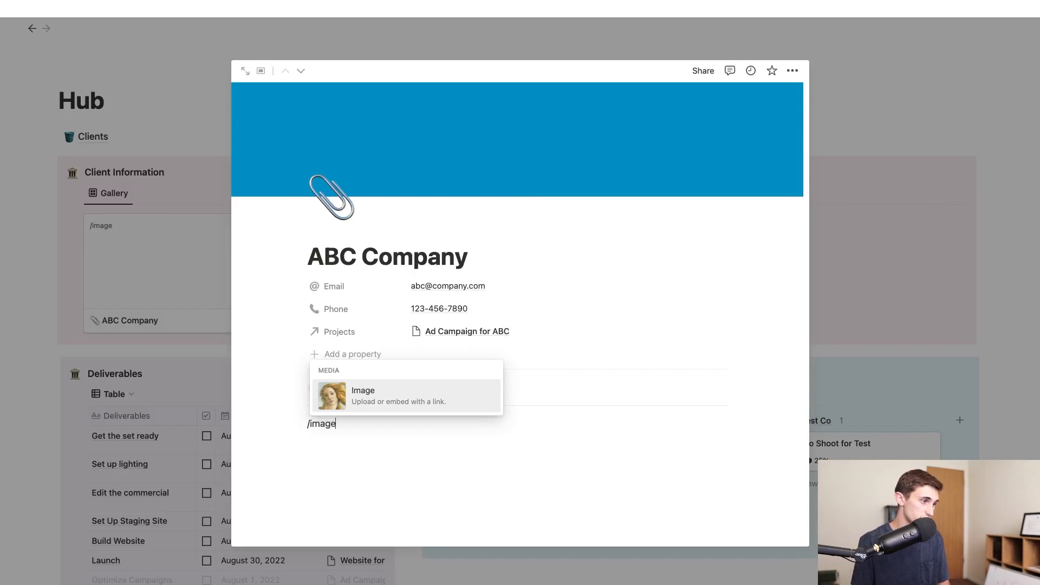
left_click(416, 406)
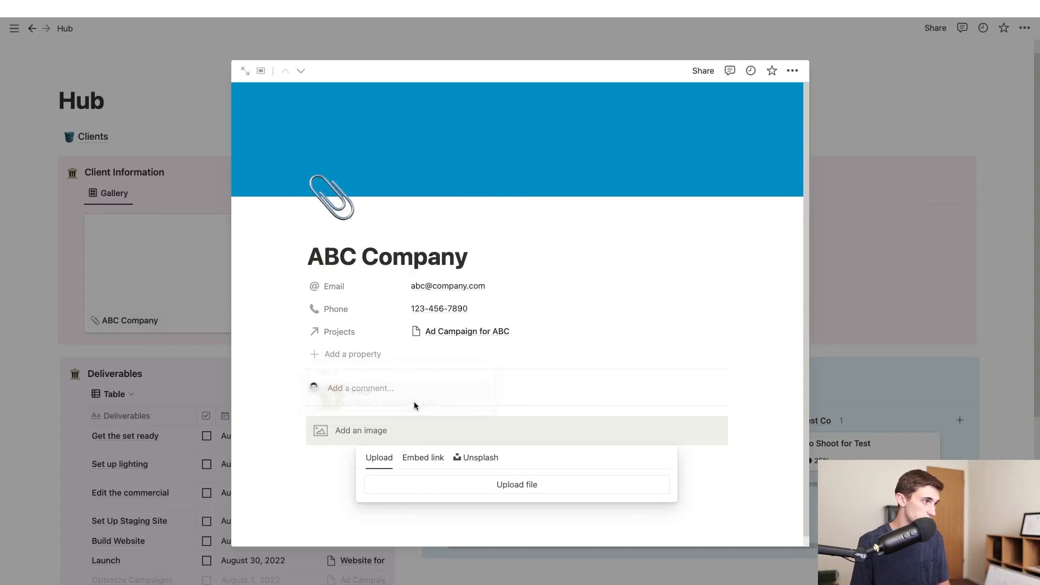
left_click(480, 457)
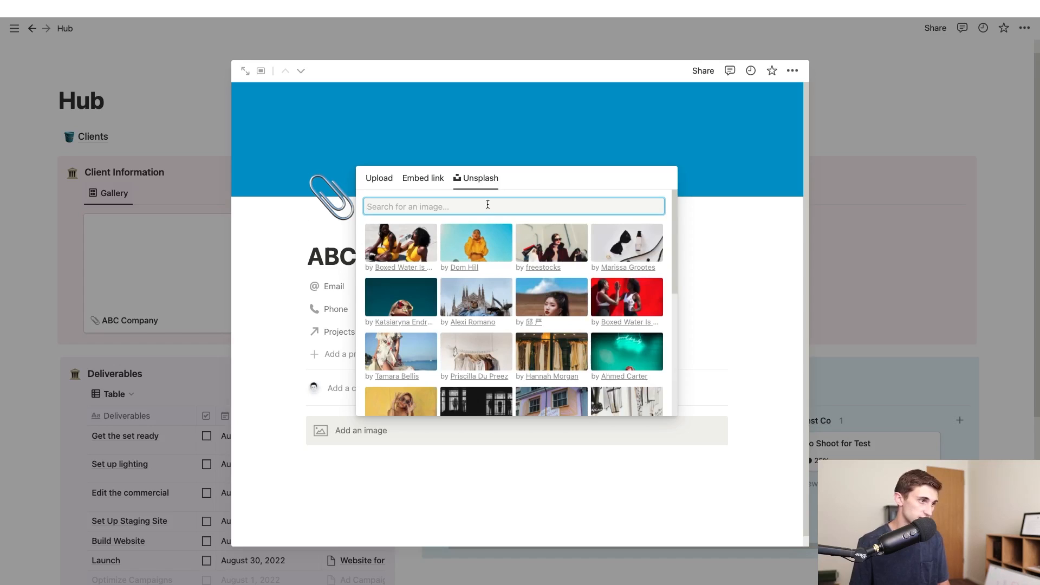
left_click(498, 251)
left_click(176, 254)
left_click(216, 227)
left_click_drag(169, 245, 174, 356)
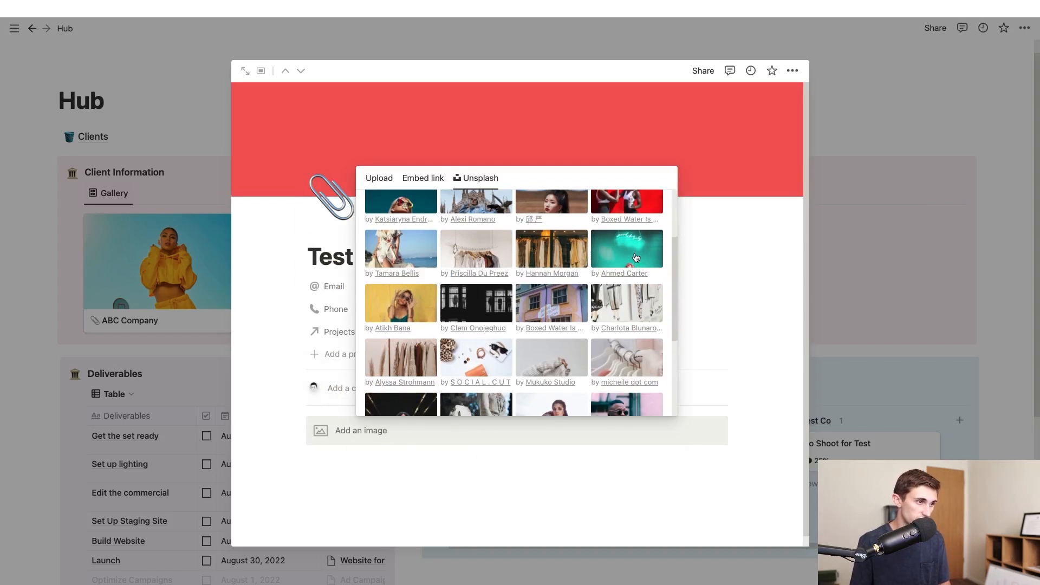
Insert the Unsplash photo of clothes on white hangers into the Test Co page and reposition it on the gallery card
scroll(433, 323, "down", 1)
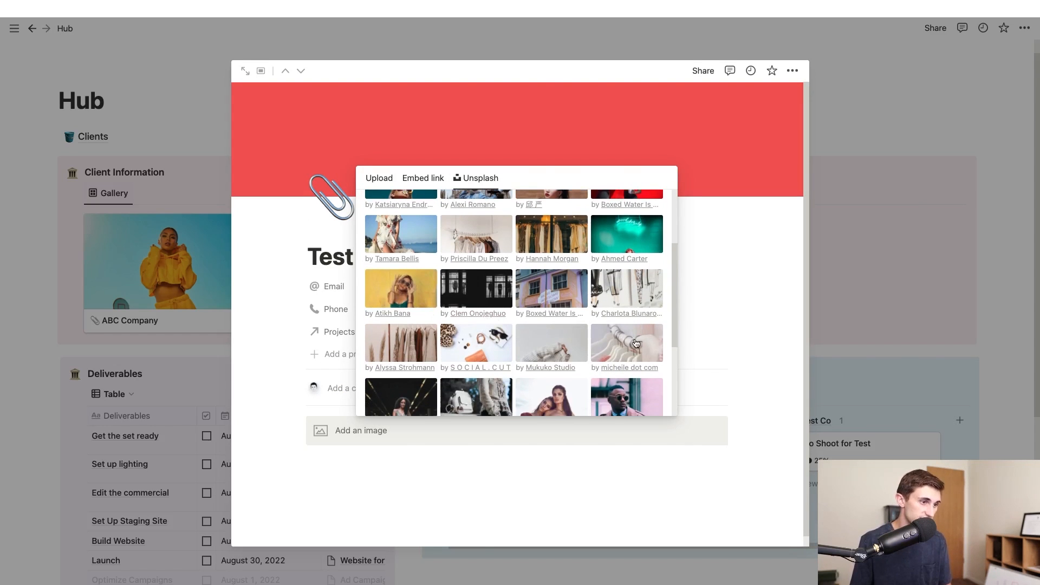
left_click(637, 357)
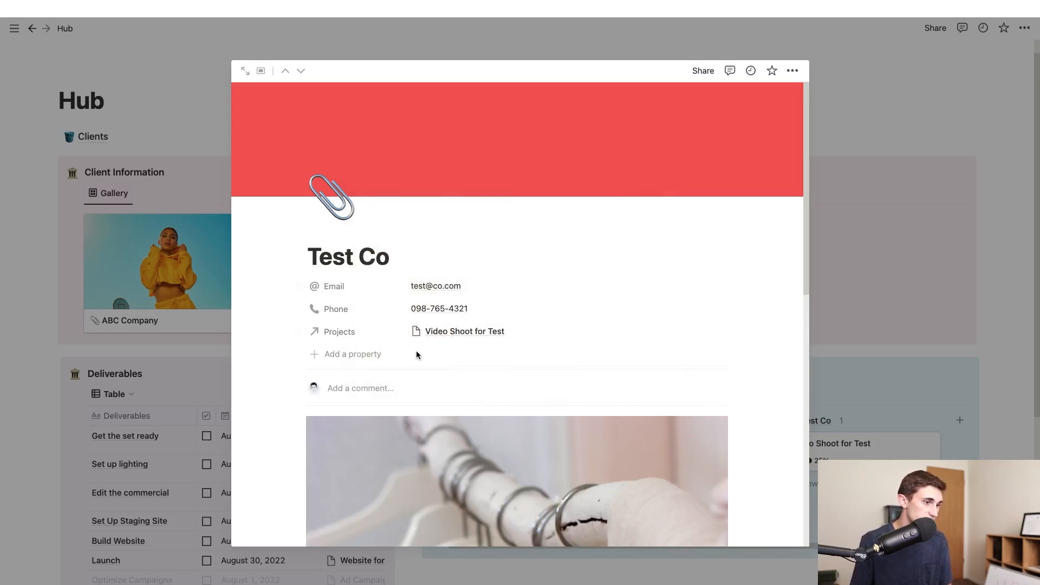
left_click(128, 341)
left_click(381, 232)
left_click_drag(341, 271, 332, 295)
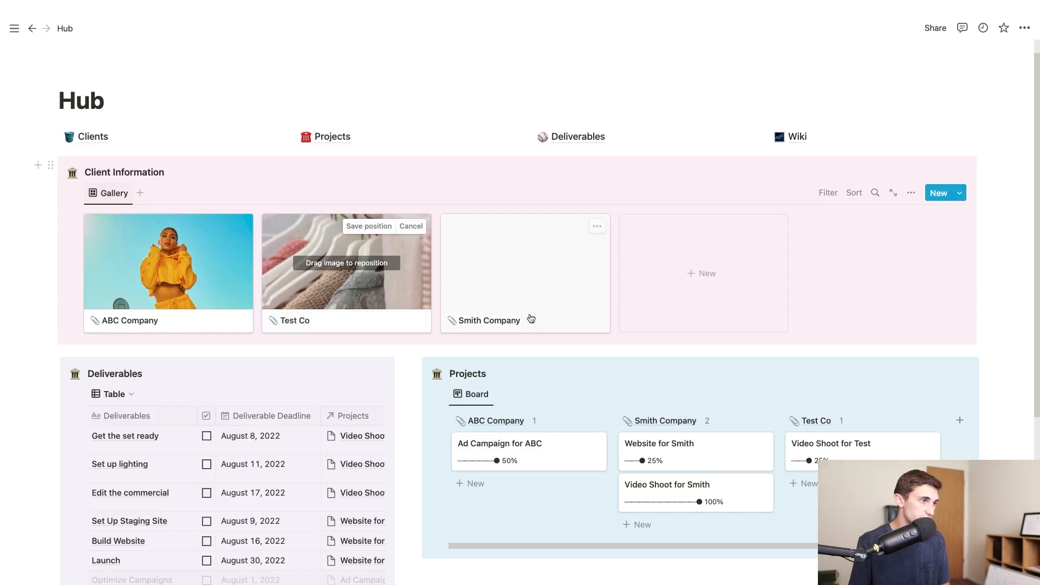
Insert the Unsplash photo of black sunglasses and cosmetics into the Smith Company page
left_click(528, 279)
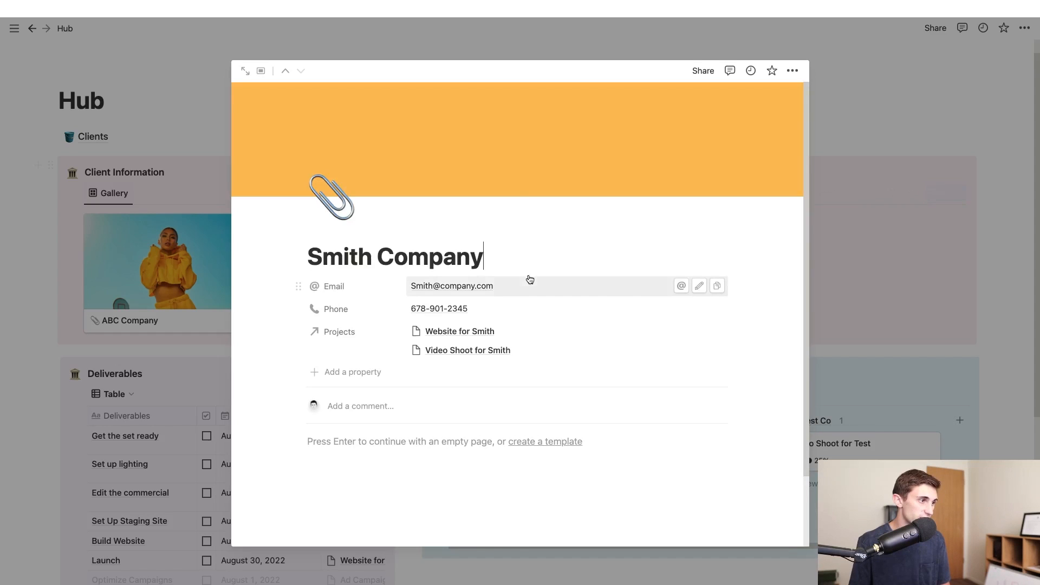
left_click(430, 436)
type("/")
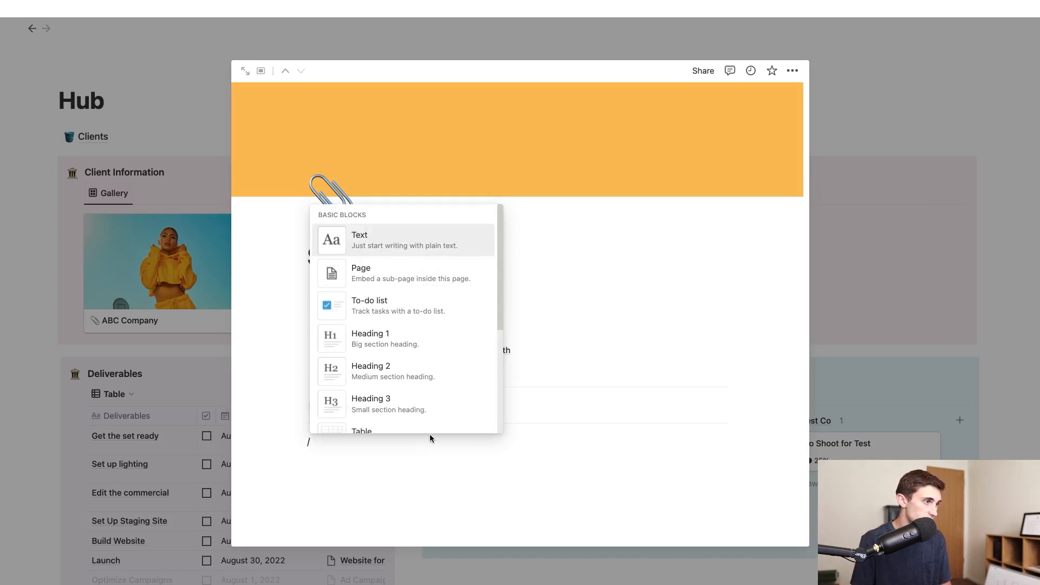
type("imag")
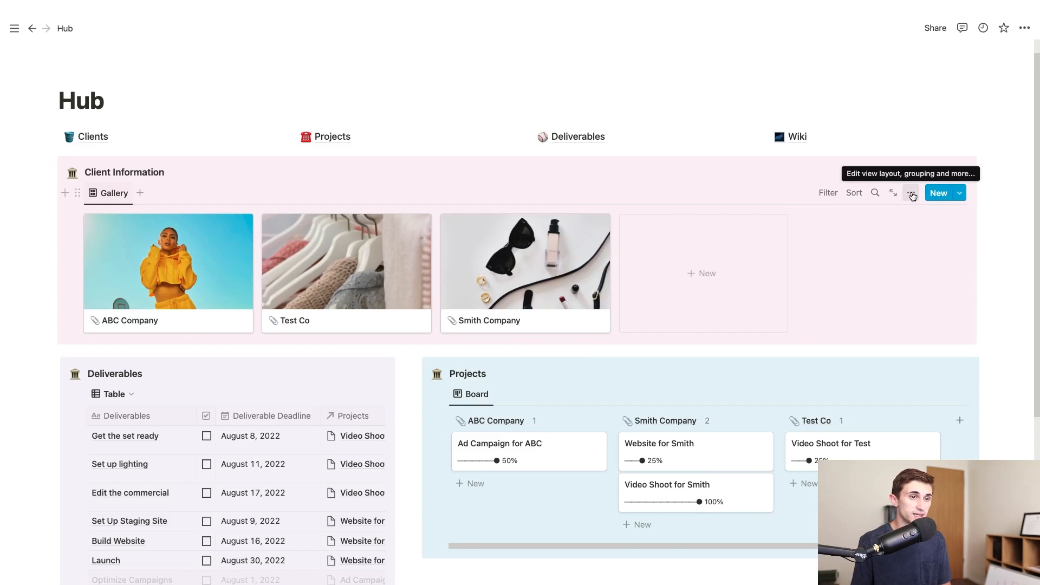
Show the Email and Phone properties on the client gallery cards
left_click(912, 196)
left_click(948, 309)
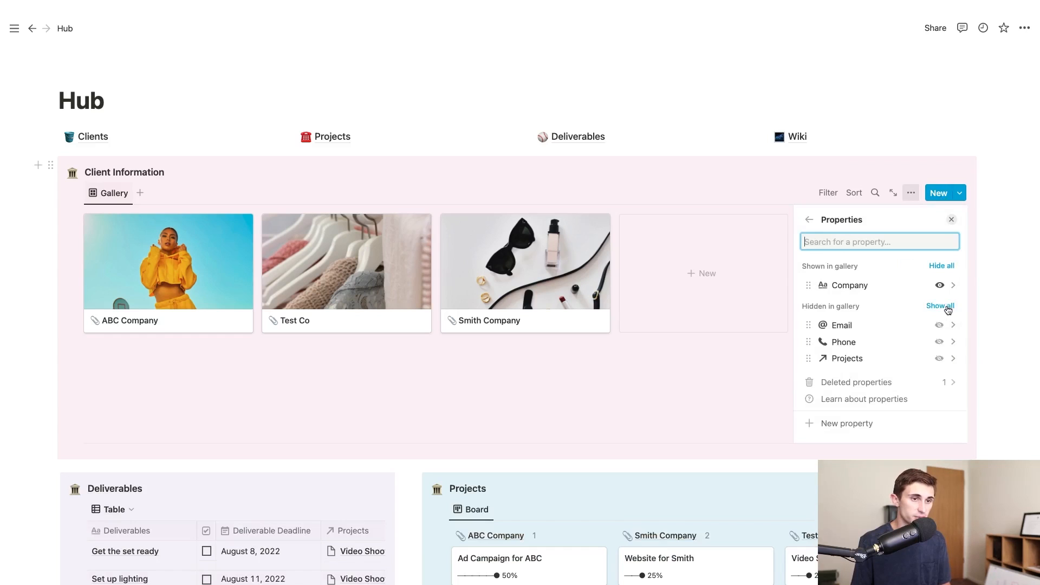
left_click(939, 326)
left_click(941, 341)
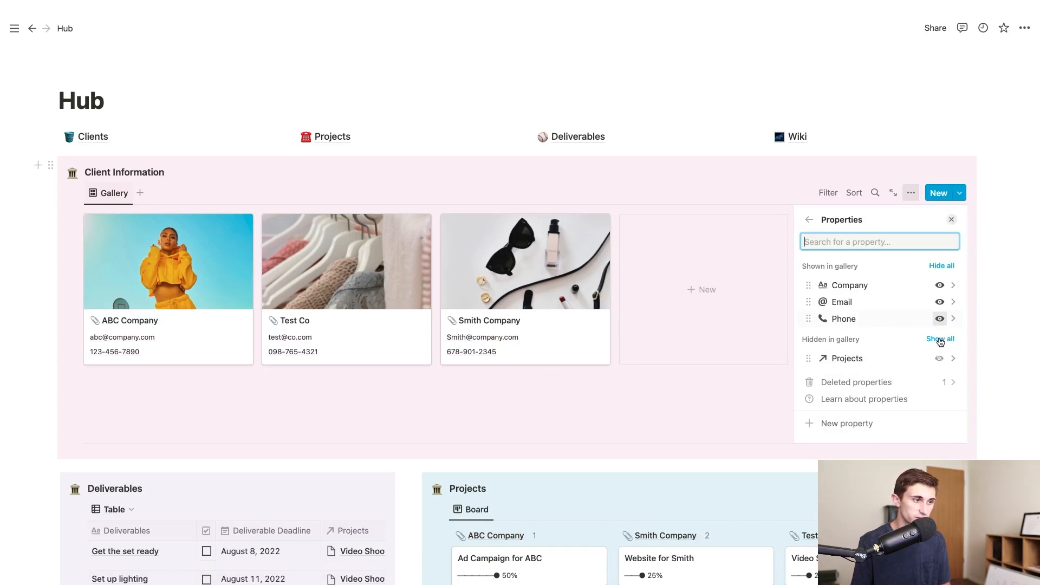
left_click(617, 179)
scroll(562, 375, "down", 3)
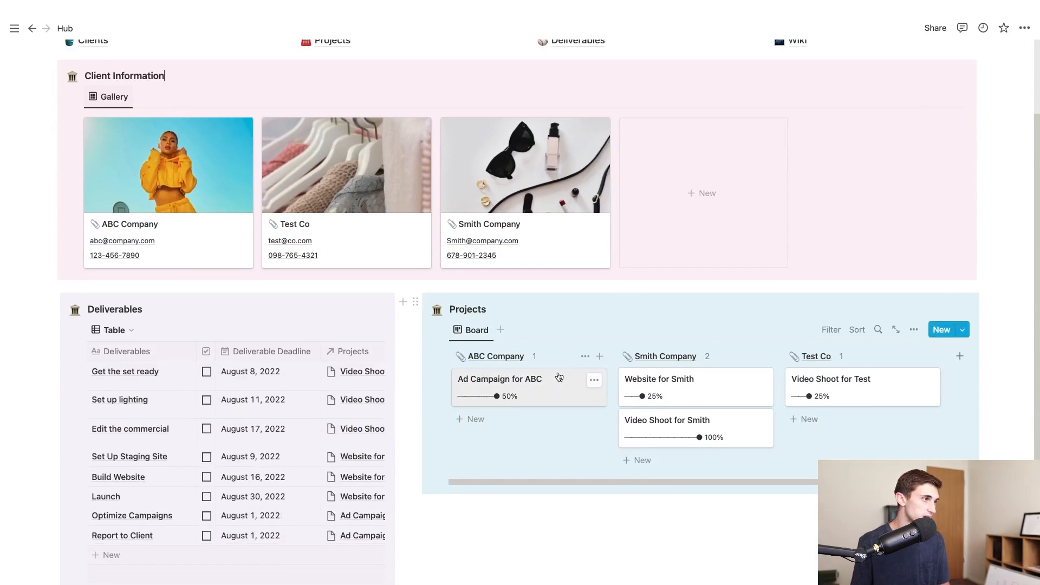
scroll(593, 437, "down", 2)
scroll(606, 471, "up", 5)
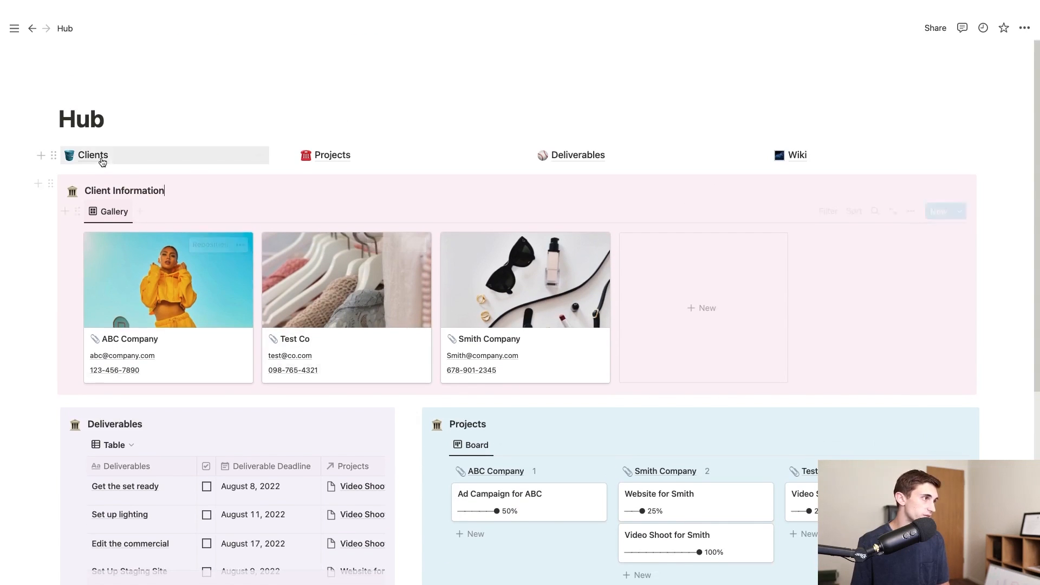
Check the Deliverables and Wiki databases through their Hub links, then look over the dashboard's gallery, table and board callouts
left_click(591, 157)
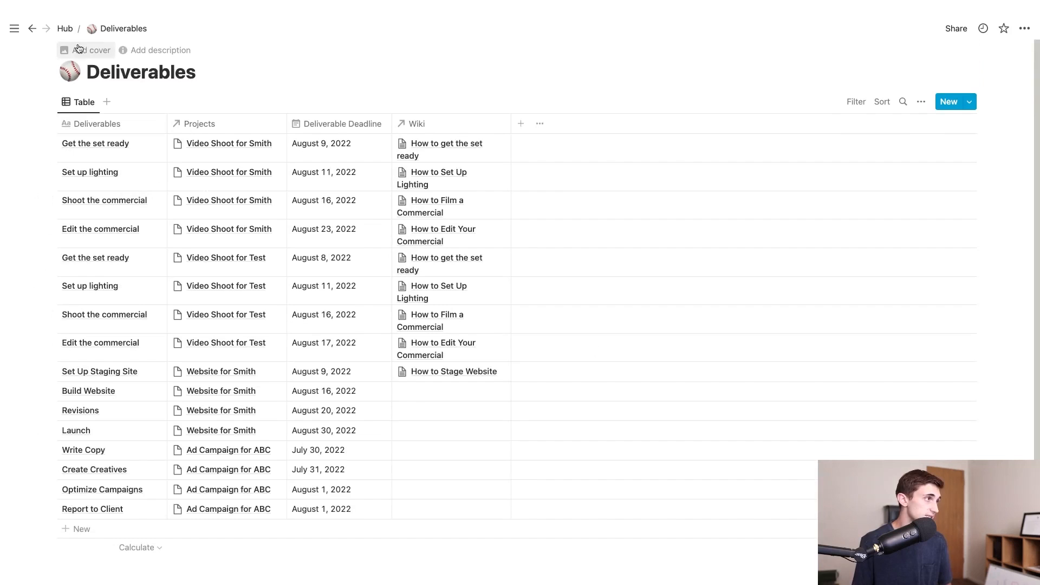
left_click(65, 28)
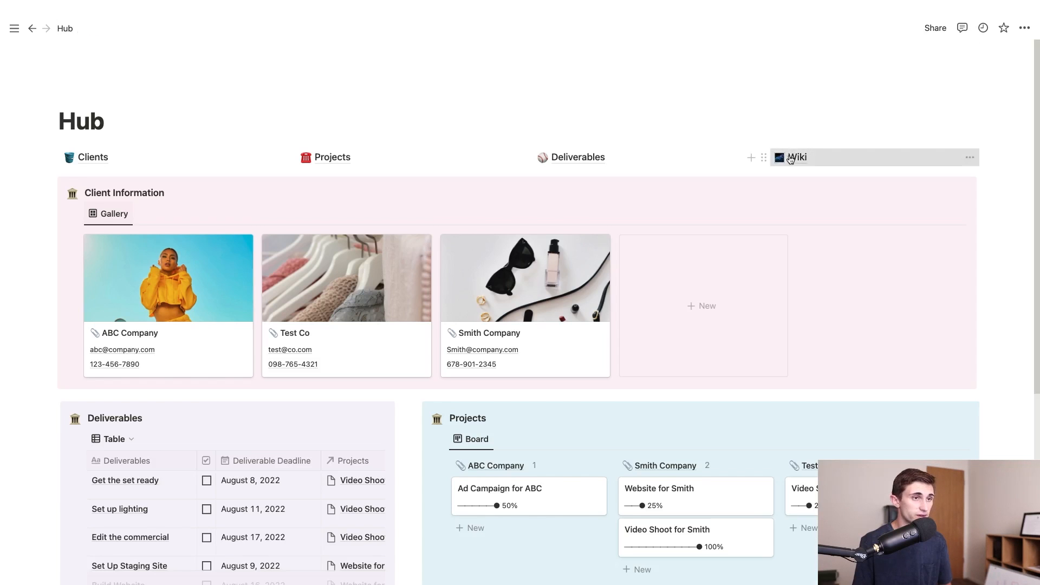
left_click(796, 157)
left_click(65, 28)
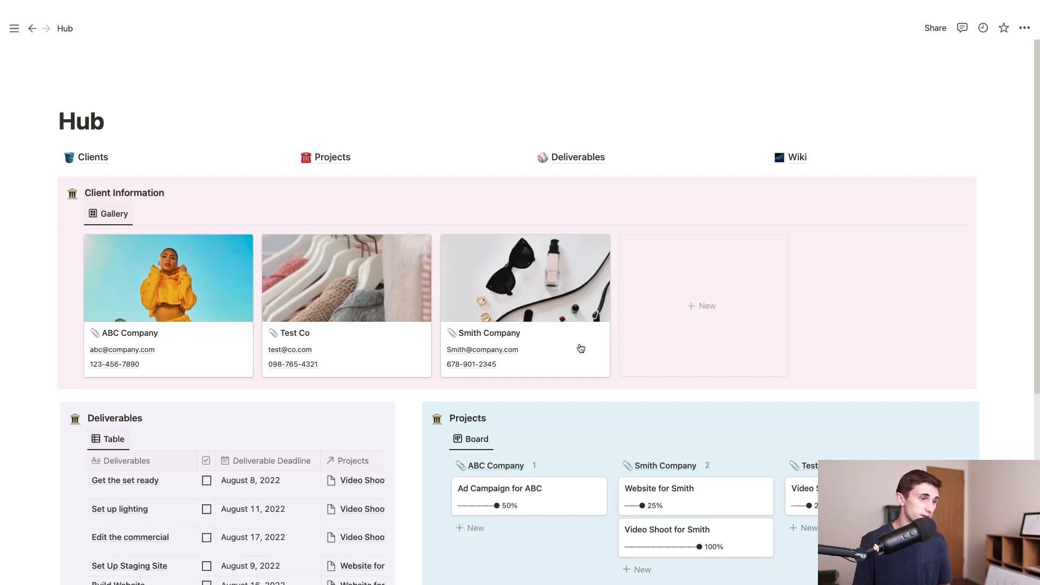
scroll(486, 145, "down", 2)
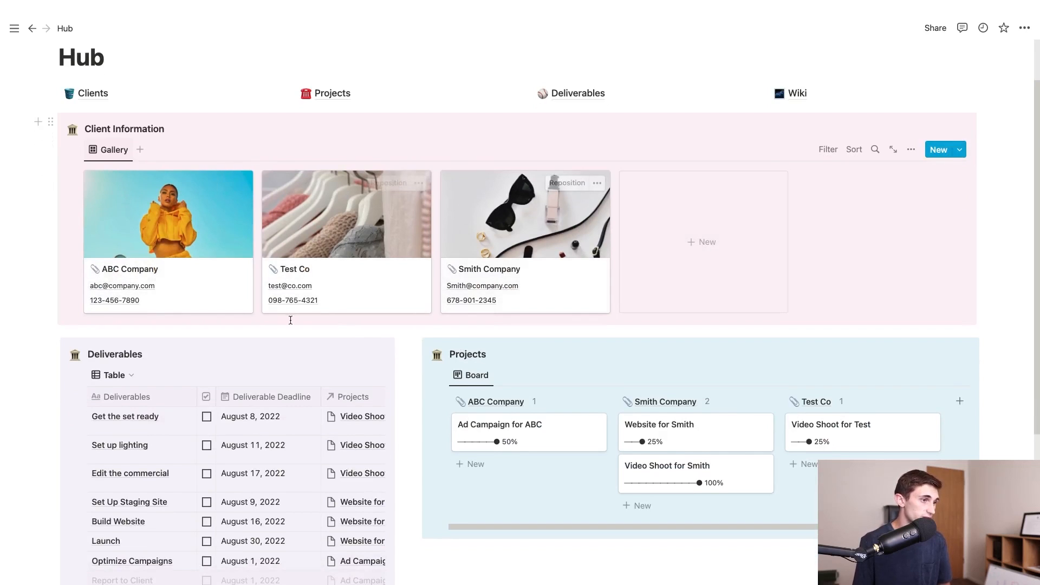
scroll(290, 320, "down", 3)
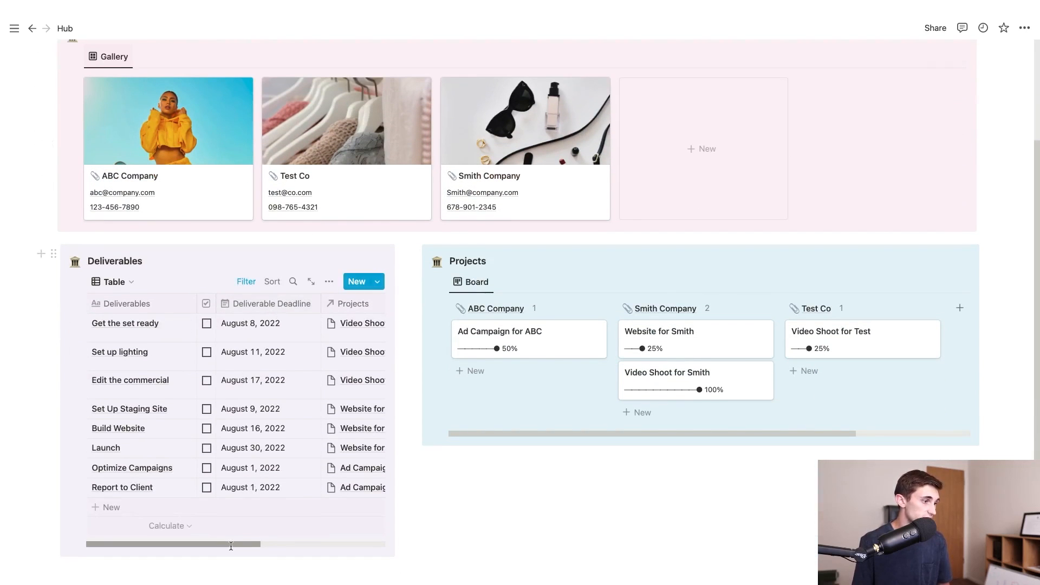
left_click_drag(231, 546, 139, 530)
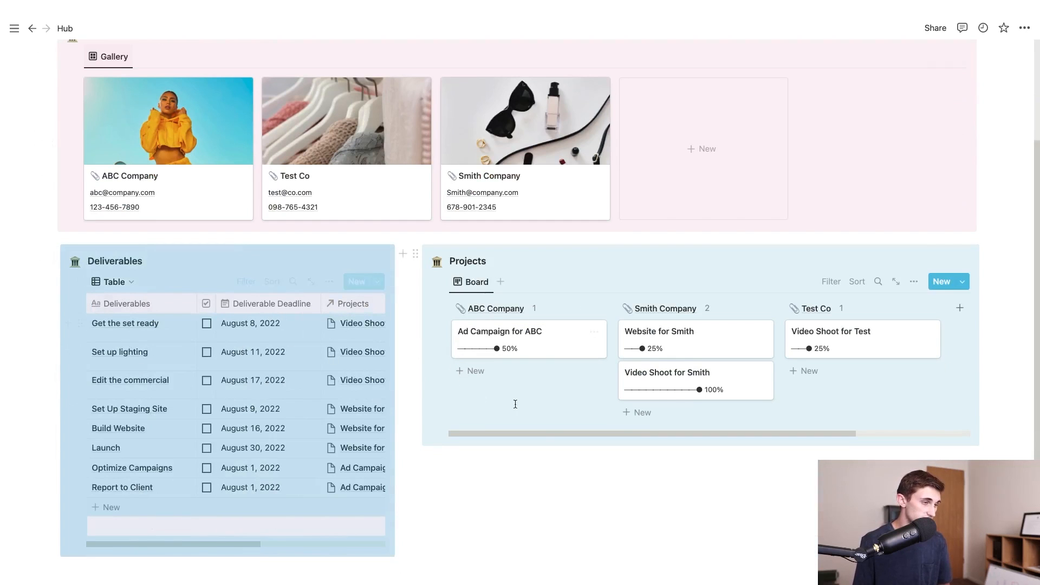
mouse_move(525, 434)
left_mouse_down()
mouse_move(569, 432)
mouse_move(509, 433)
left_mouse_up()
scroll(715, 455, "up", 3)
Insert a divider and place it between the row of database links and the Client Information callout
left_click(40, 183)
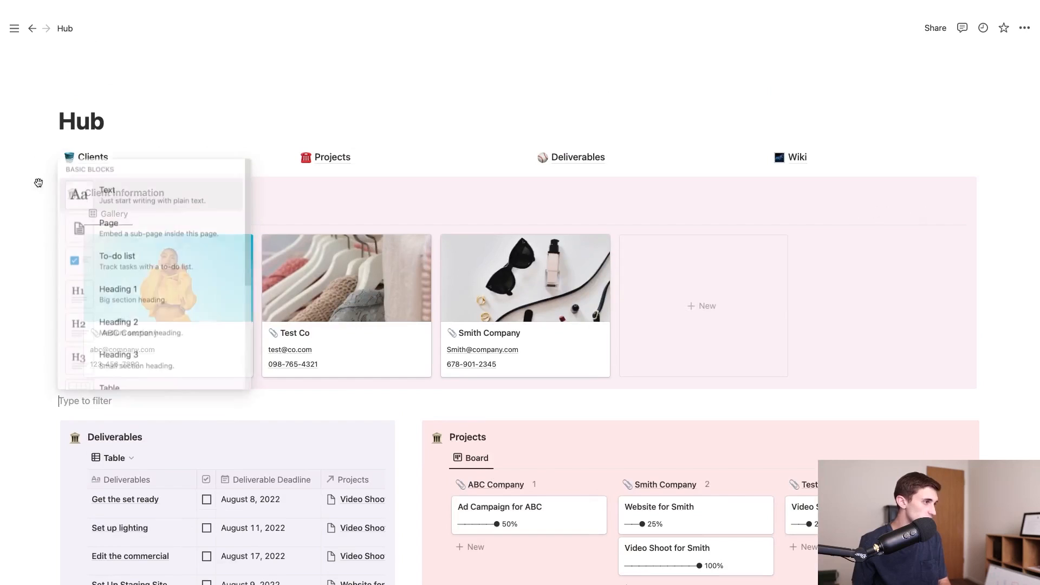
left_click(117, 401)
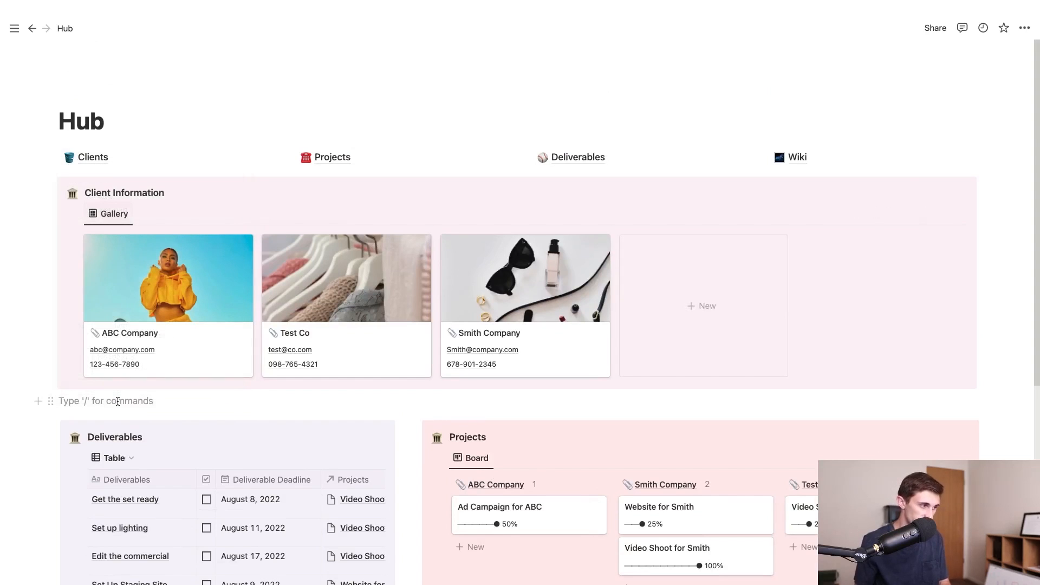
type("/div")
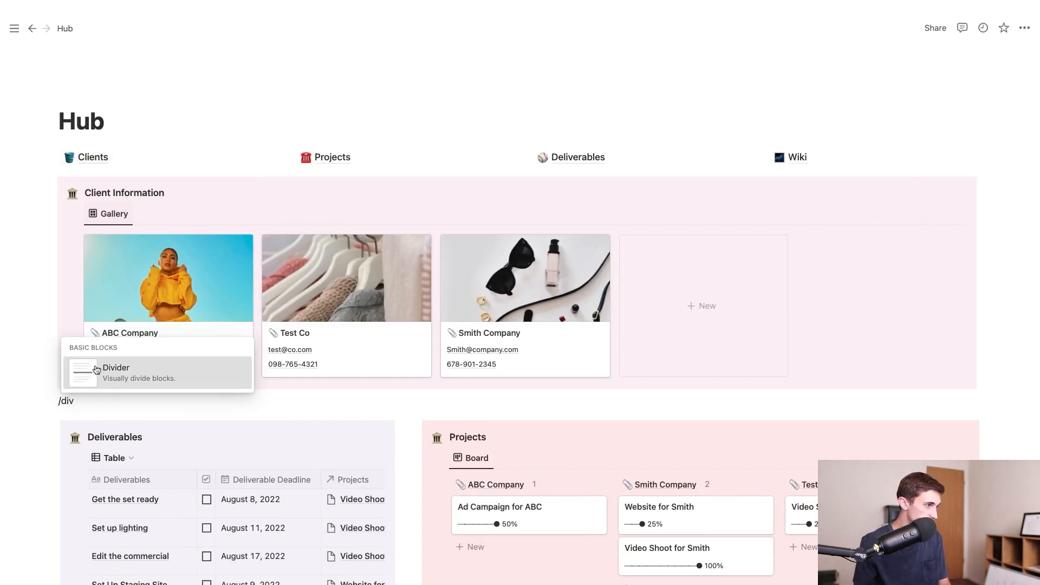
key("Return")
left_click_drag(49, 400, 82, 181)
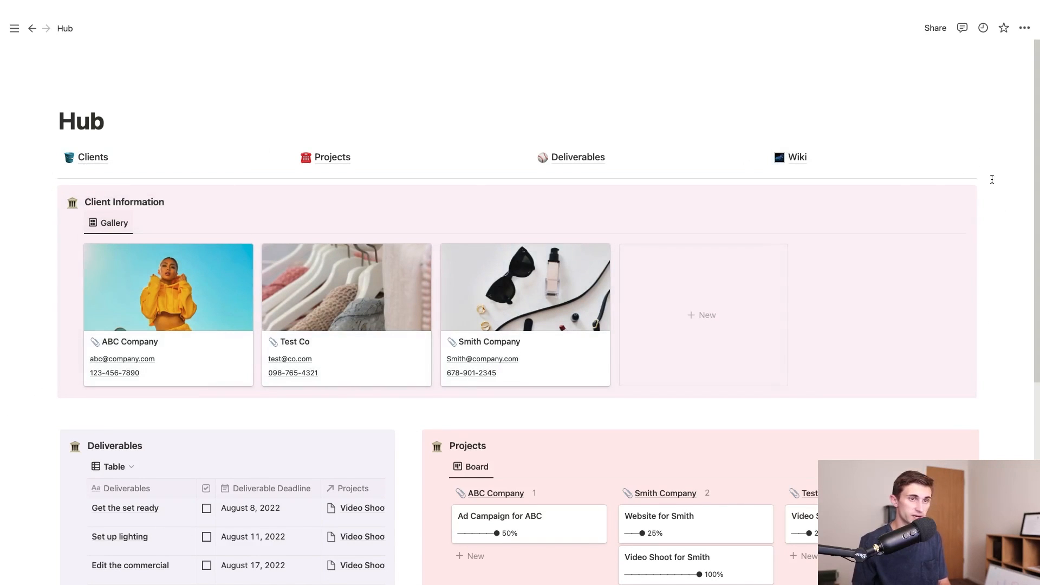
Delete the empty line between the Client Information callout and the Deliverables and Projects callouts
left_click(849, 411)
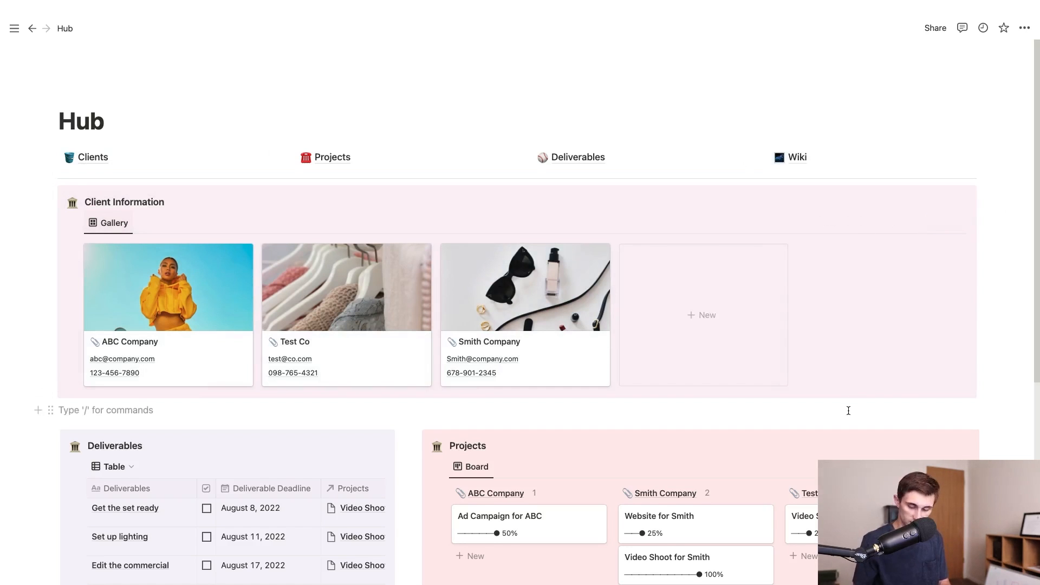
key("BackSpace")
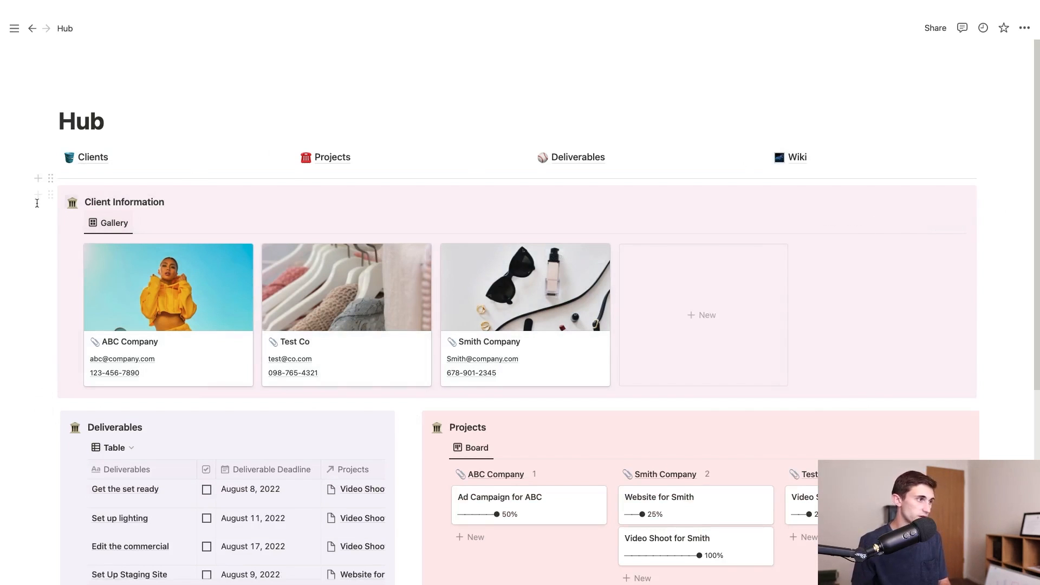
scroll(98, 245, "down", 4)
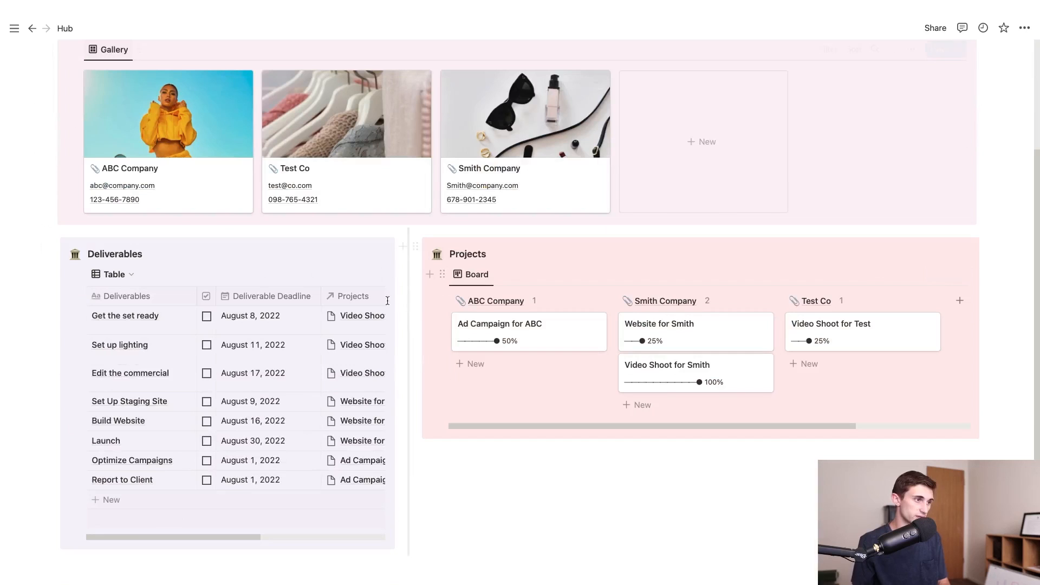